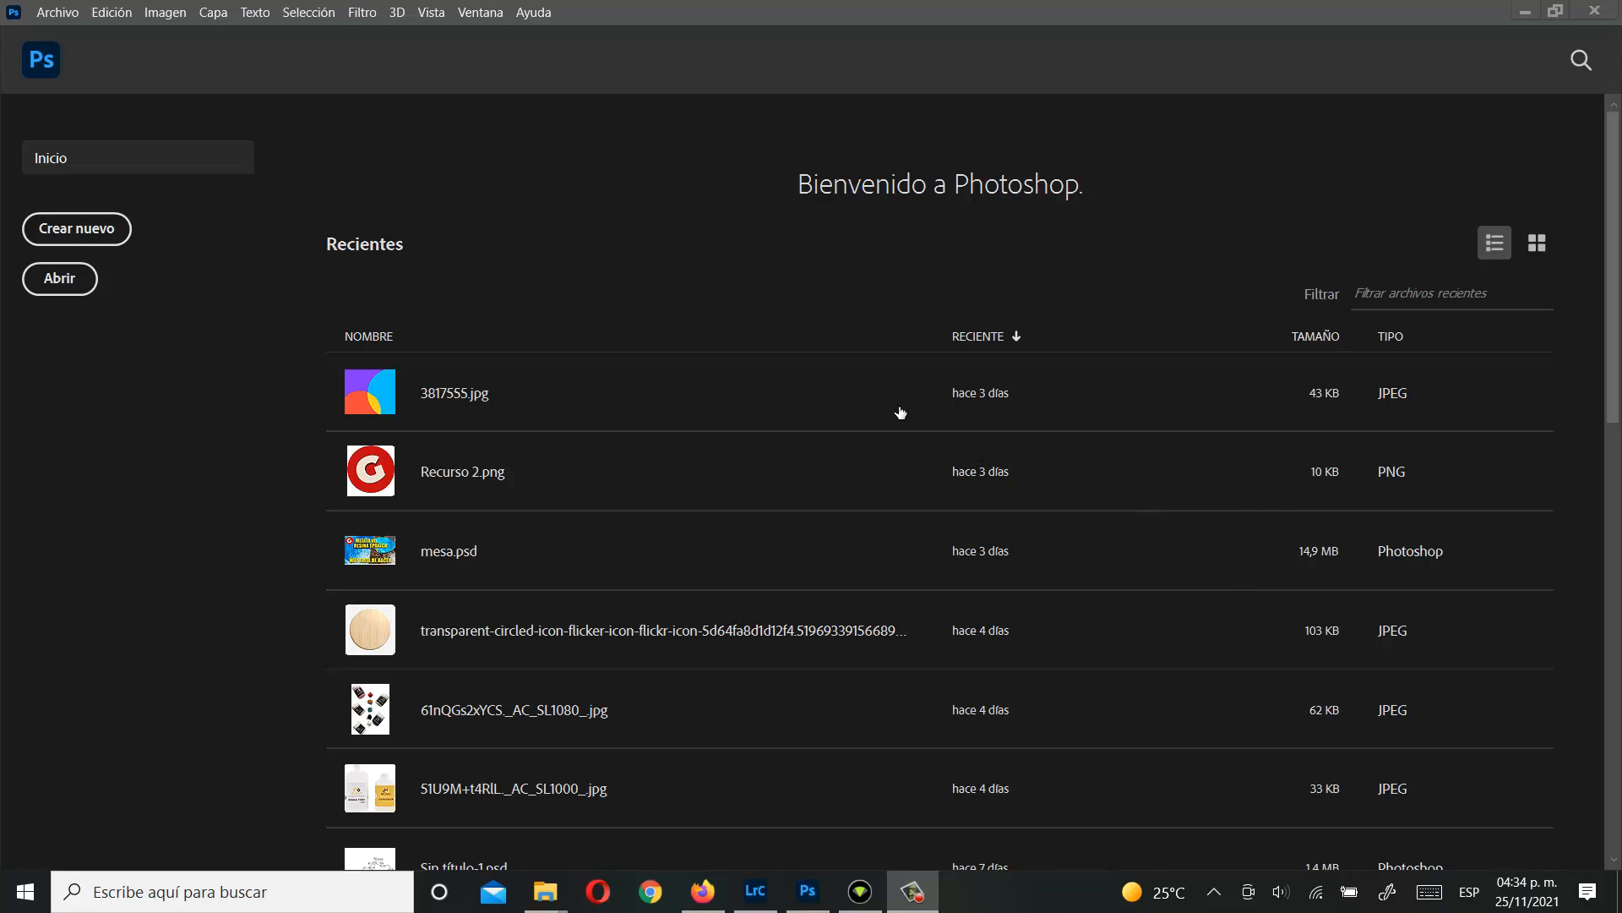
# Step: Start setting up a new document
pyautogui.click(85, 236)
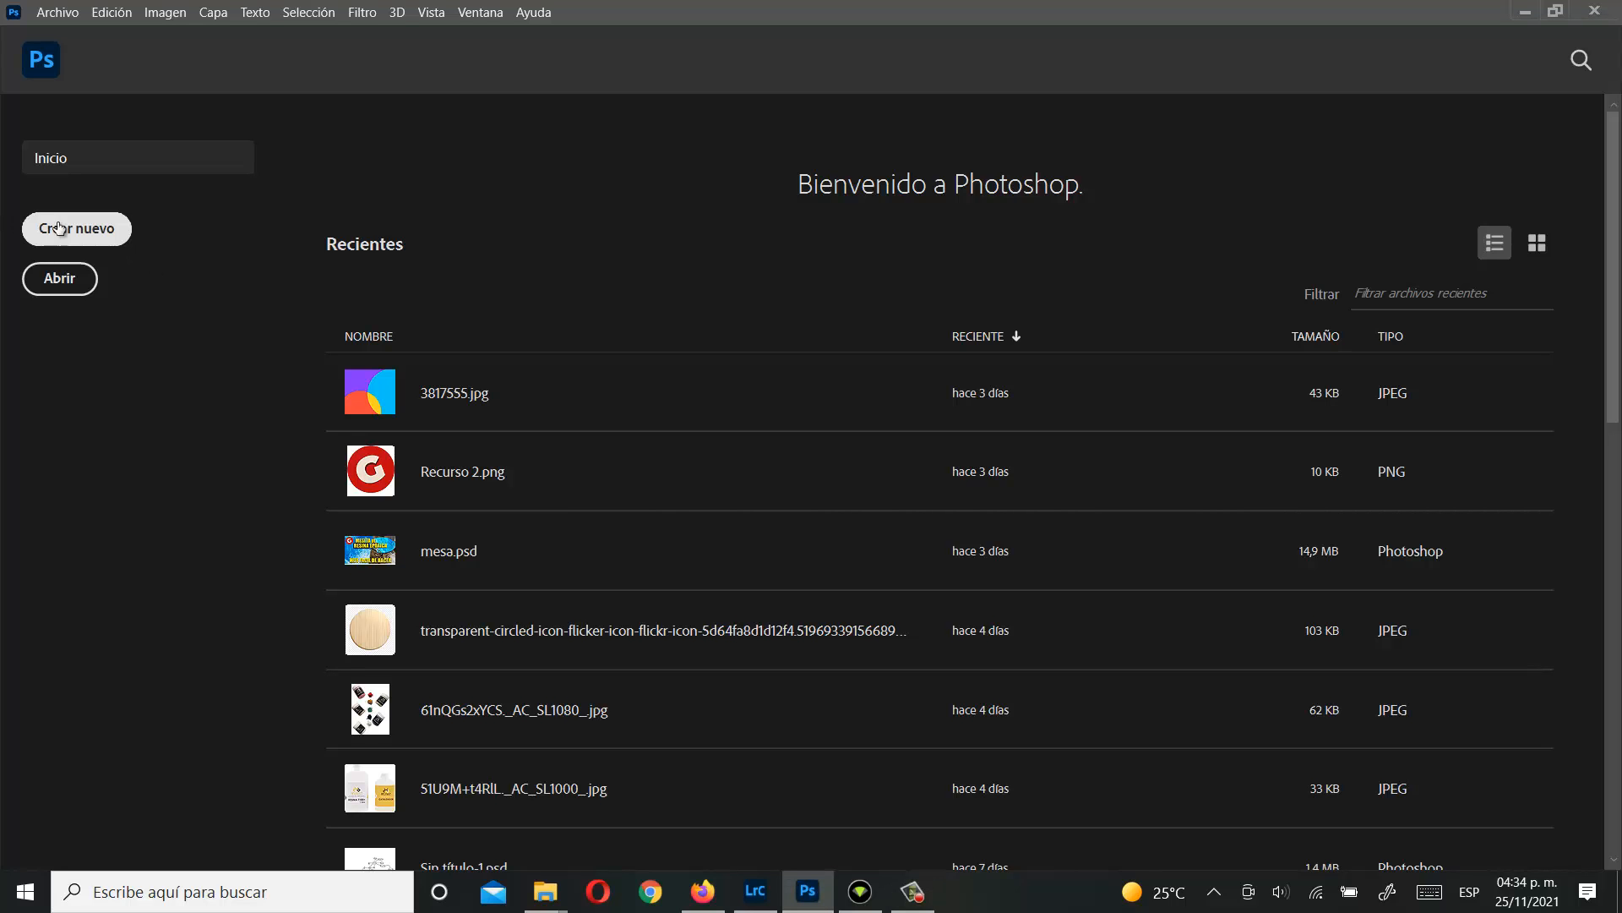
pyautogui.click(78, 235)
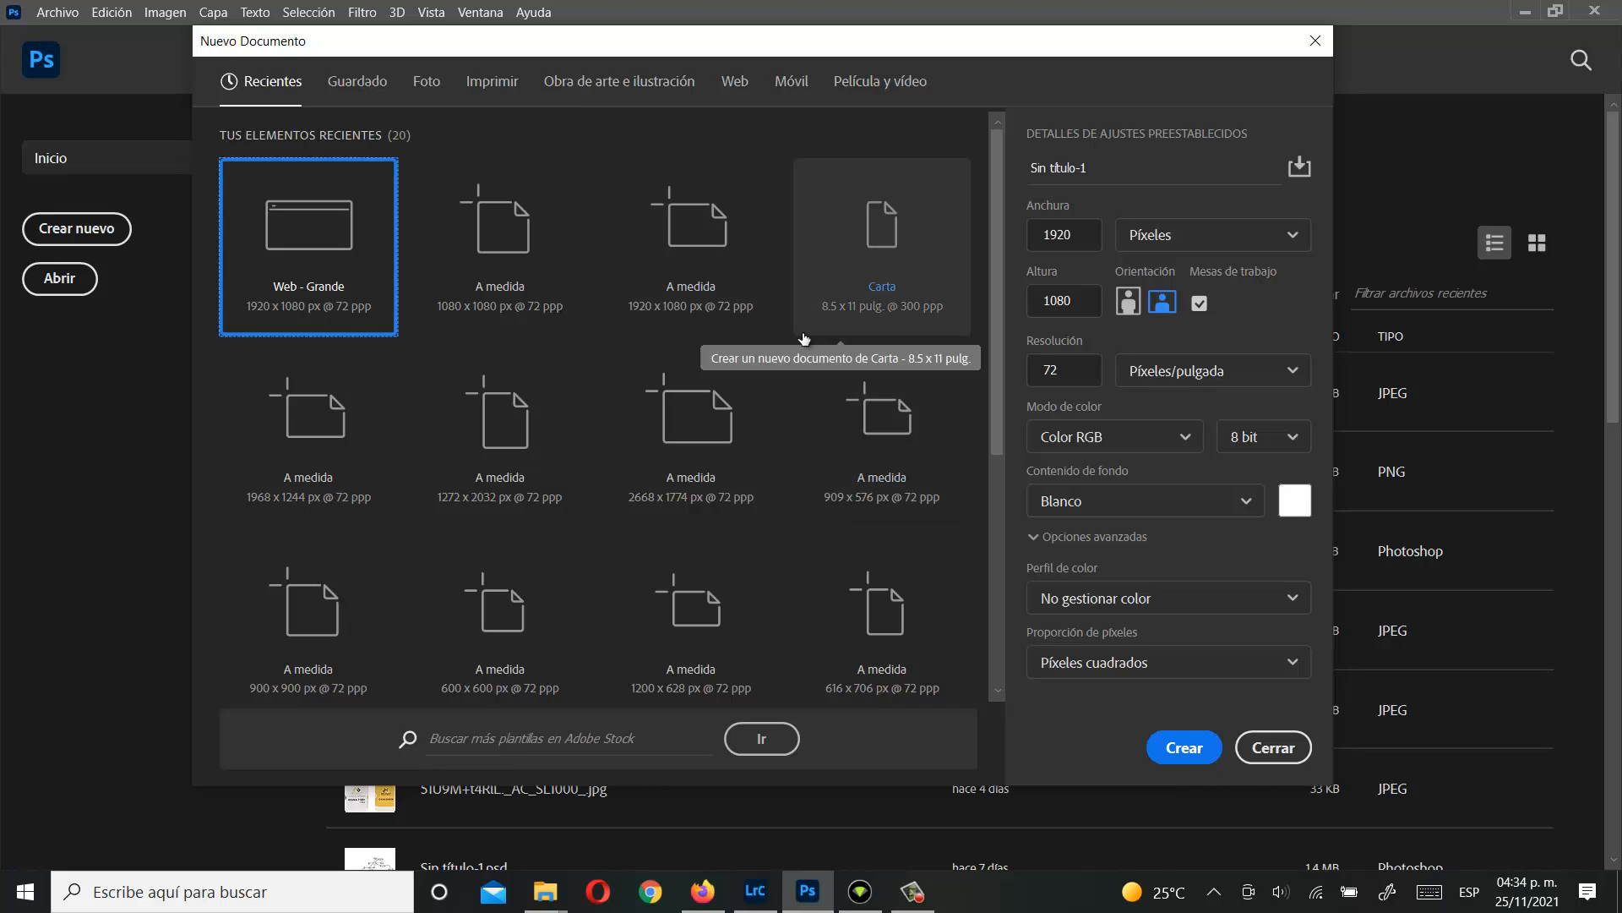
# Step: Review the new-document presets for saved, photo, print, art and illustration, web, mobile, and film and video categories
pyautogui.click(355, 81)
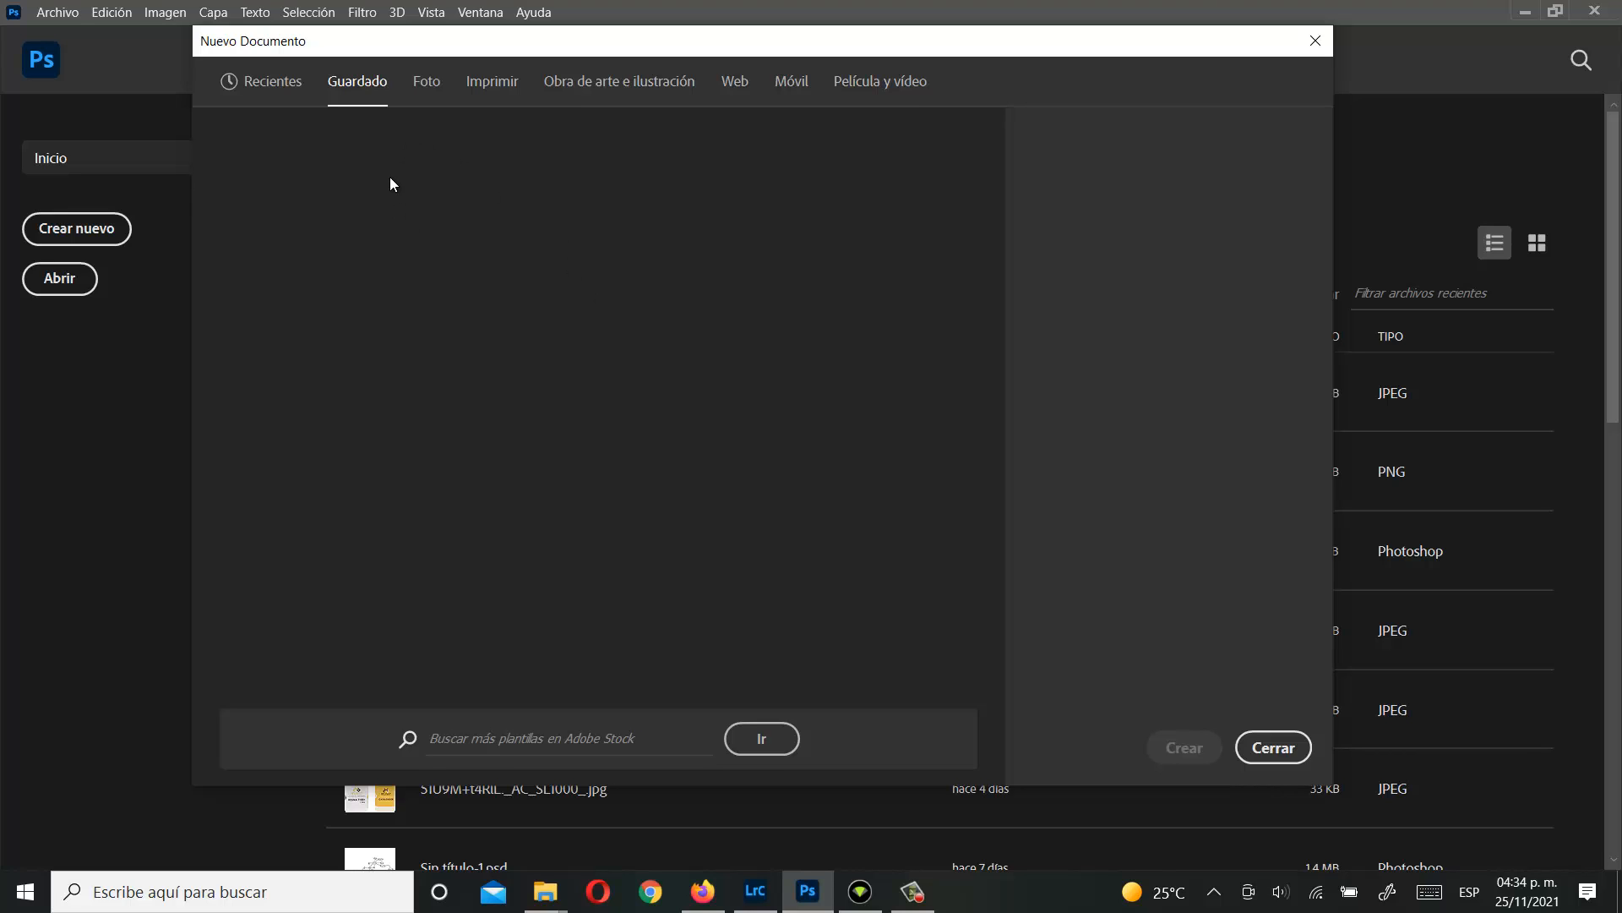
pyautogui.click(425, 82)
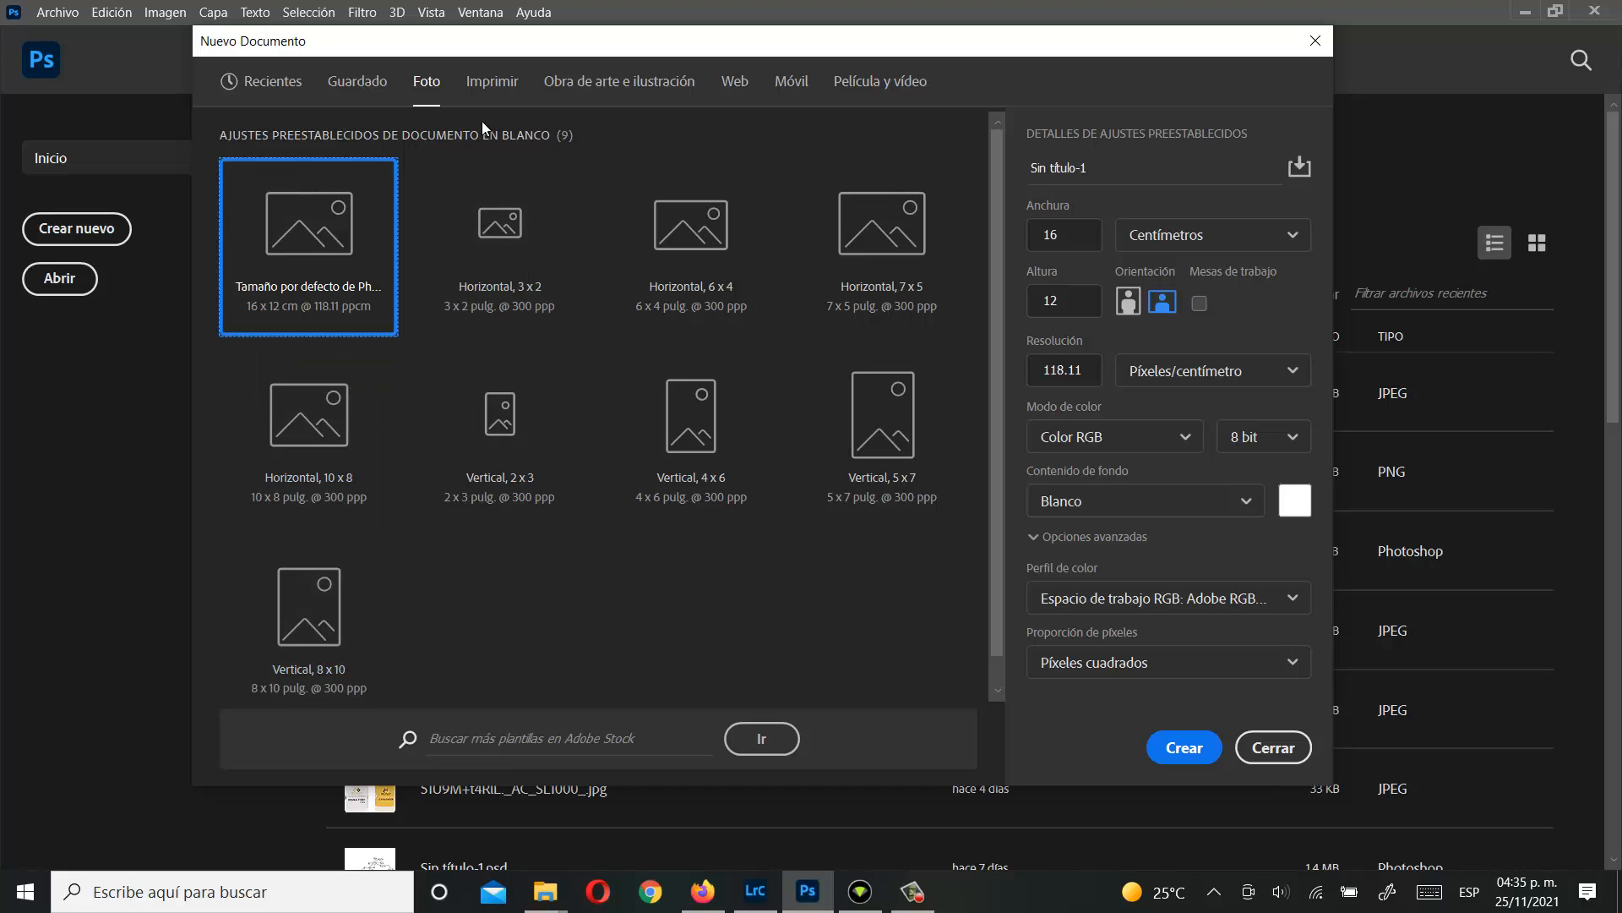
pyautogui.click(485, 88)
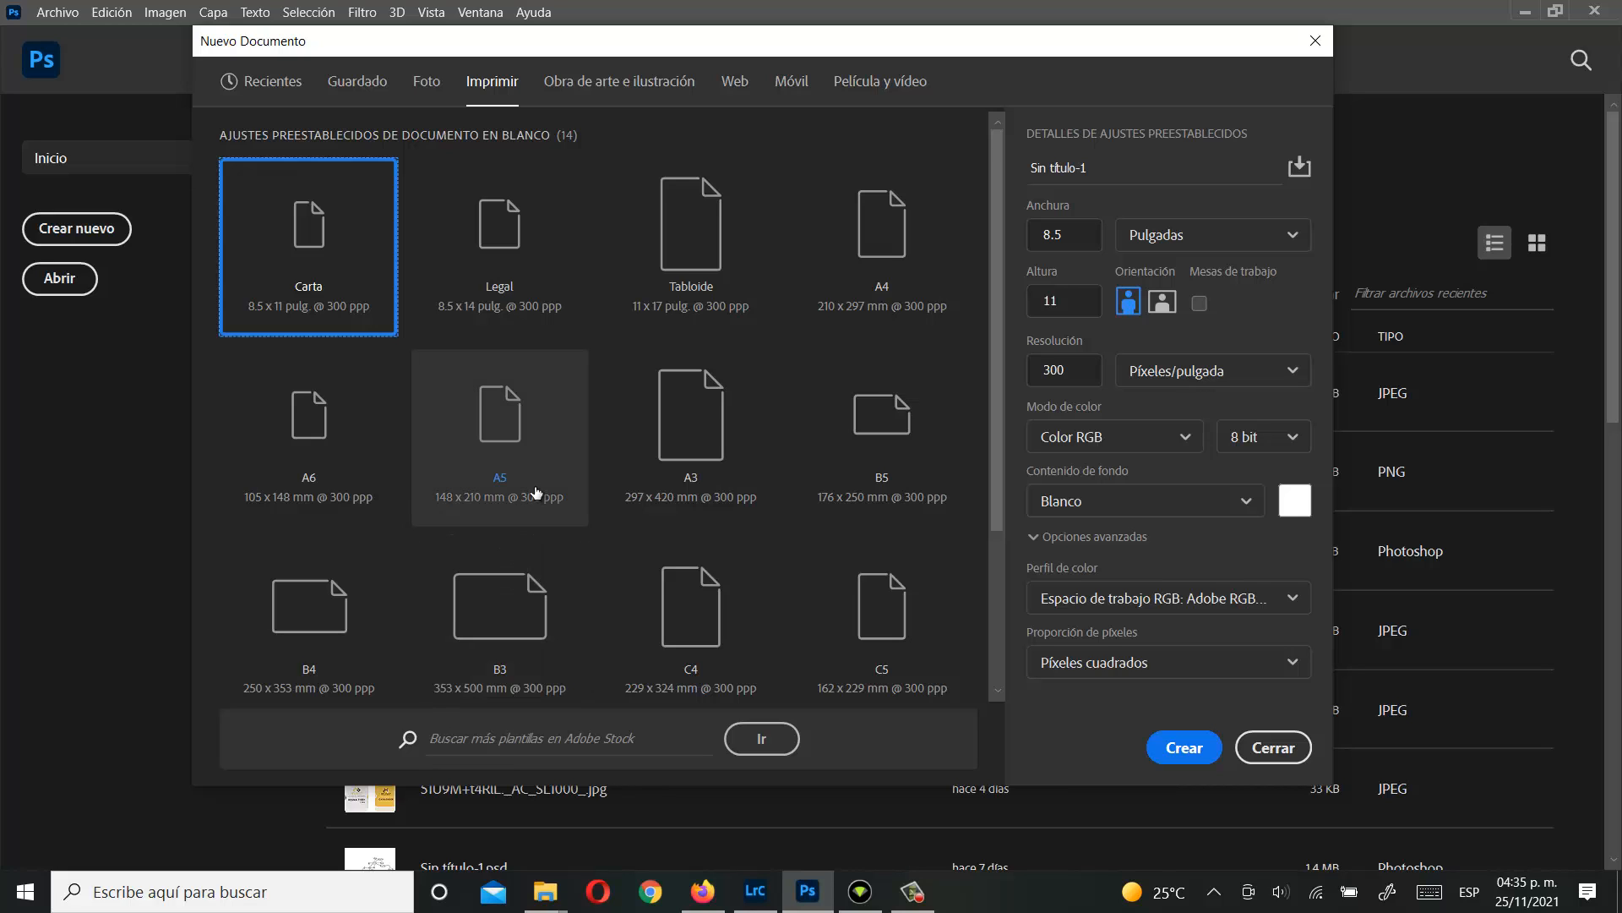
pyautogui.click(633, 91)
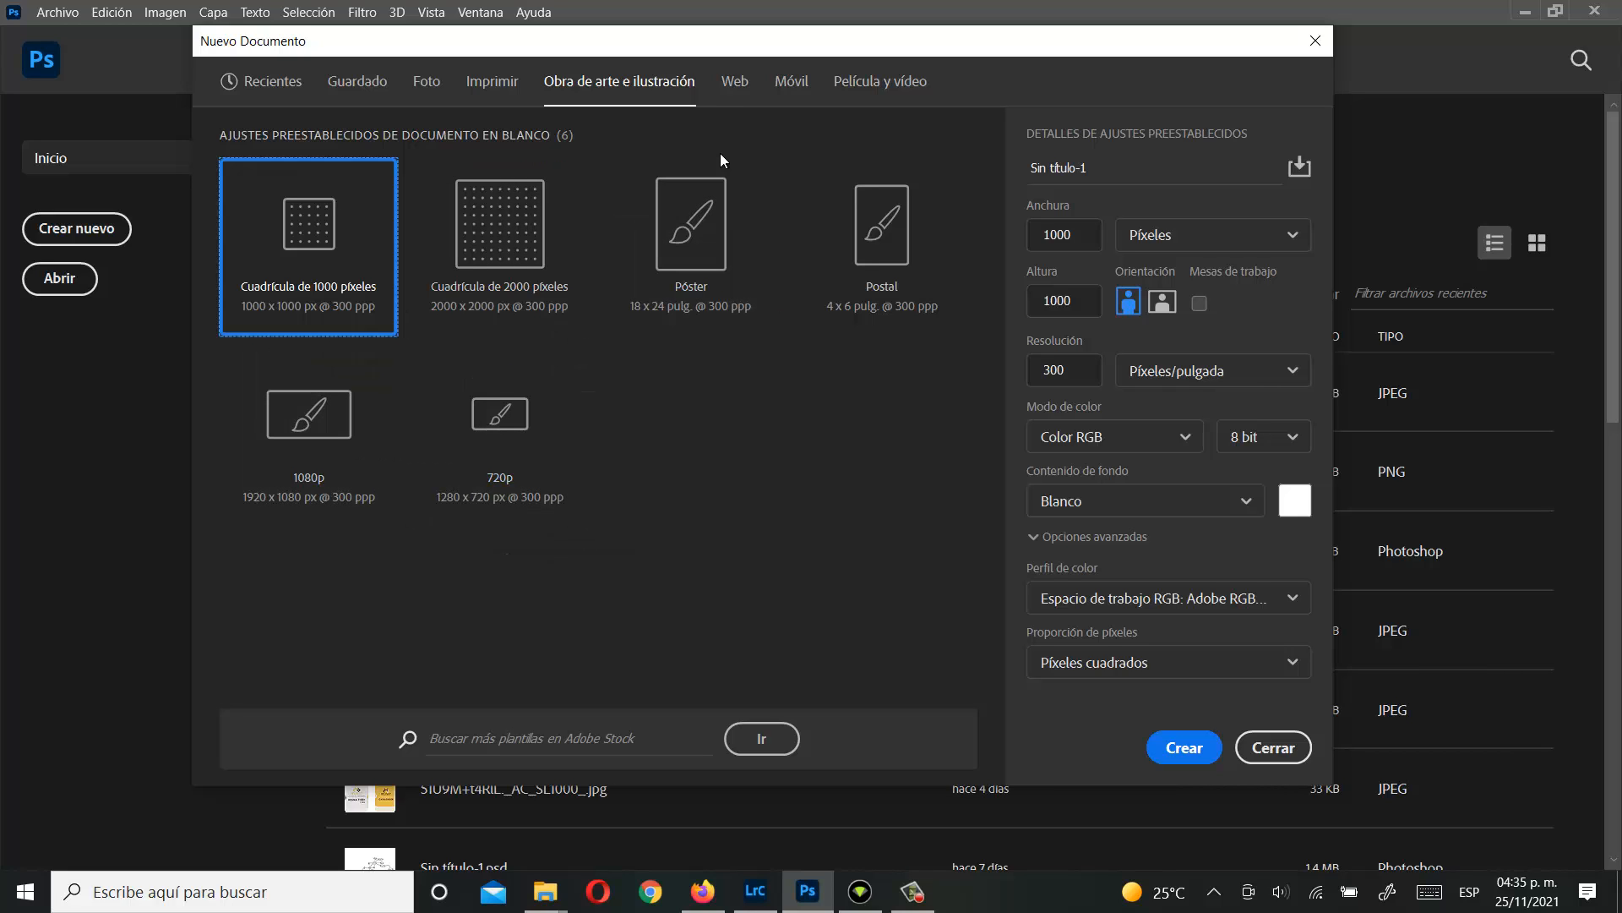
pyautogui.click(734, 82)
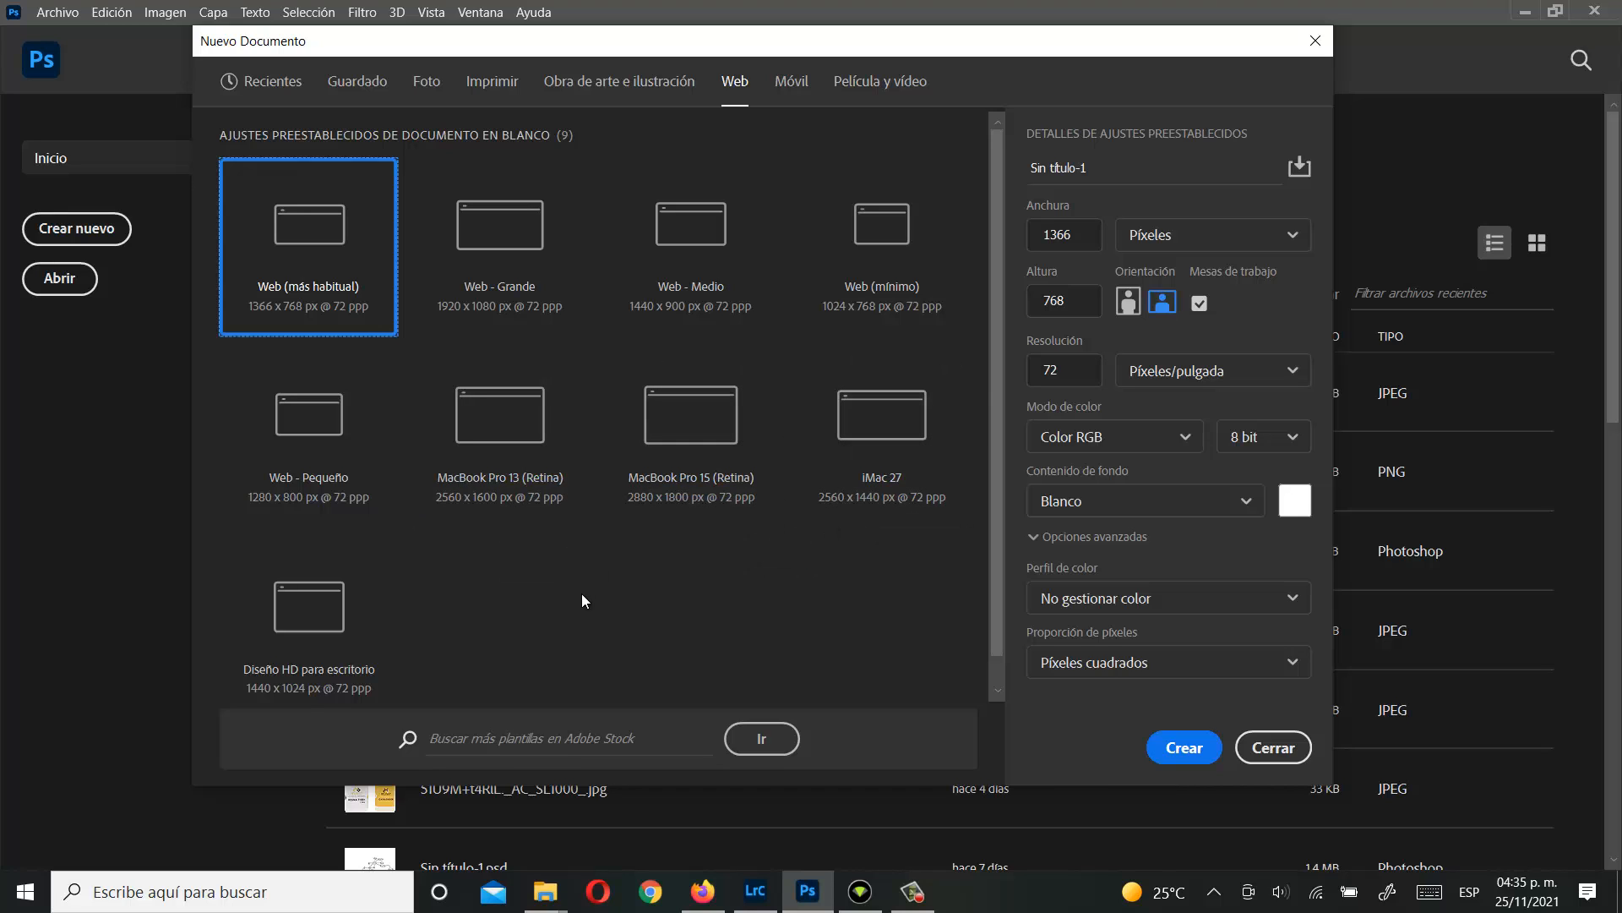
pyautogui.click(795, 90)
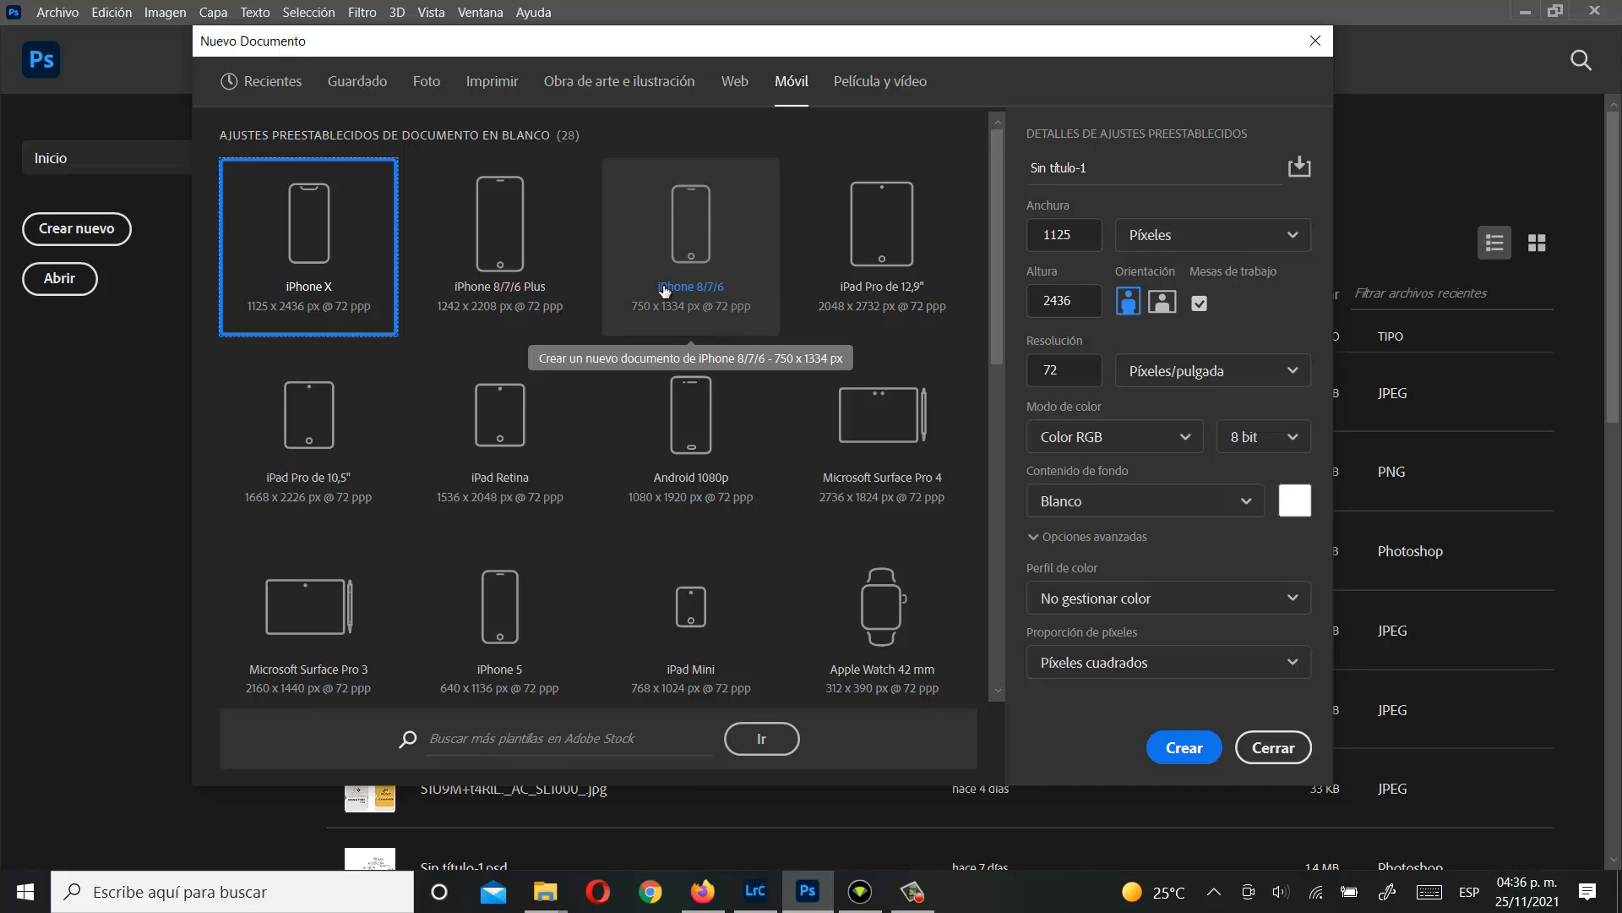
pyautogui.click(868, 97)
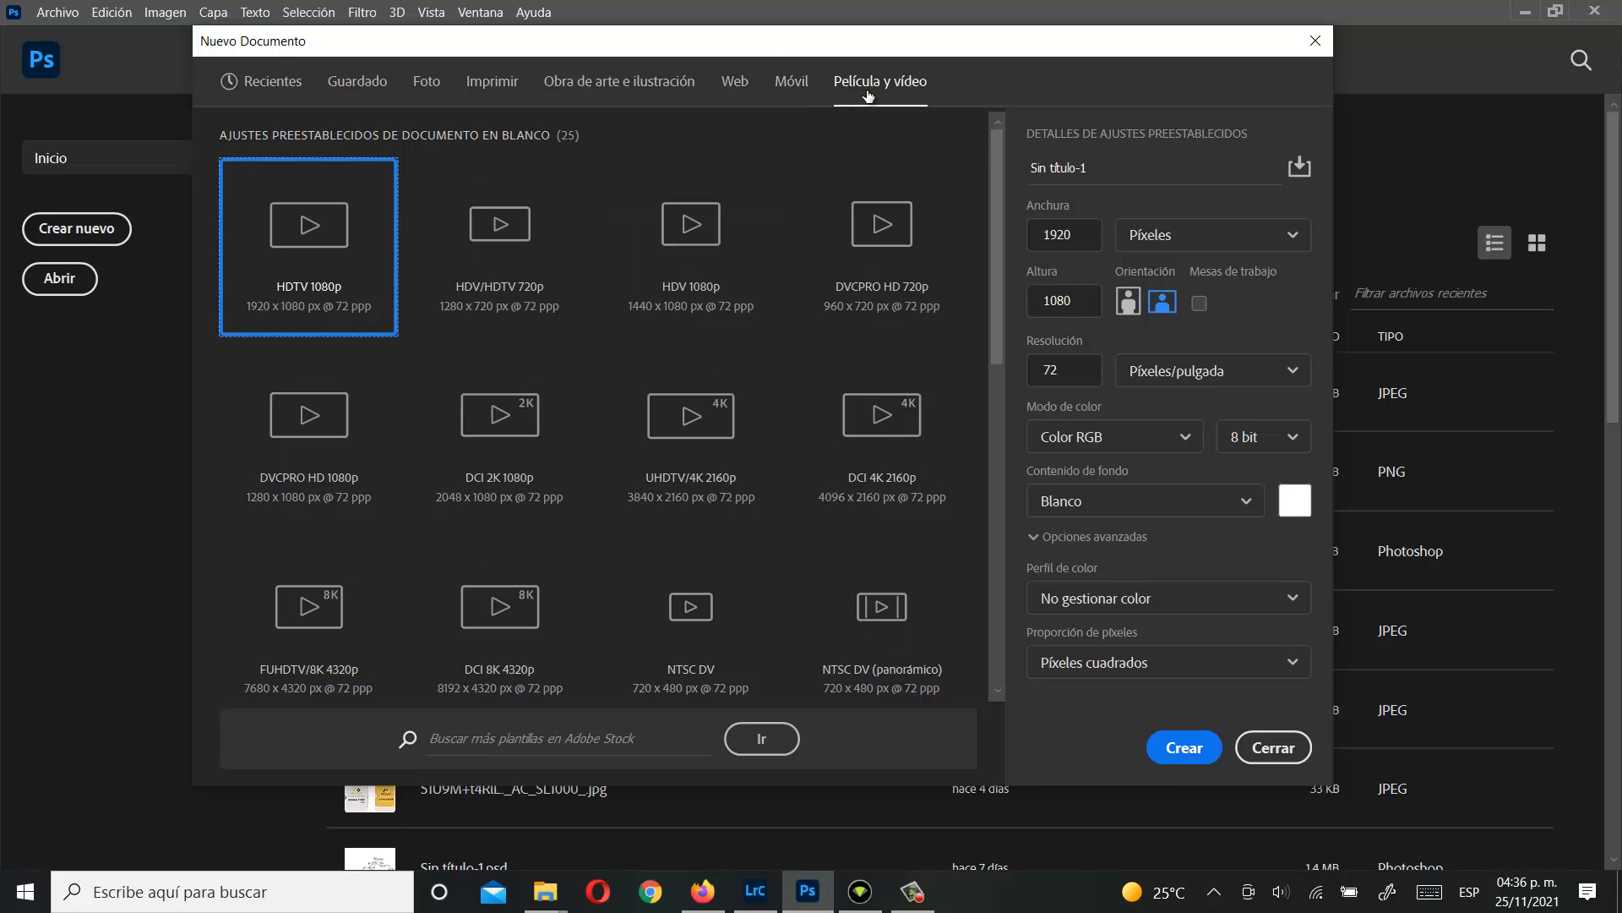
pyautogui.click(497, 237)
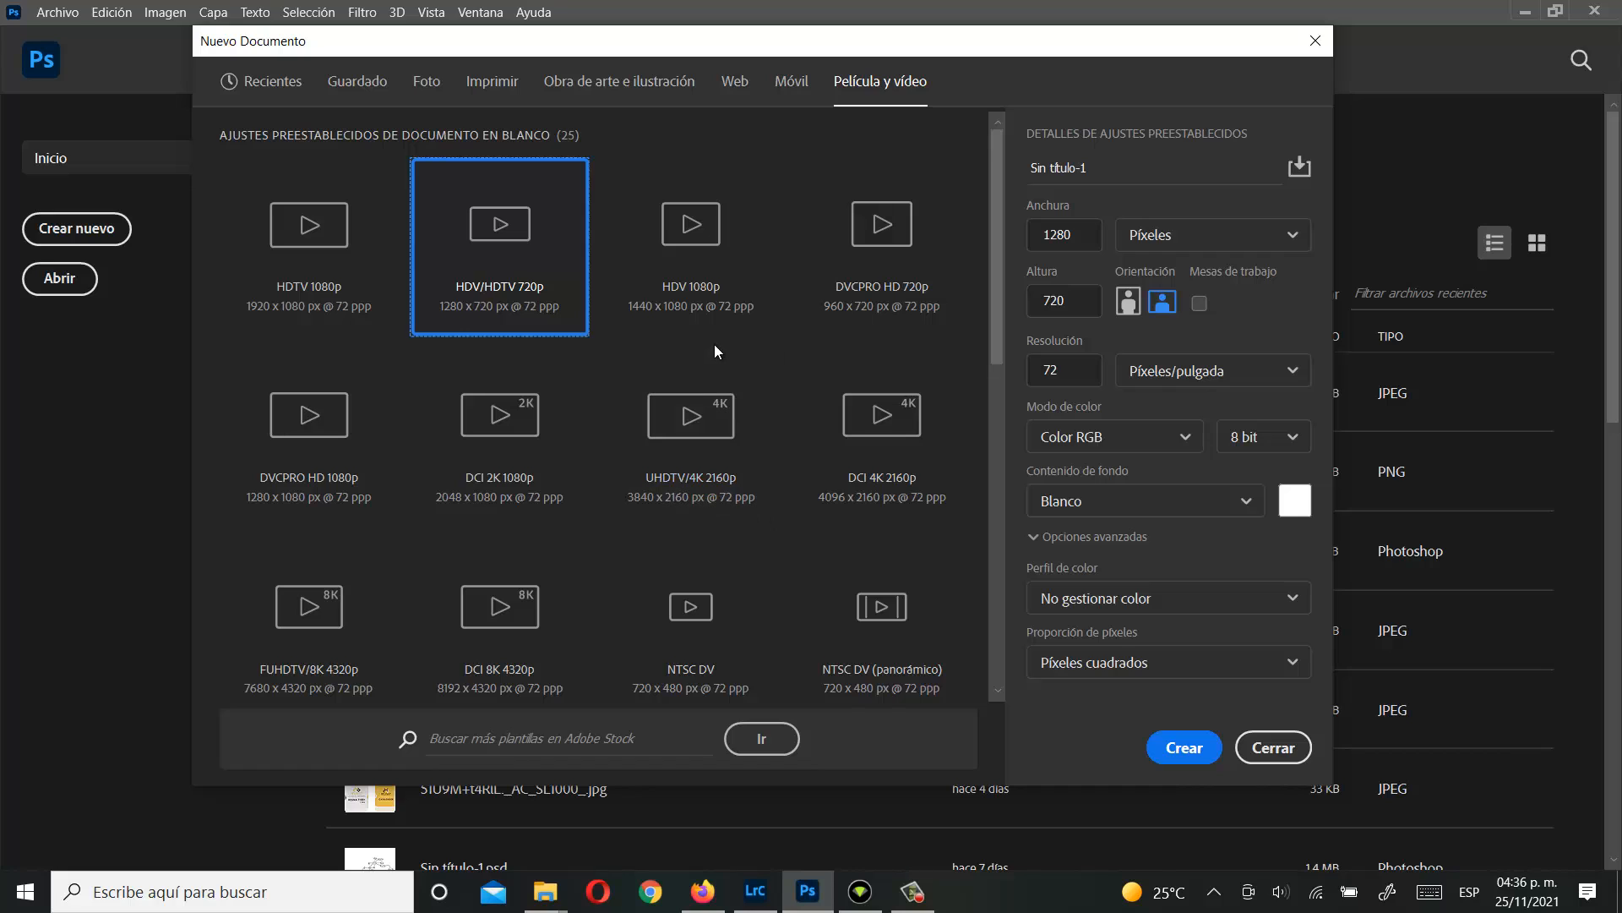
# Step: Base the new document on the Carta print preset and name it Test
pyautogui.click(498, 89)
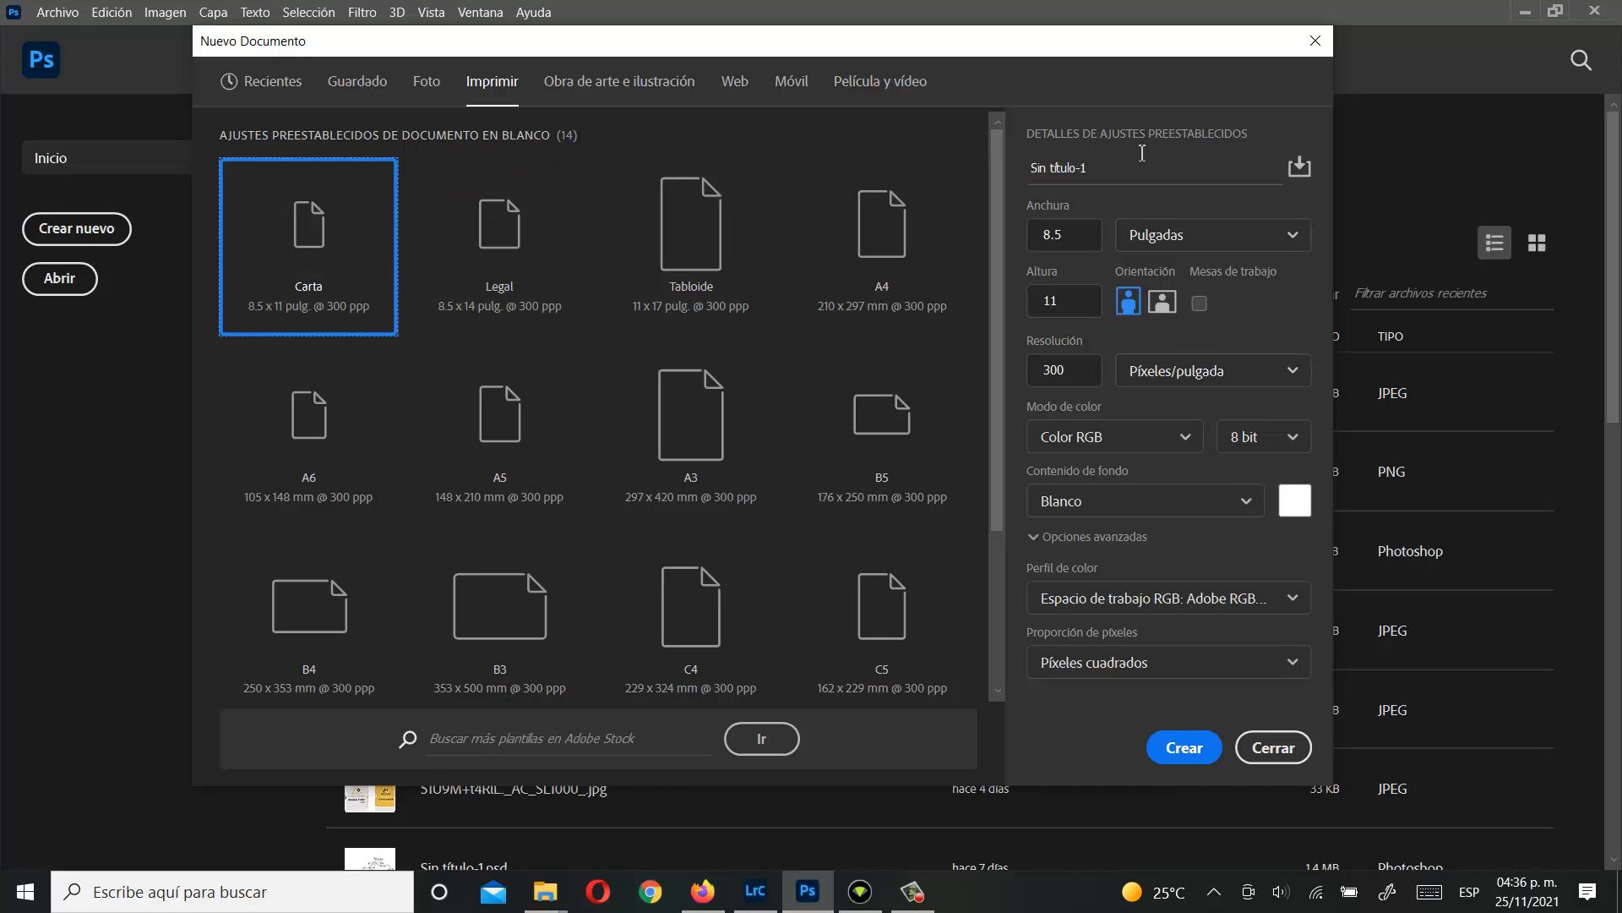
pyautogui.click(1108, 171)
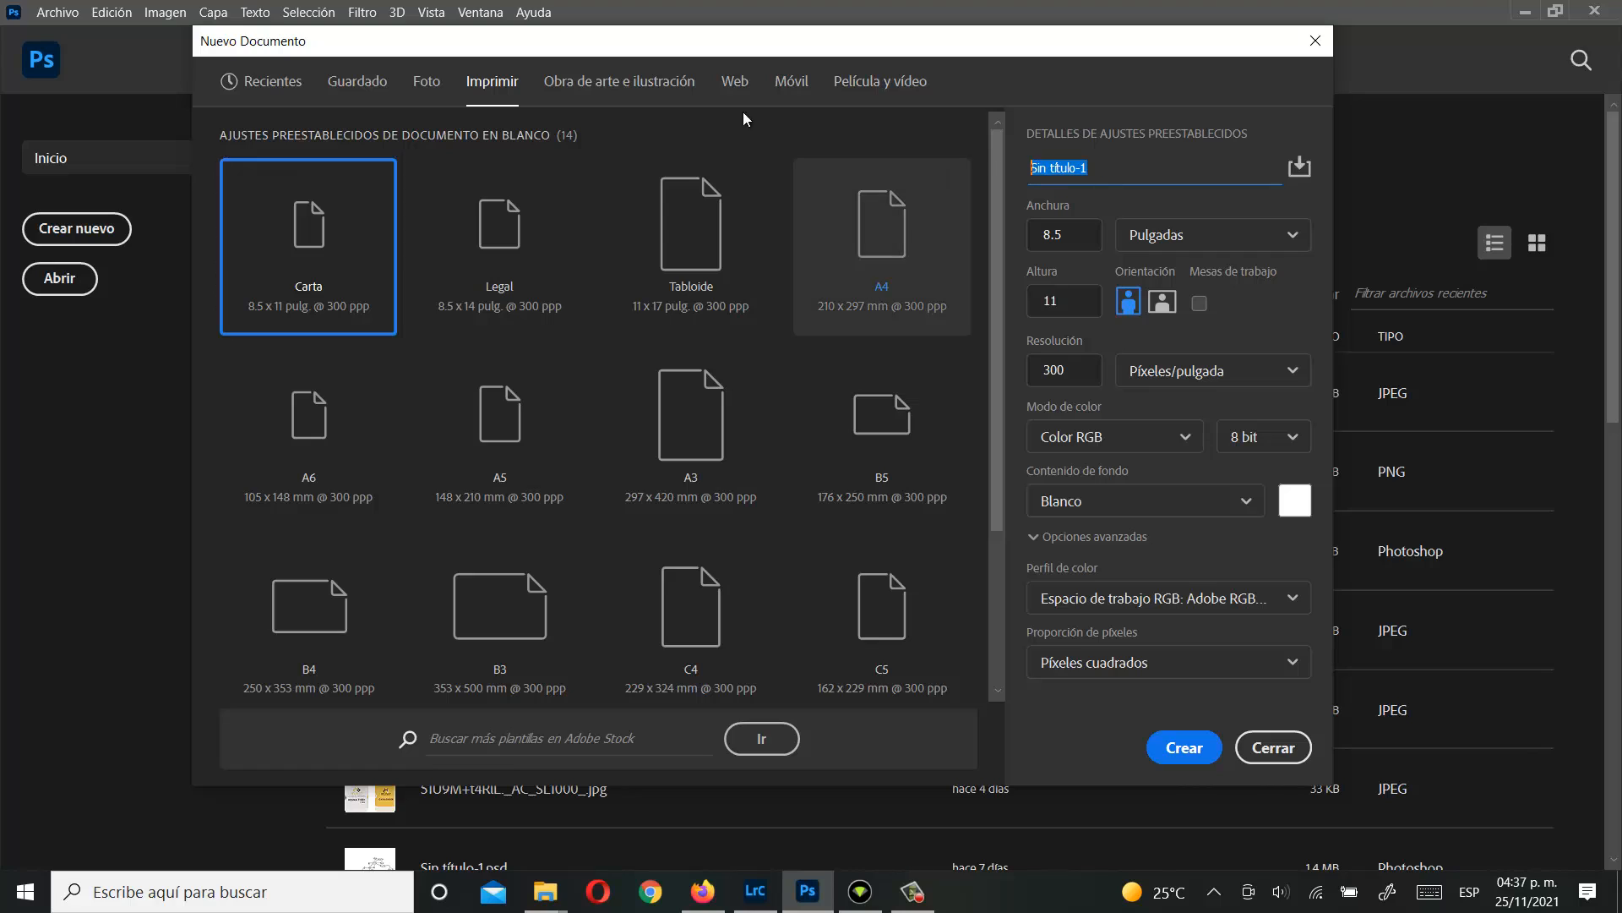
pyautogui.write('Test')
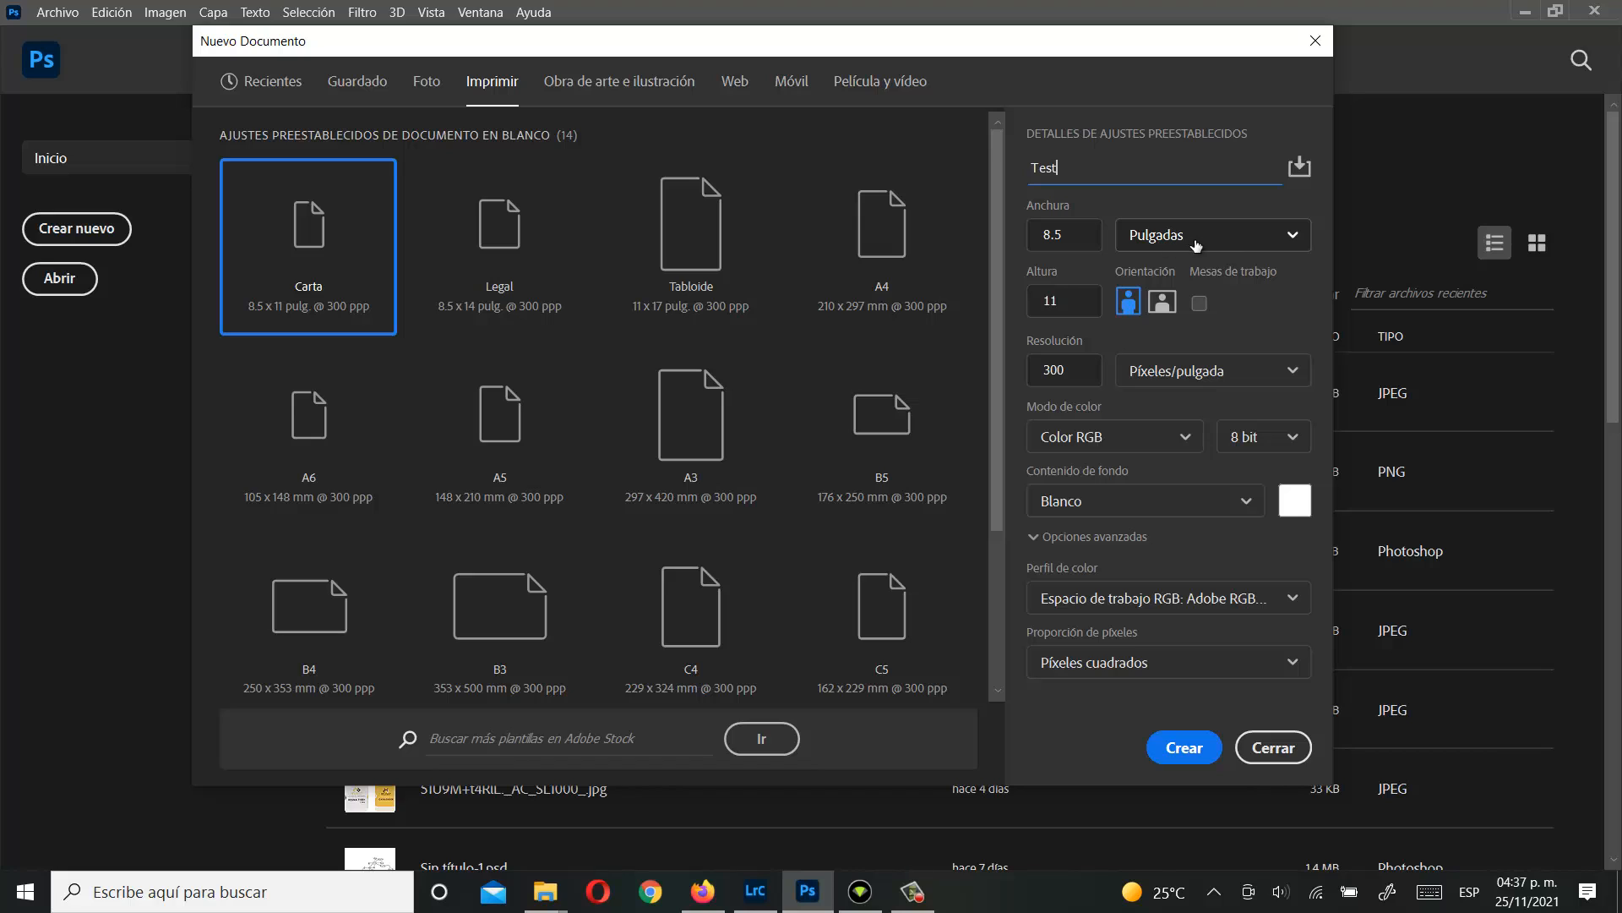
# Step: Change the document's units to centimetres and set both its width and height to 20
pyautogui.click(1250, 250)
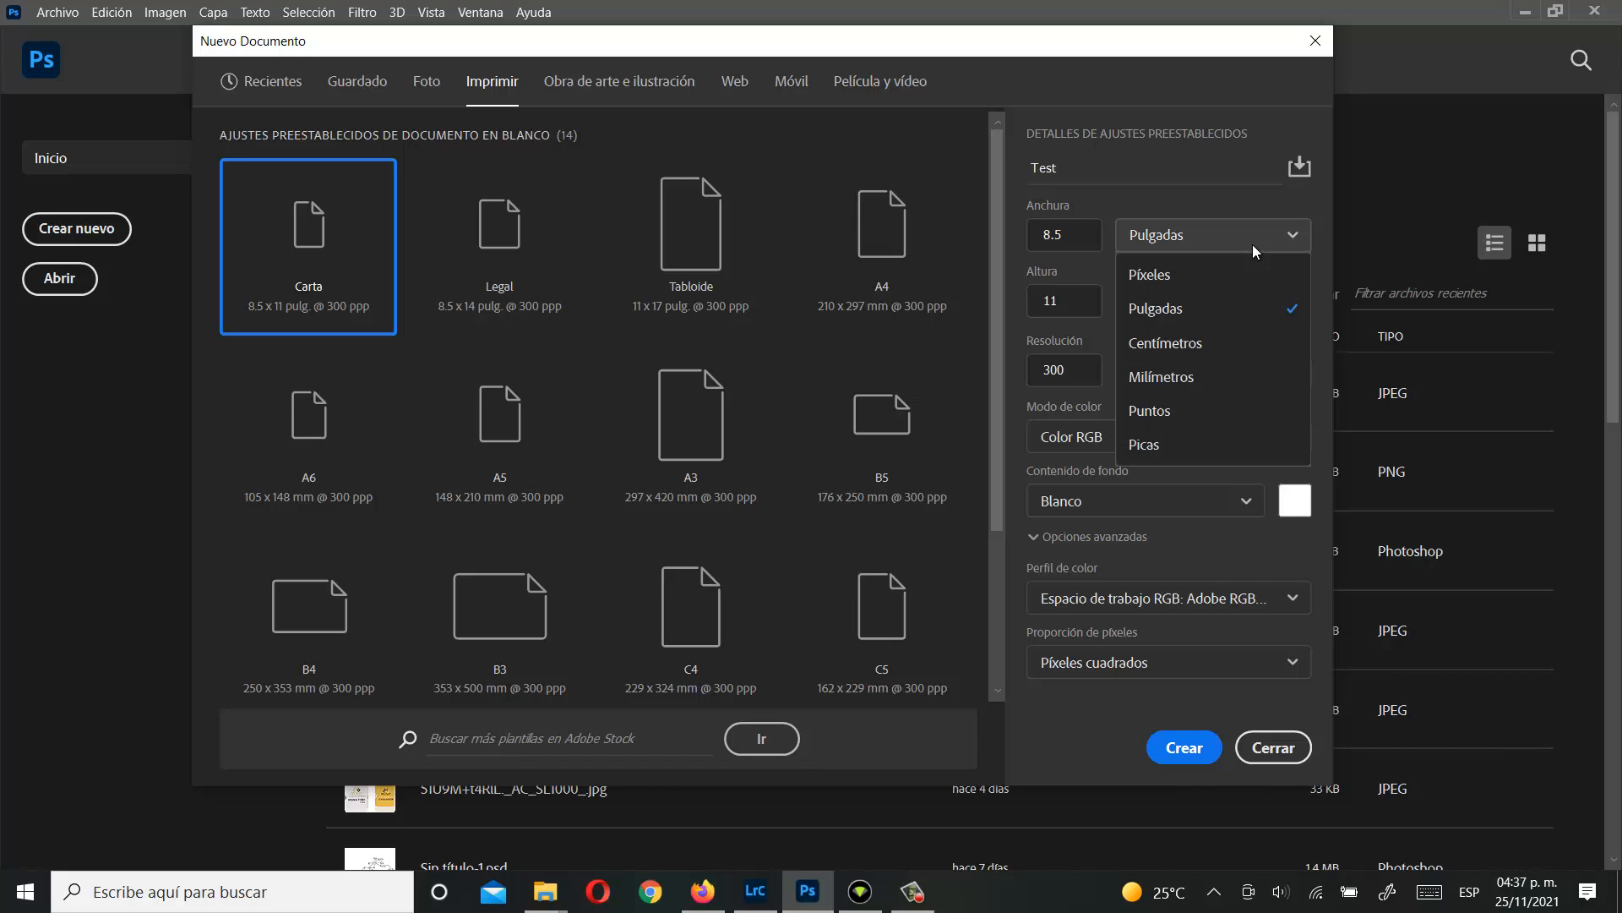
pyautogui.click(1162, 346)
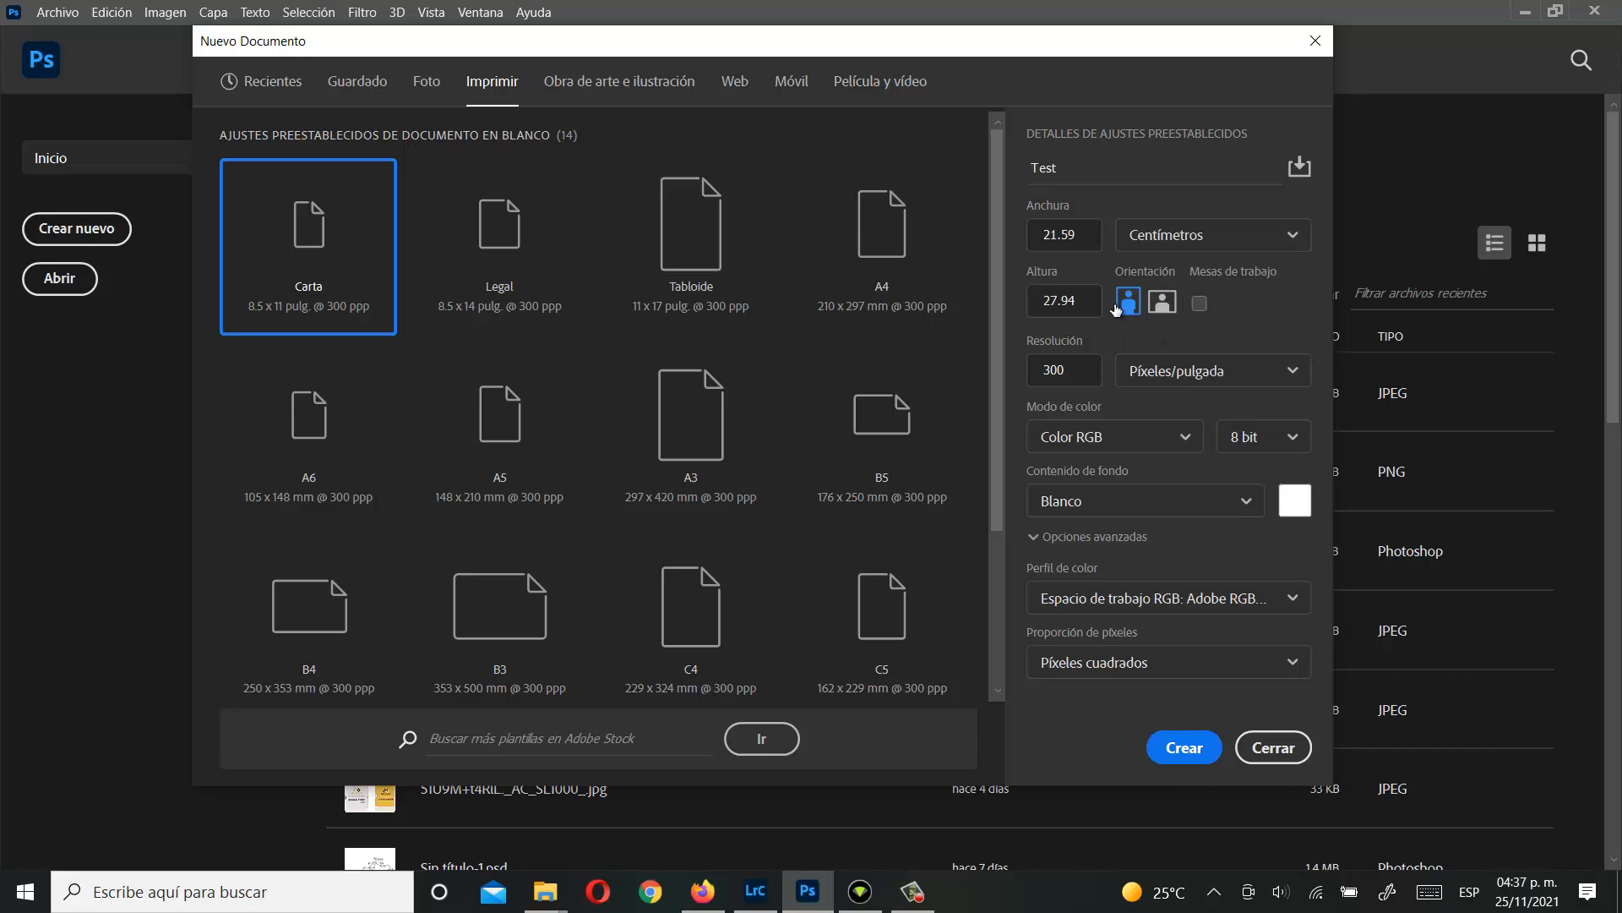
pyautogui.click(1090, 236)
pyautogui.press('BackSpace')
pyautogui.press('BackSpace')
pyautogui.write('0')
pyautogui.press('Tab')
pyautogui.write('20')
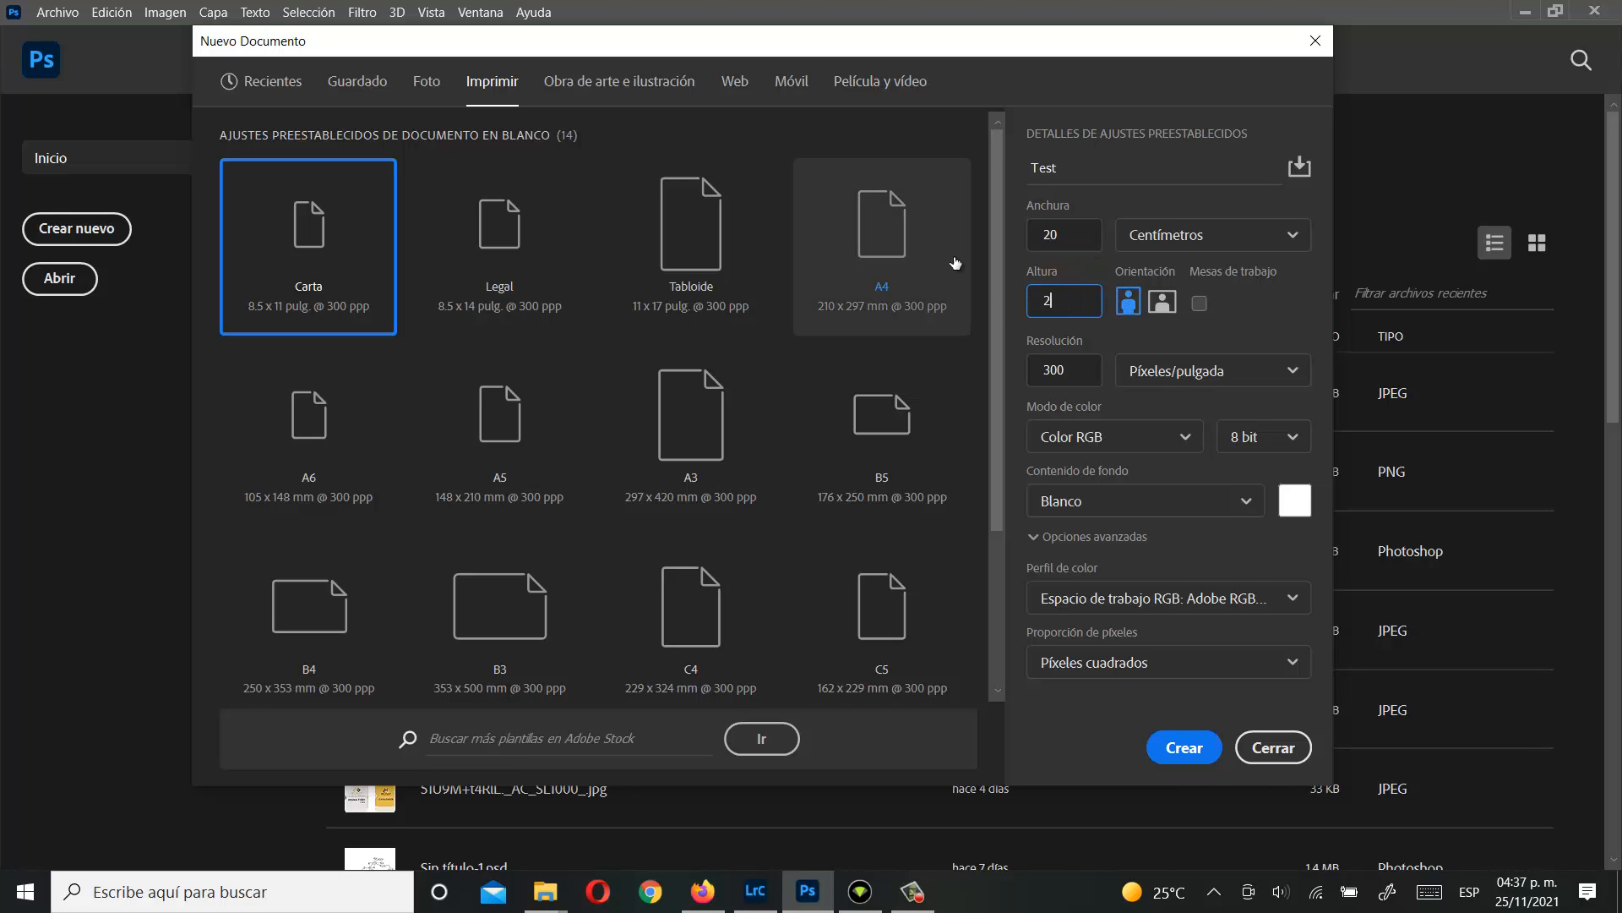
pyautogui.click(1181, 329)
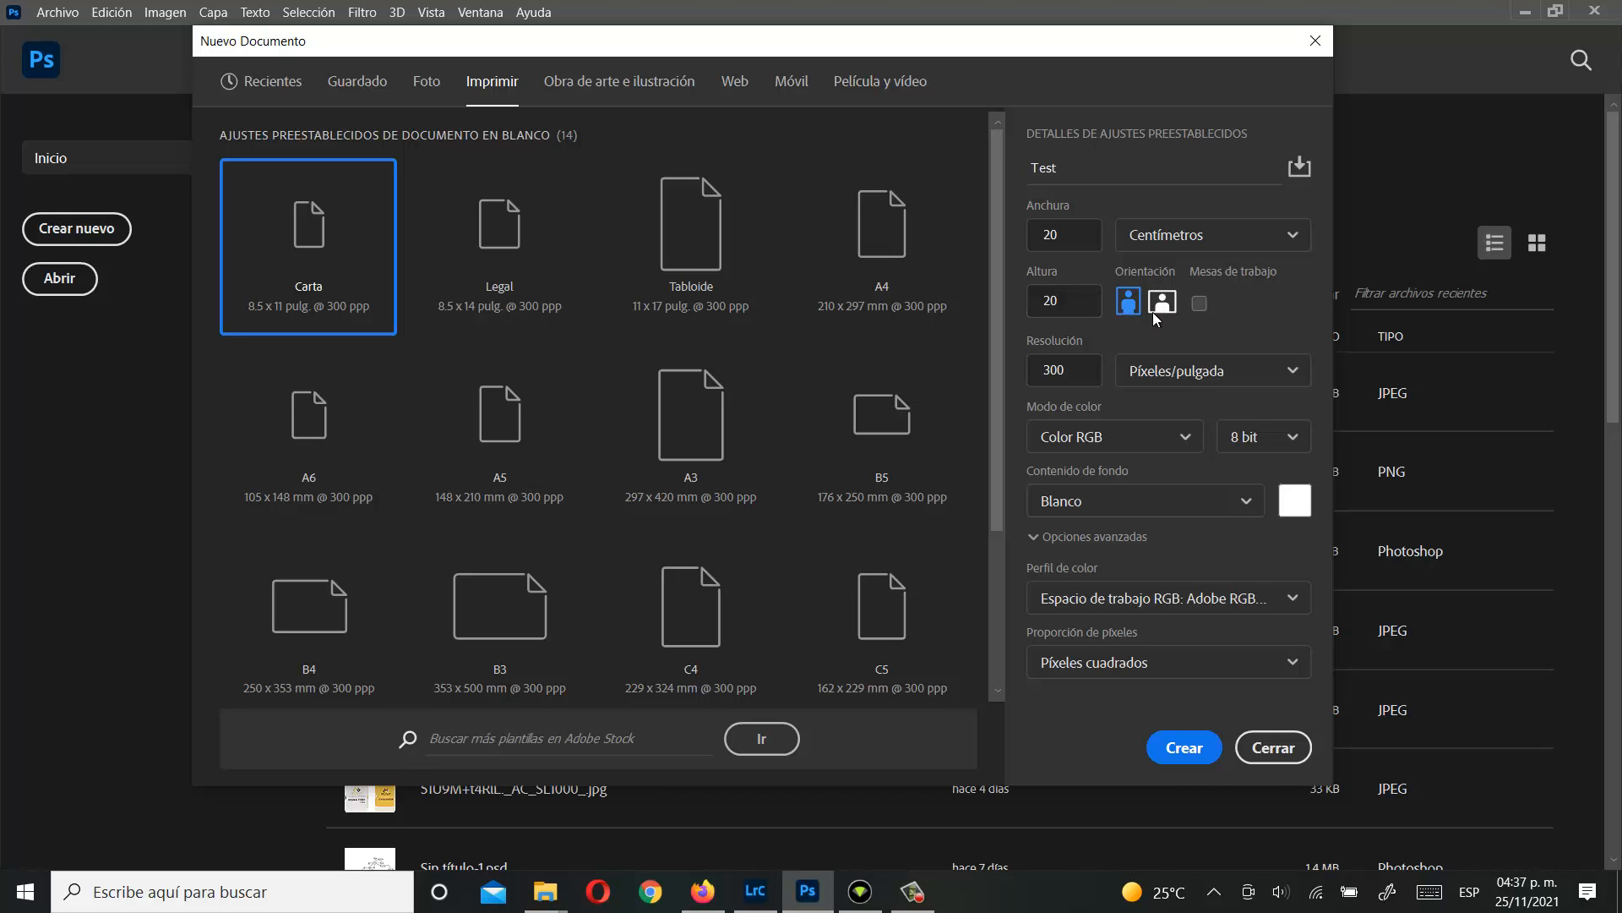
pyautogui.click(1197, 304)
pyautogui.click(1183, 438)
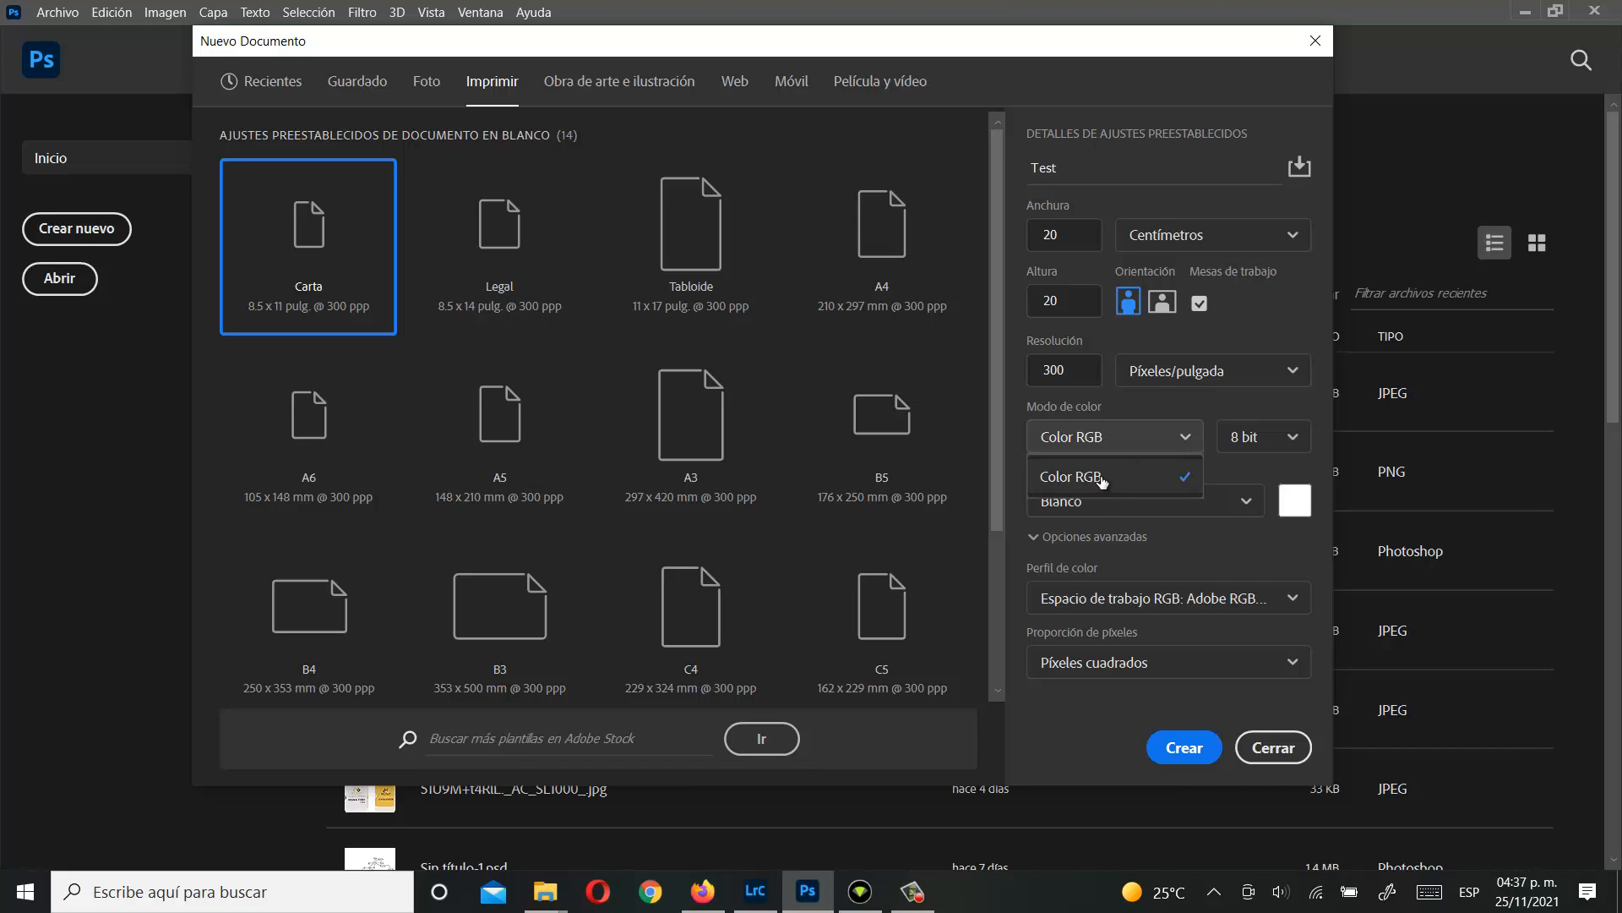
pyautogui.click(1200, 301)
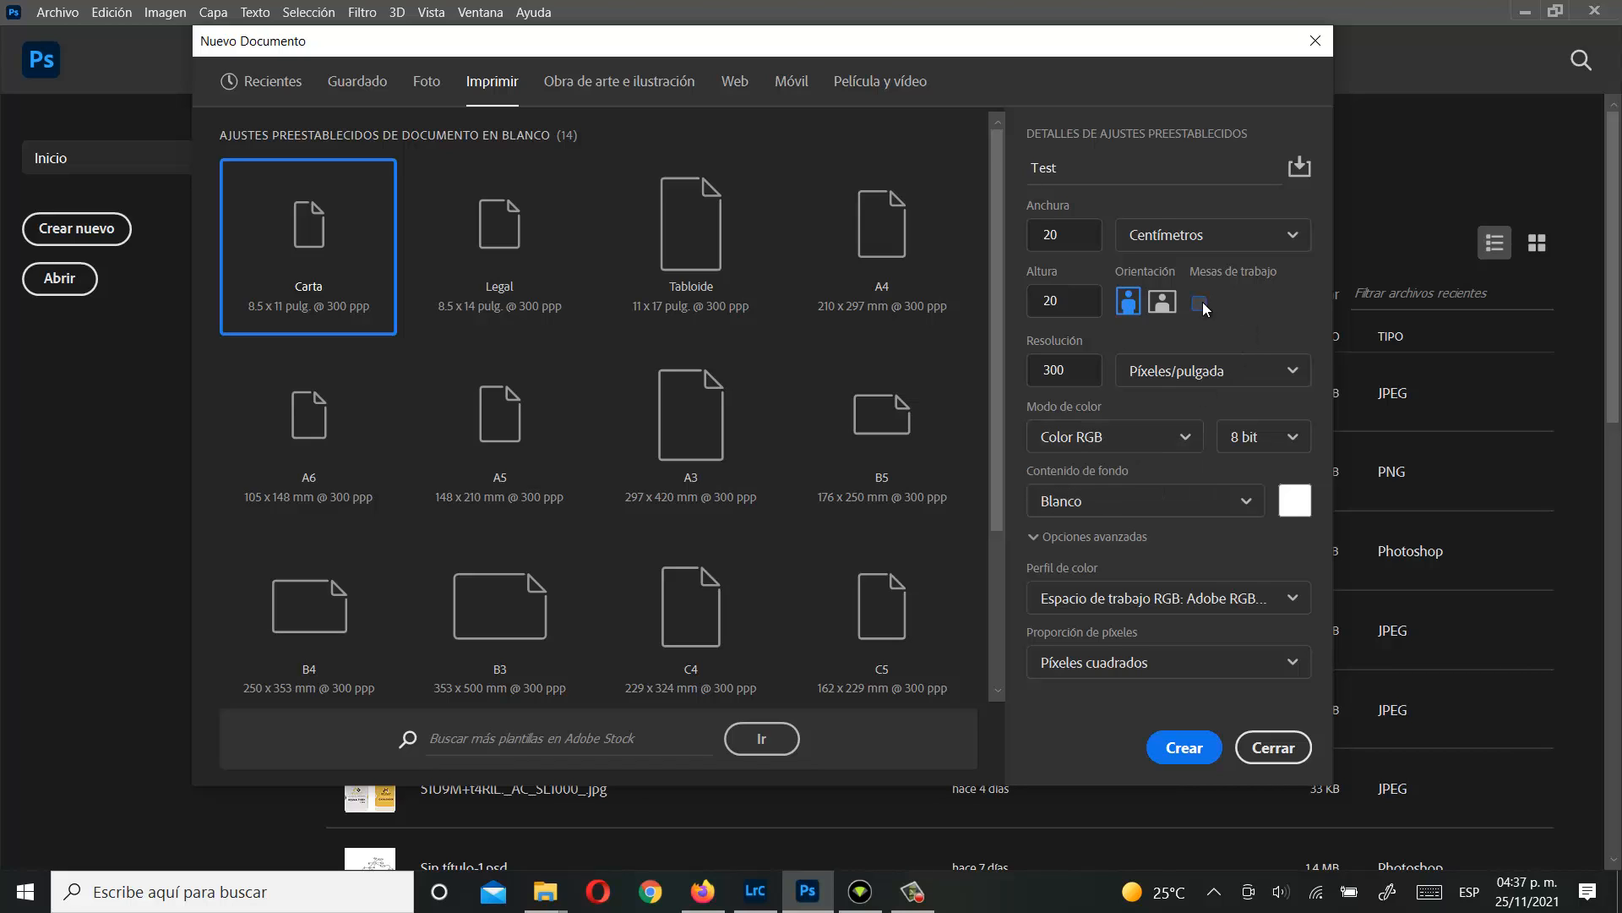
# Step: Set the new document's colour mode to CMYK, trying RGB along the way for comparison
pyautogui.click(1179, 435)
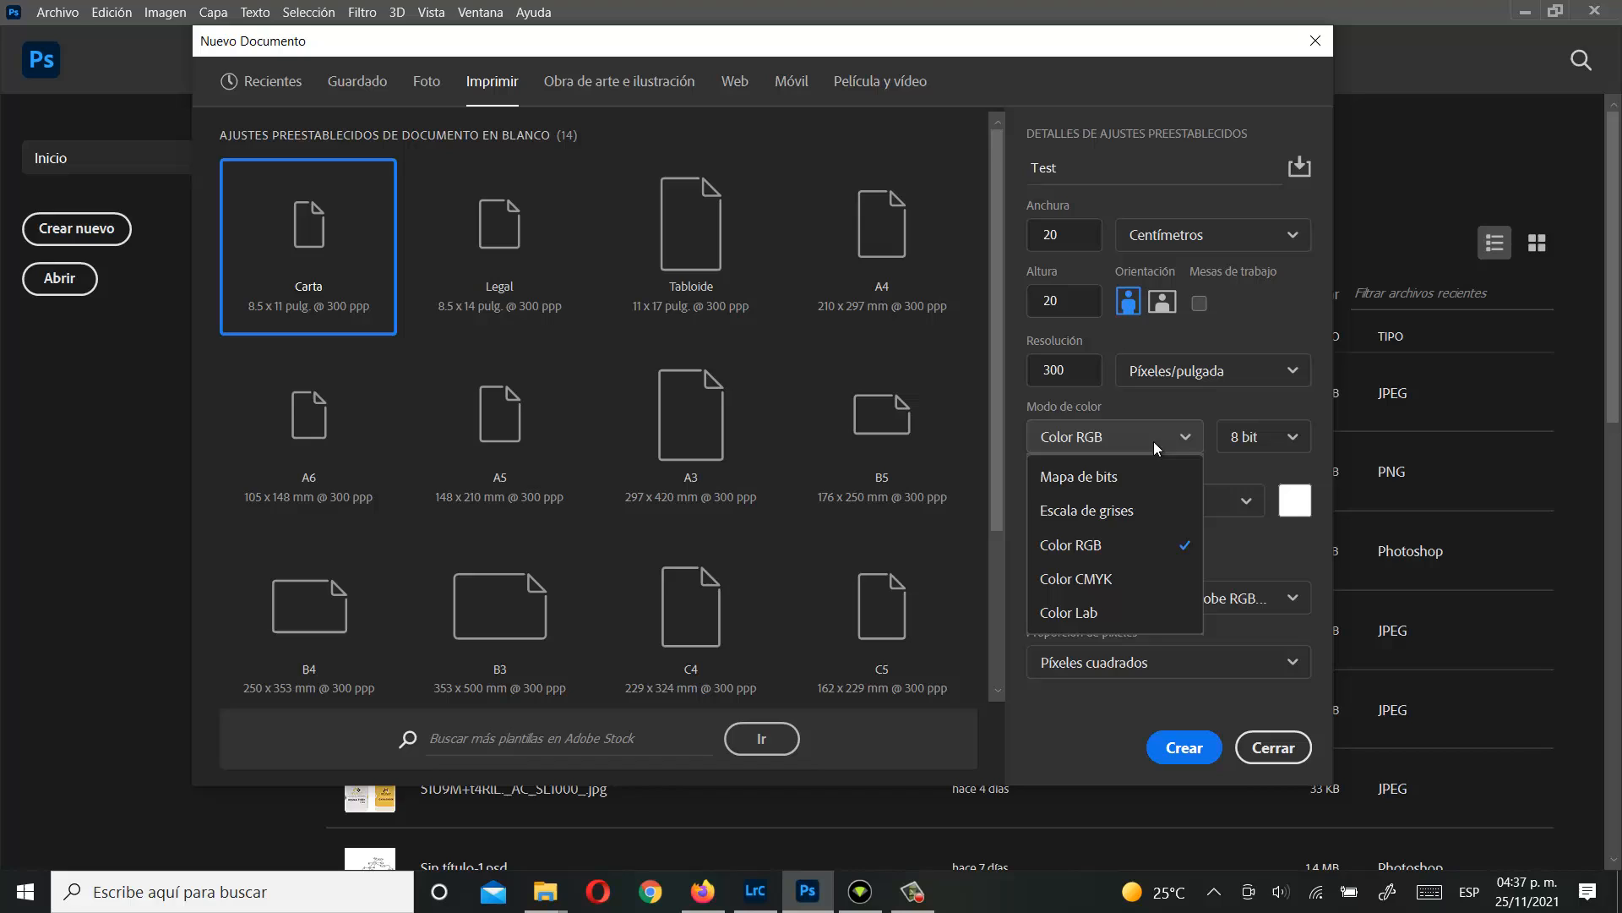
pyautogui.click(1101, 578)
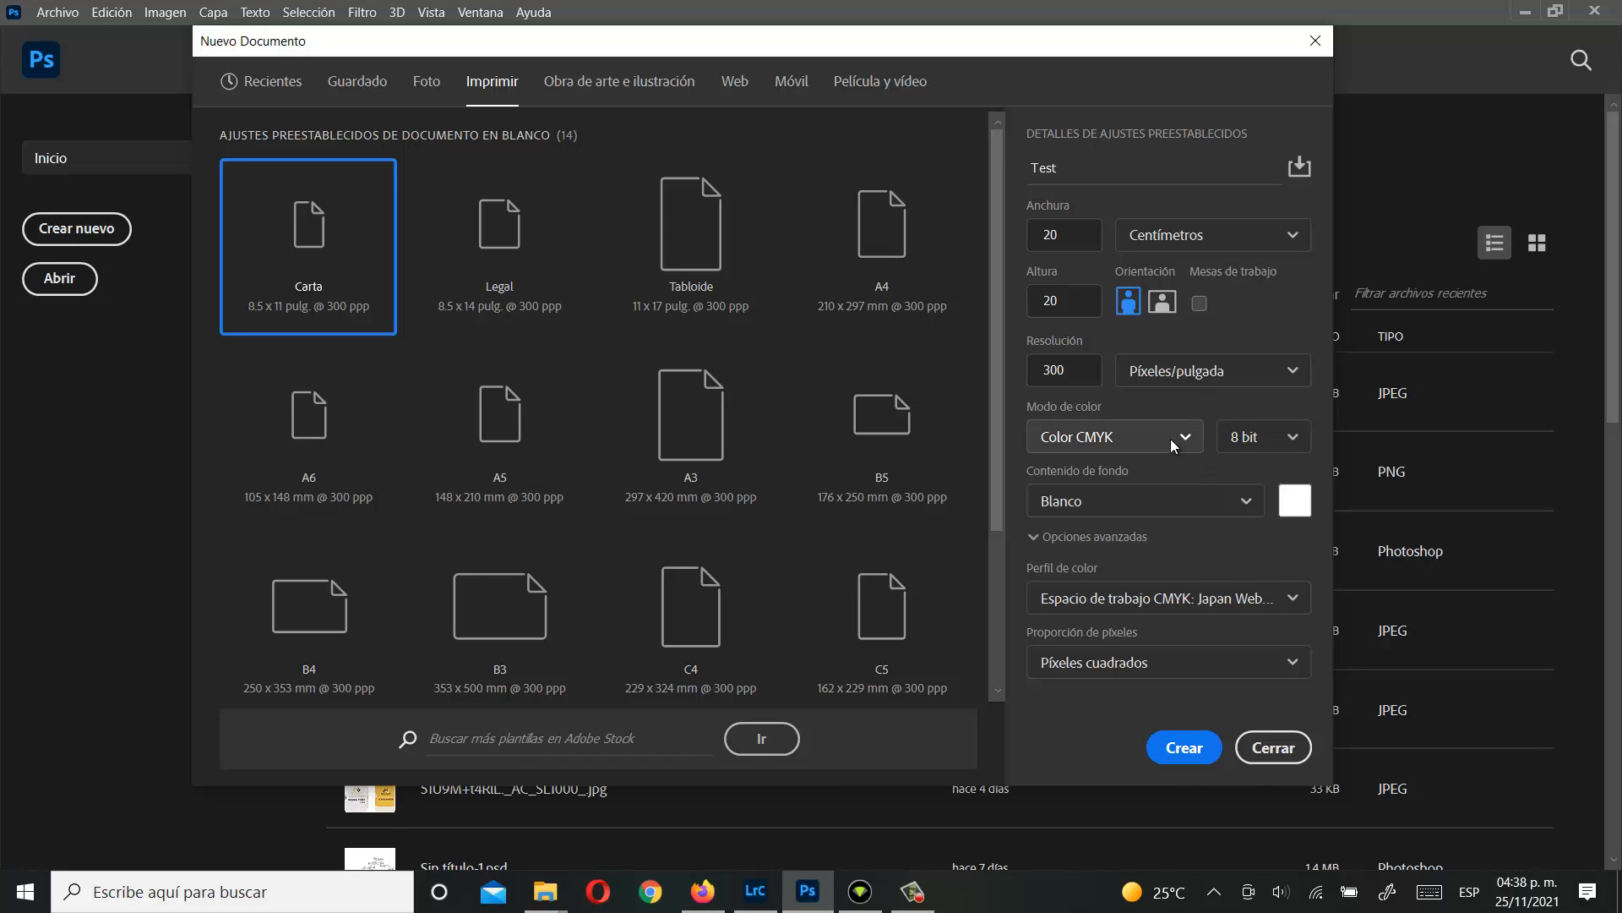
pyautogui.click(1169, 439)
pyautogui.click(1091, 548)
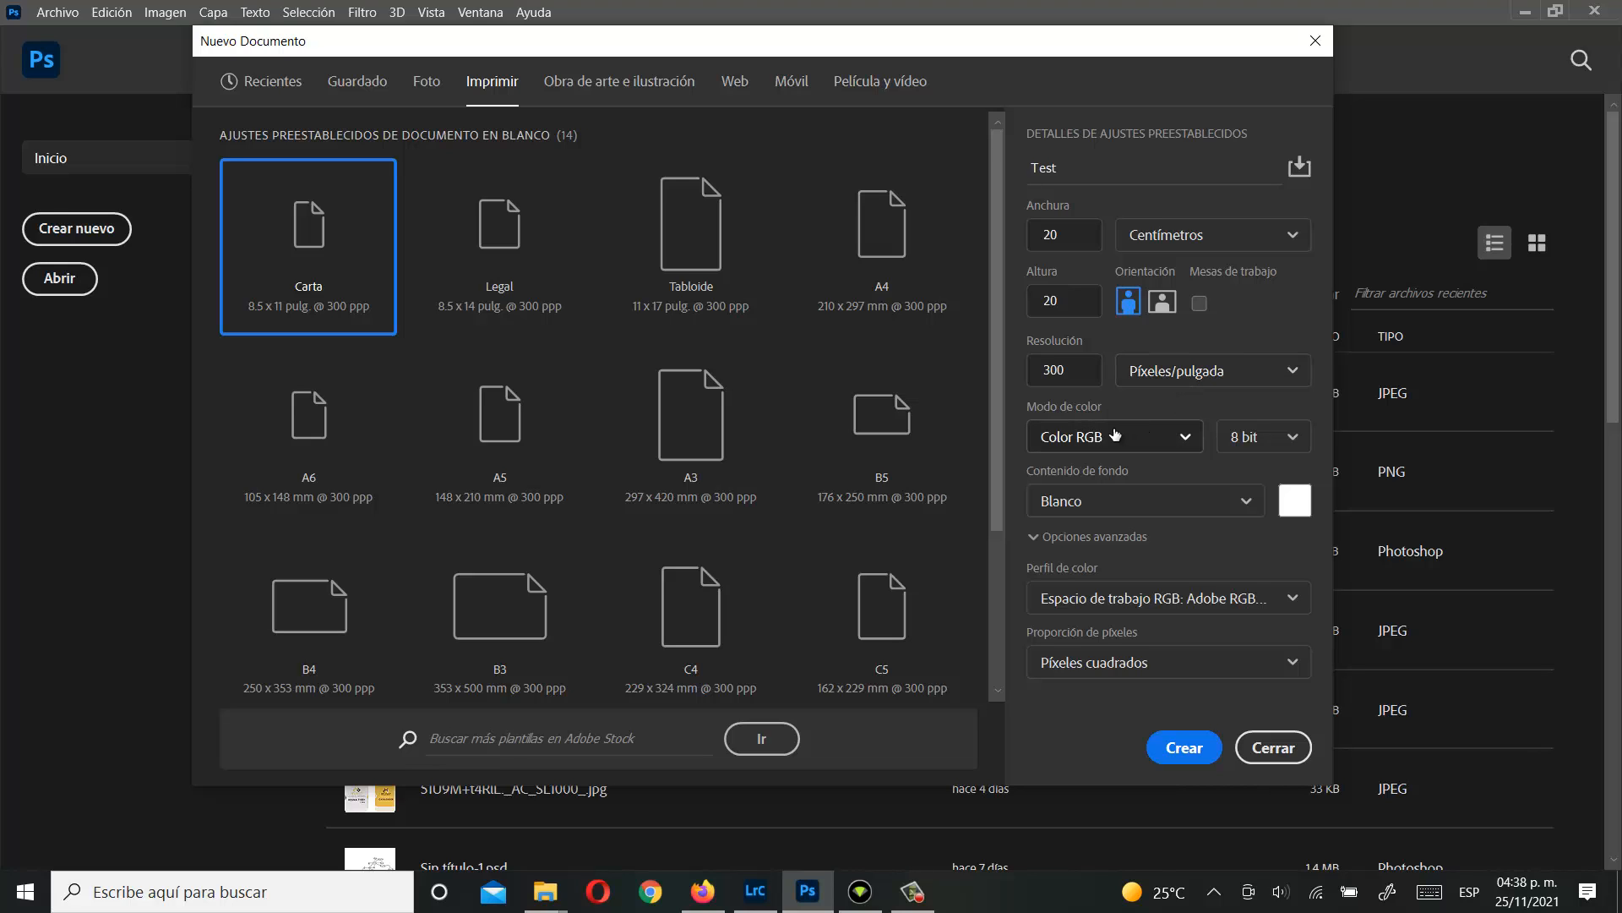
pyautogui.click(1174, 439)
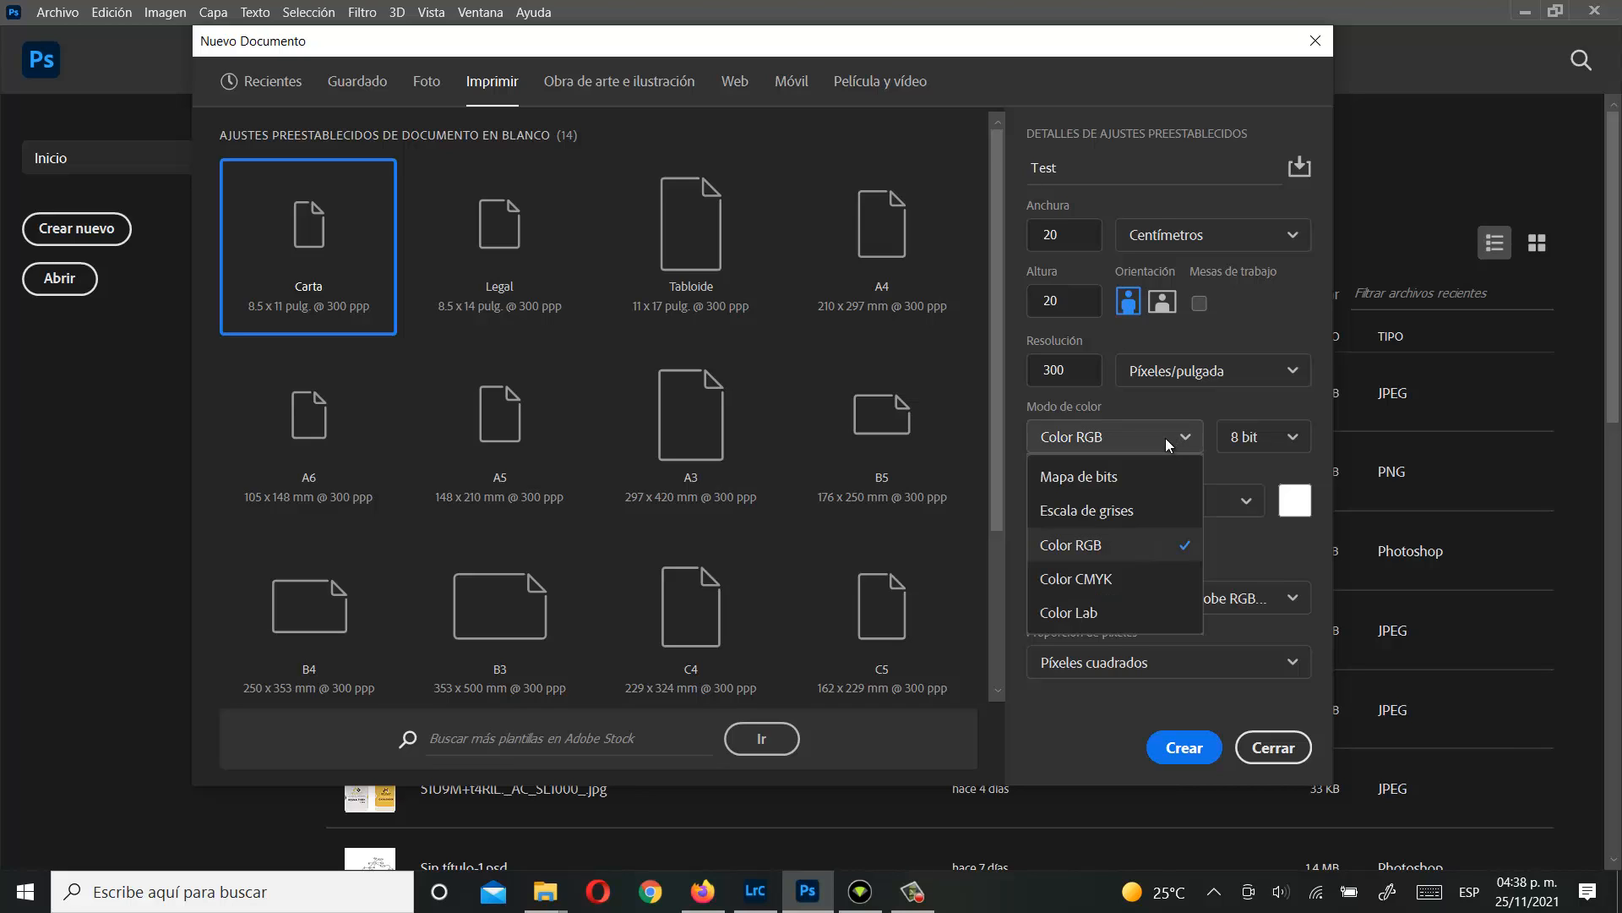
pyautogui.click(1102, 583)
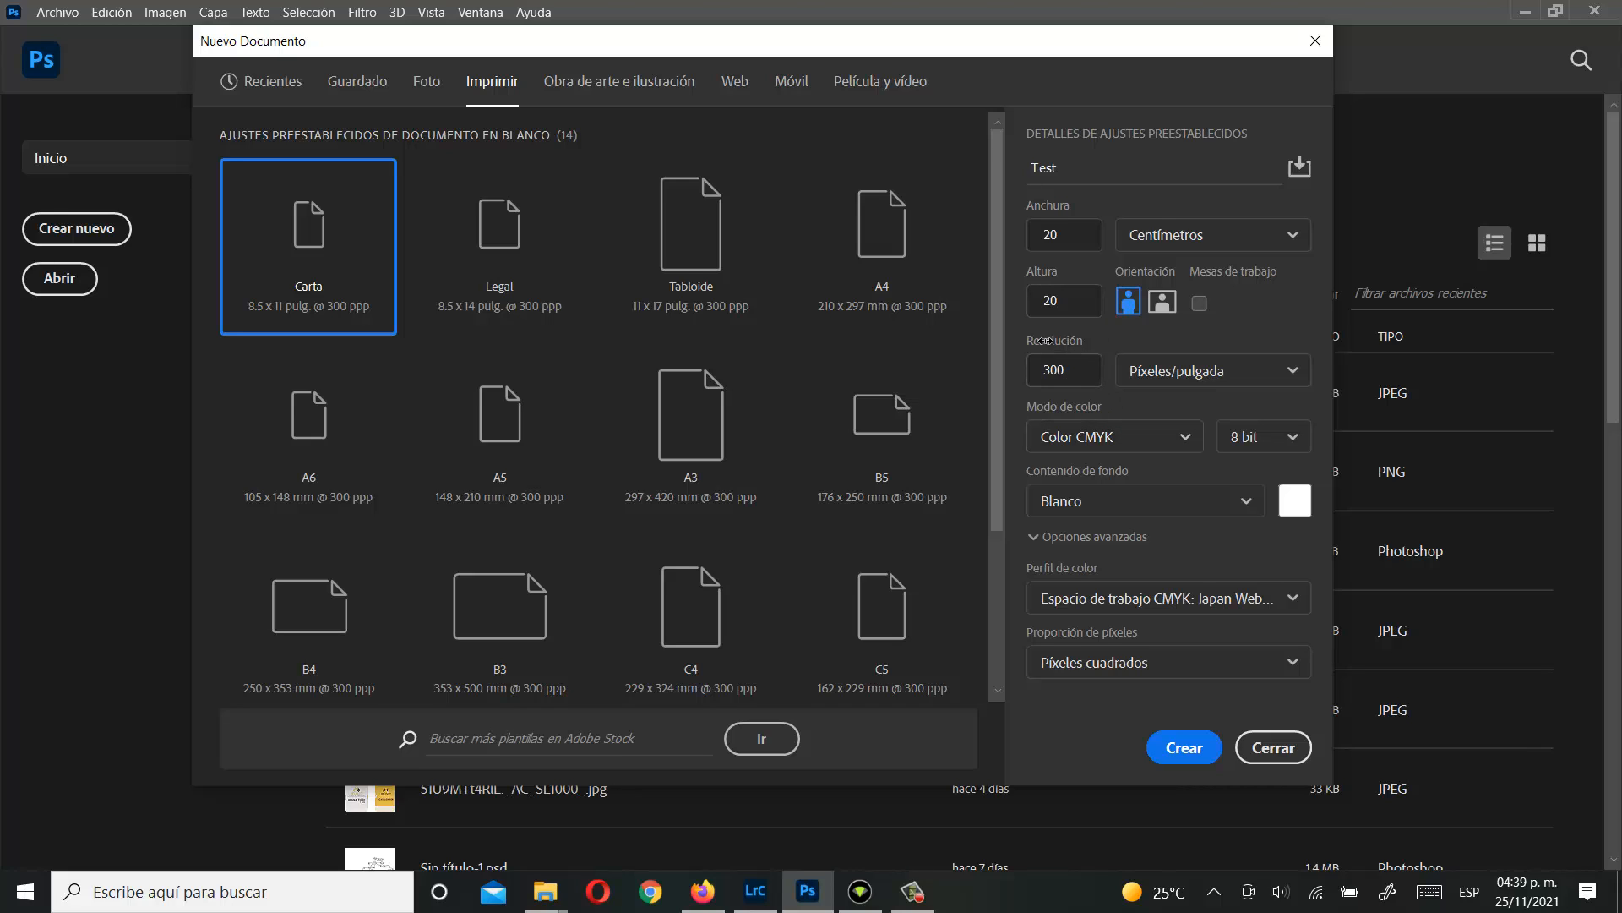
# Step: Try a resolution of 450 pixels per inch for the document and set it back to 300
pyautogui.moveTo(1084, 363); pyautogui.dragTo(1052, 369)
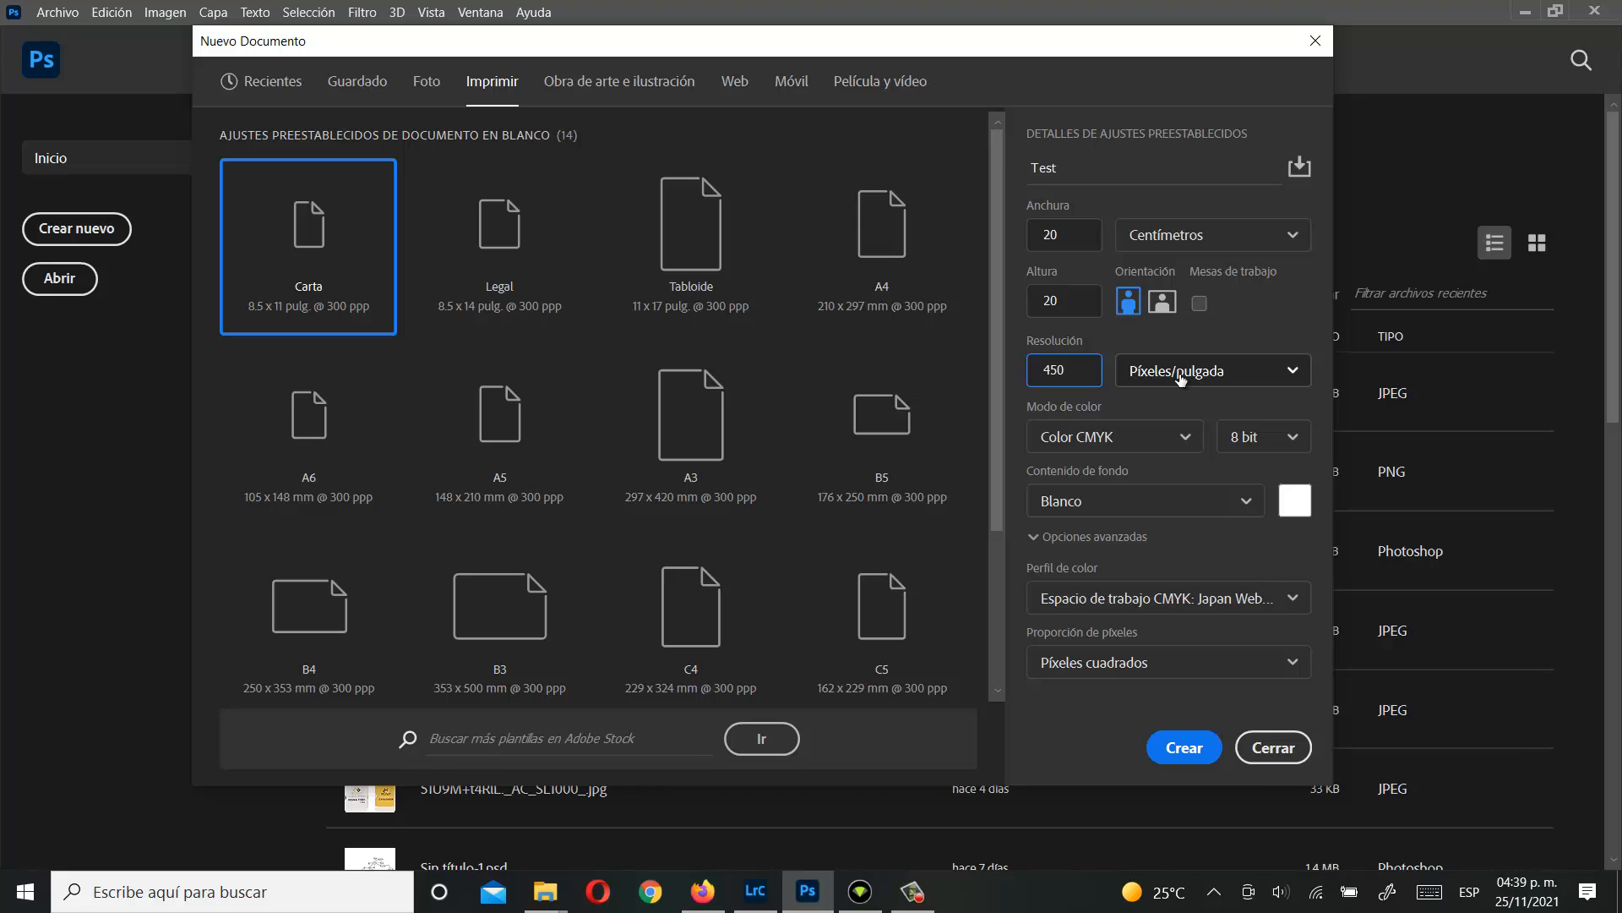
pyautogui.press('BackSpace')
pyautogui.press('BackSpace')
pyautogui.press('BackSpace')
pyautogui.write('300')
pyautogui.click(1260, 322)
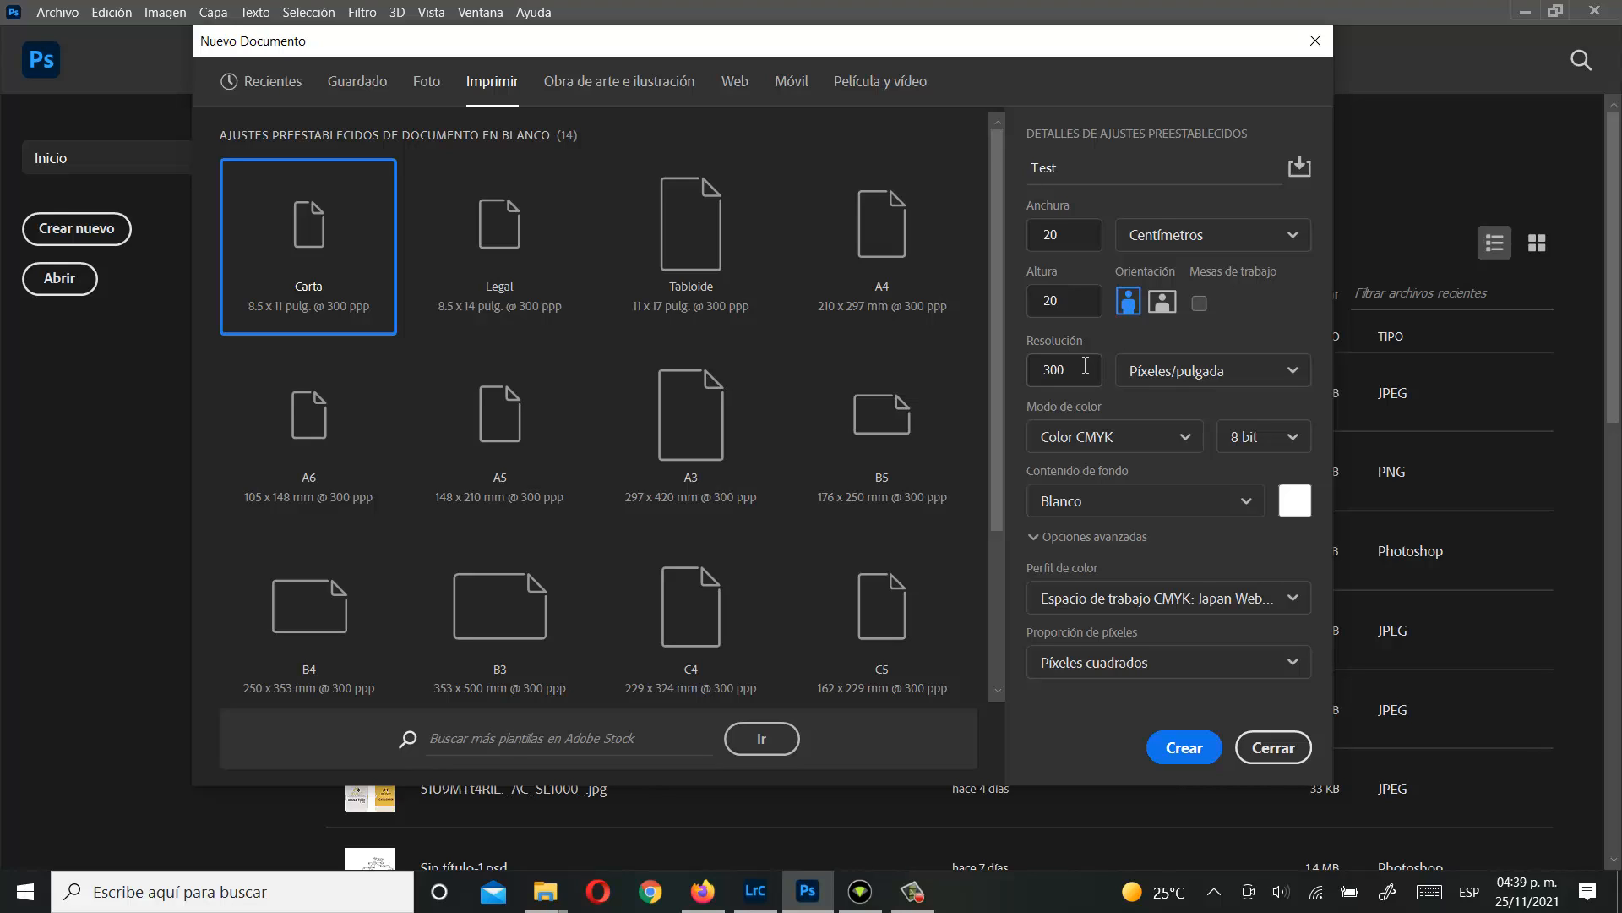
# Step: Enter a resolution of 300 pixels per inch and create the document
pyautogui.moveTo(1086, 365); pyautogui.dragTo(1026, 375)
pyautogui.press('BackSpace')
pyautogui.press('BackSpace')
pyautogui.write('300')
pyautogui.click(1164, 749)
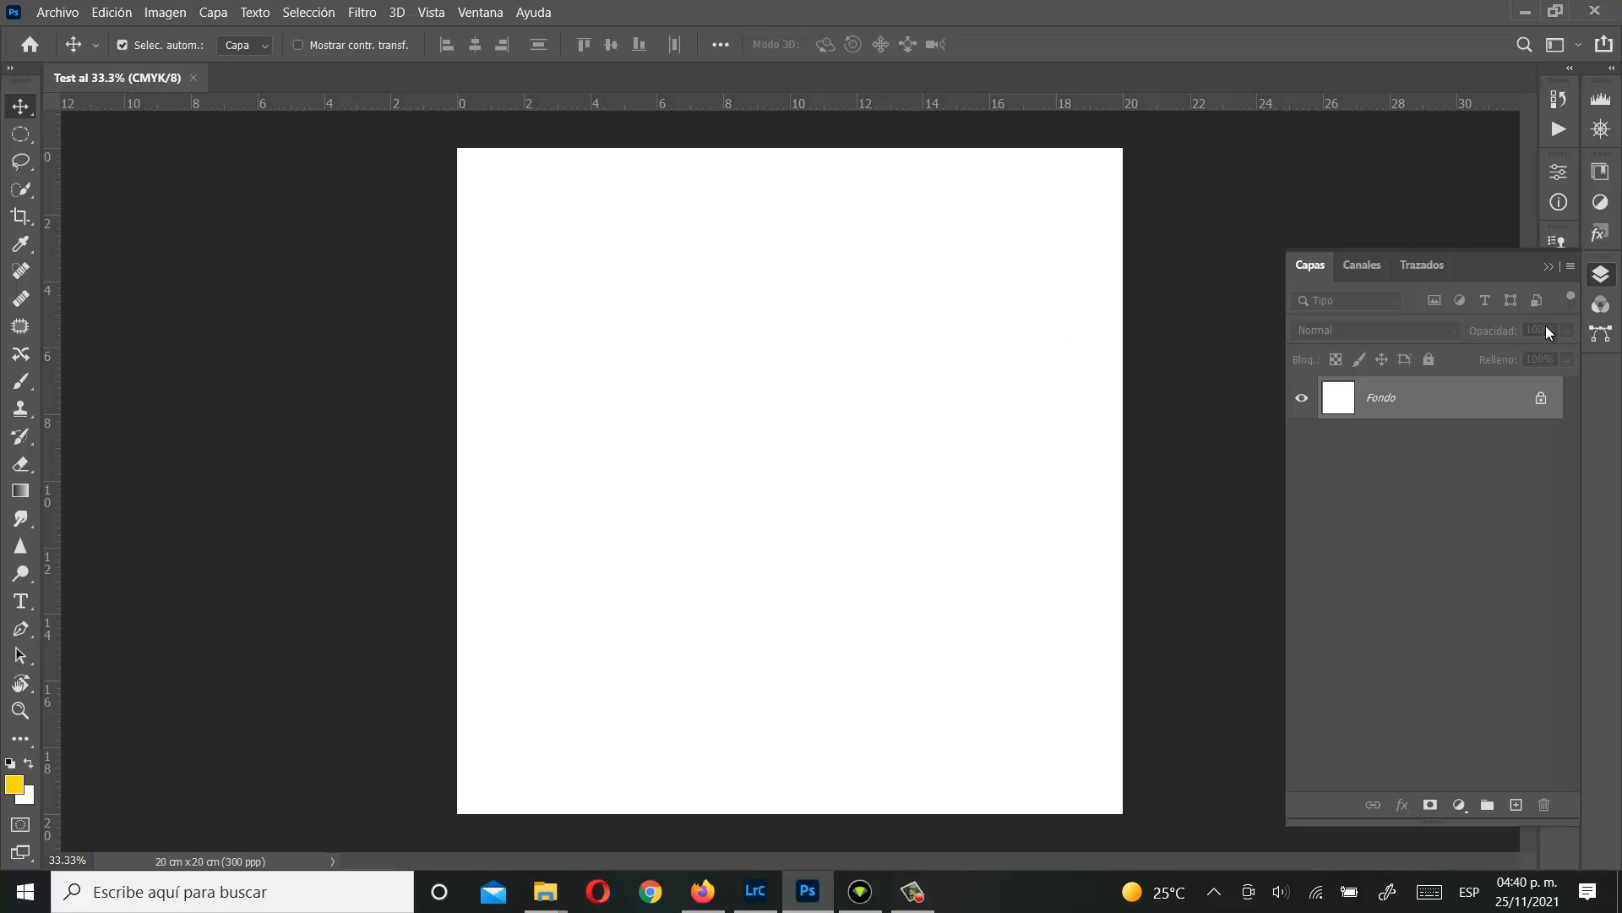
# Step: Collapse the Layers panel and start saving the document as Test.psd in the Escritorio folder
pyautogui.click(1545, 267)
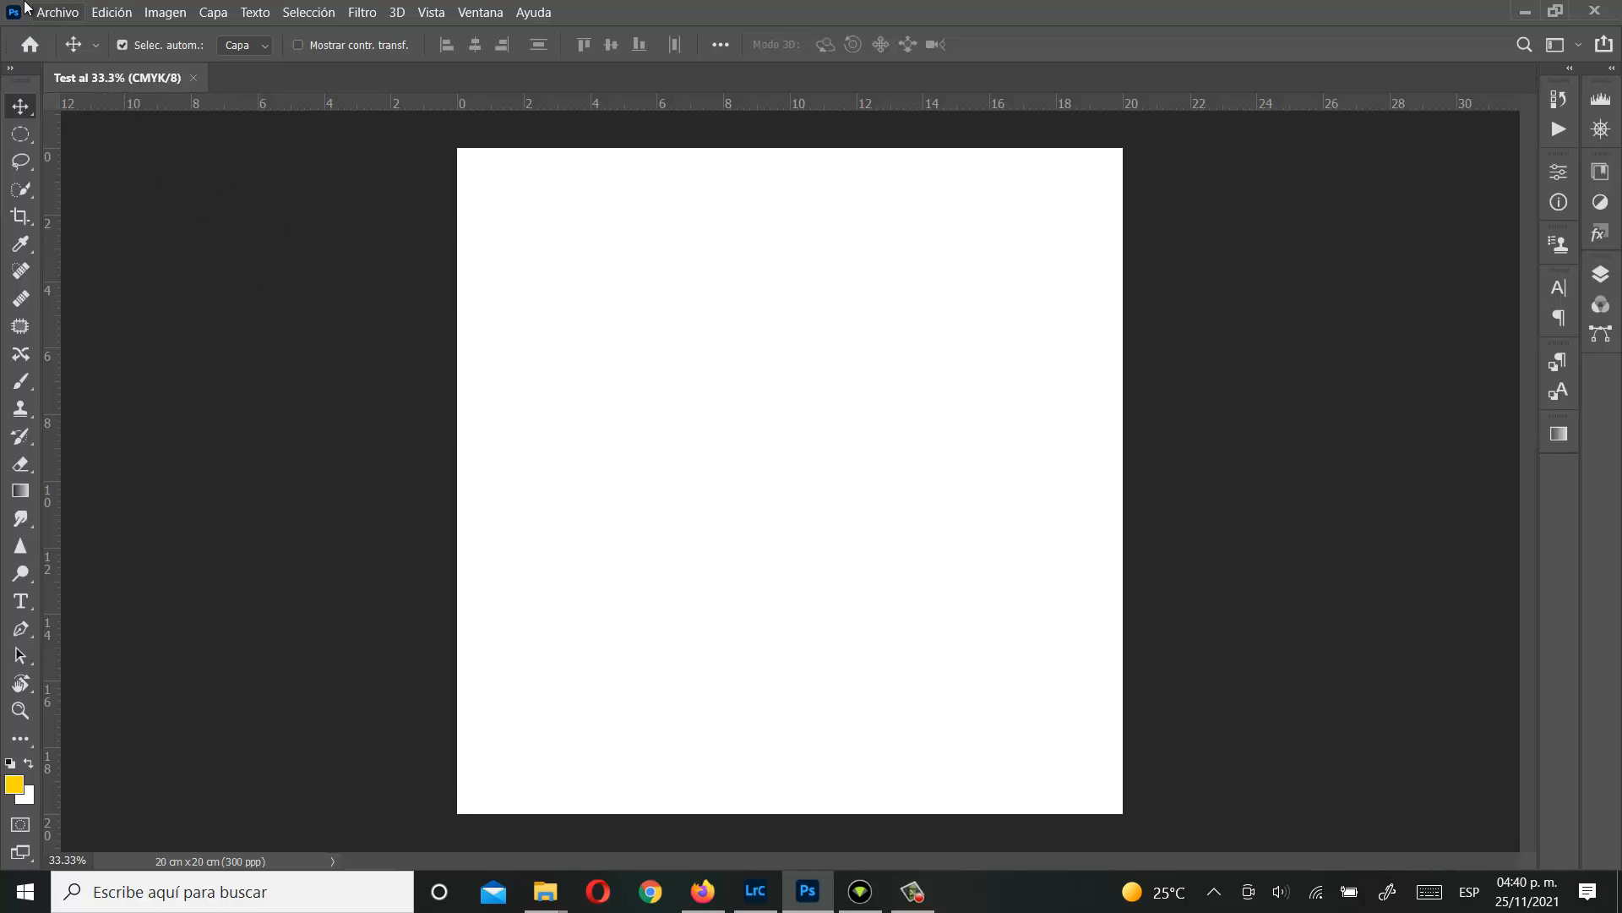
pyautogui.click(57, 13)
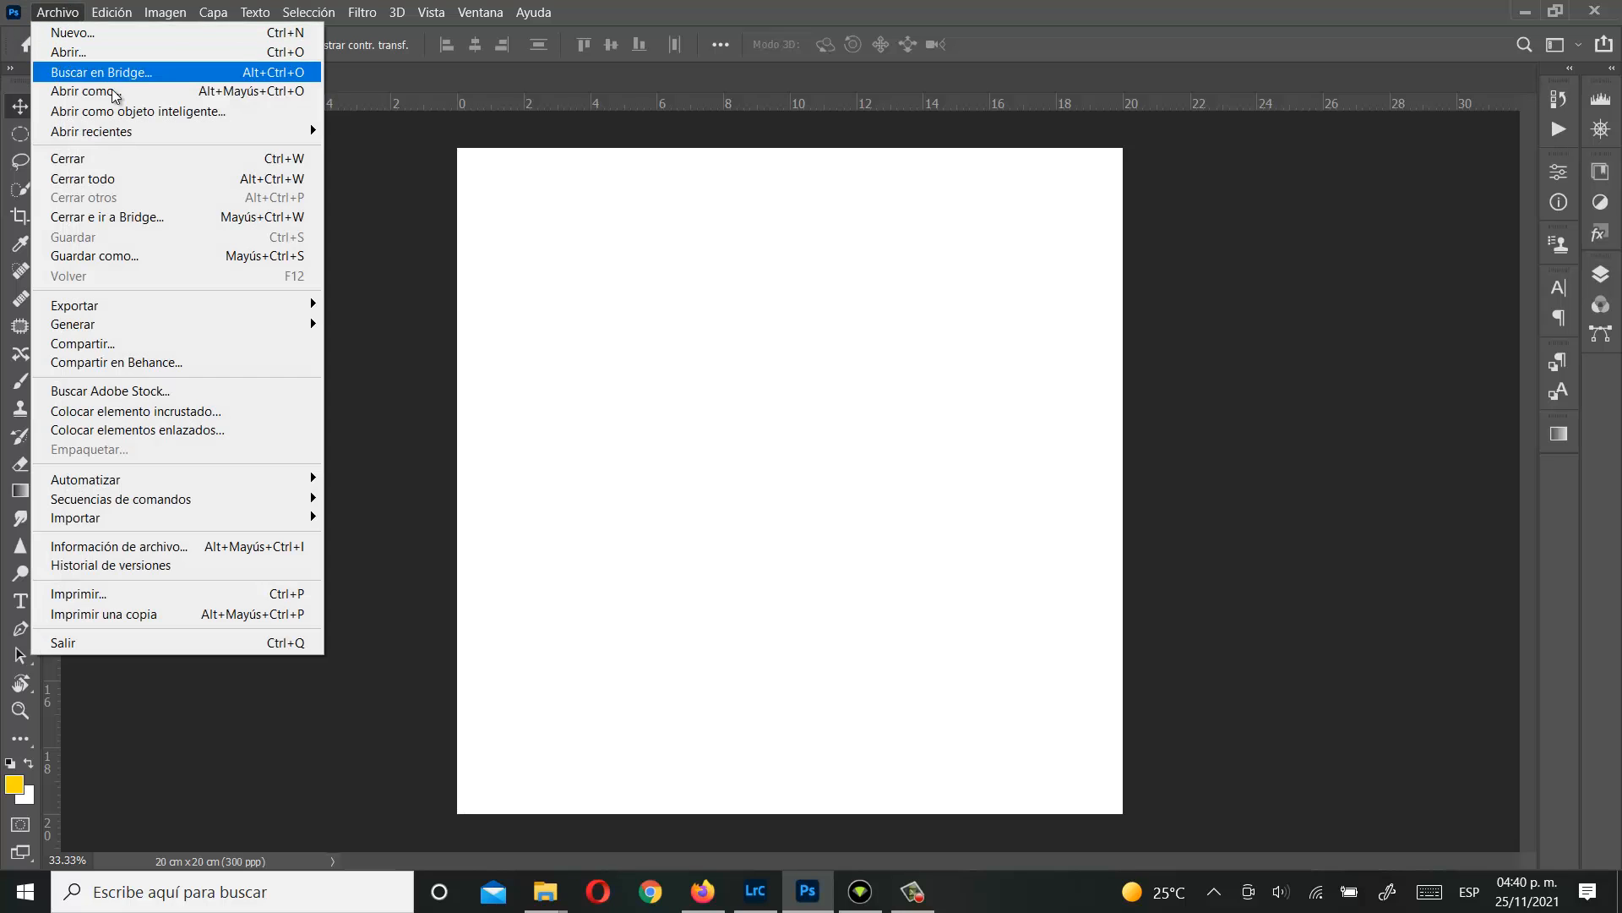
pyautogui.click(89, 256)
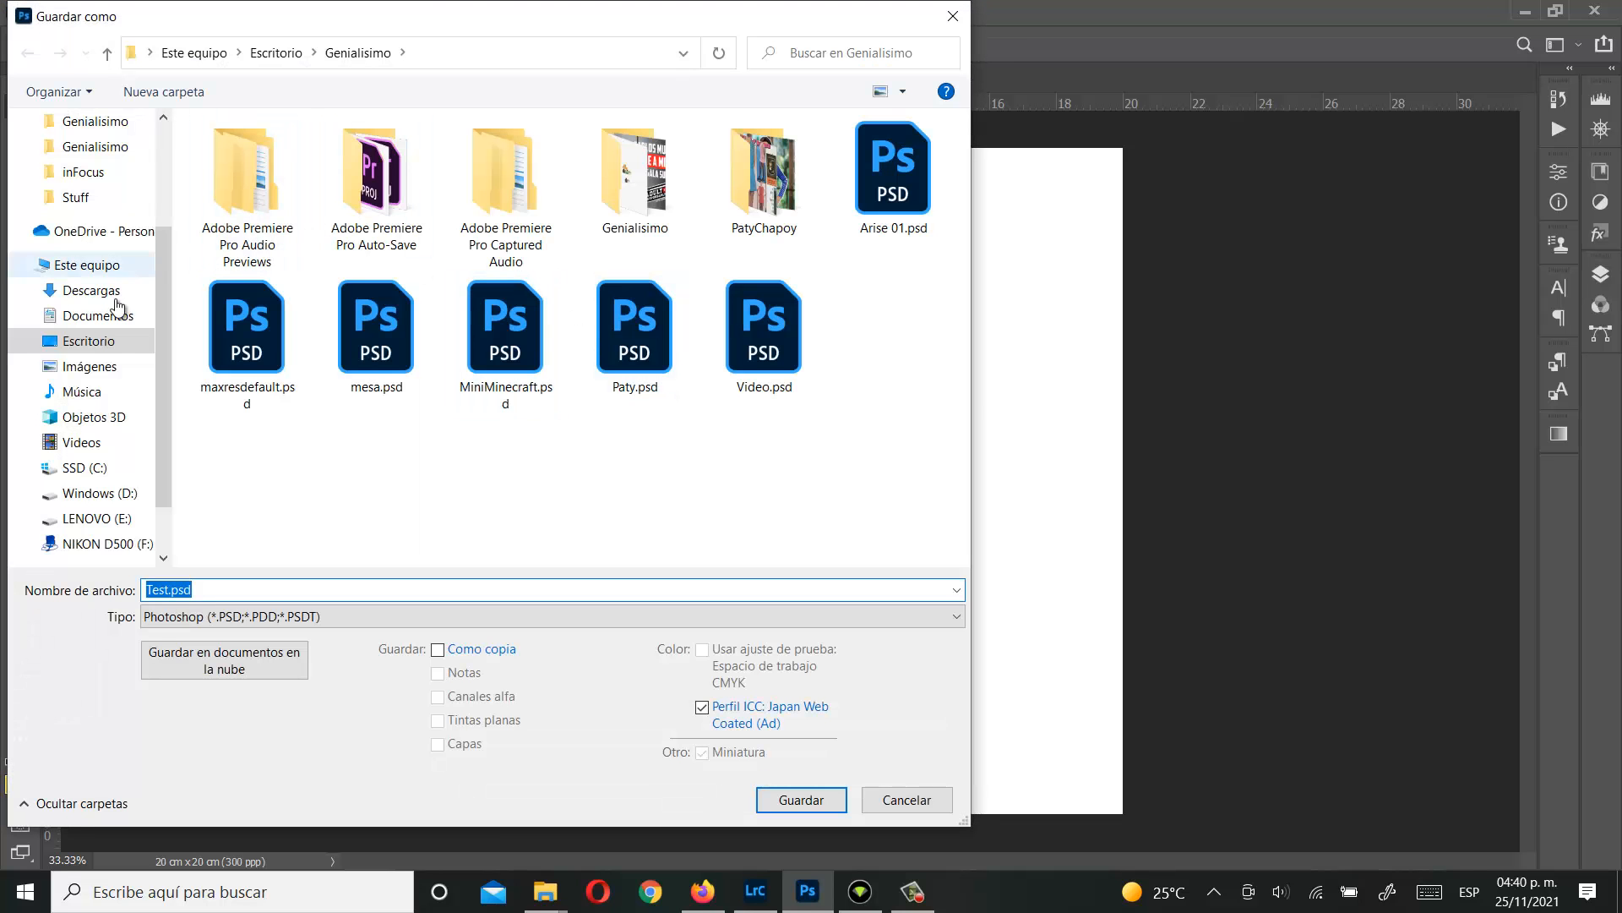
pyautogui.click(100, 342)
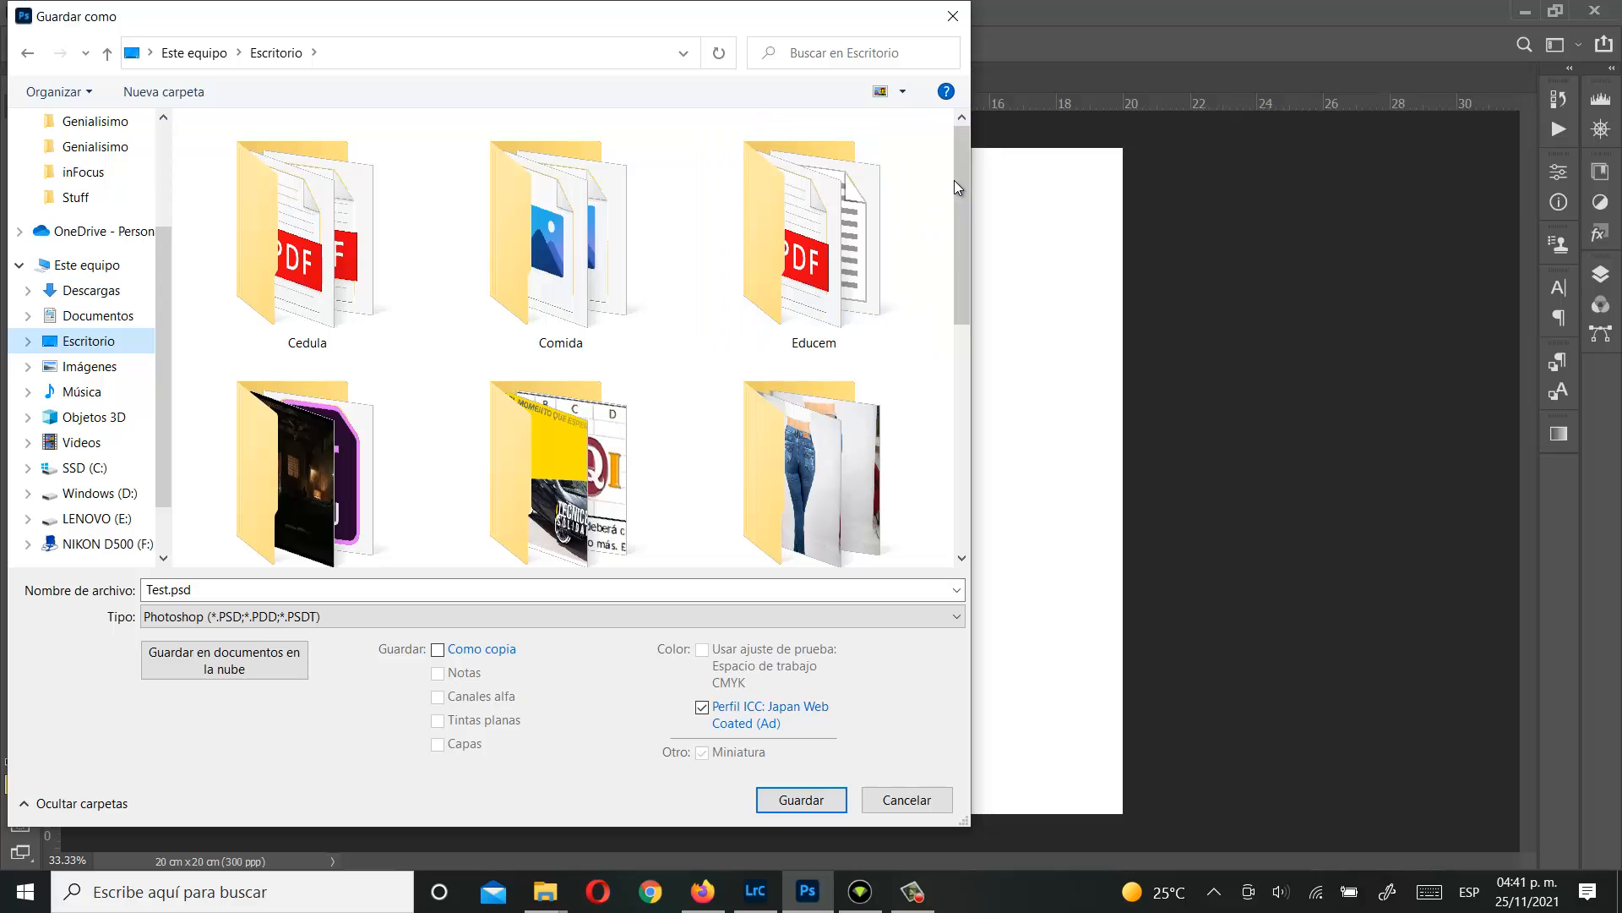
pyautogui.moveTo(958, 183); pyautogui.dragTo(975, 408)
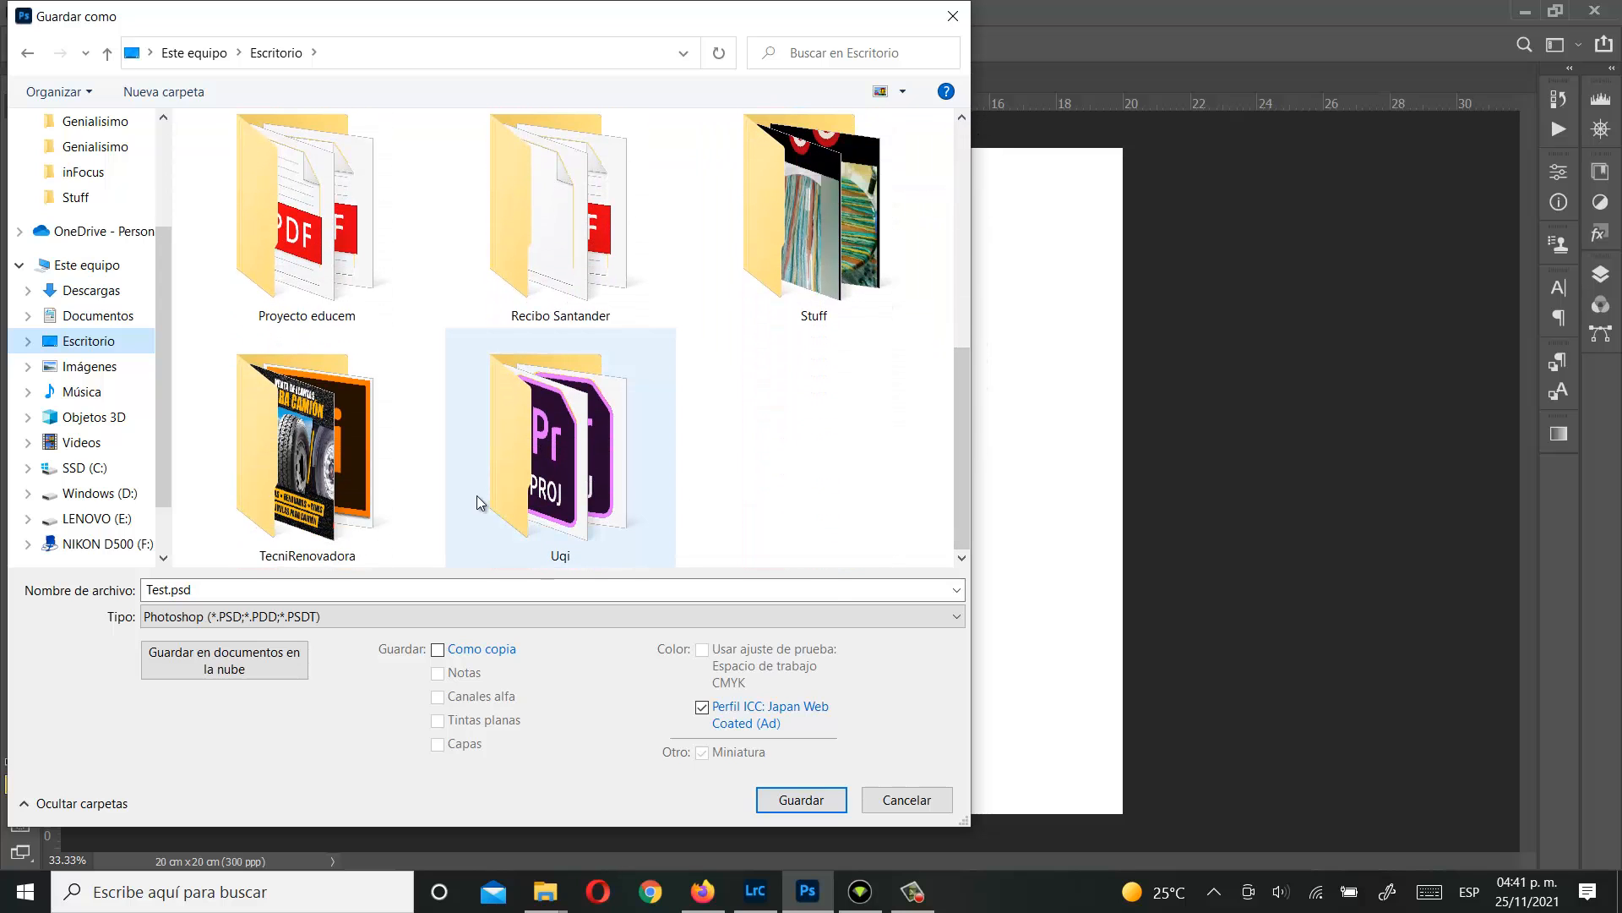
# Step: Review the available file formats, keep Photoshop (*.PSD;*.PDD;*.PSDT), and save the document as Test.psd in the Escritorio folder
pyautogui.click(314, 623)
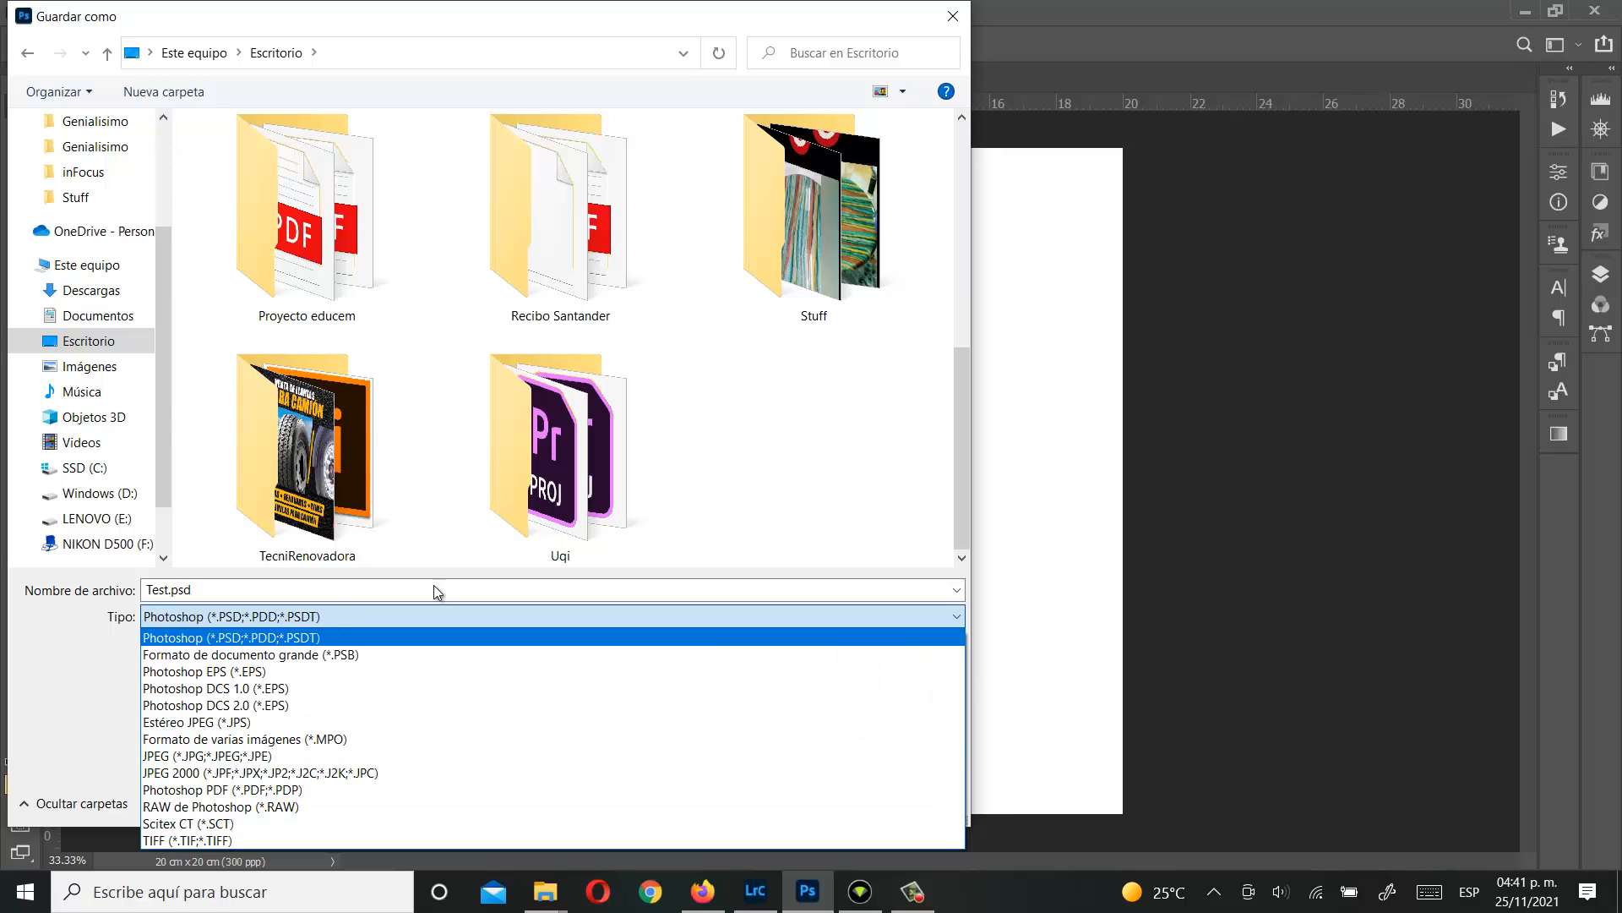
pyautogui.click(801, 439)
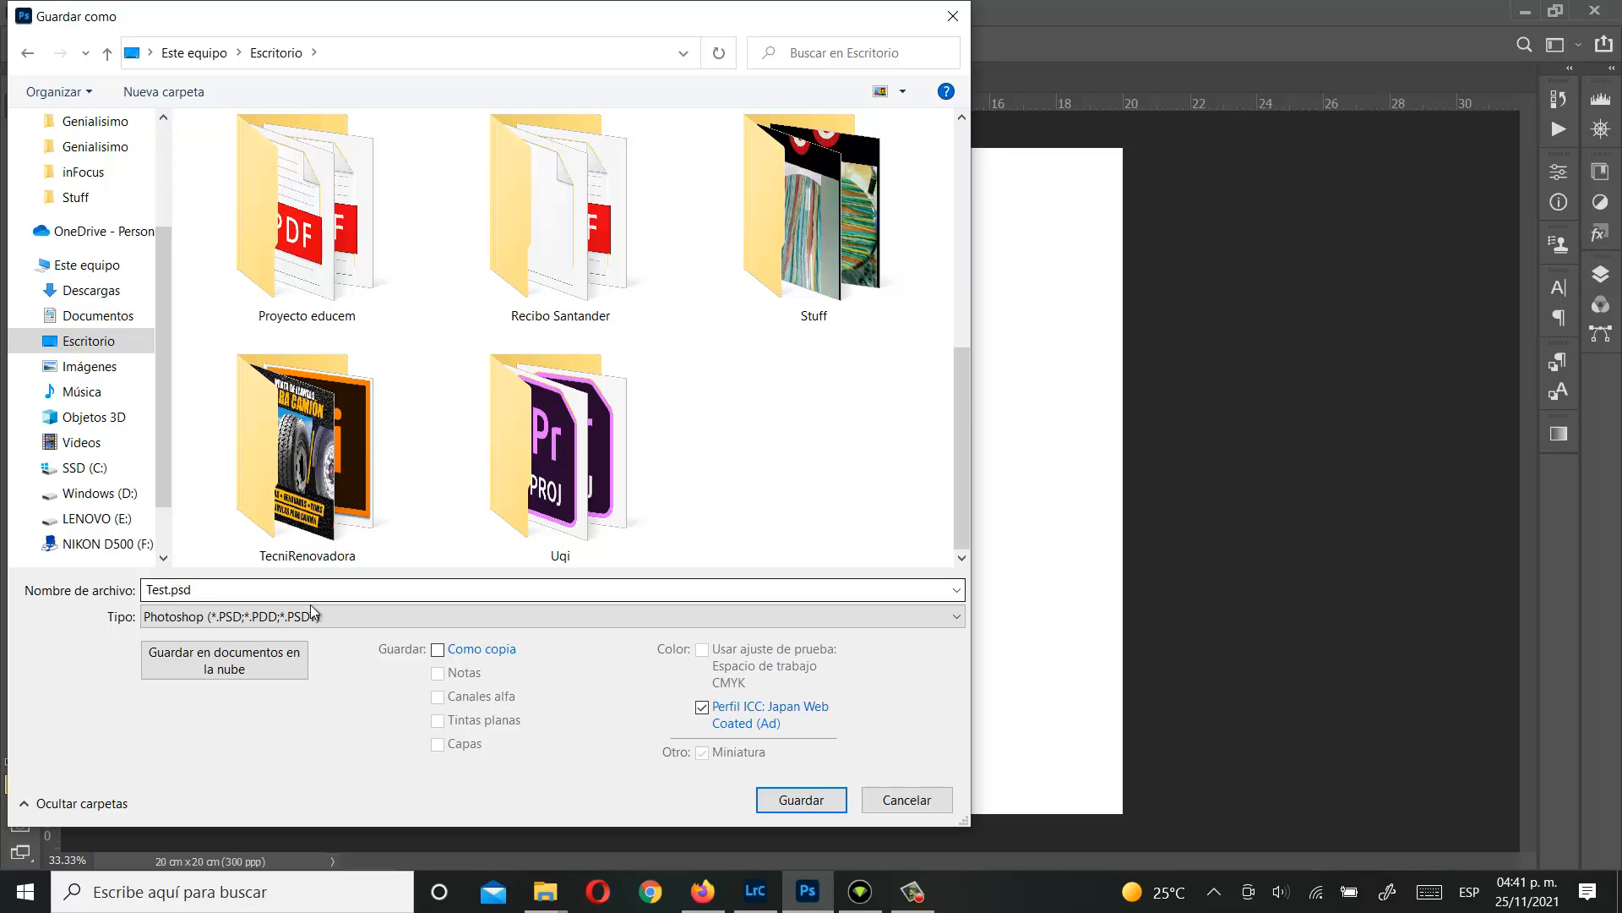
pyautogui.click(365, 612)
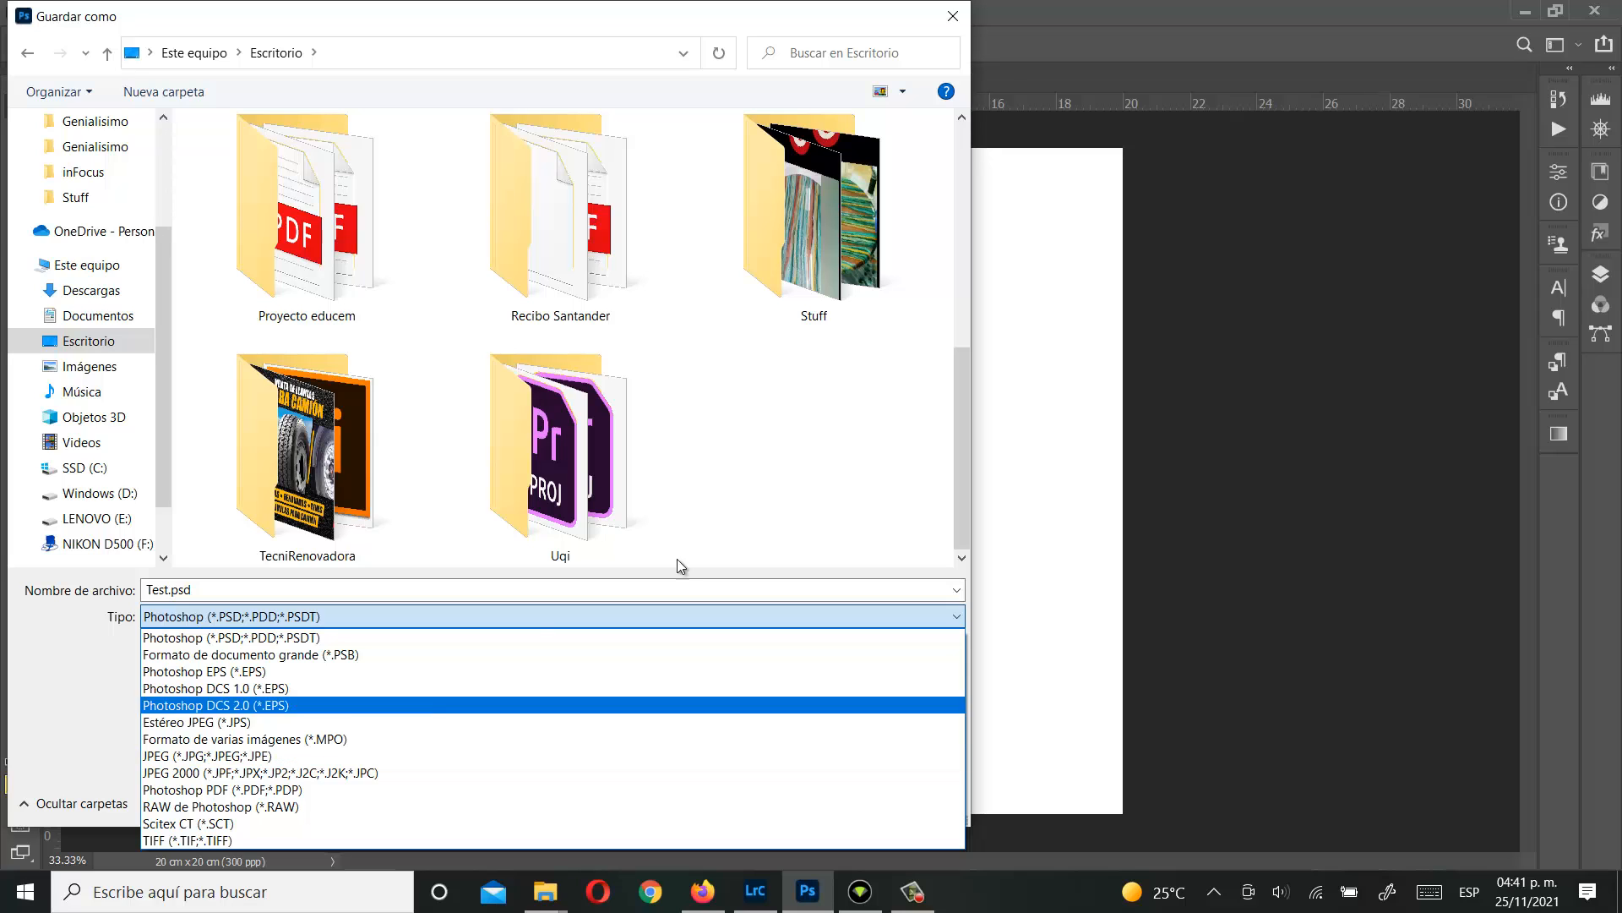
pyautogui.click(783, 444)
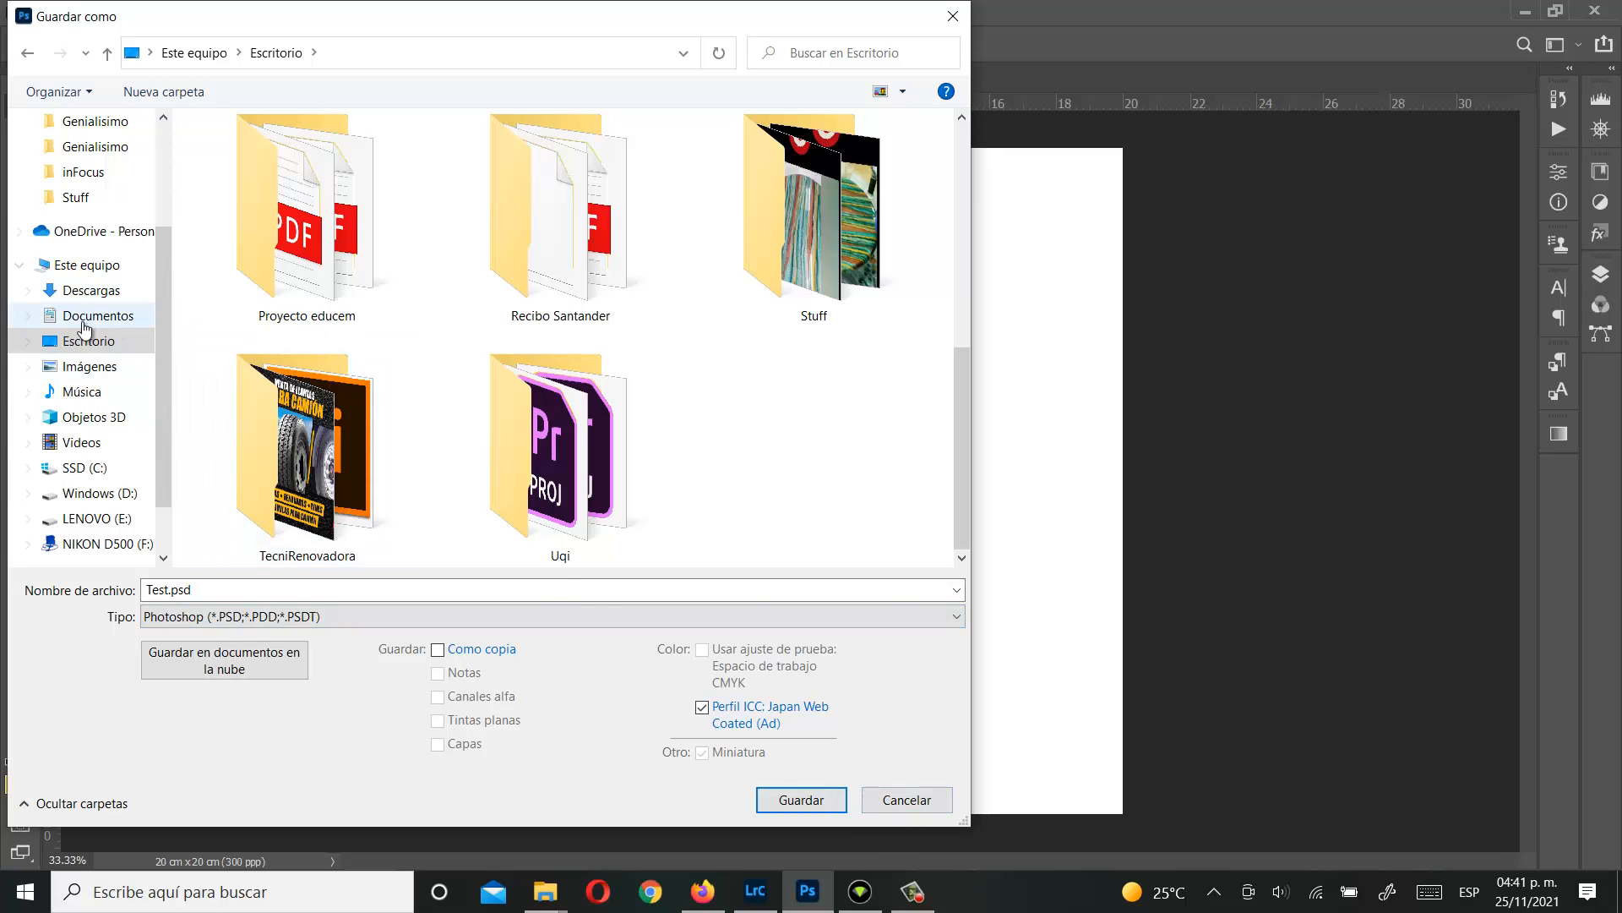
pyautogui.click(84, 343)
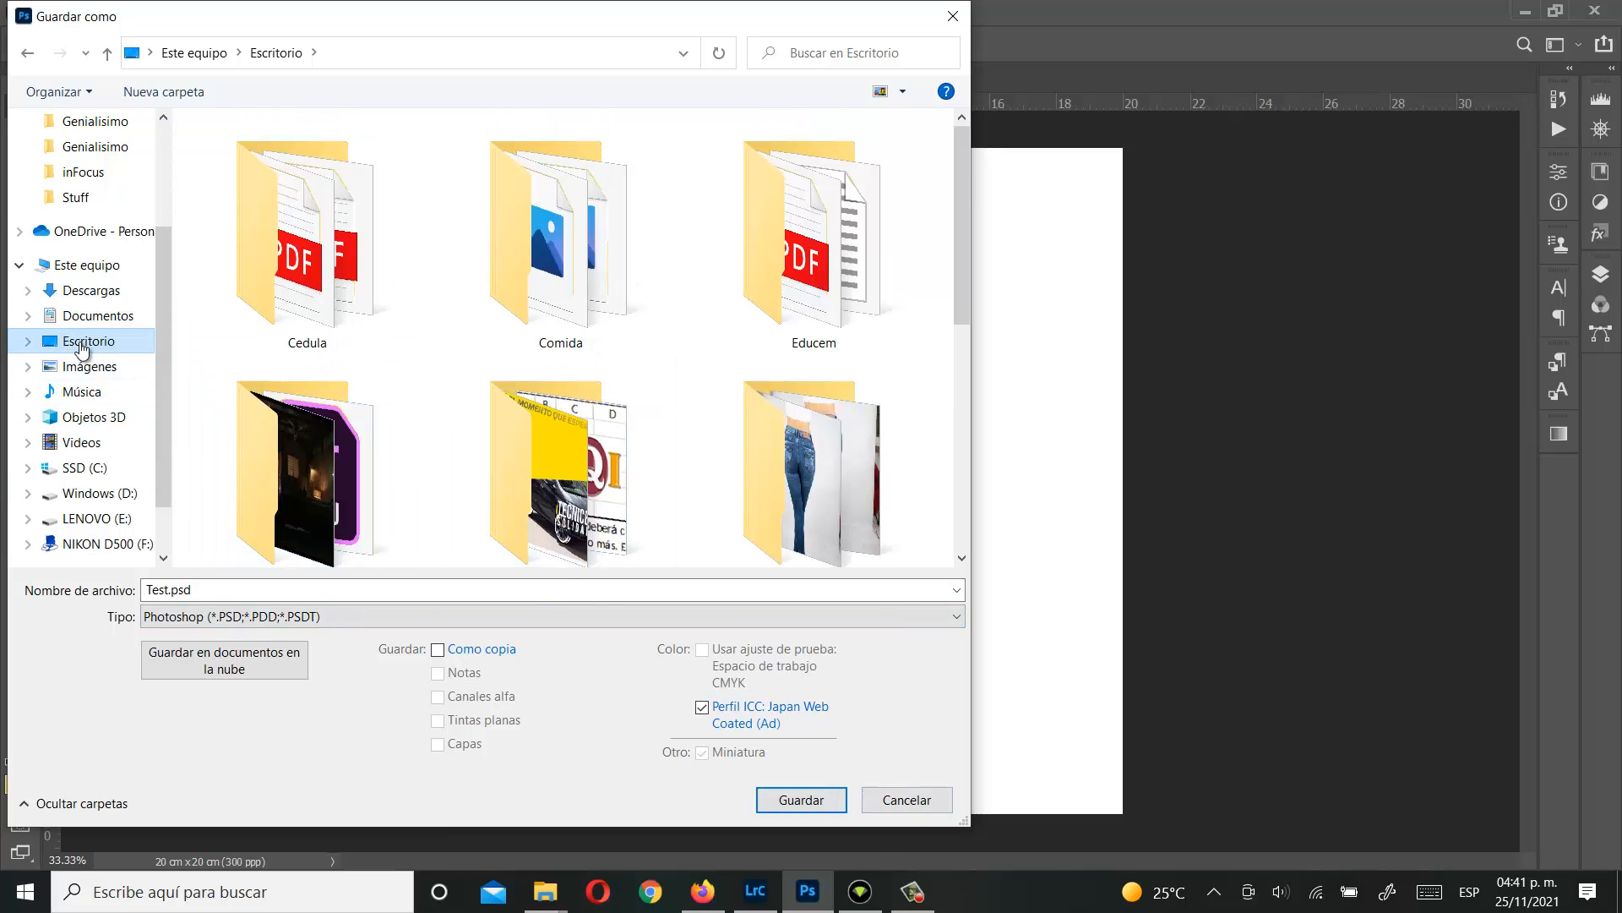
pyautogui.click(808, 801)
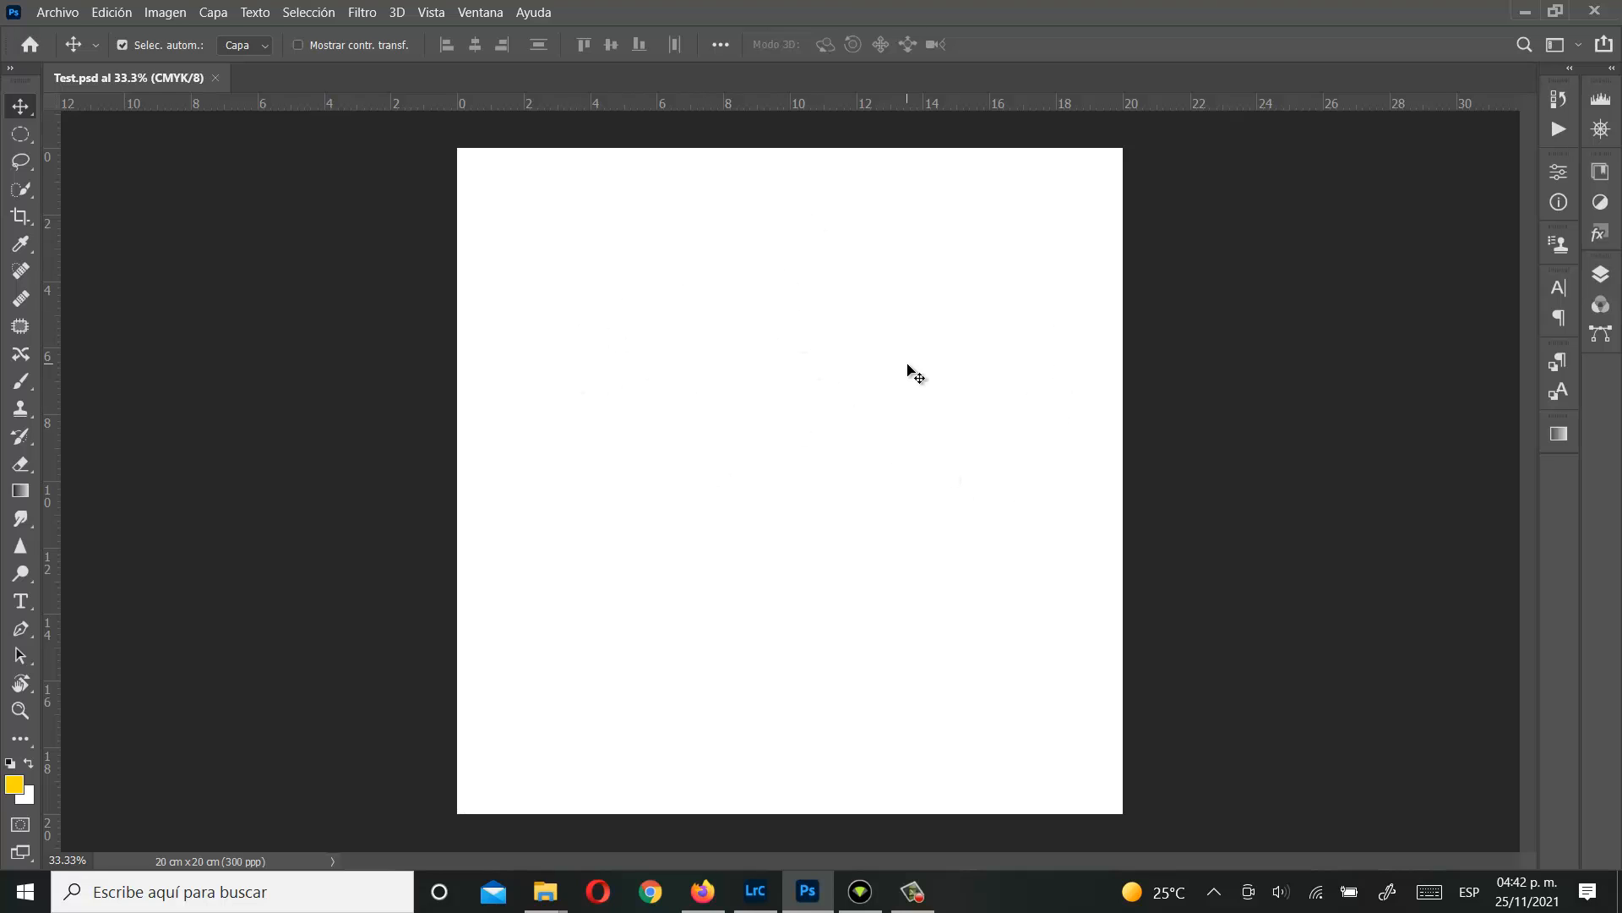
# Step: Zoom in on the blank canvas with the Zoom tool and zoom back out to the whole page
pyautogui.click(20, 710)
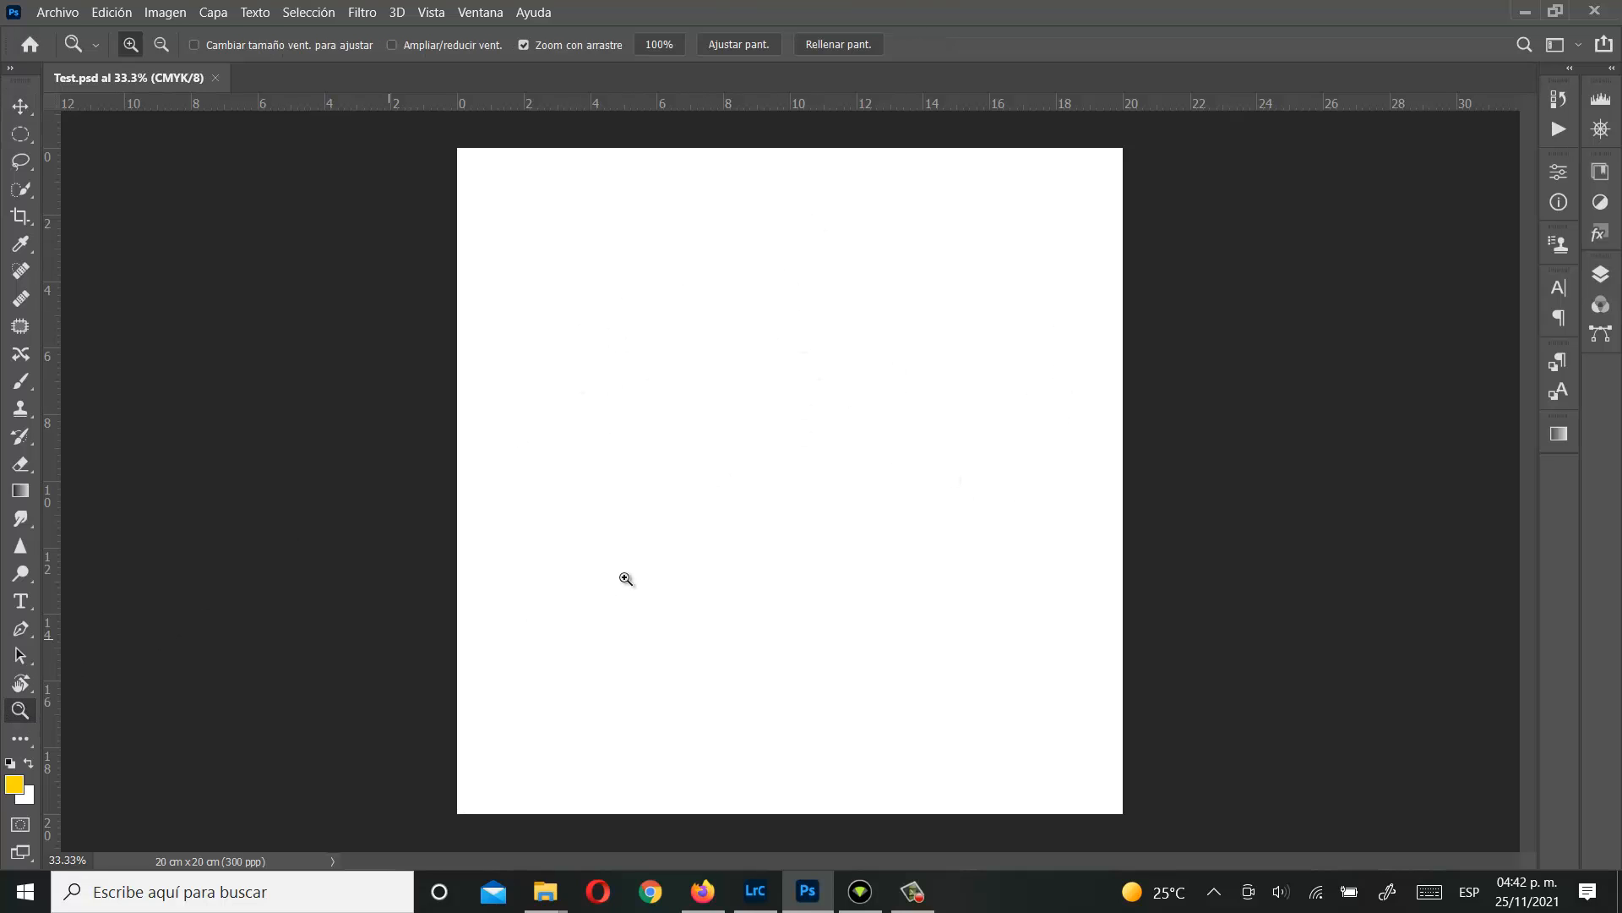
pyautogui.moveTo(625, 578); pyautogui.dragTo(774, 478)
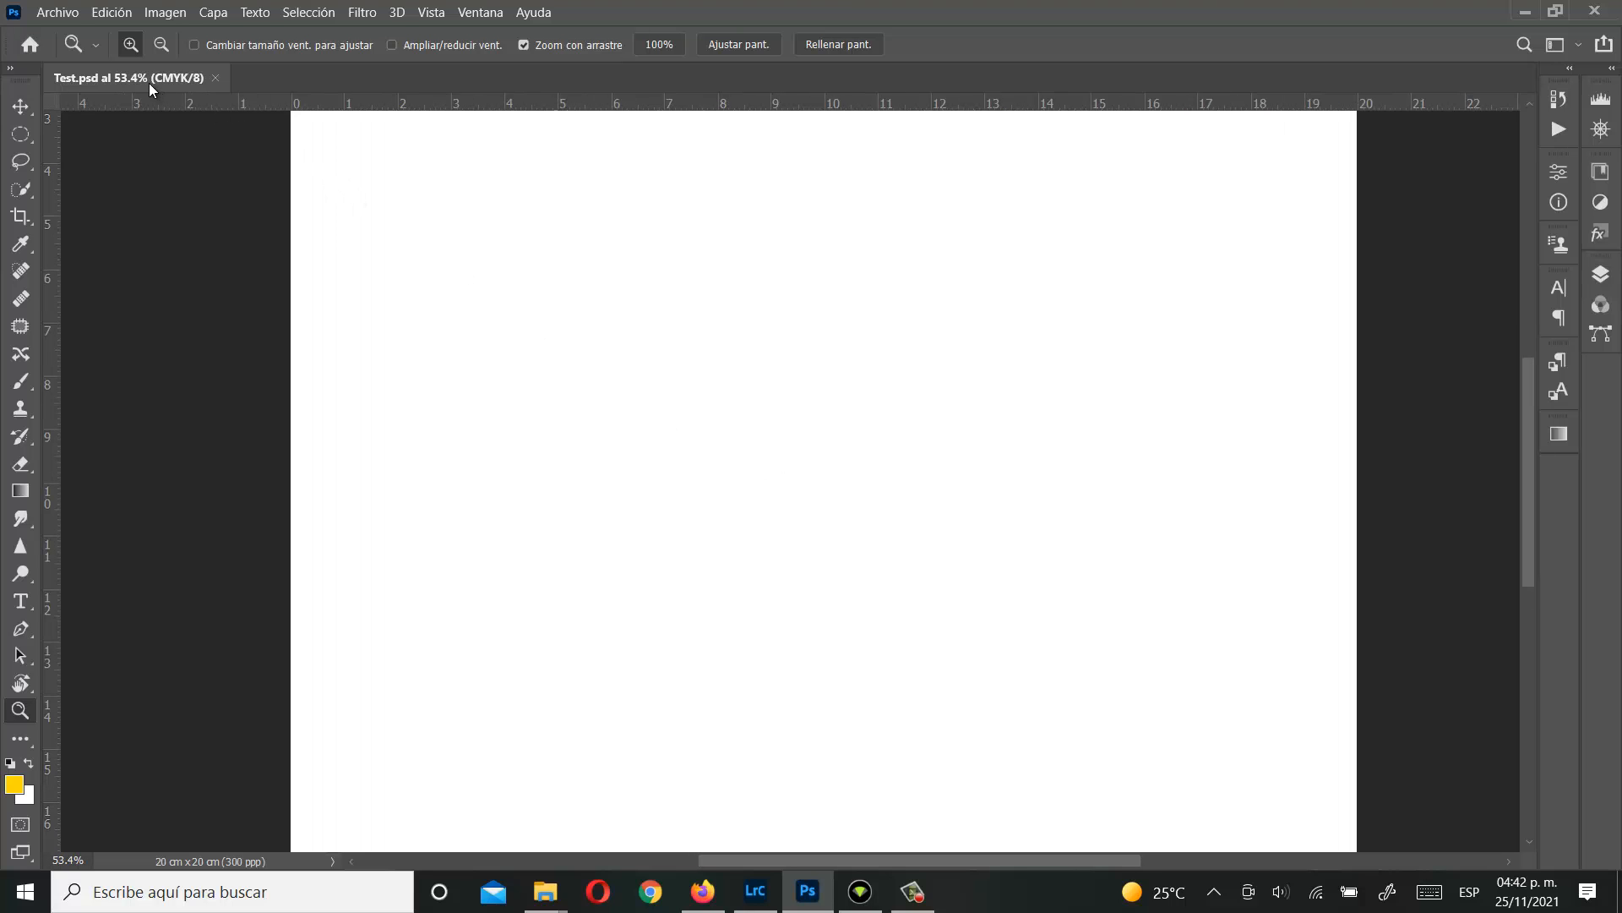
pyautogui.keyDown('alt'); pyautogui.click(1052, 429); pyautogui.keyUp('alt')
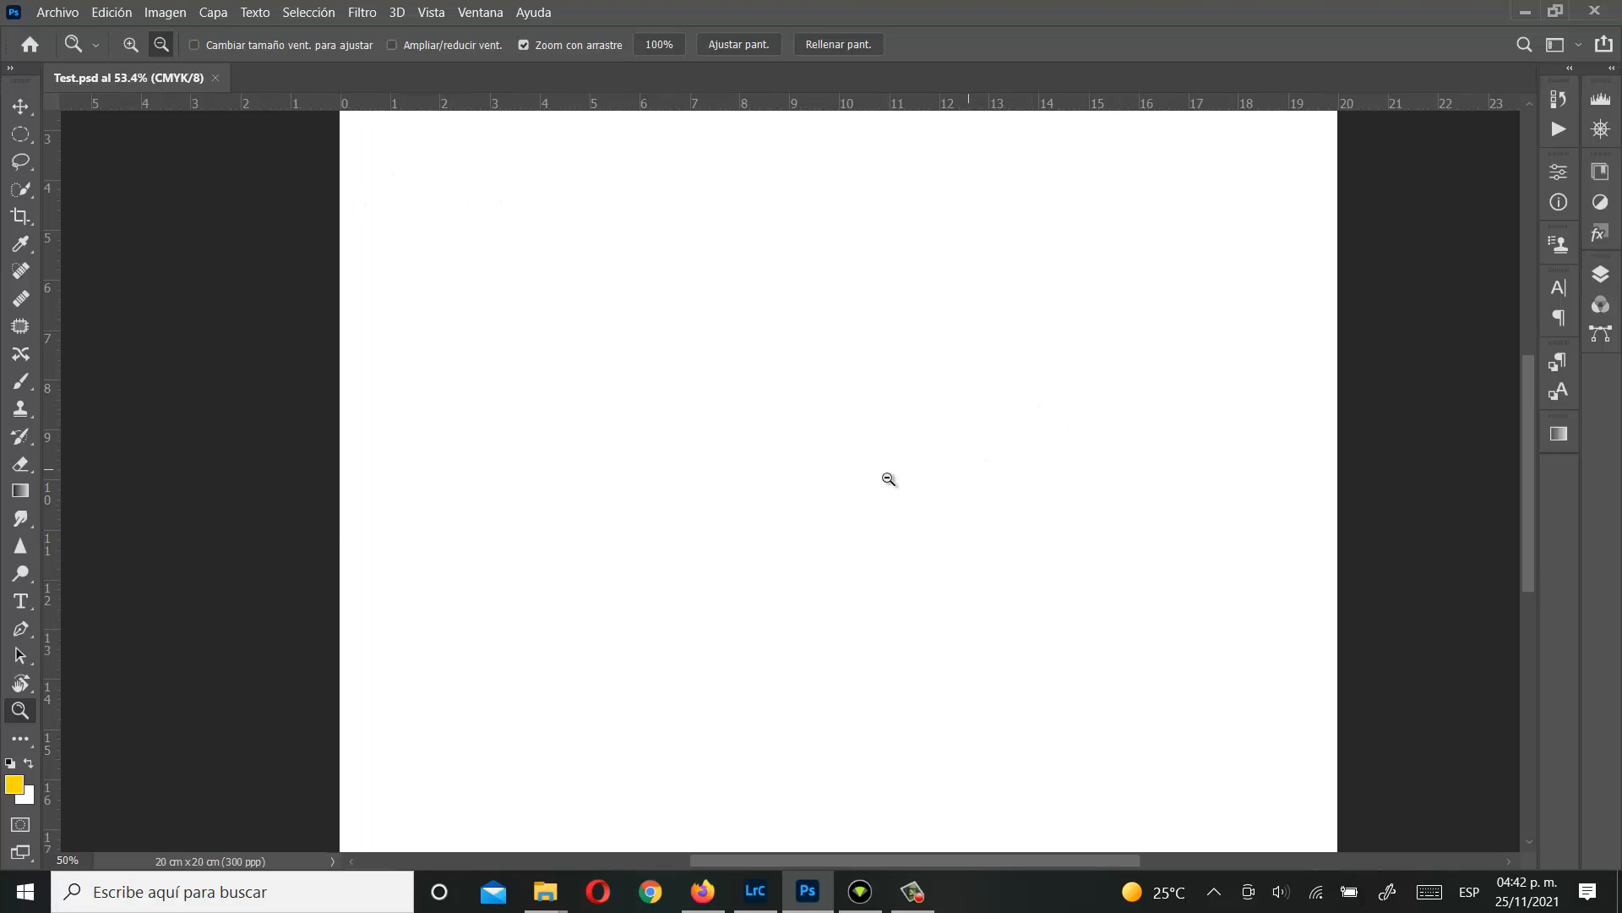
pyautogui.keyDown('alt'); pyautogui.click(889, 479); pyautogui.keyUp('alt')
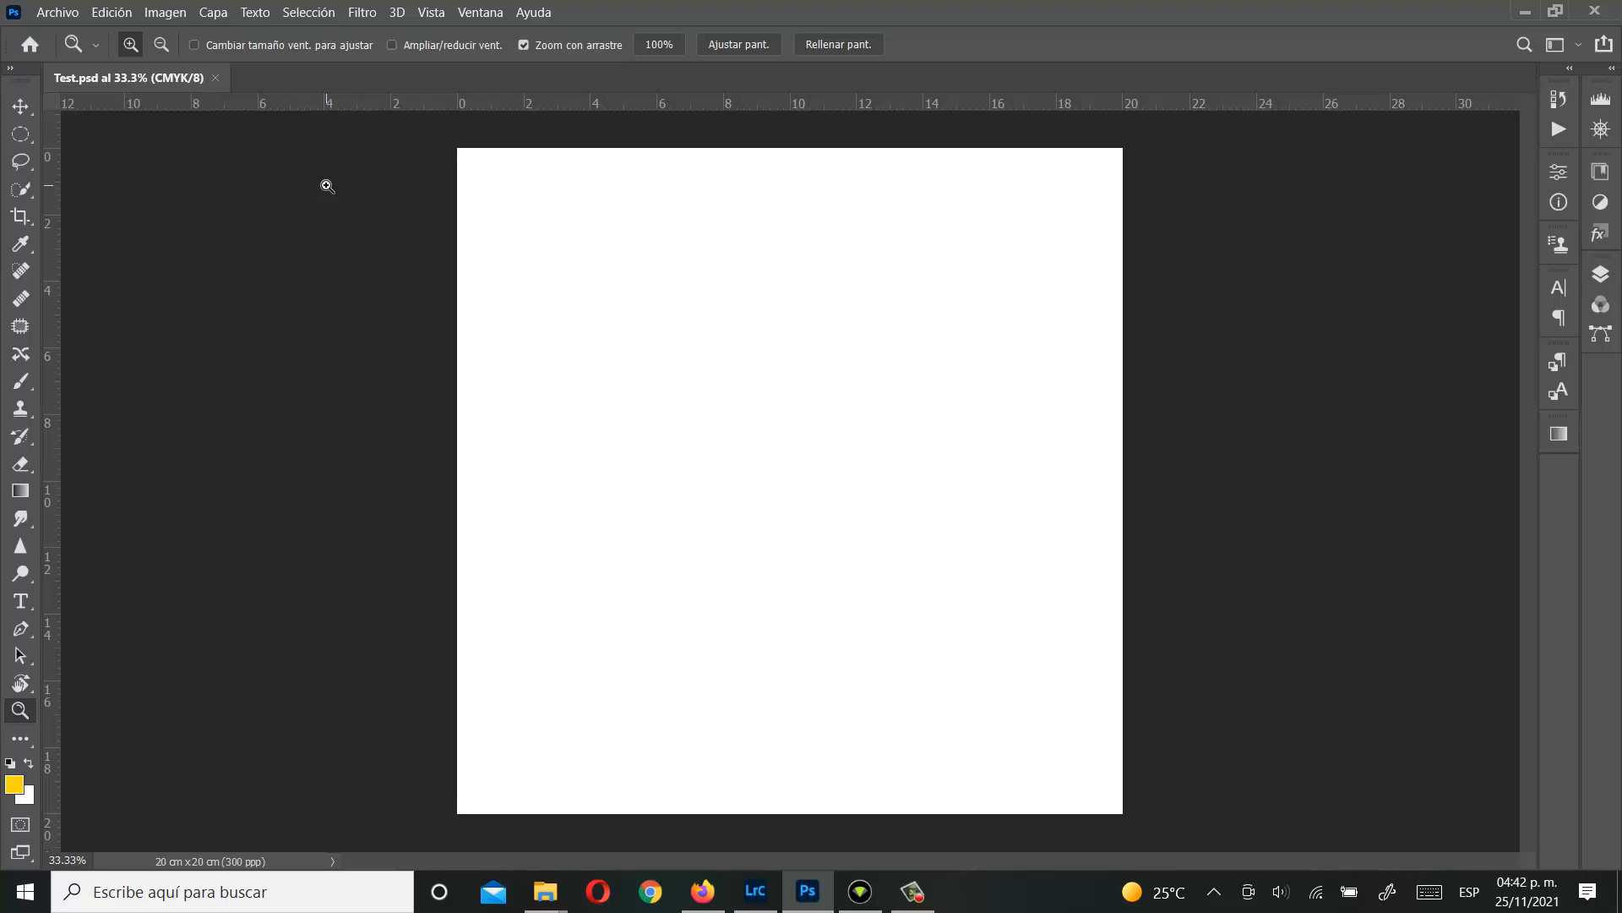
# Step: Try the four interface colour themes in the Interfaz preferences, ending on the darkest one
pyautogui.click(106, 13)
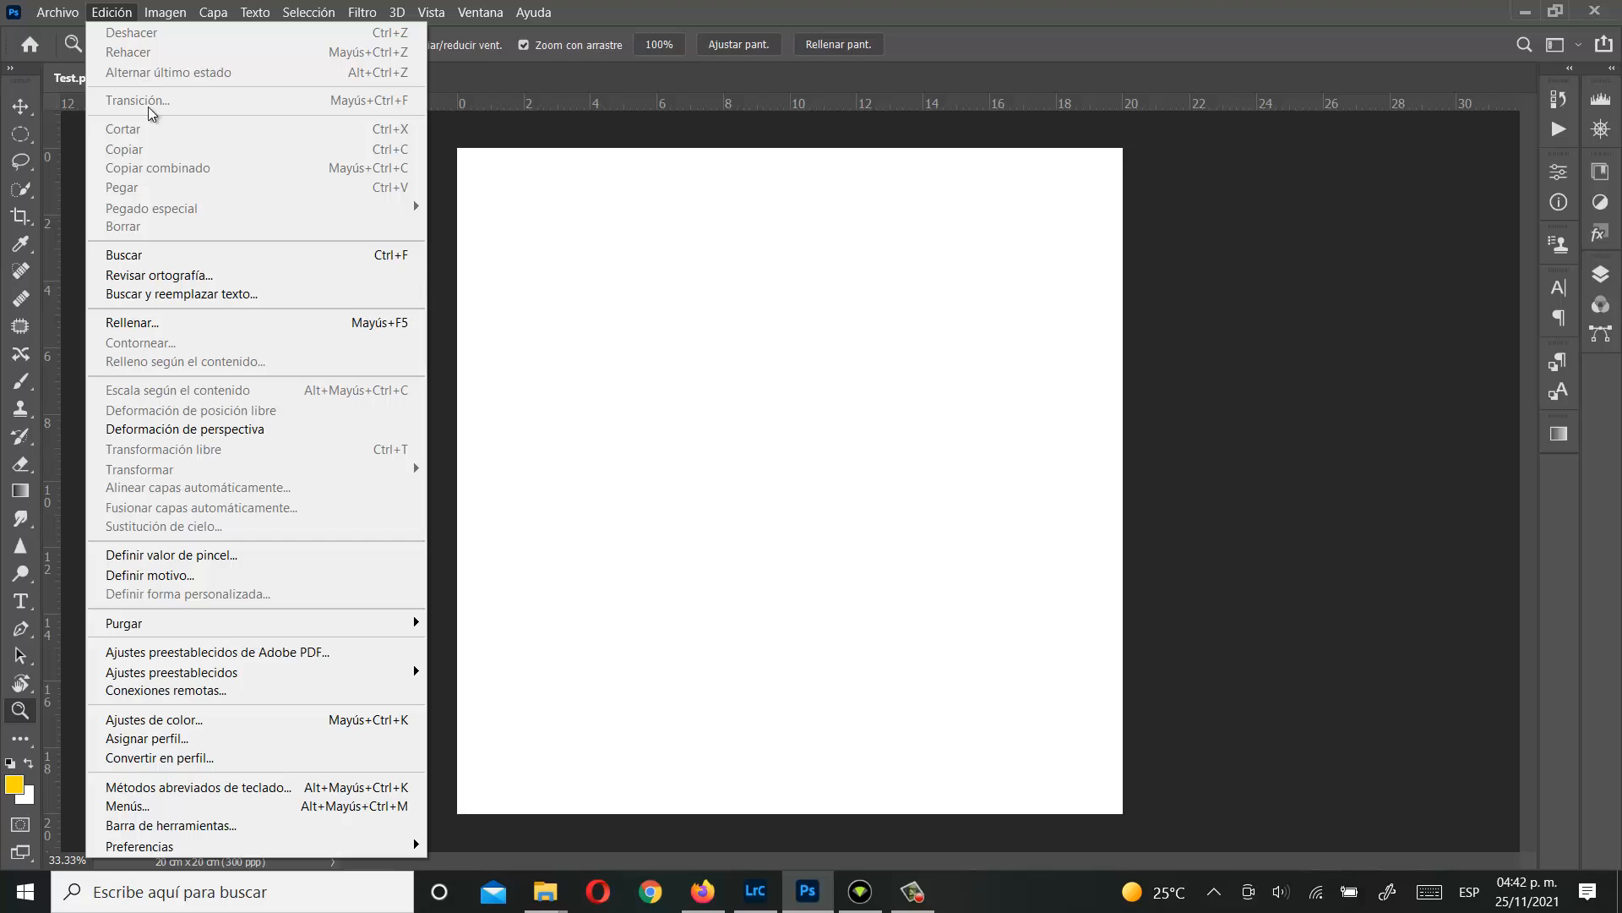
pyautogui.moveTo(262, 847)
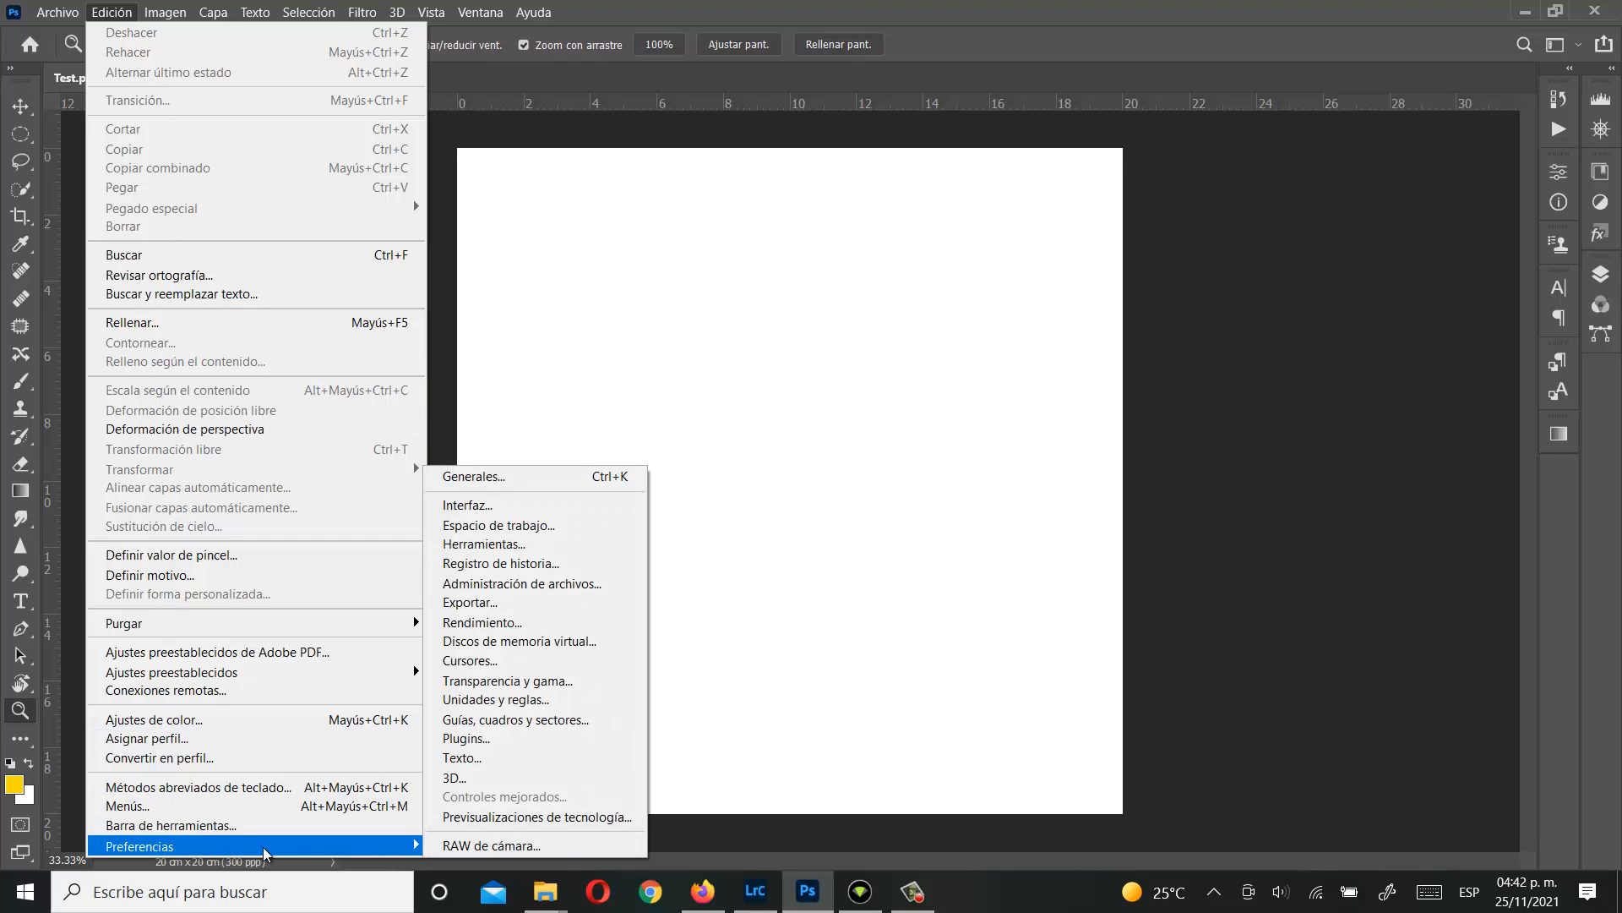
pyautogui.click(519, 479)
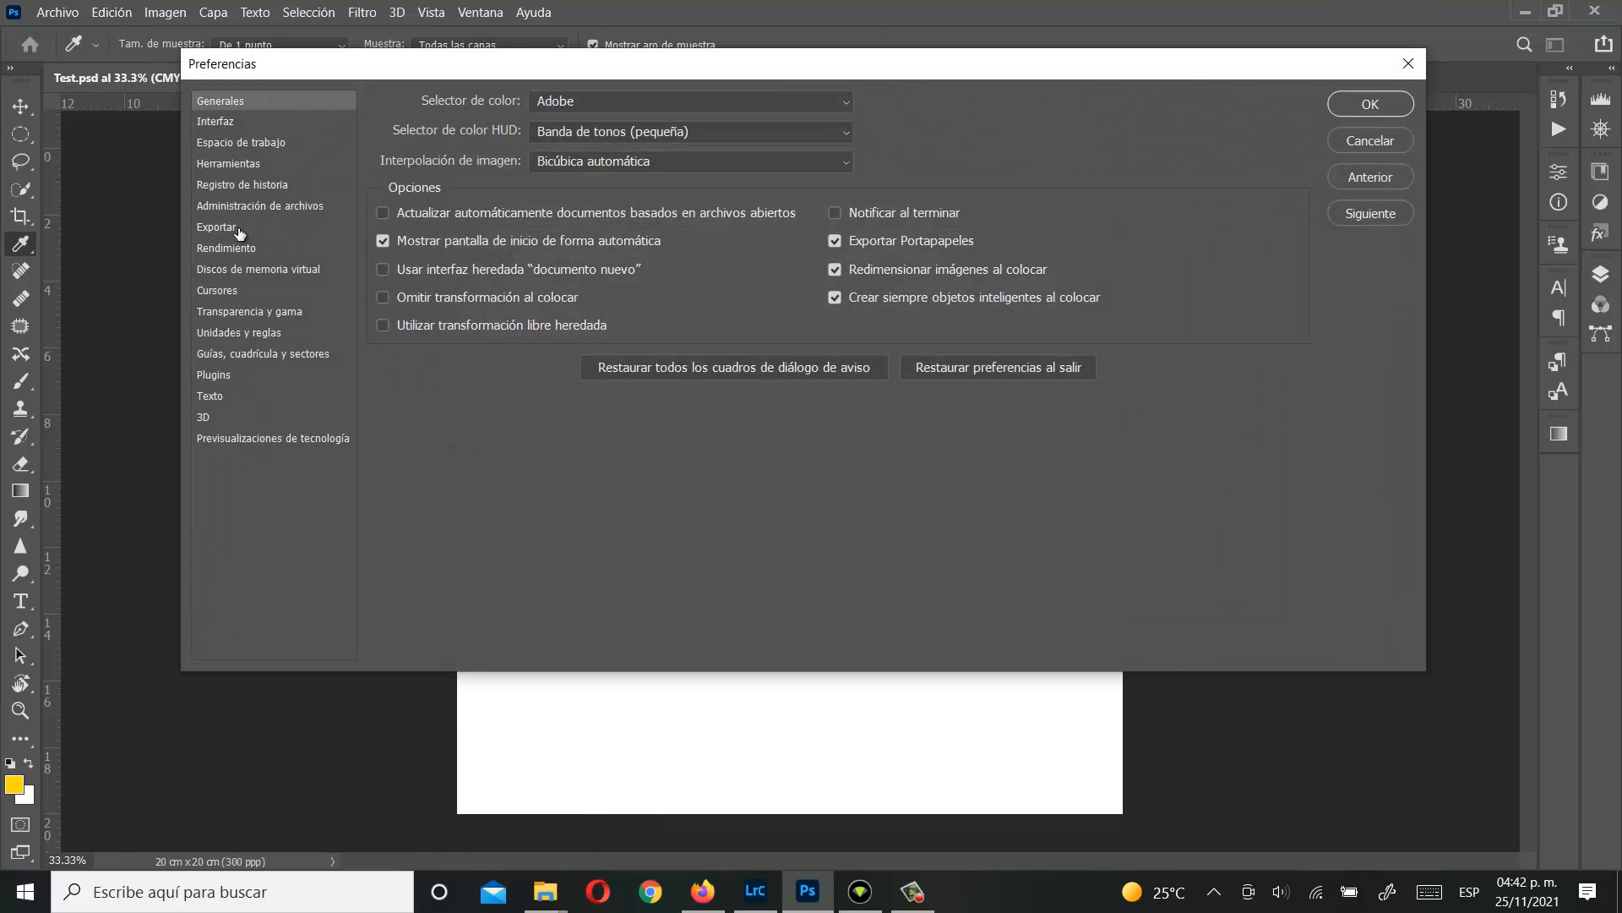
pyautogui.click(225, 126)
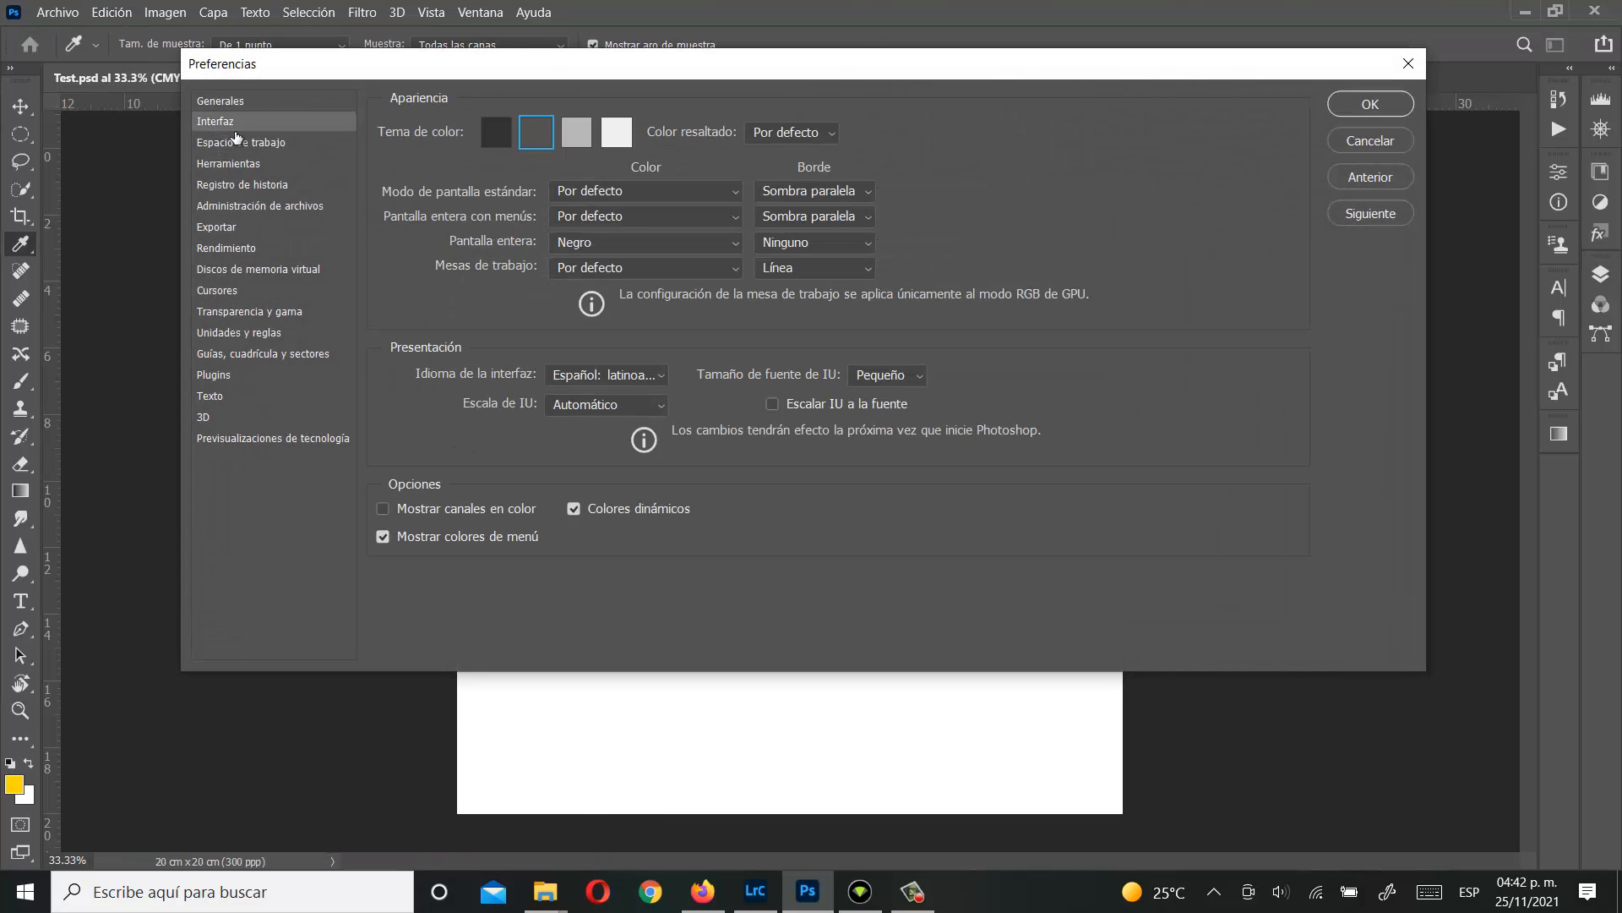
pyautogui.click(499, 132)
pyautogui.click(539, 134)
pyautogui.click(576, 134)
pyautogui.click(616, 135)
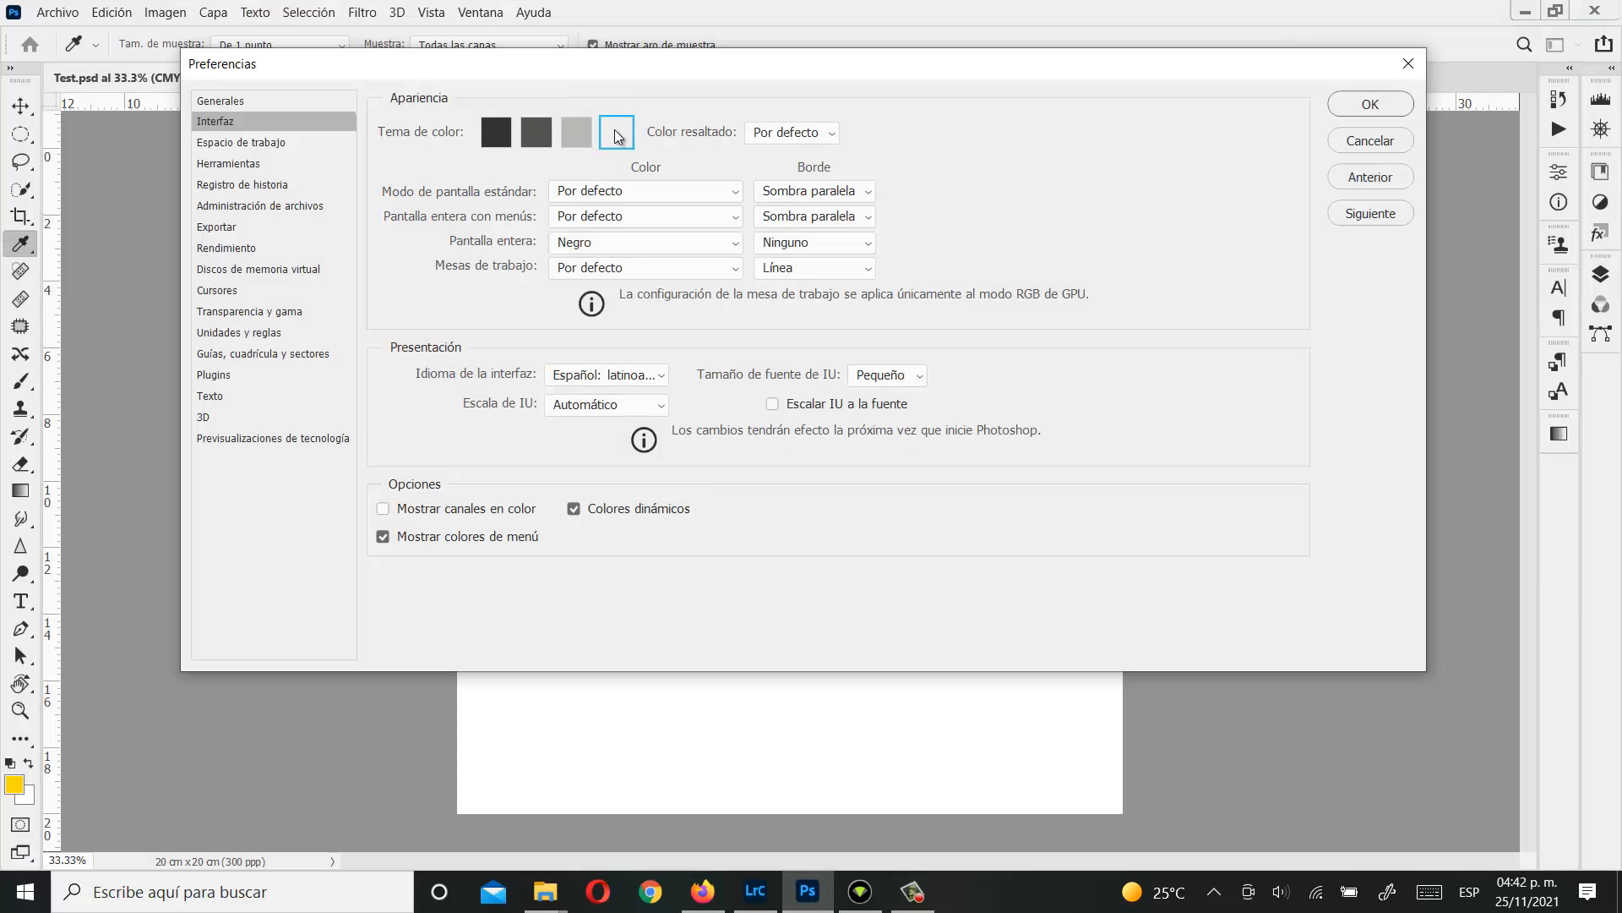
pyautogui.click(499, 135)
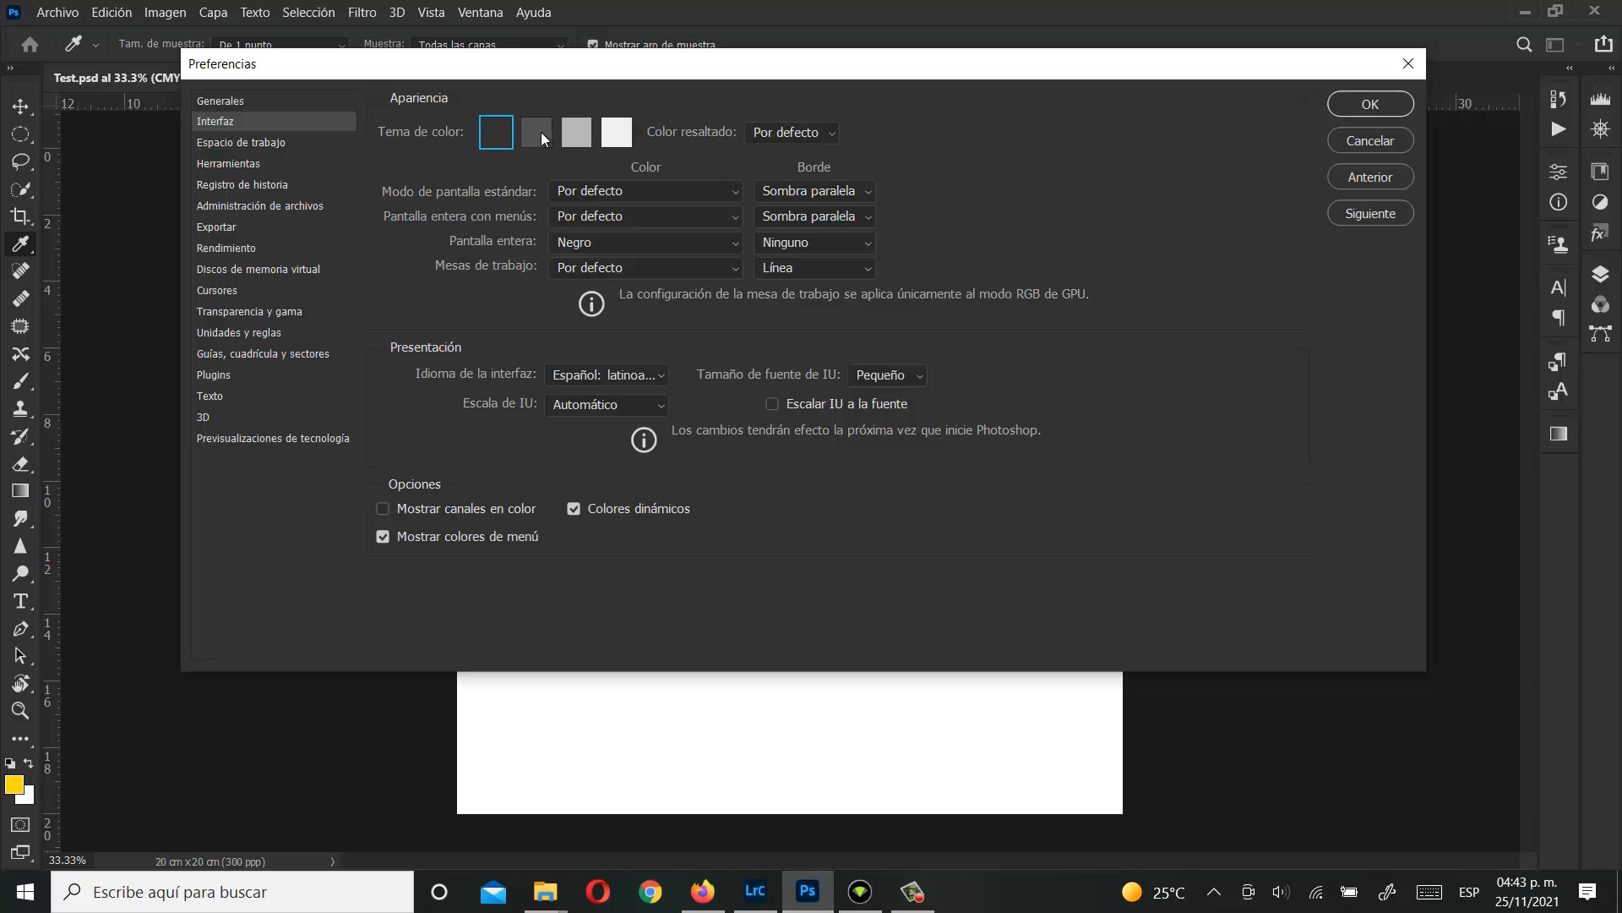
pyautogui.click(540, 132)
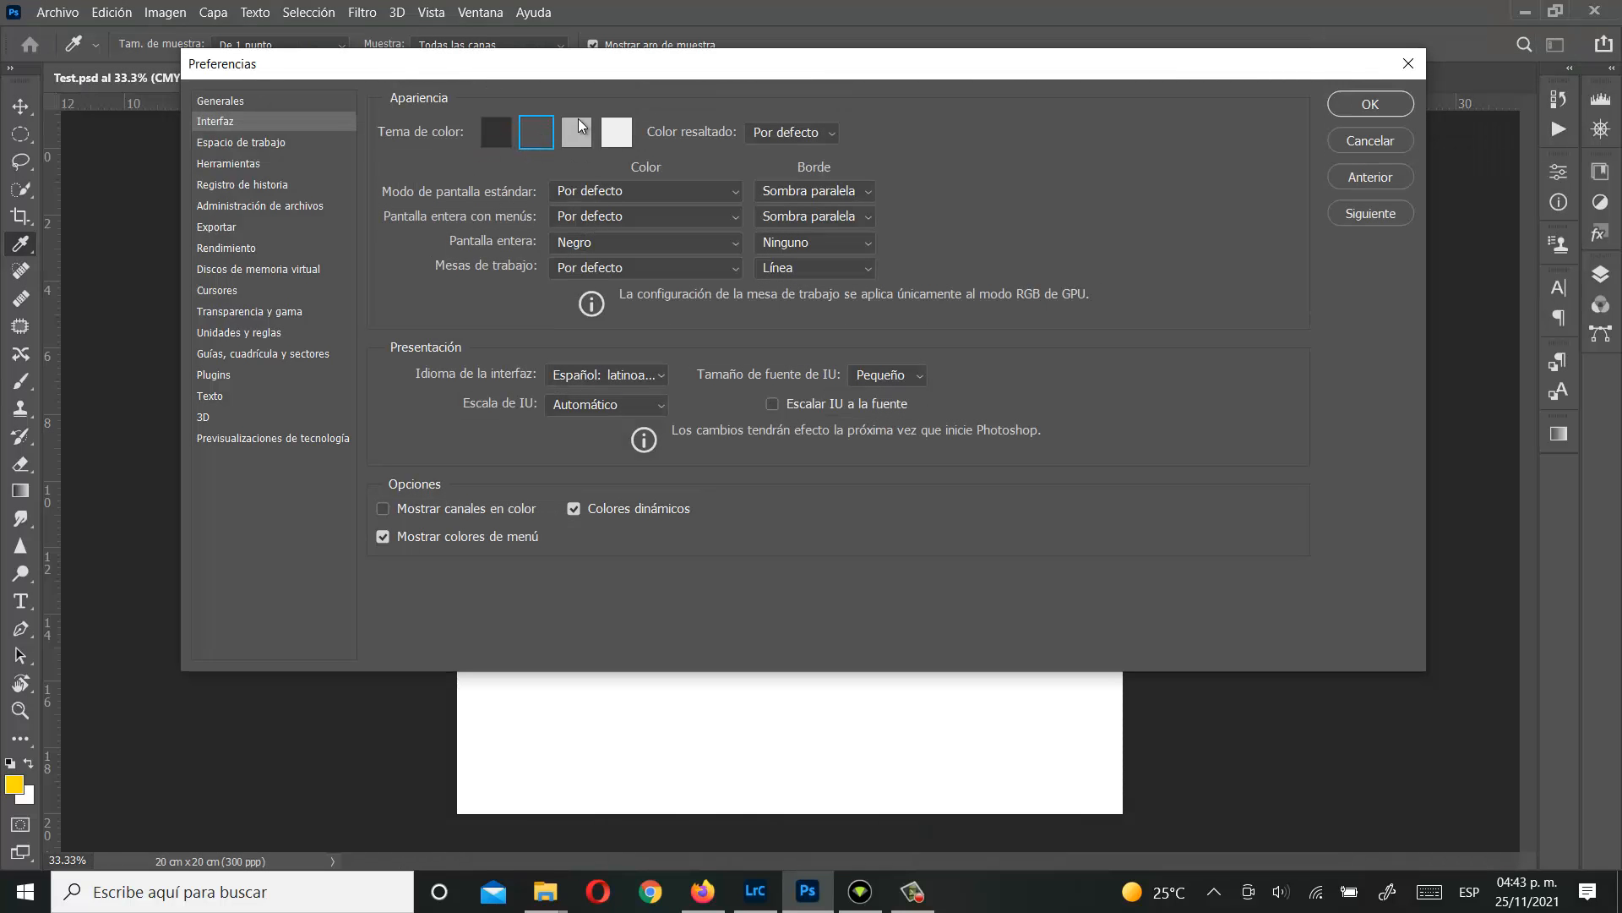
pyautogui.click(580, 135)
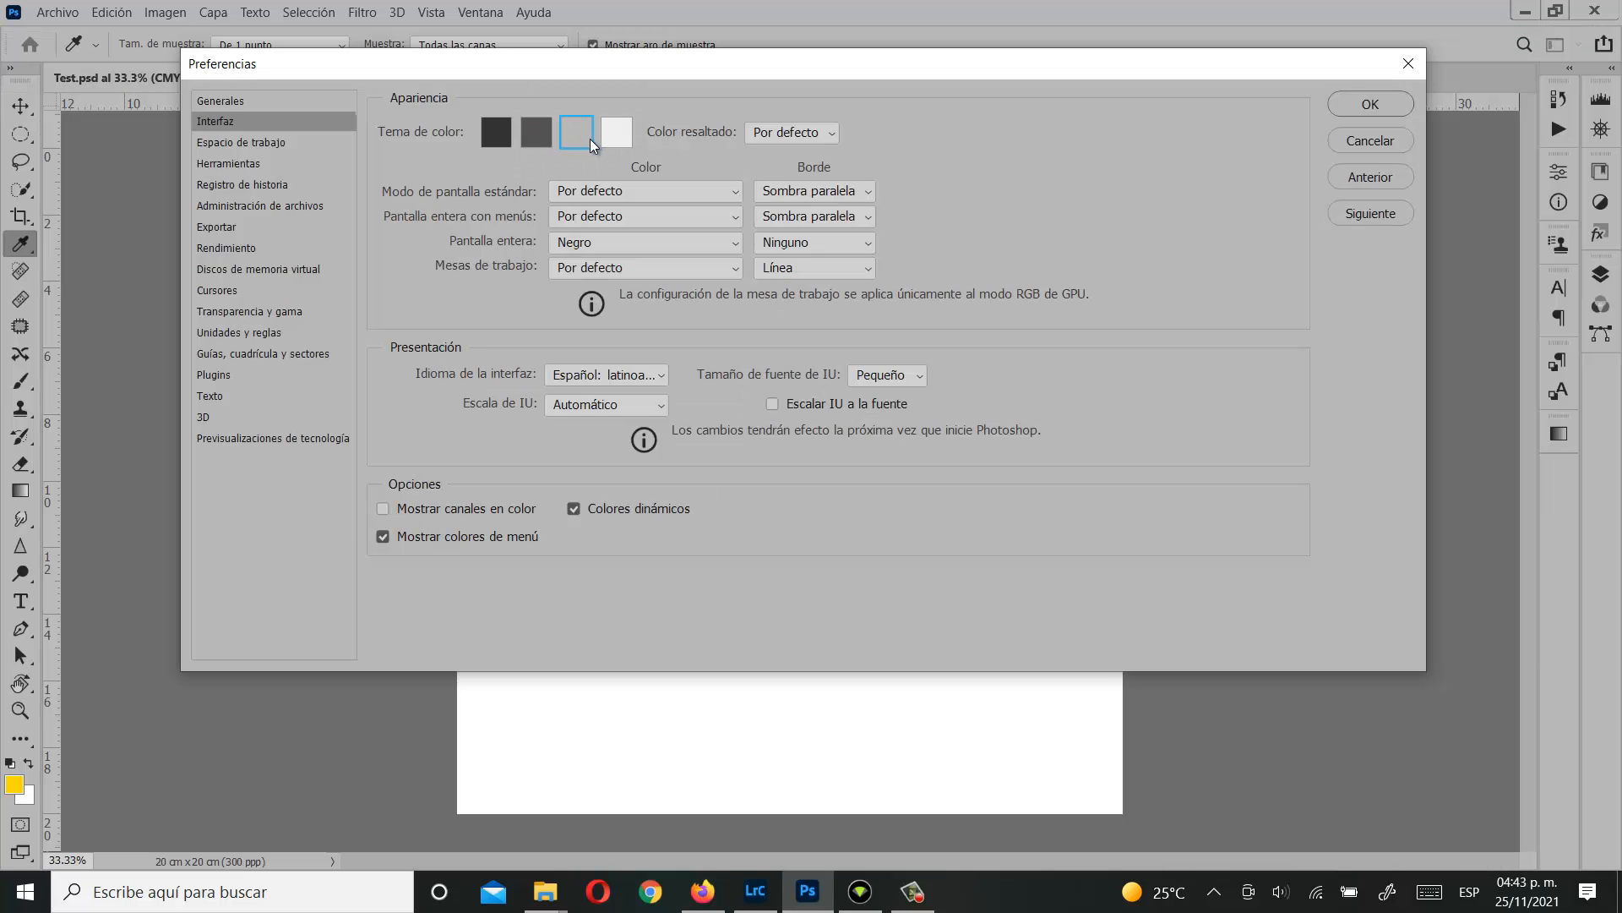
pyautogui.click(489, 130)
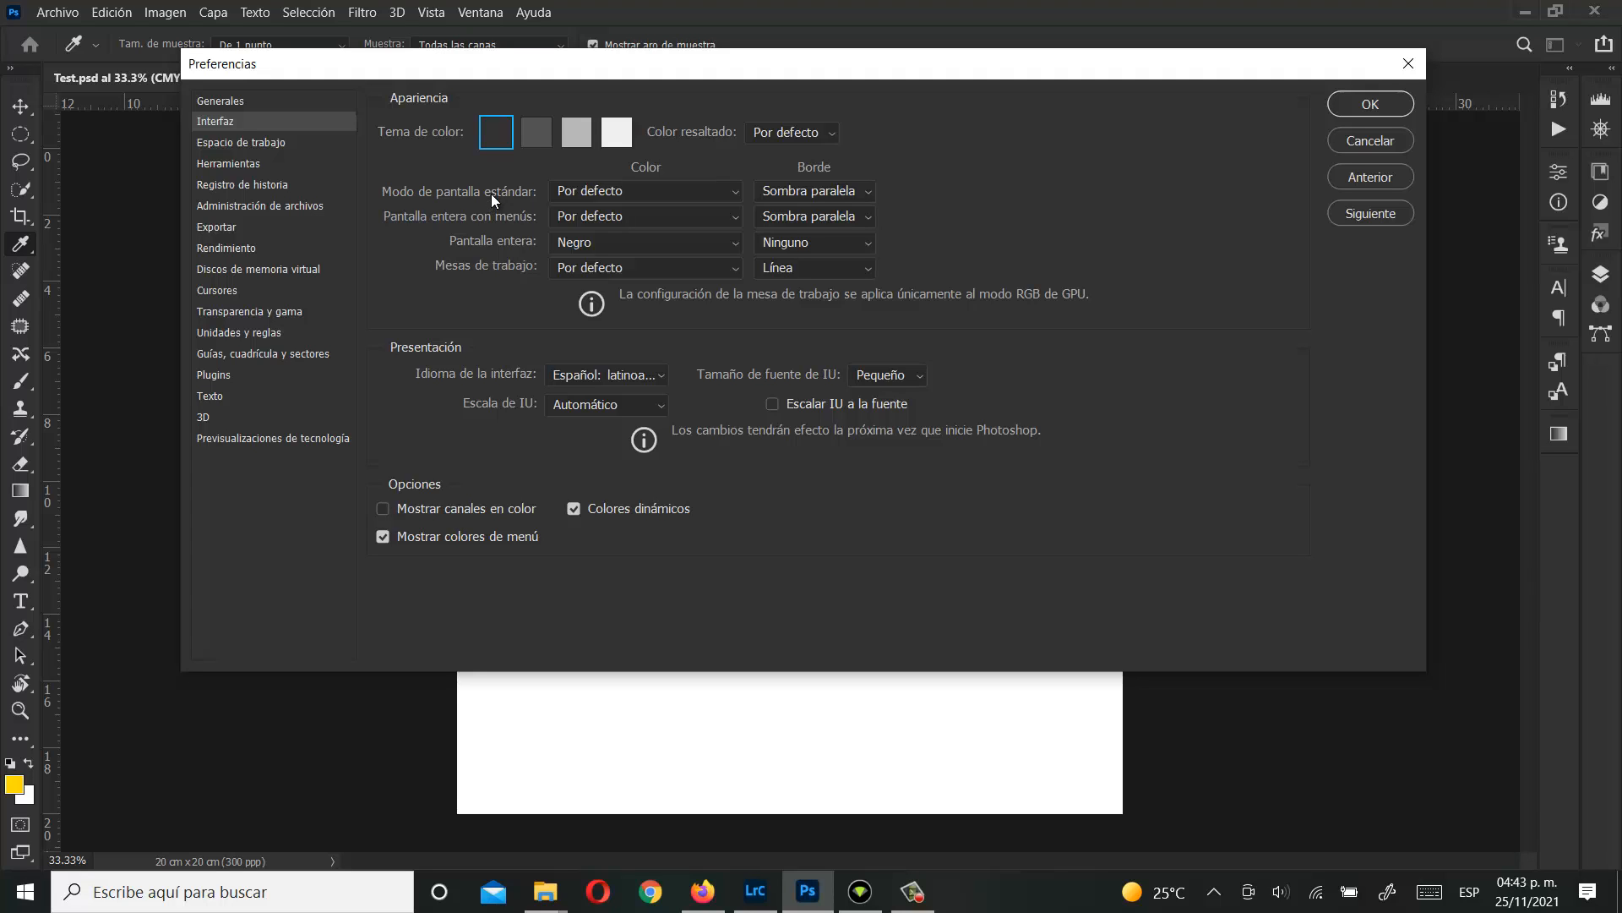
# Step: Look through the workspace, tools, history log, file handling, export, performance and general preferences, then return to Interfaz
pyautogui.click(269, 147)
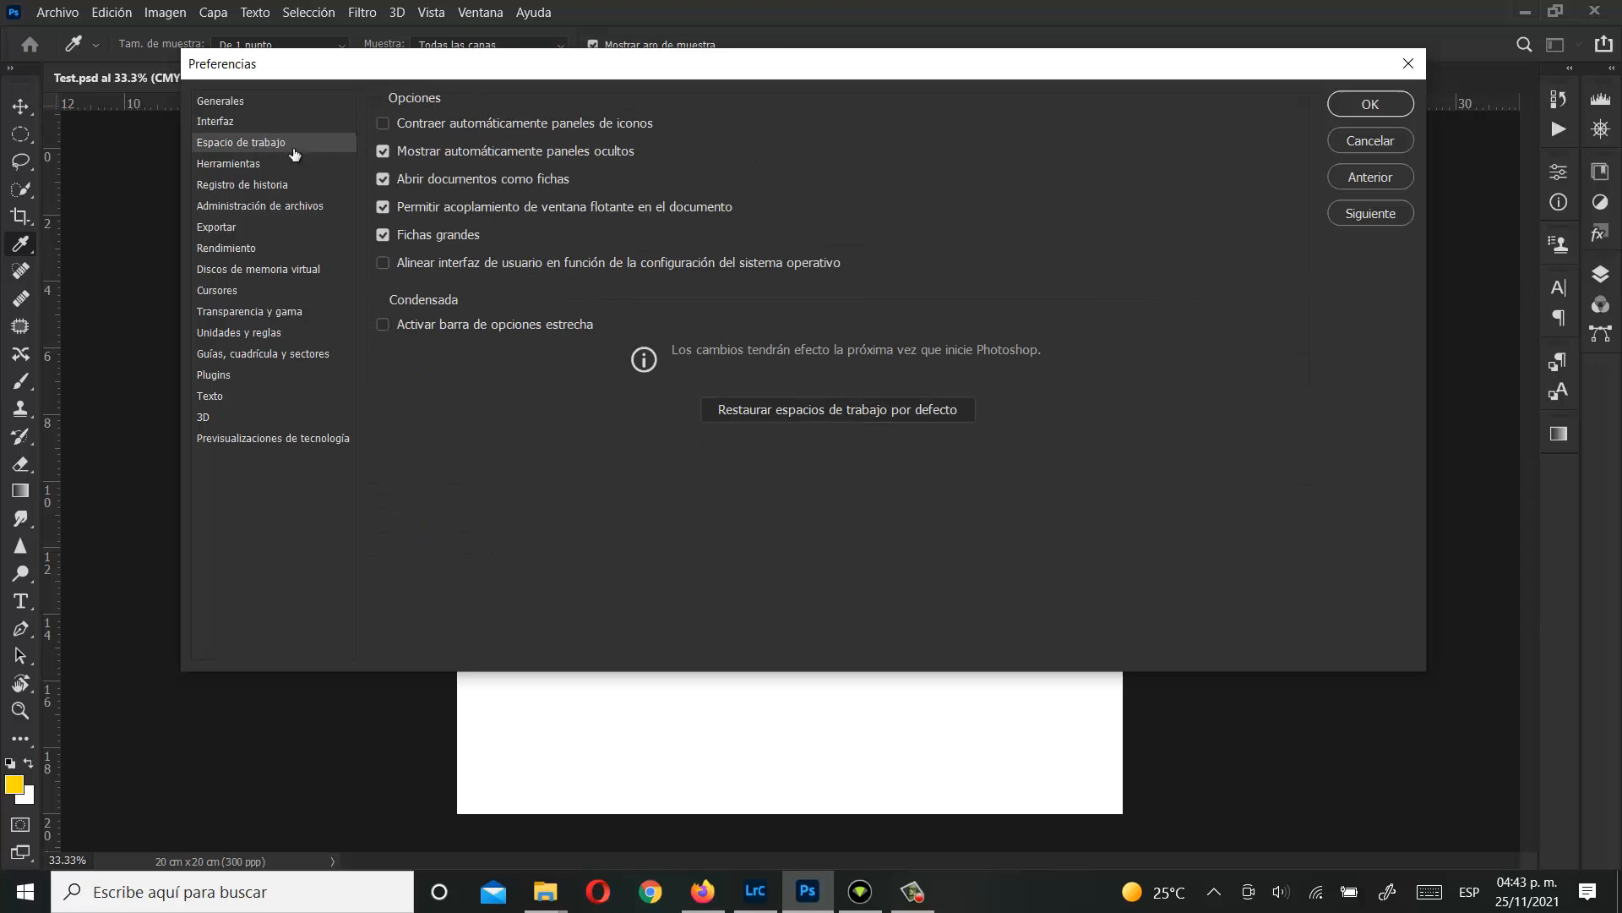
pyautogui.click(238, 171)
pyautogui.click(244, 186)
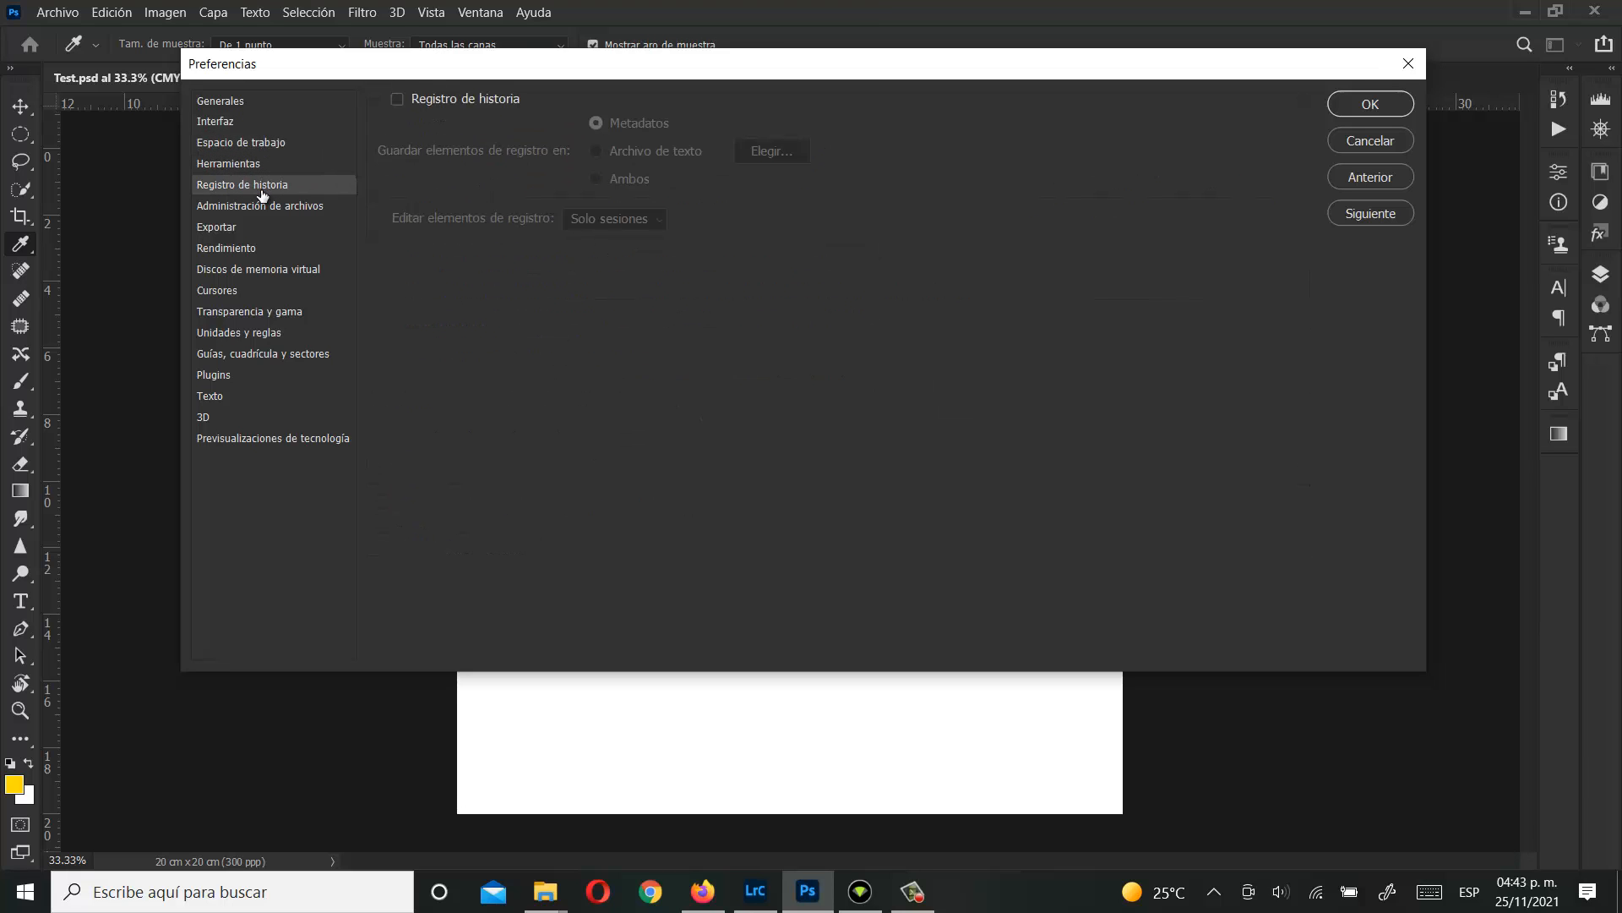
pyautogui.click(239, 208)
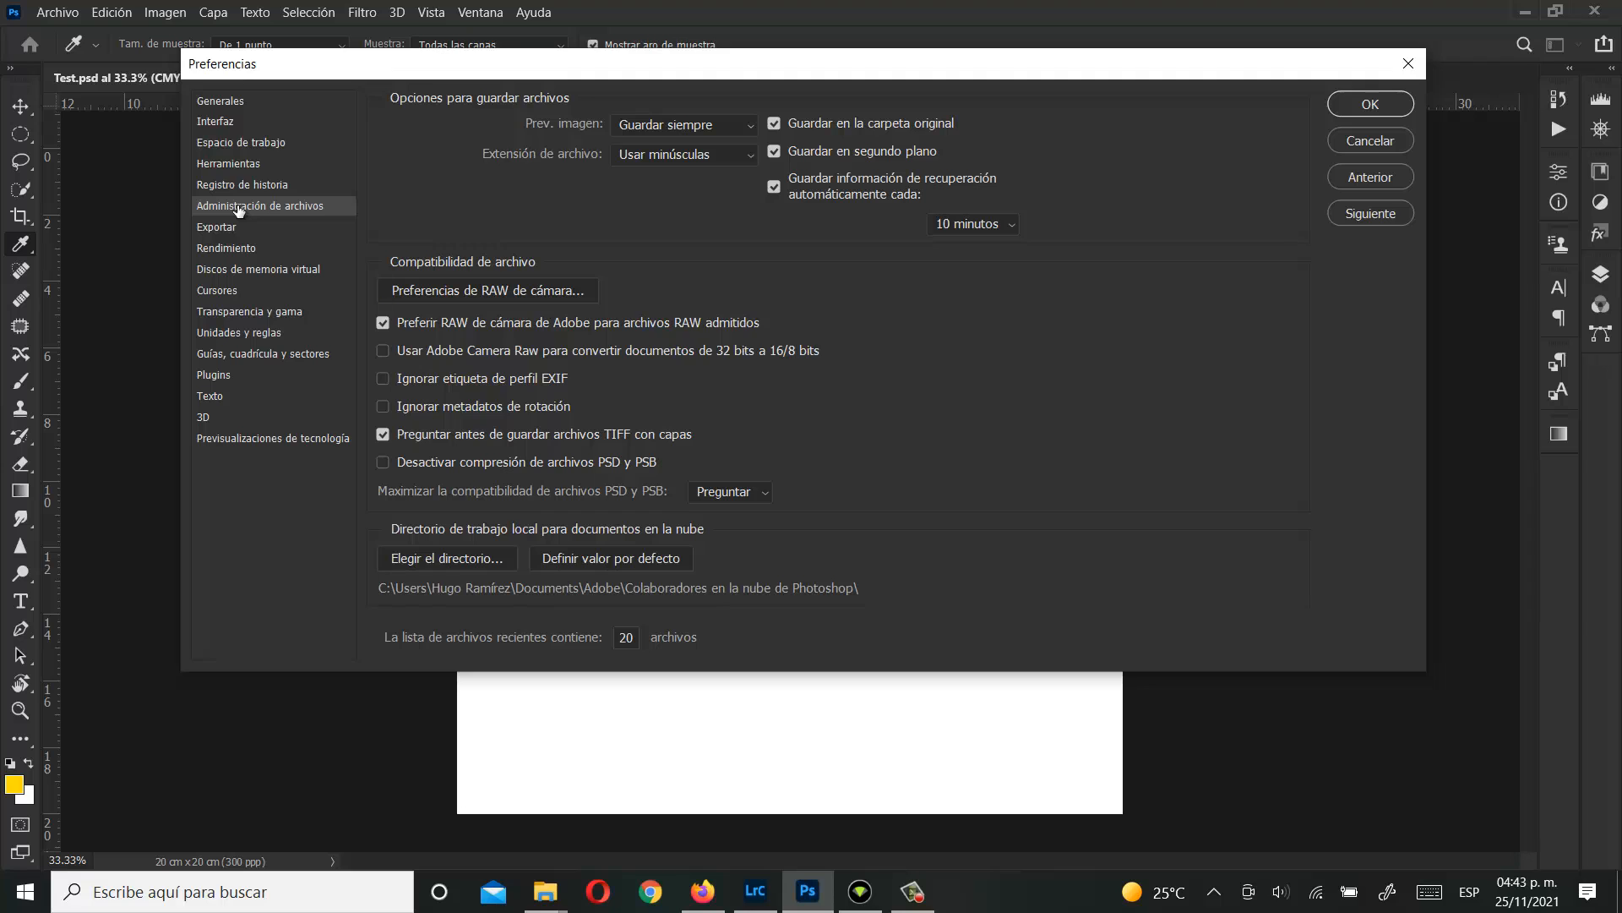
pyautogui.click(226, 232)
pyautogui.click(224, 251)
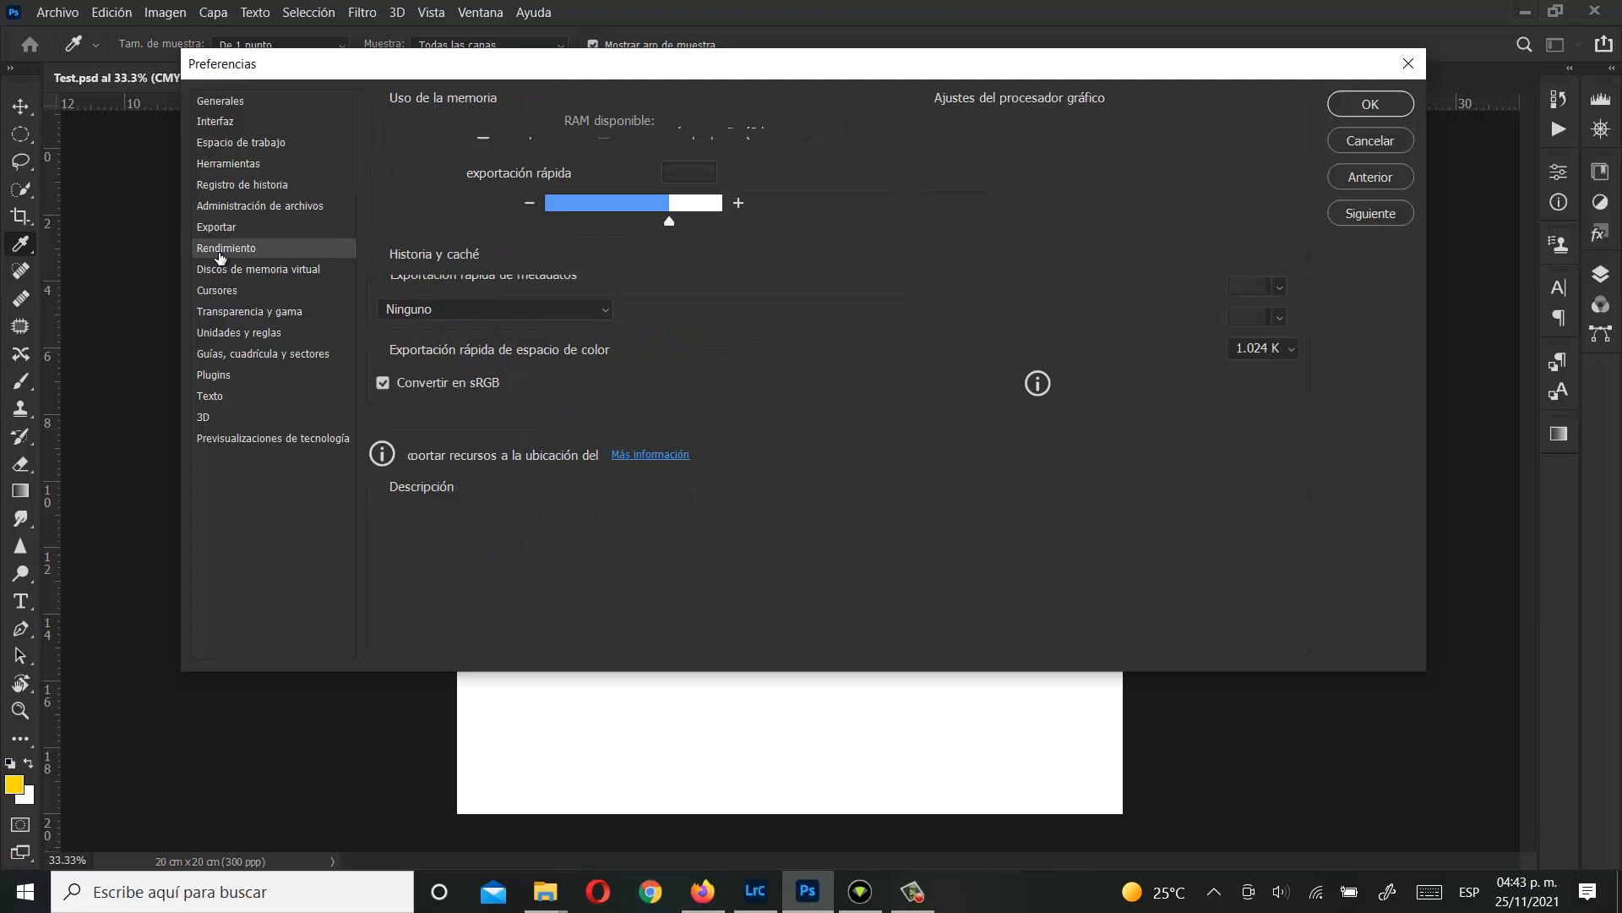
pyautogui.click(221, 103)
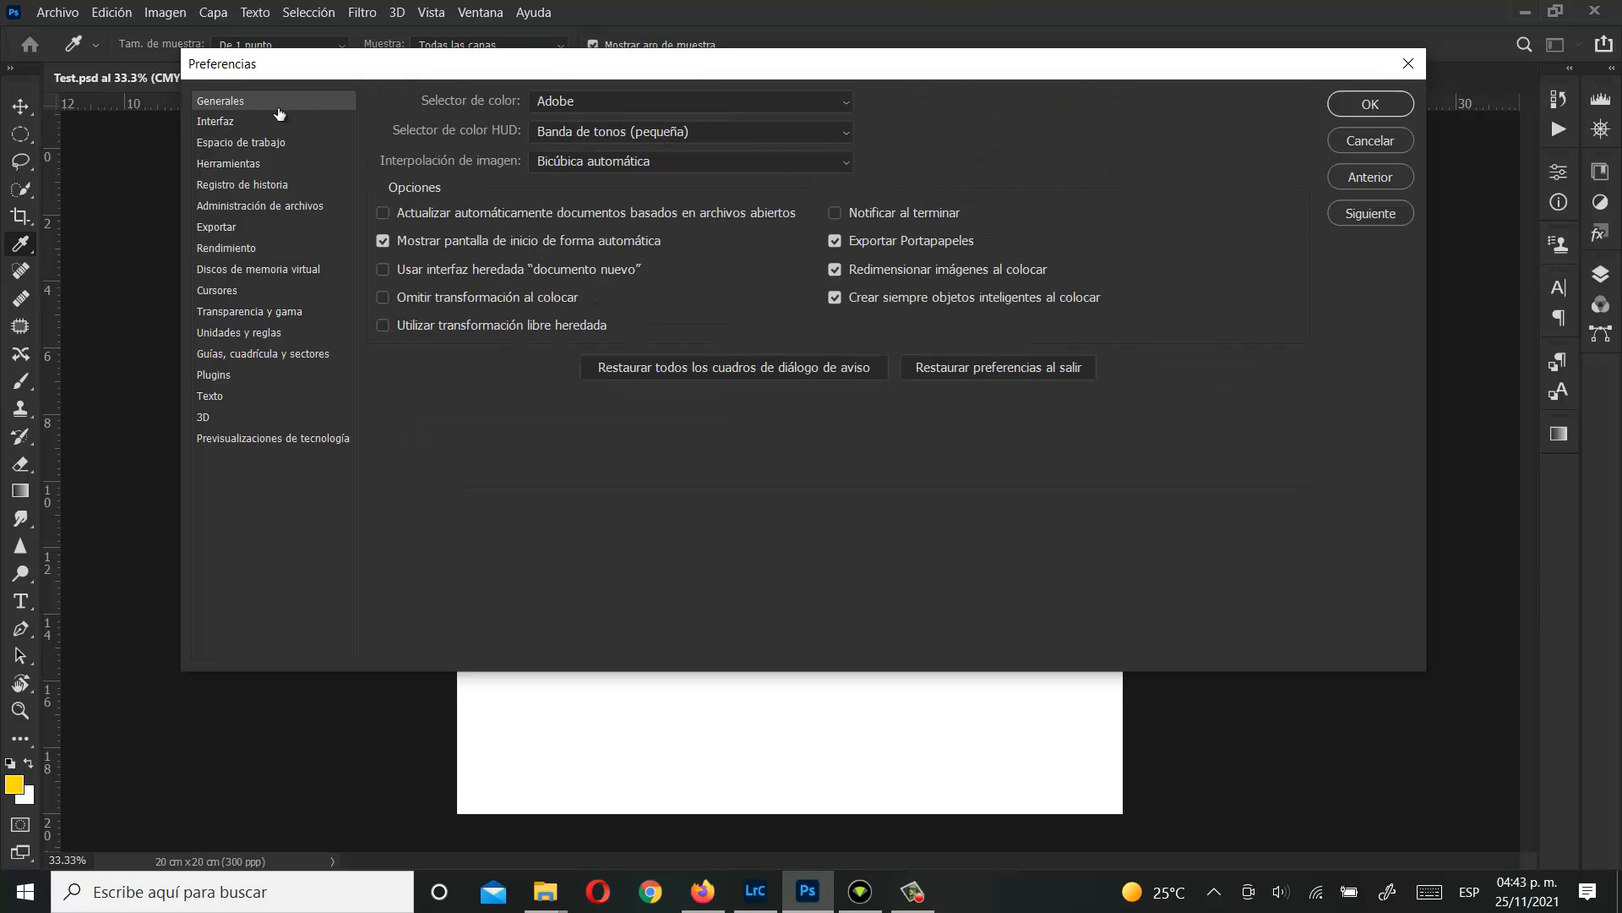
pyautogui.click(226, 123)
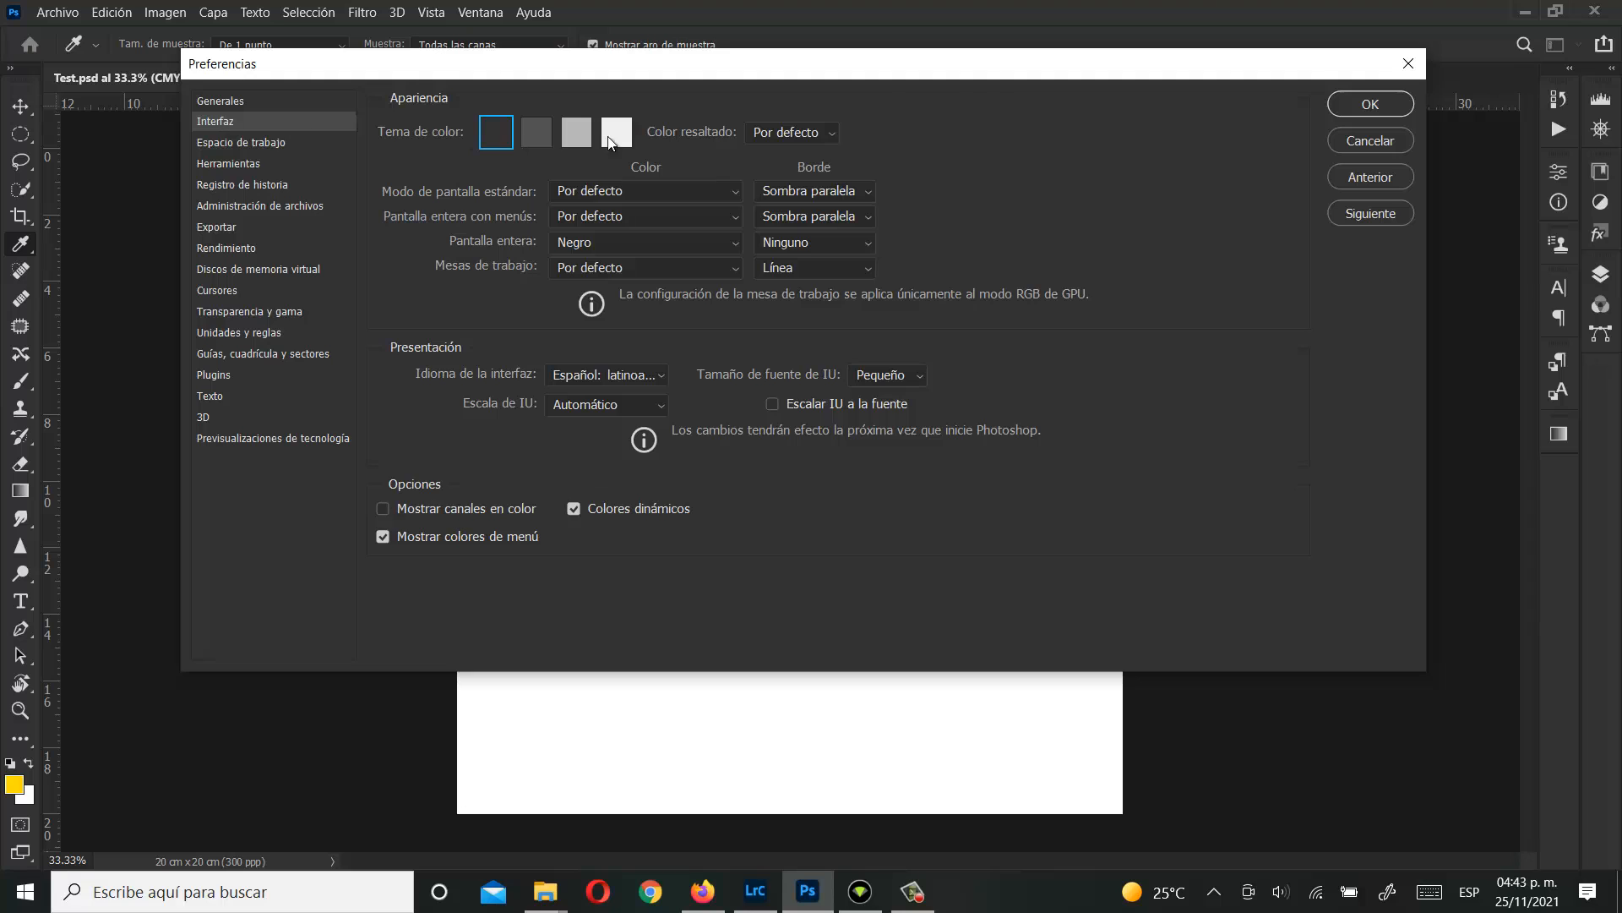
# Step: Examine the performance, cursor, transparency and guide preferences, and close the preferences without saving any changes
pyautogui.click(227, 249)
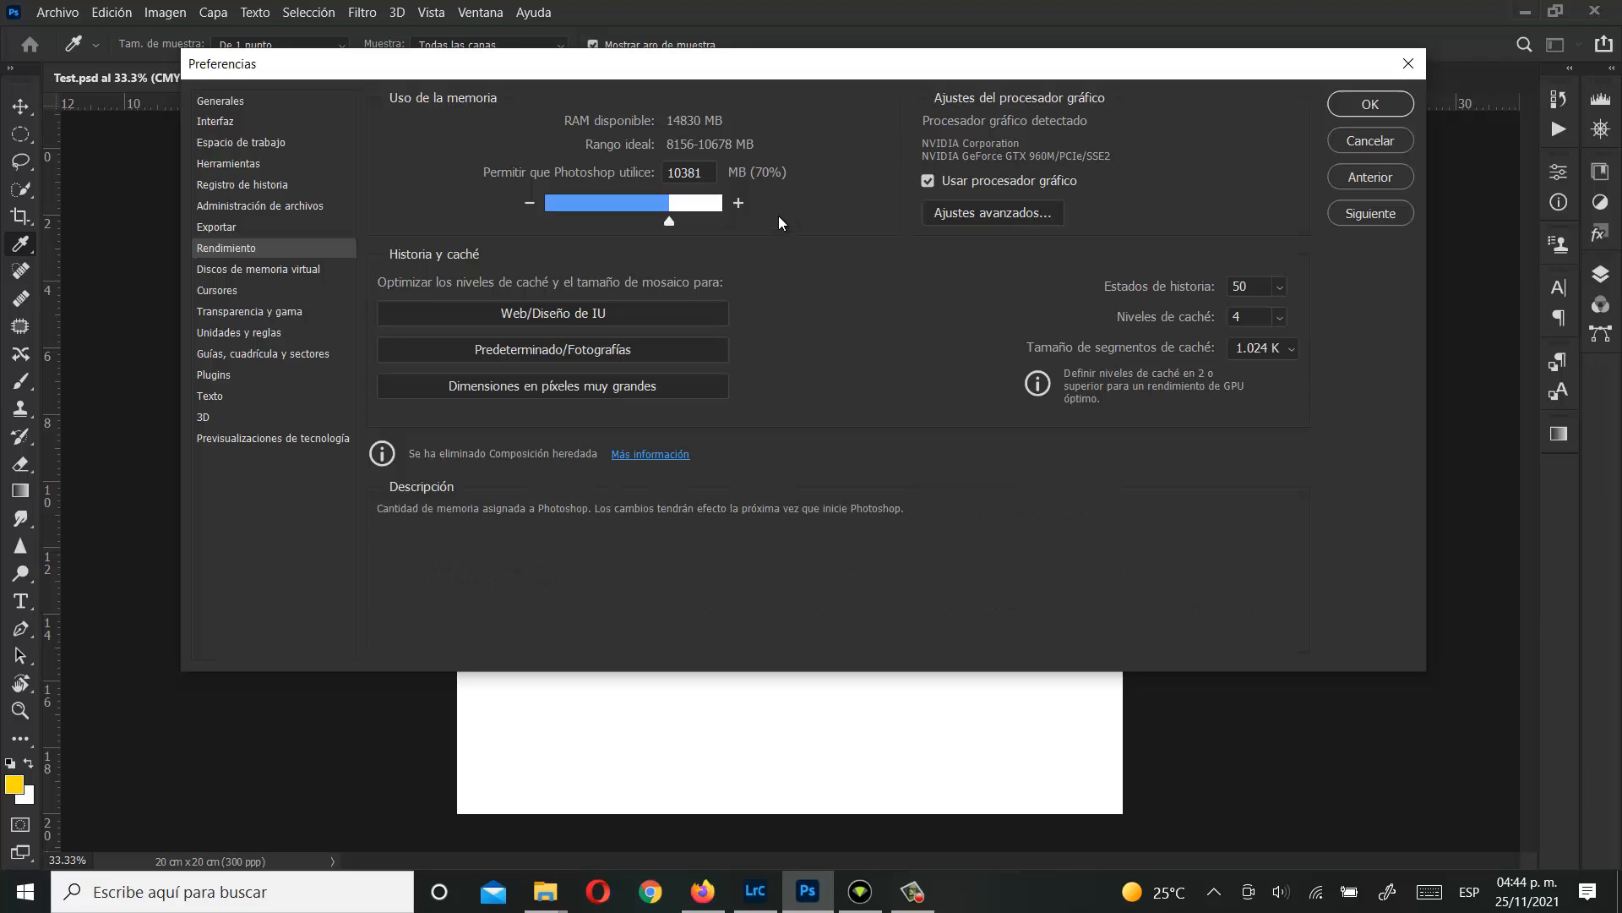
pyautogui.click(228, 291)
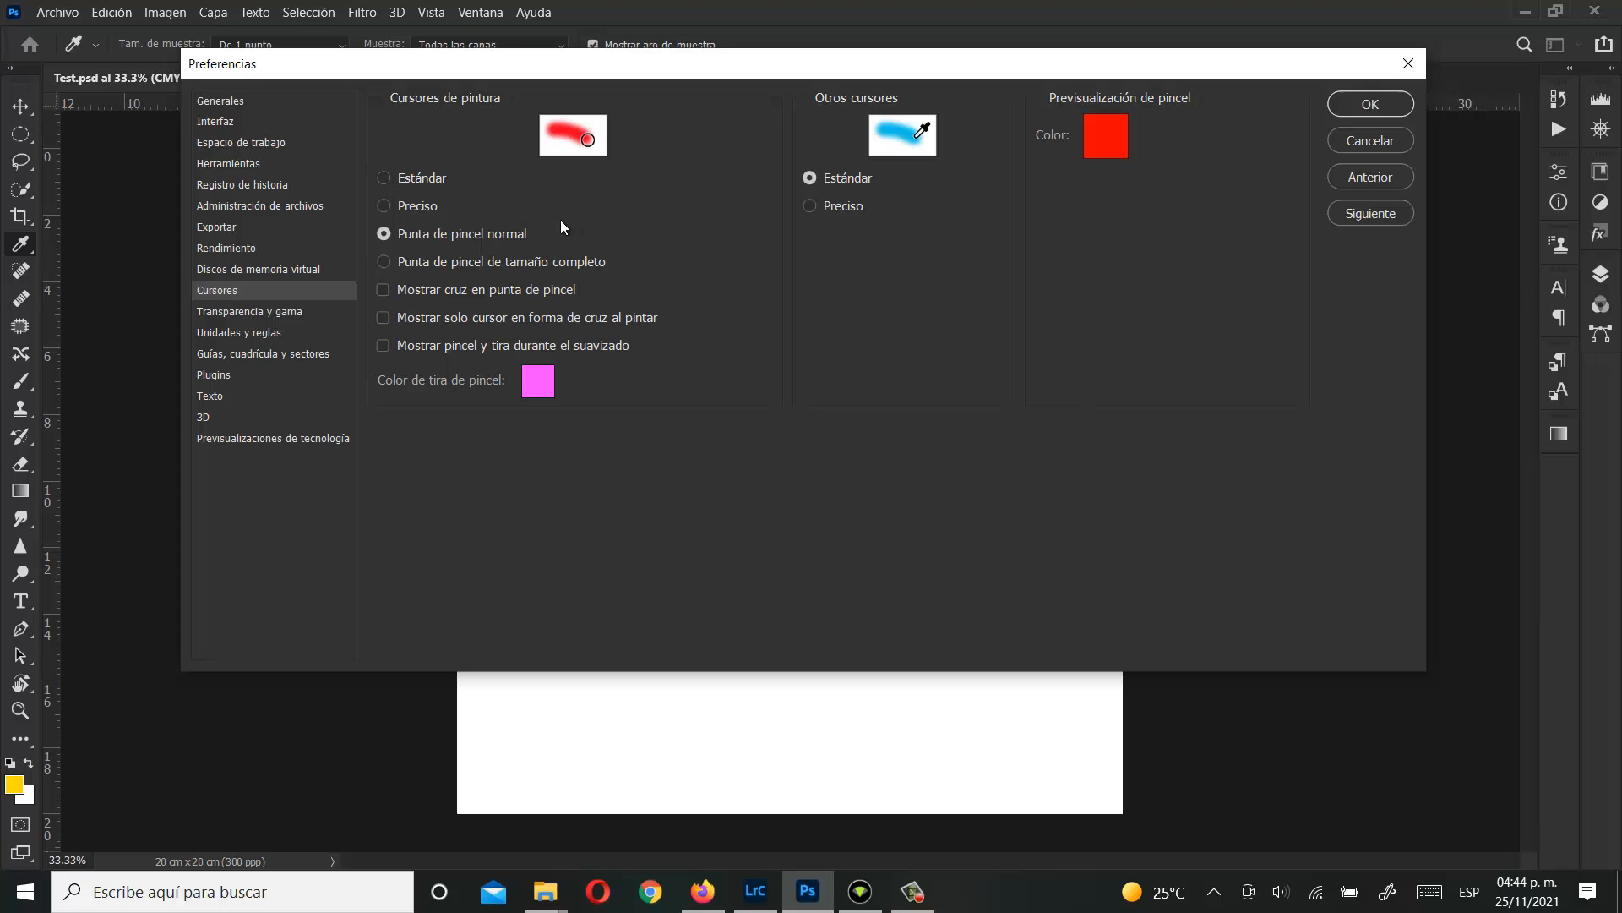
pyautogui.click(252, 313)
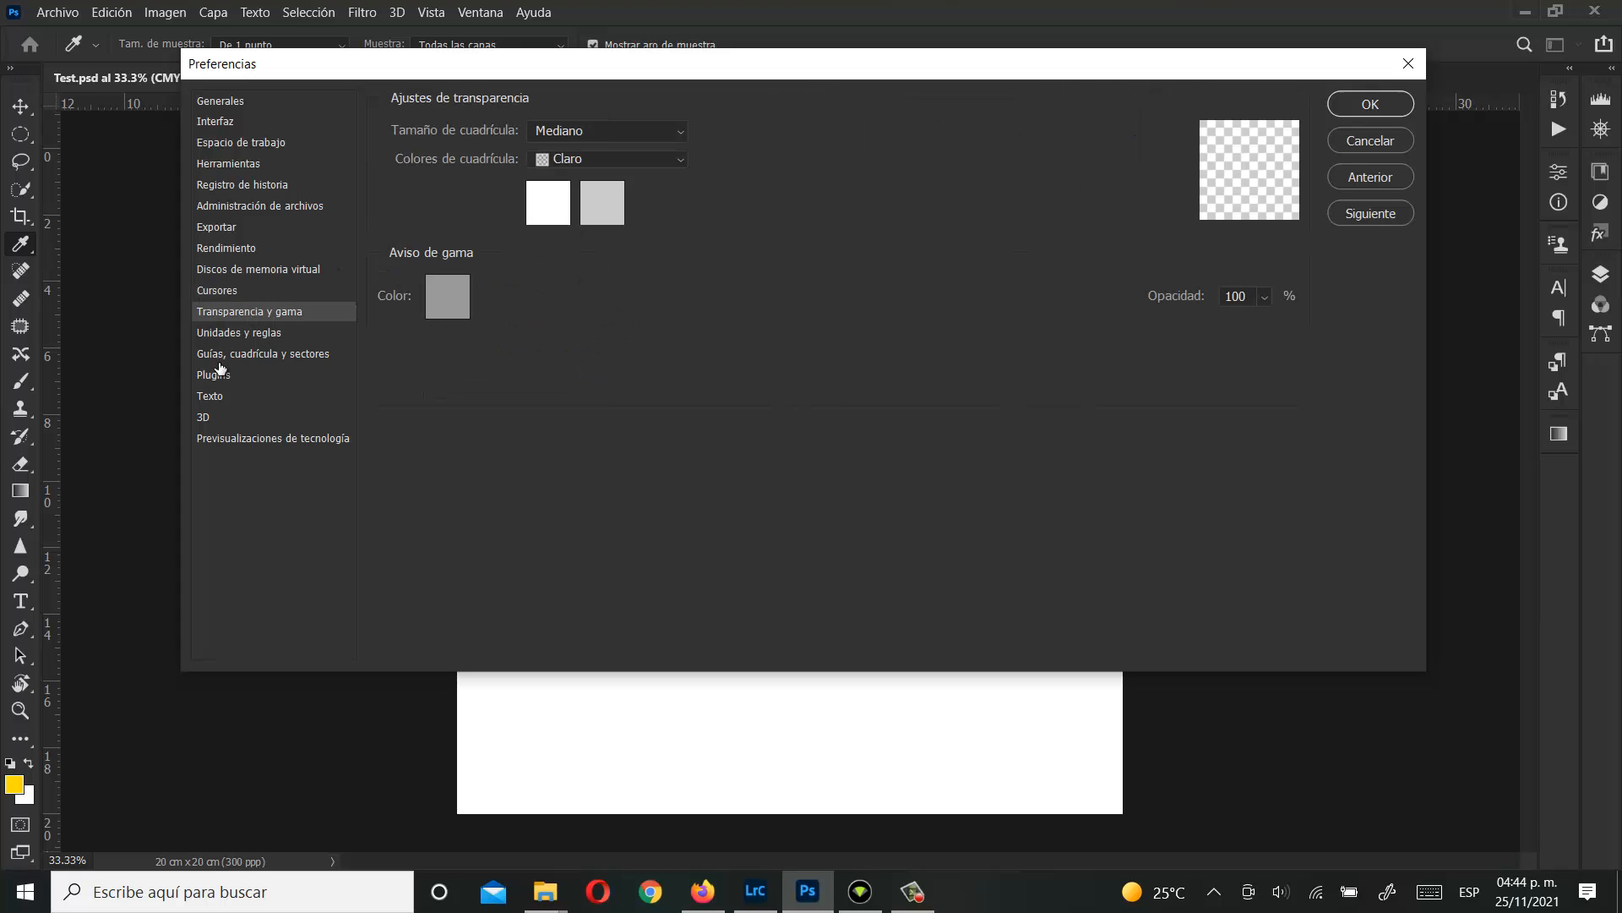
pyautogui.click(234, 357)
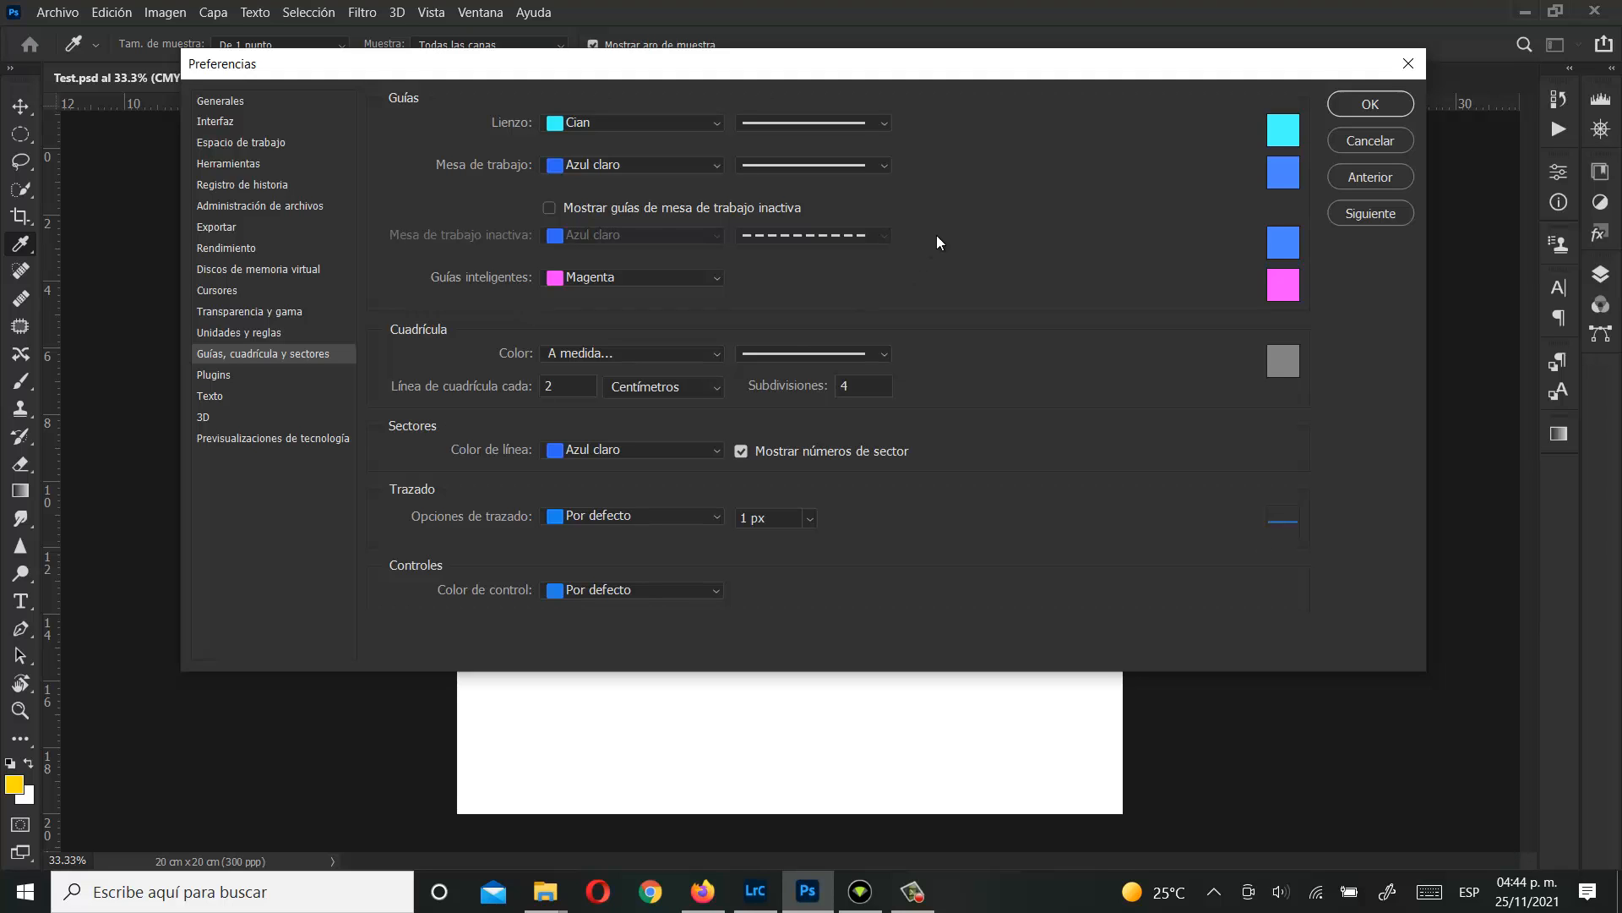
pyautogui.click(1377, 138)
pyautogui.press('z')
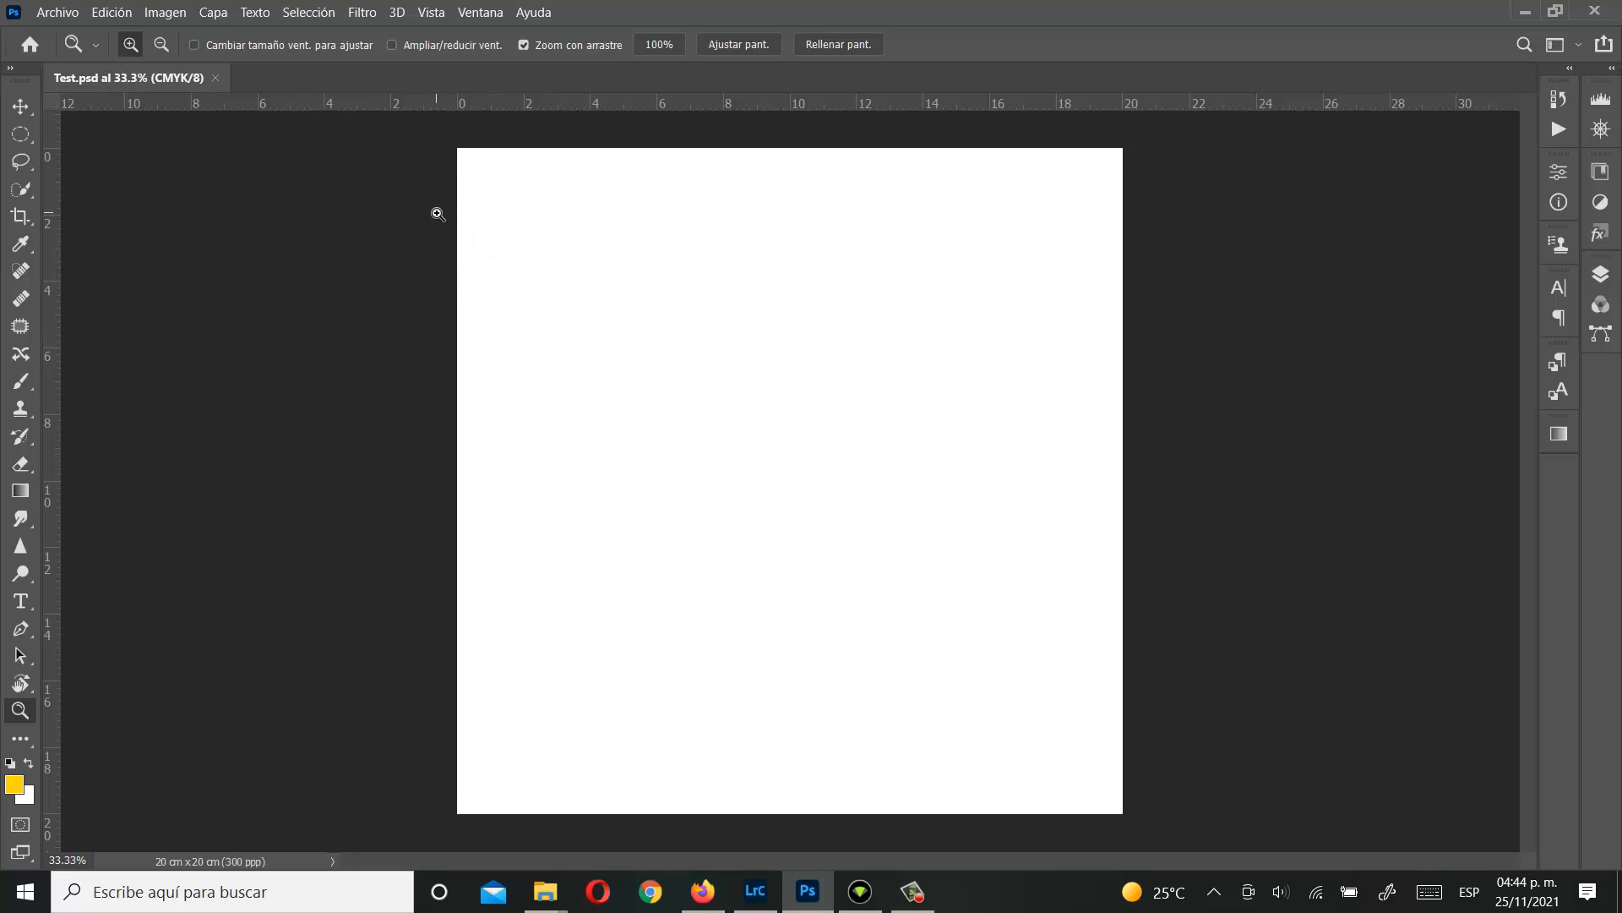
pyautogui.click(163, 13)
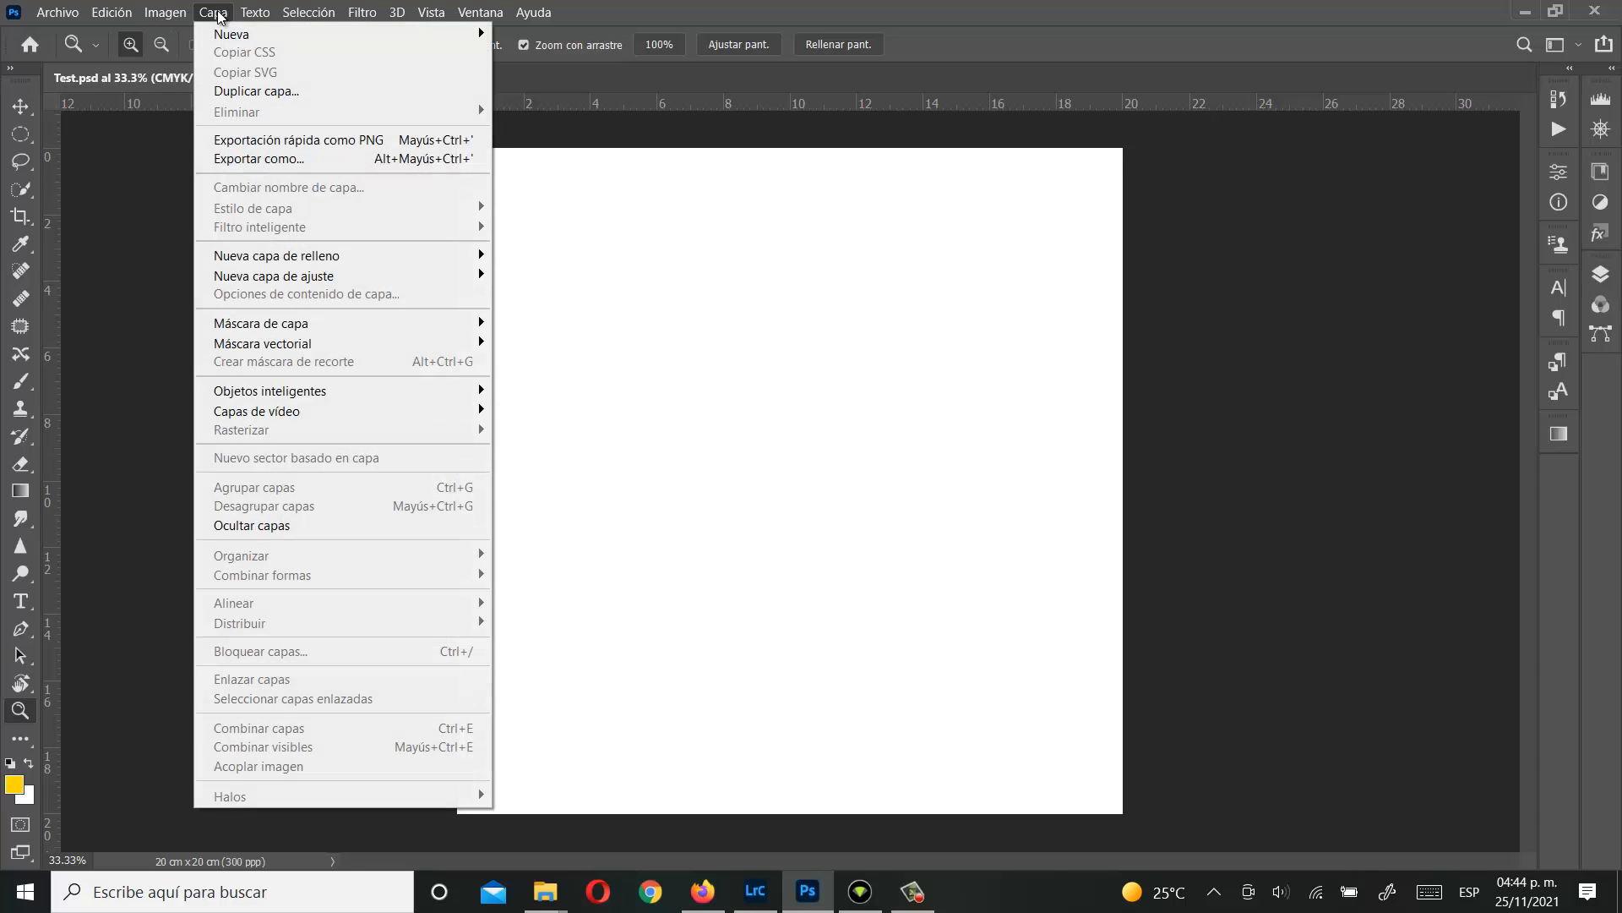
pyautogui.click(218, 14)
pyautogui.click(254, 12)
pyautogui.moveTo(365, 13)
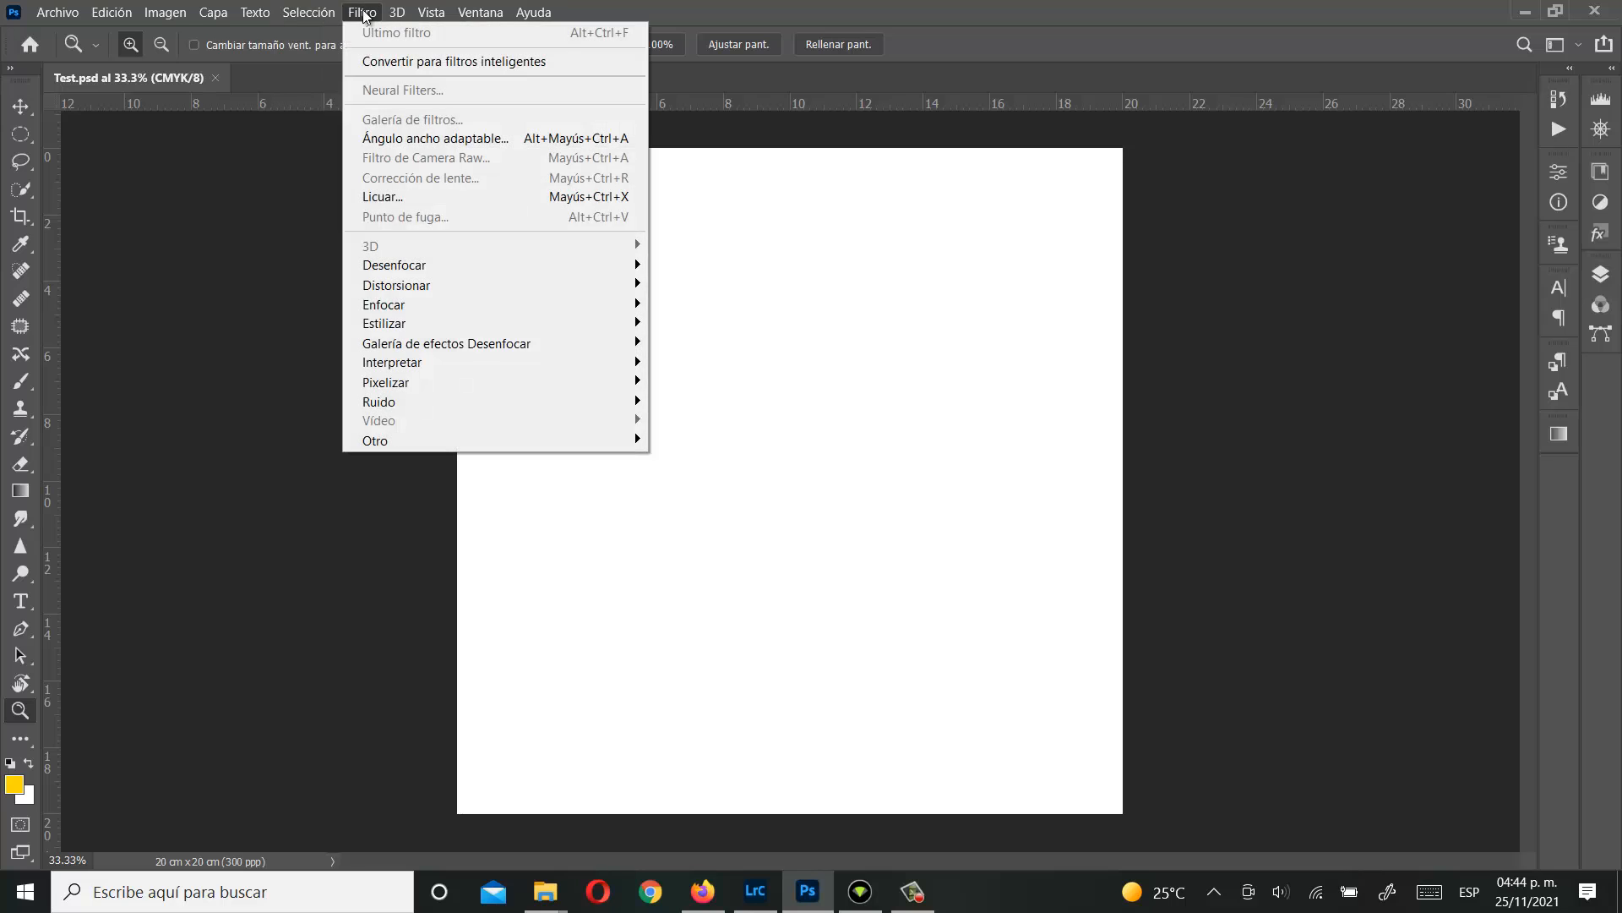
pyautogui.moveTo(474, 11)
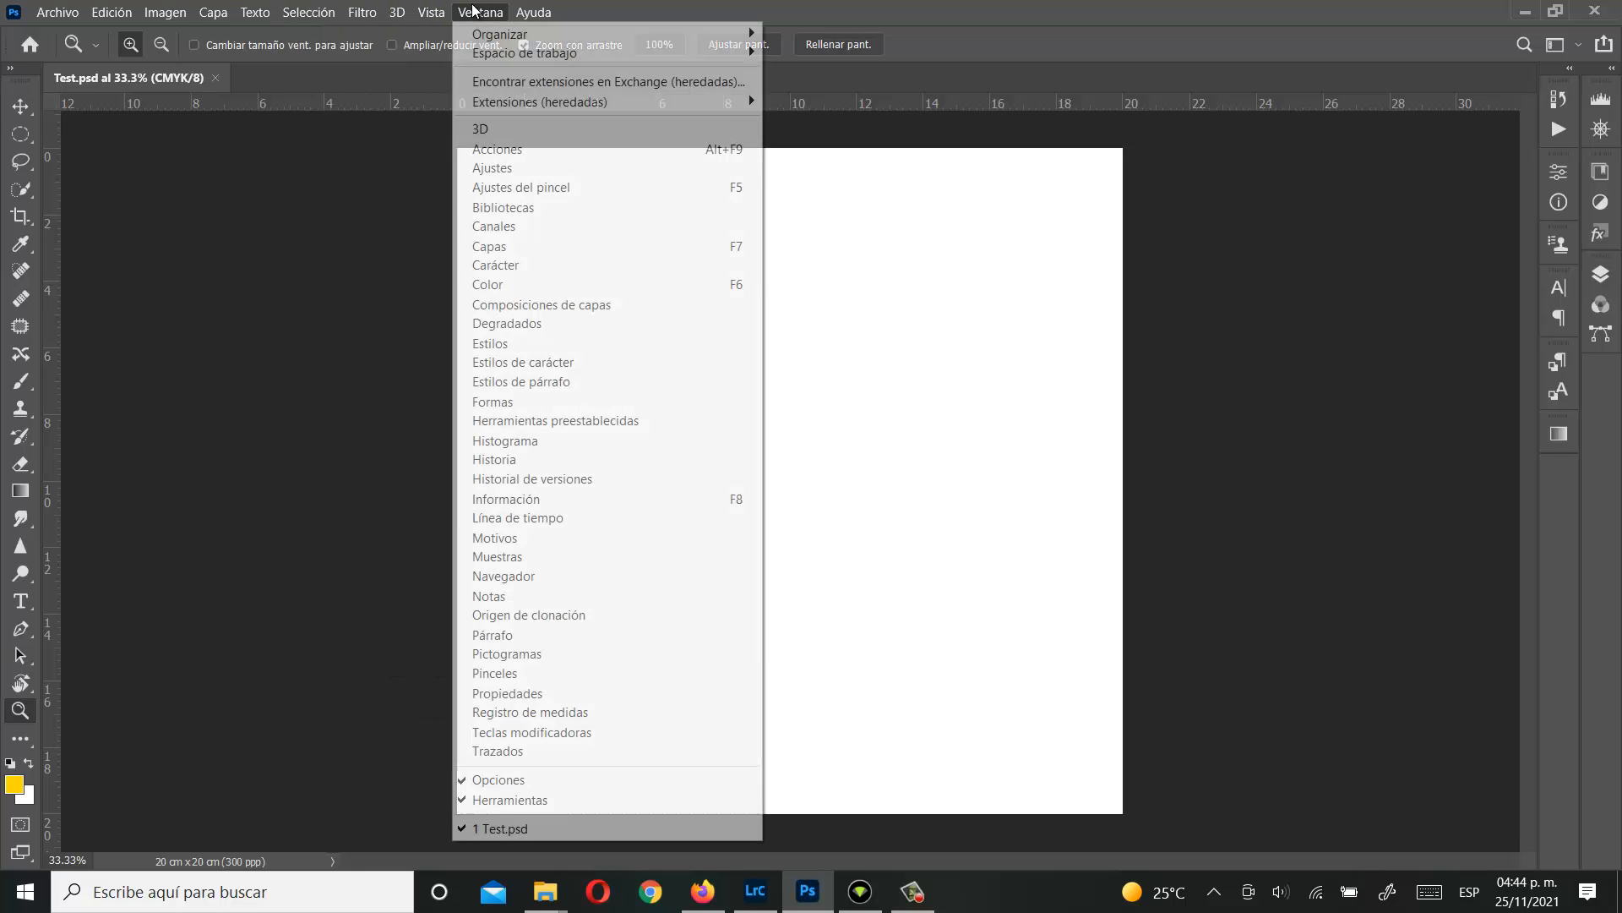
pyautogui.click(1119, 8)
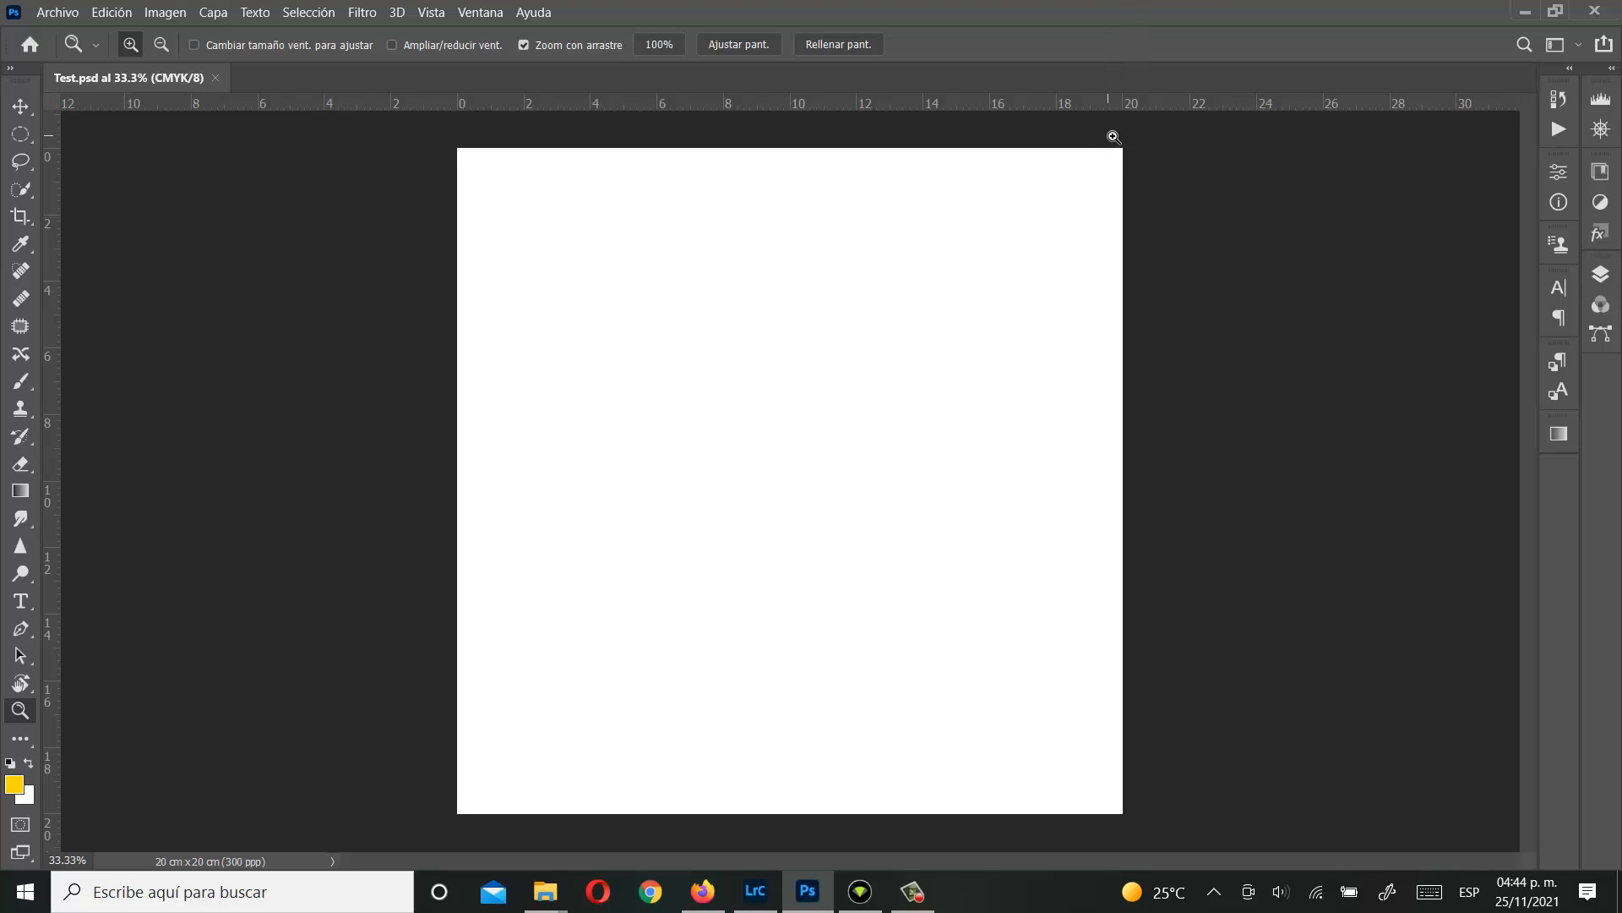
# Step: Try the Aspectos esenciales and 3D workspaces, and return to the Fotografía workspace
pyautogui.click(1575, 47)
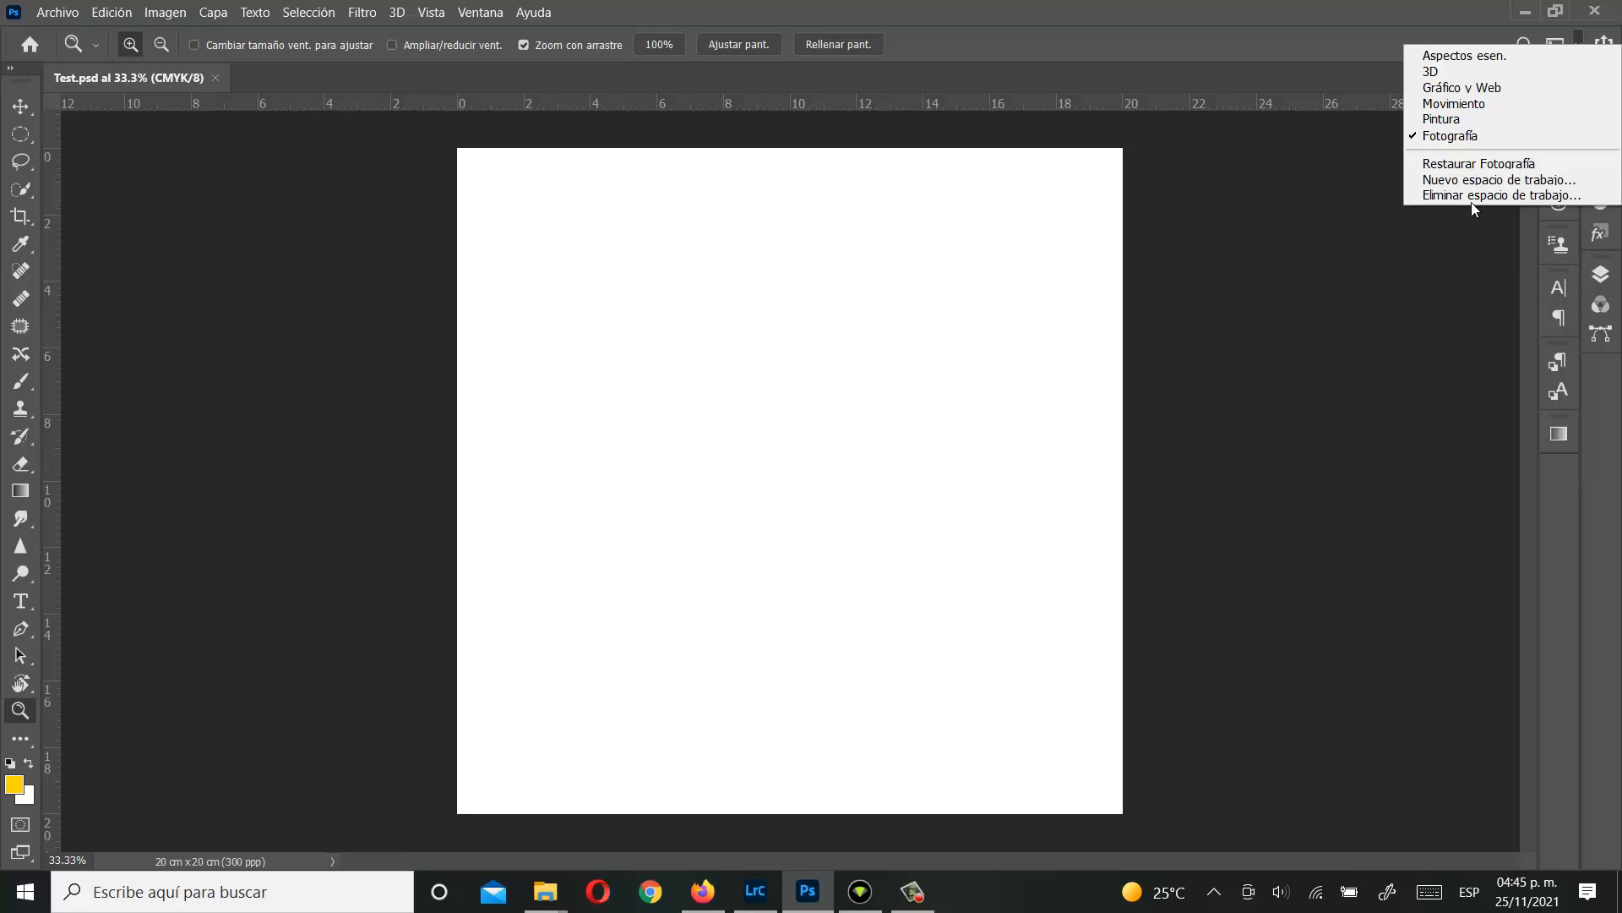
pyautogui.click(1462, 56)
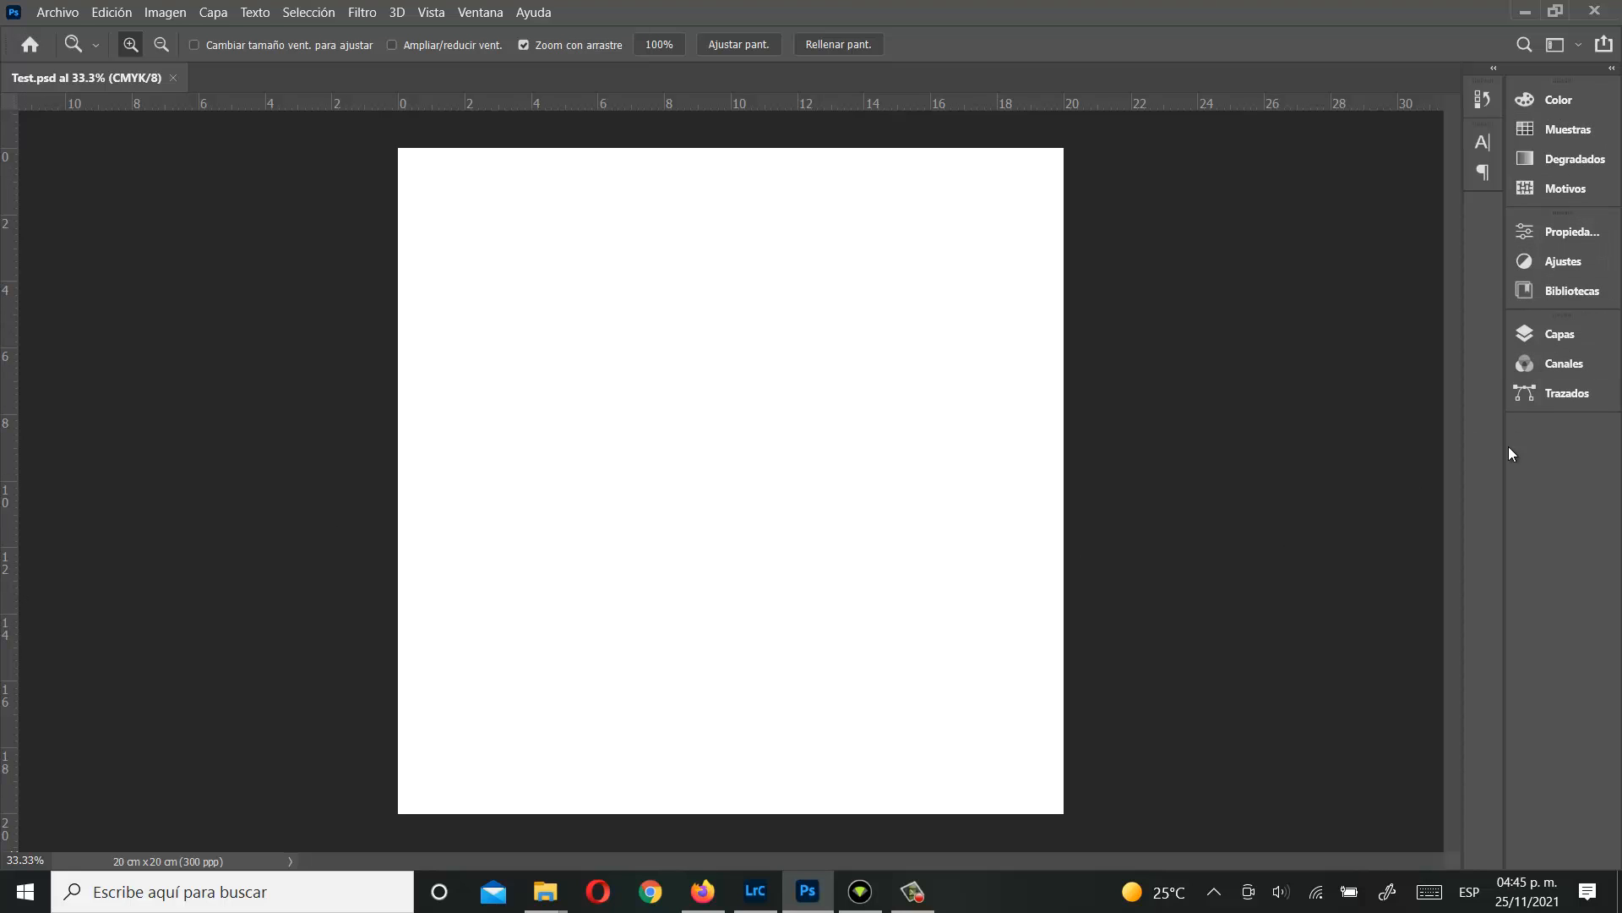
pyautogui.click(1556, 45)
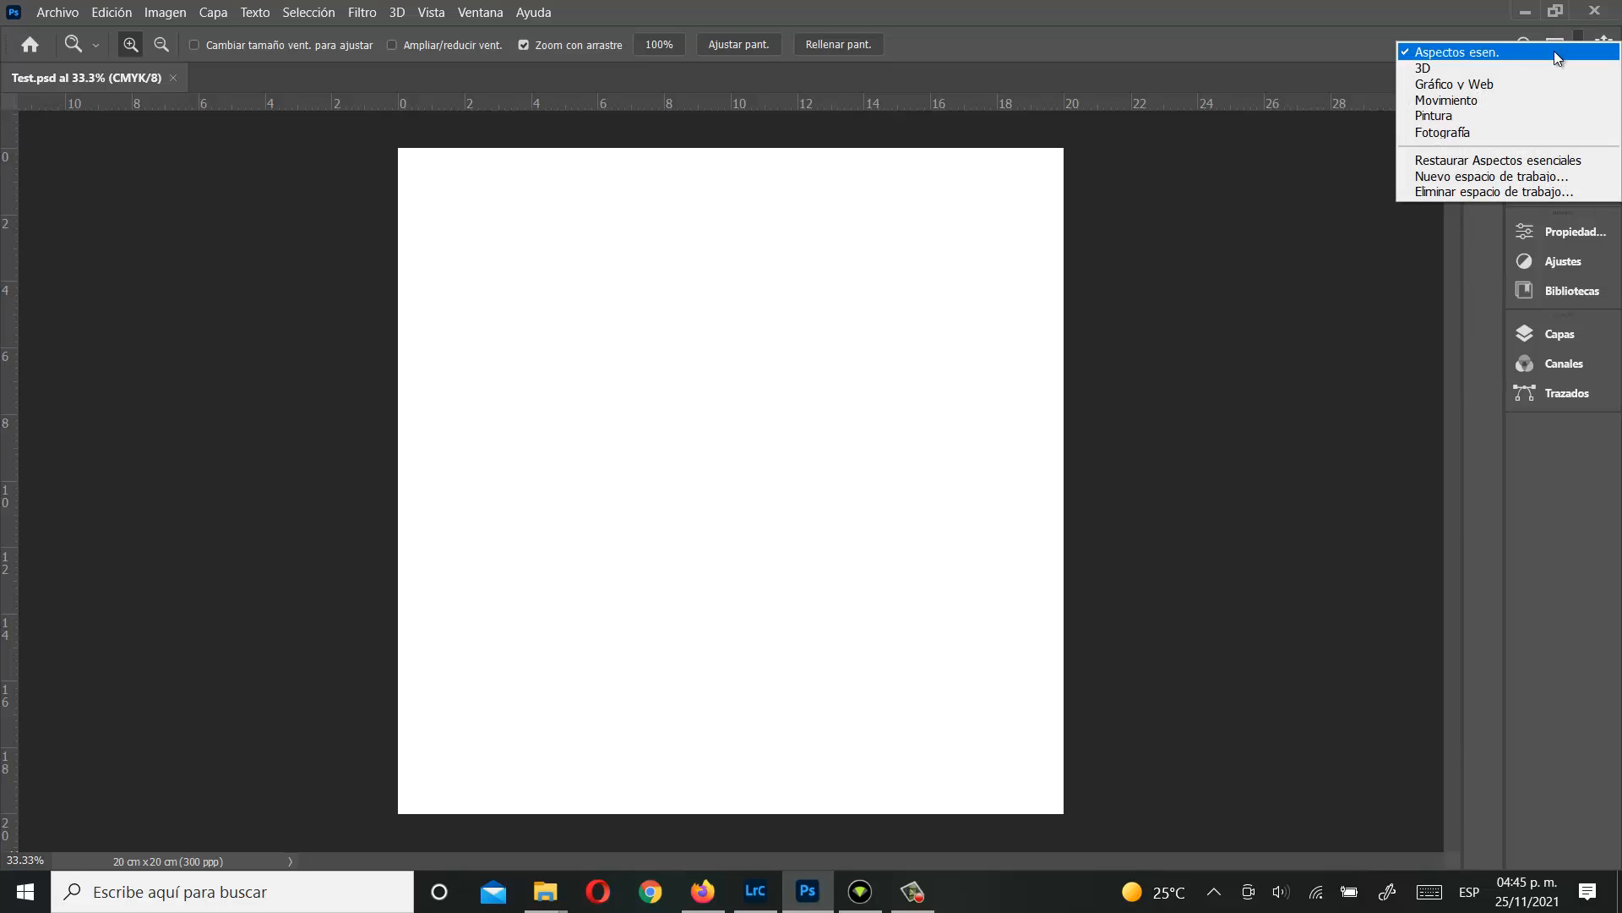
pyautogui.click(1472, 71)
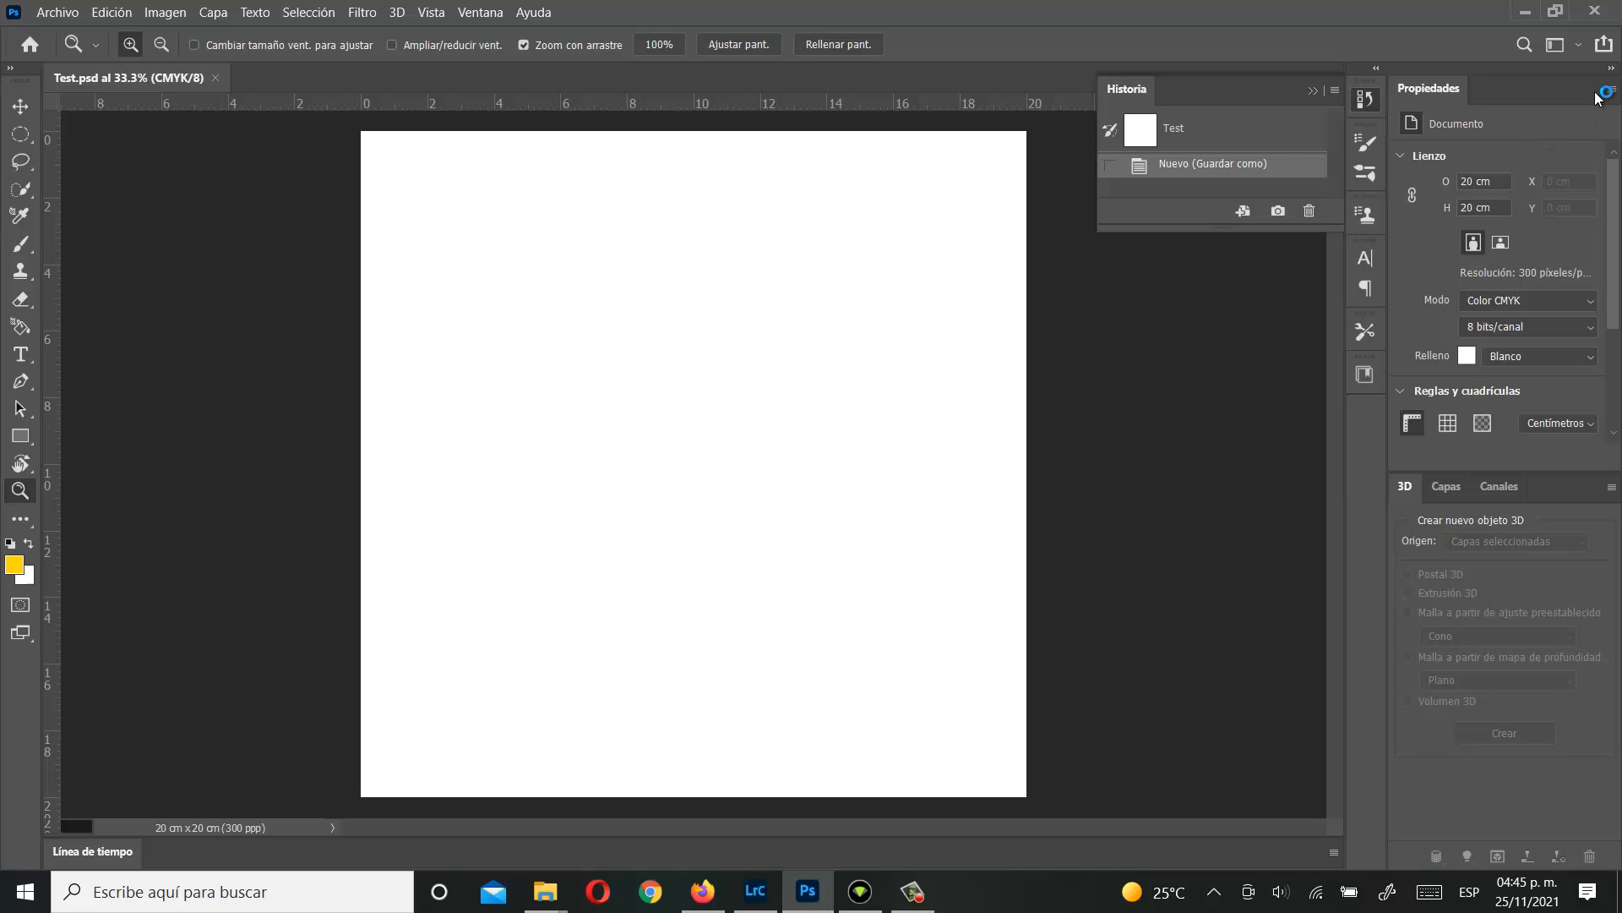
pyautogui.click(1579, 46)
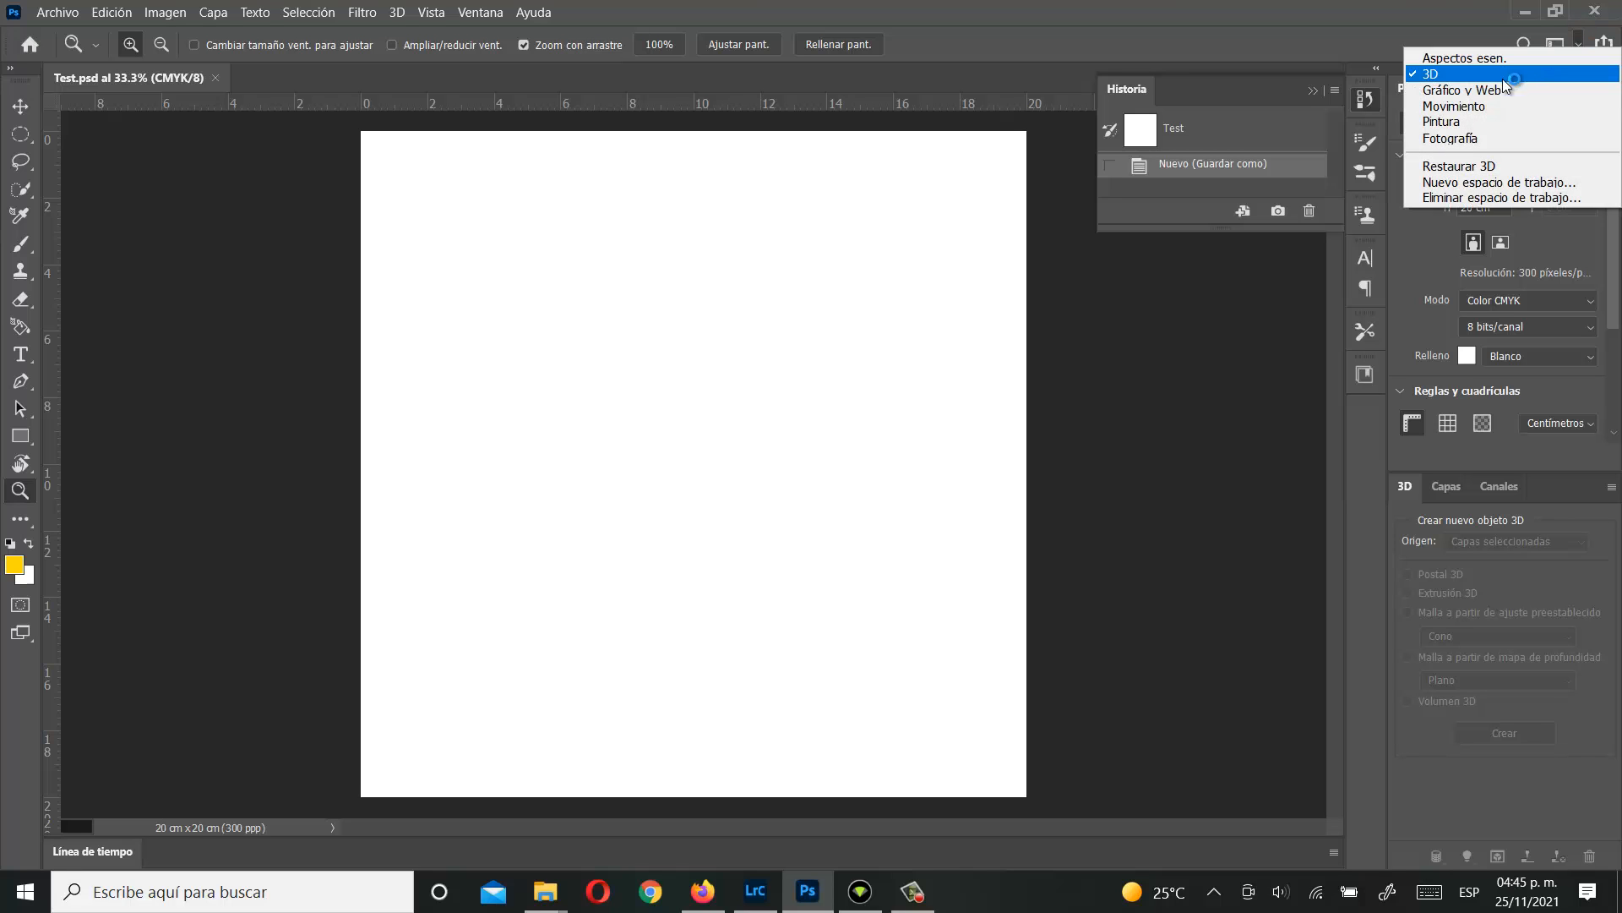
pyautogui.click(1449, 139)
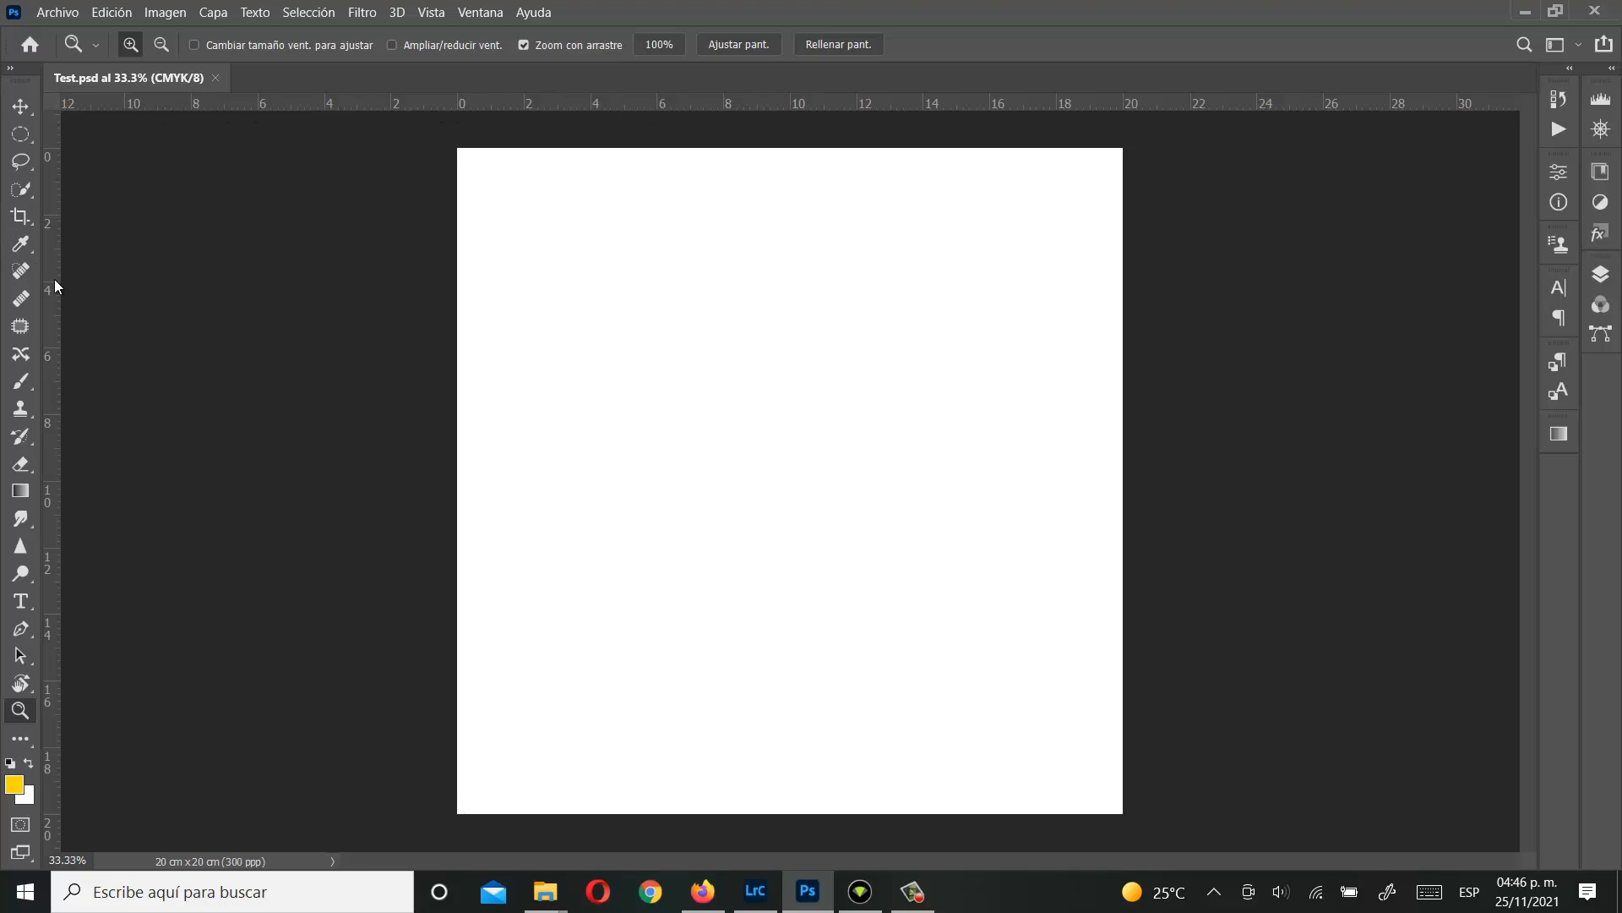
# Step: Place two vertical guides at 0 and 20 cm and two horizontal guides at 0 and 20 cm along the canvas edges
pyautogui.moveTo(48, 279); pyautogui.dragTo(461, 253)
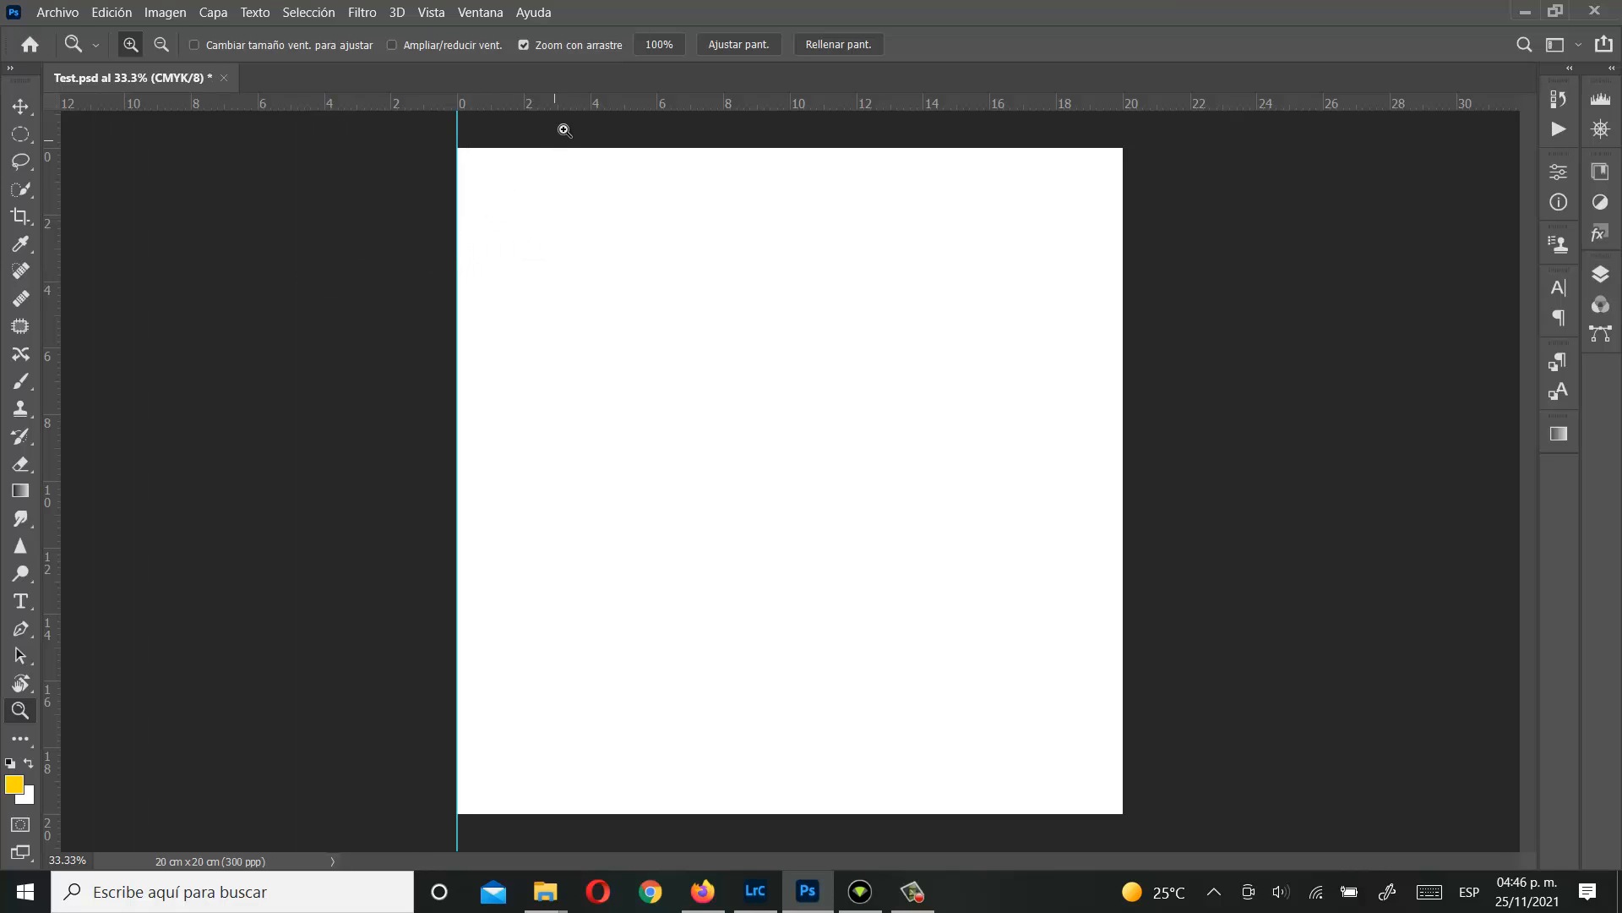
pyautogui.moveTo(580, 105); pyautogui.dragTo(575, 148)
pyautogui.moveTo(58, 279); pyautogui.dragTo(1122, 302)
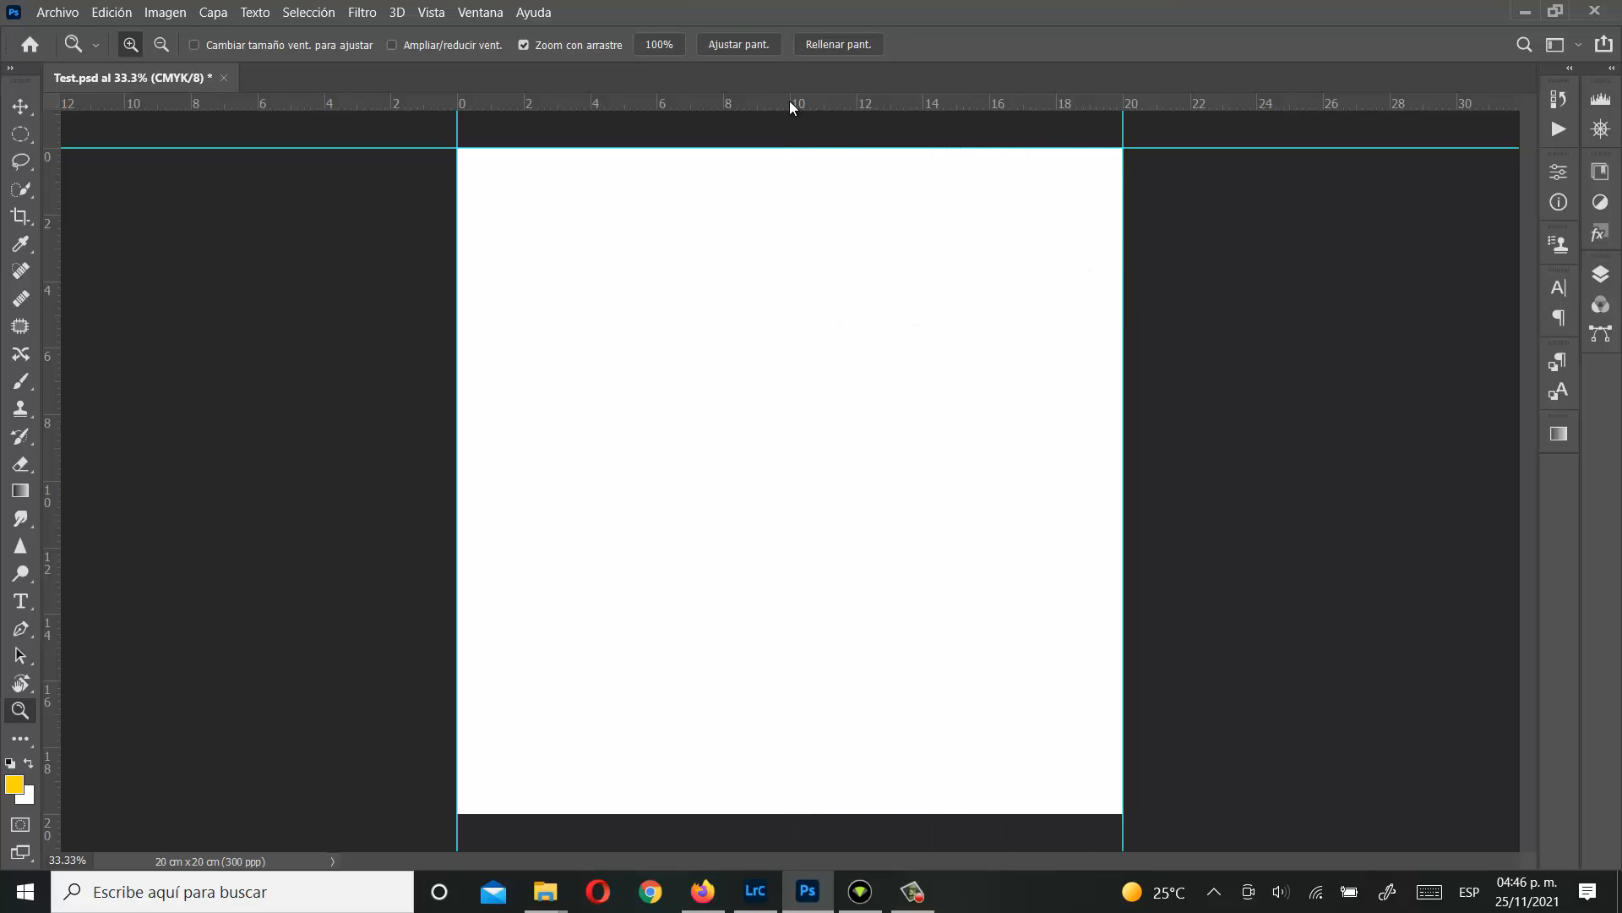
pyautogui.moveTo(789, 105); pyautogui.dragTo(823, 816)
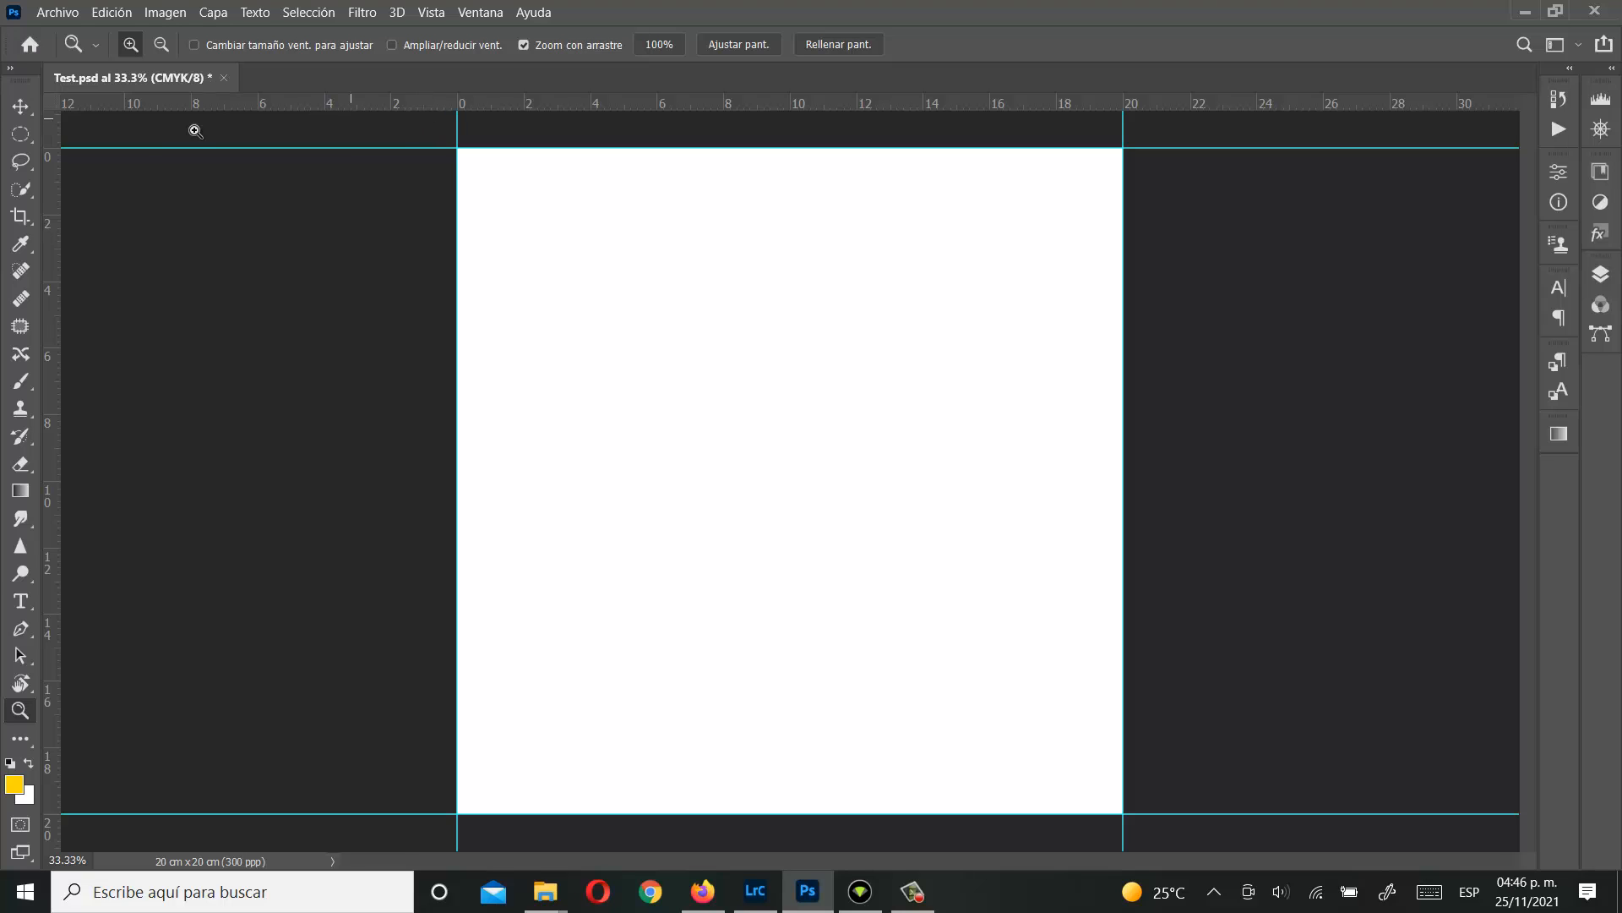
# Step: Review the ruler units keeping Centímetros, and hide the rulers and show them again
pyautogui.rightClick(786, 106)
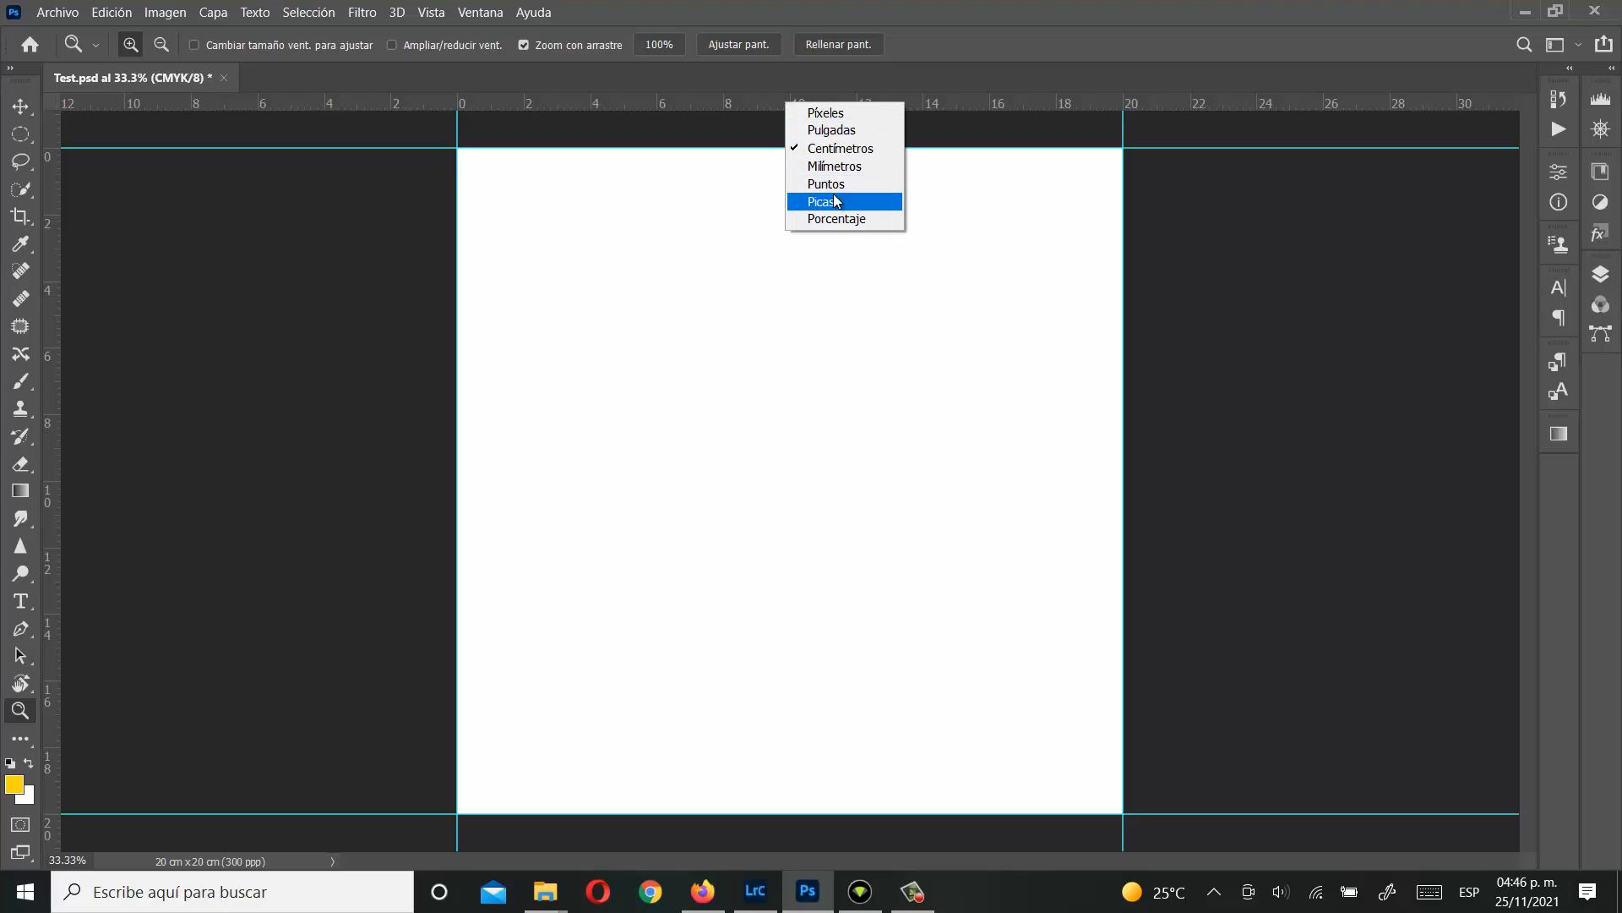
pyautogui.click(840, 149)
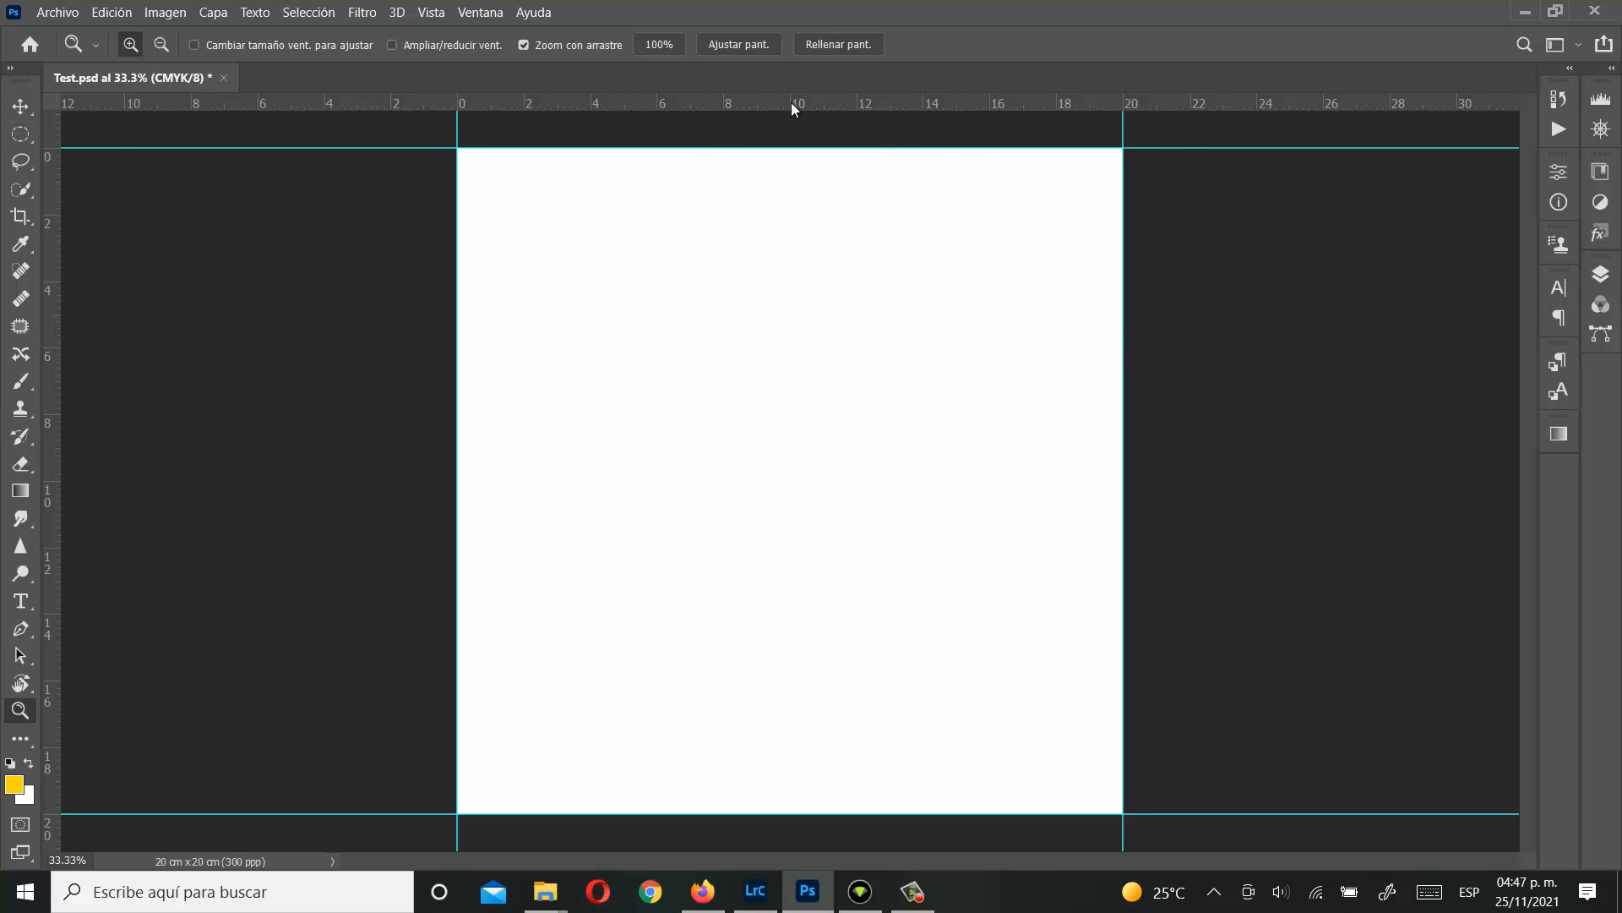
pyautogui.click(436, 13)
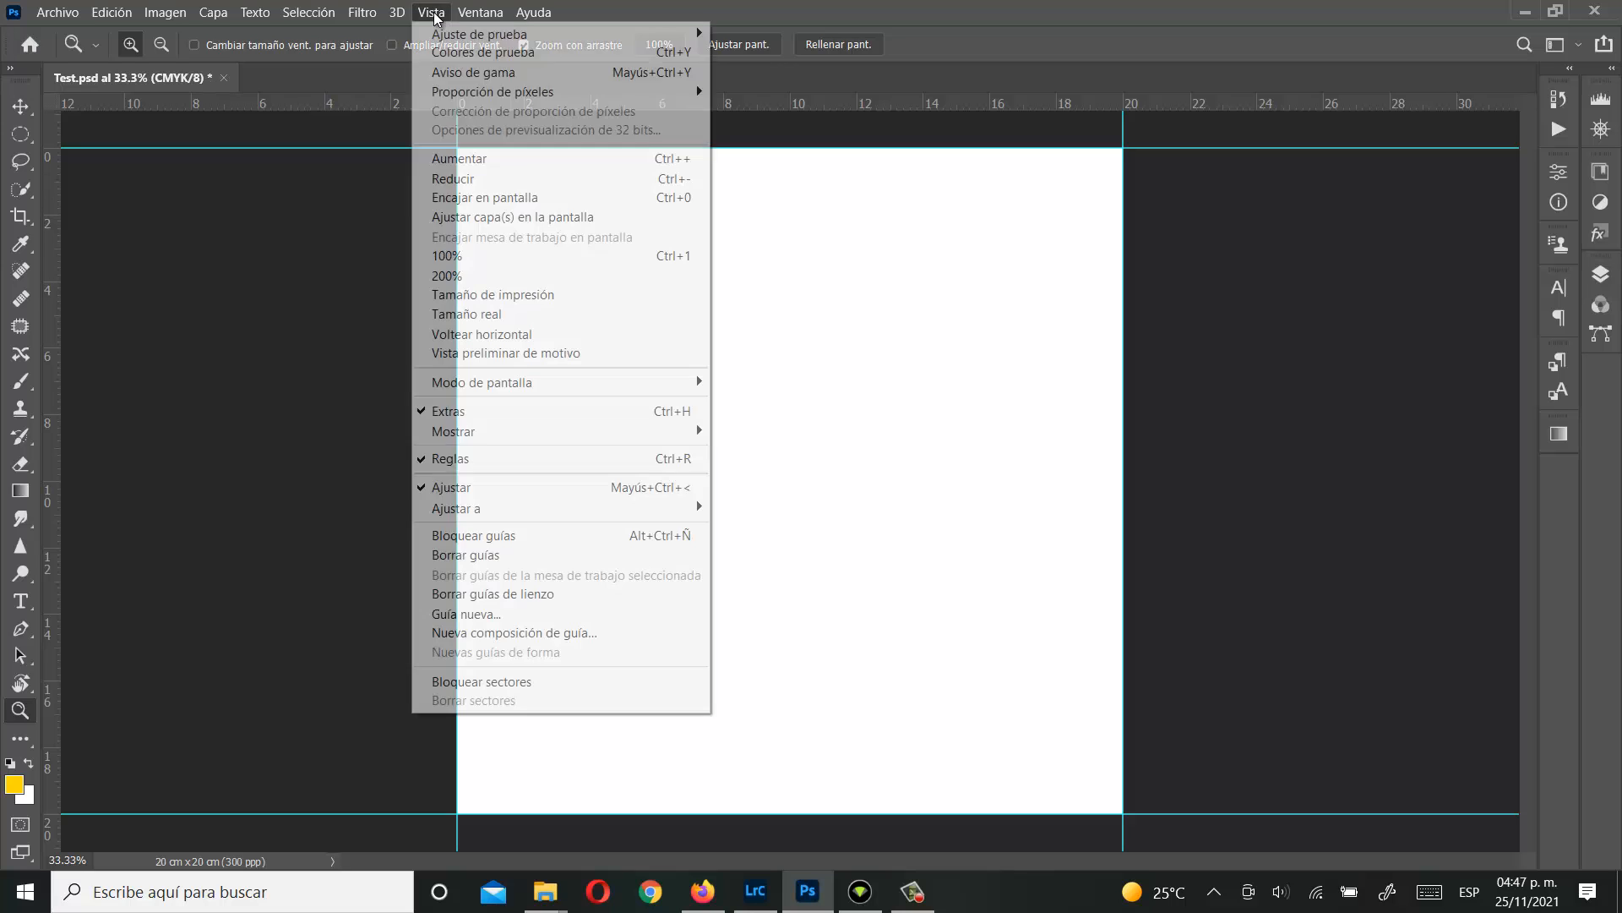
pyautogui.click(448, 459)
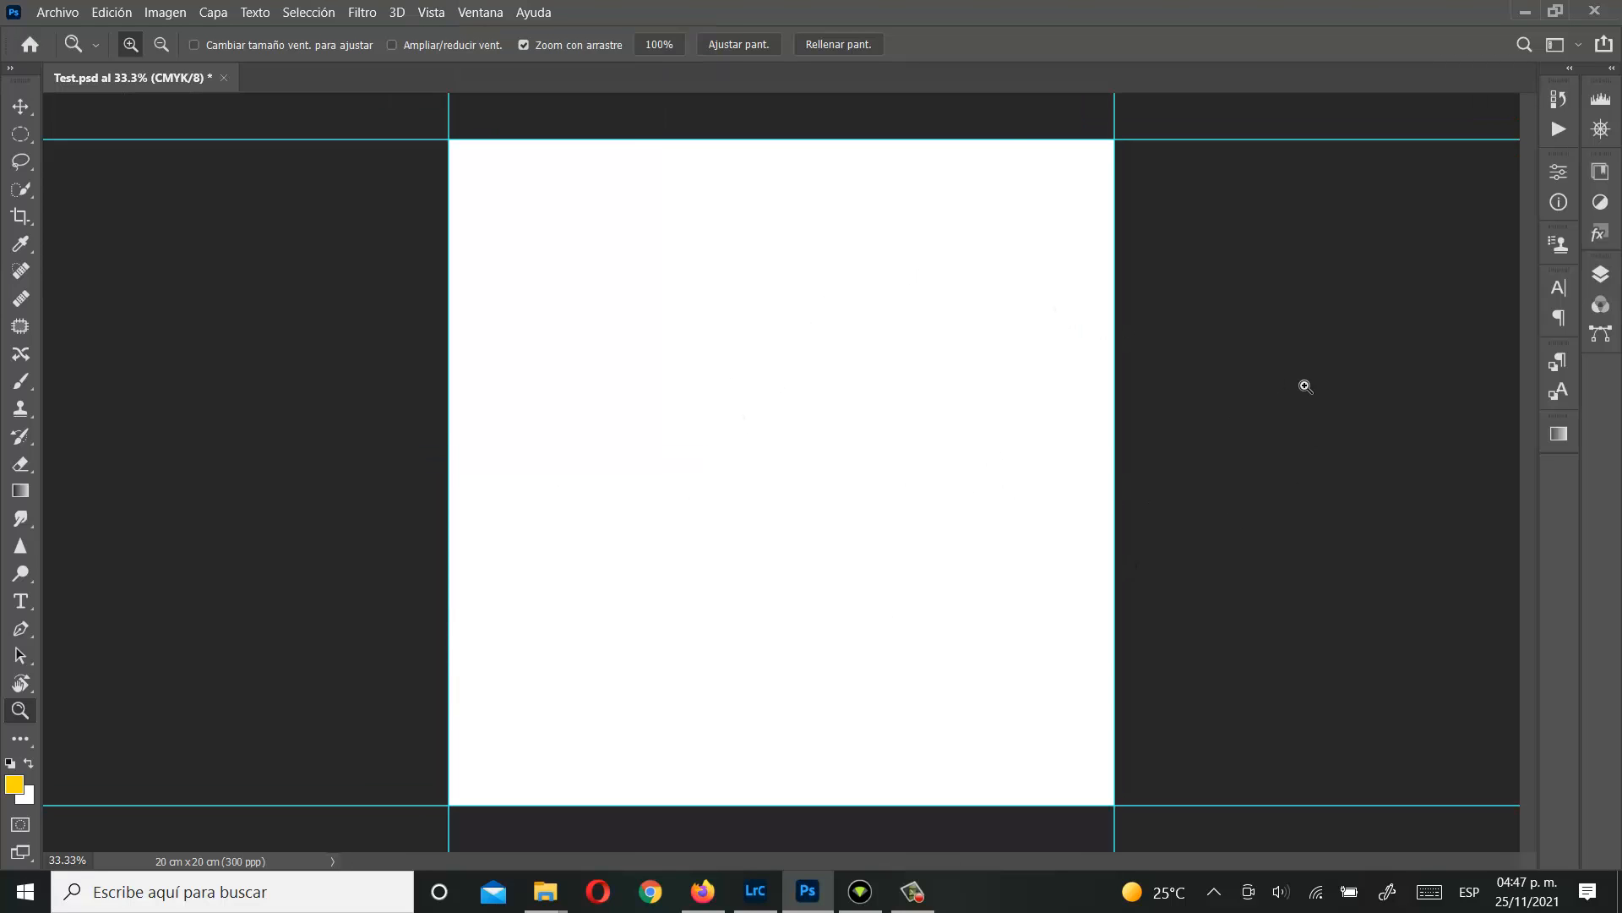
pyautogui.click(433, 13)
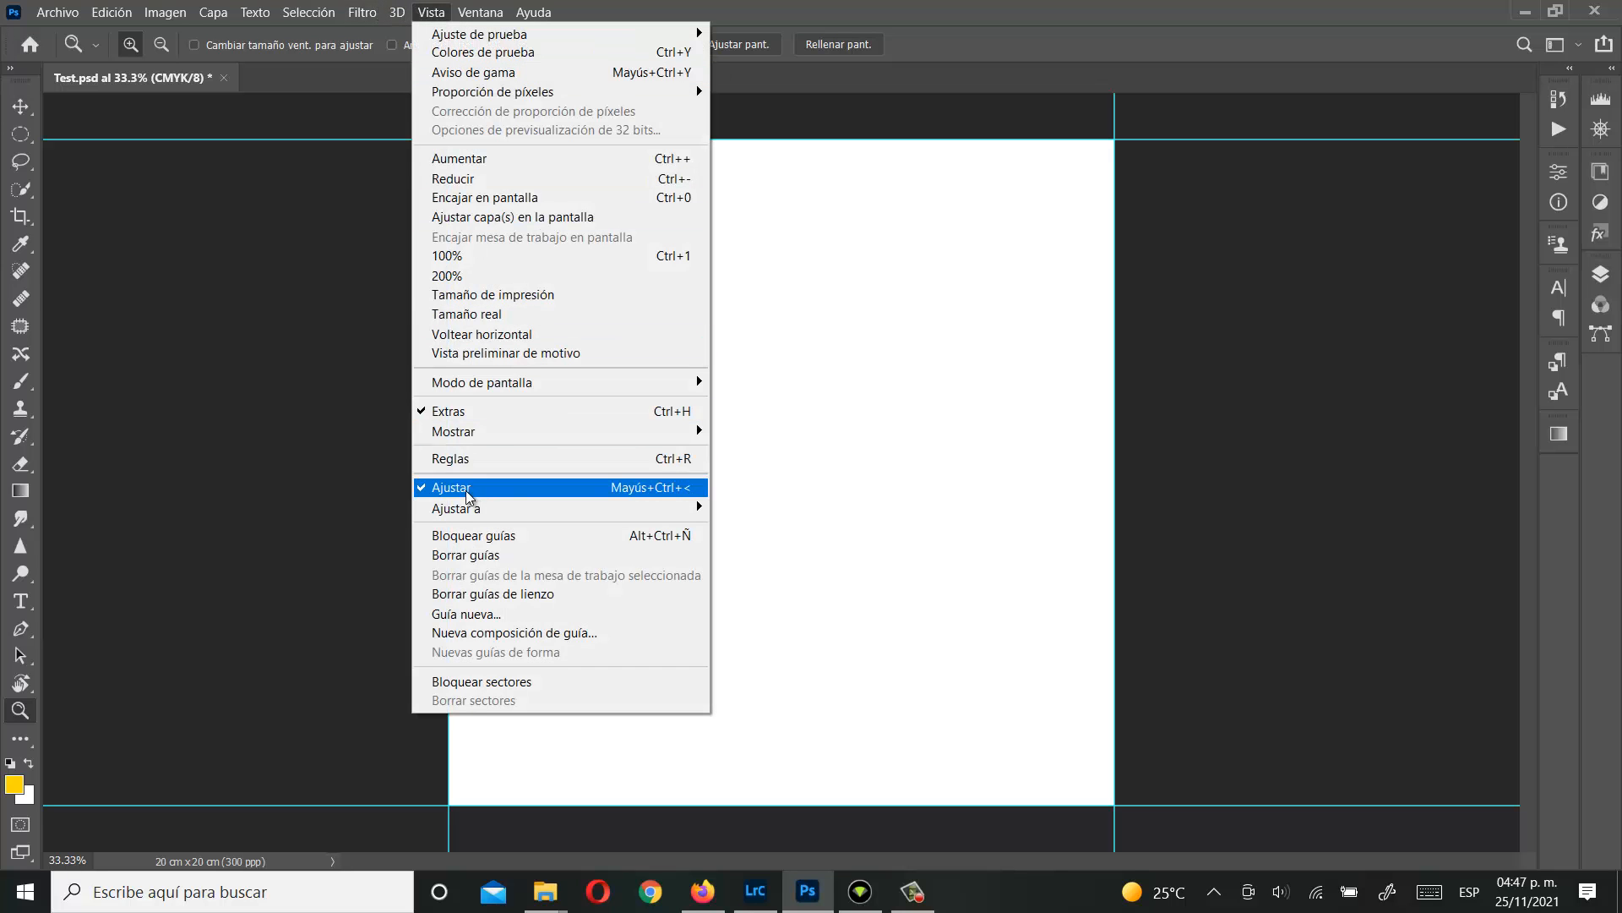
pyautogui.click(672, 459)
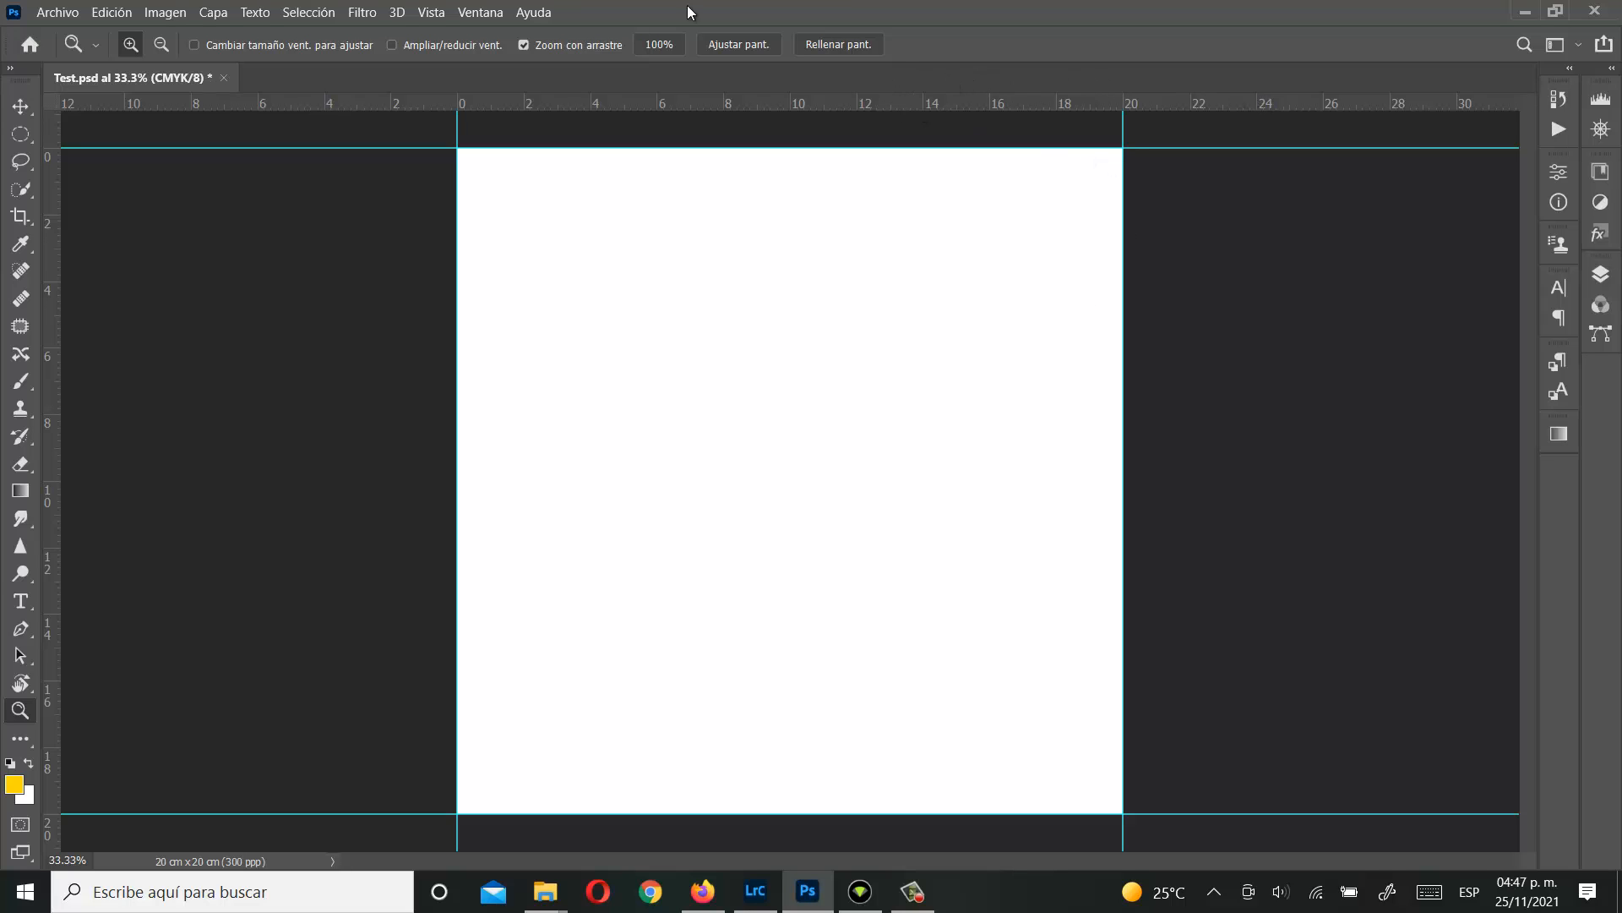
# Step: Look through the image colour modes and adjustments, the help entries and the options for creating new layers
pyautogui.click(169, 11)
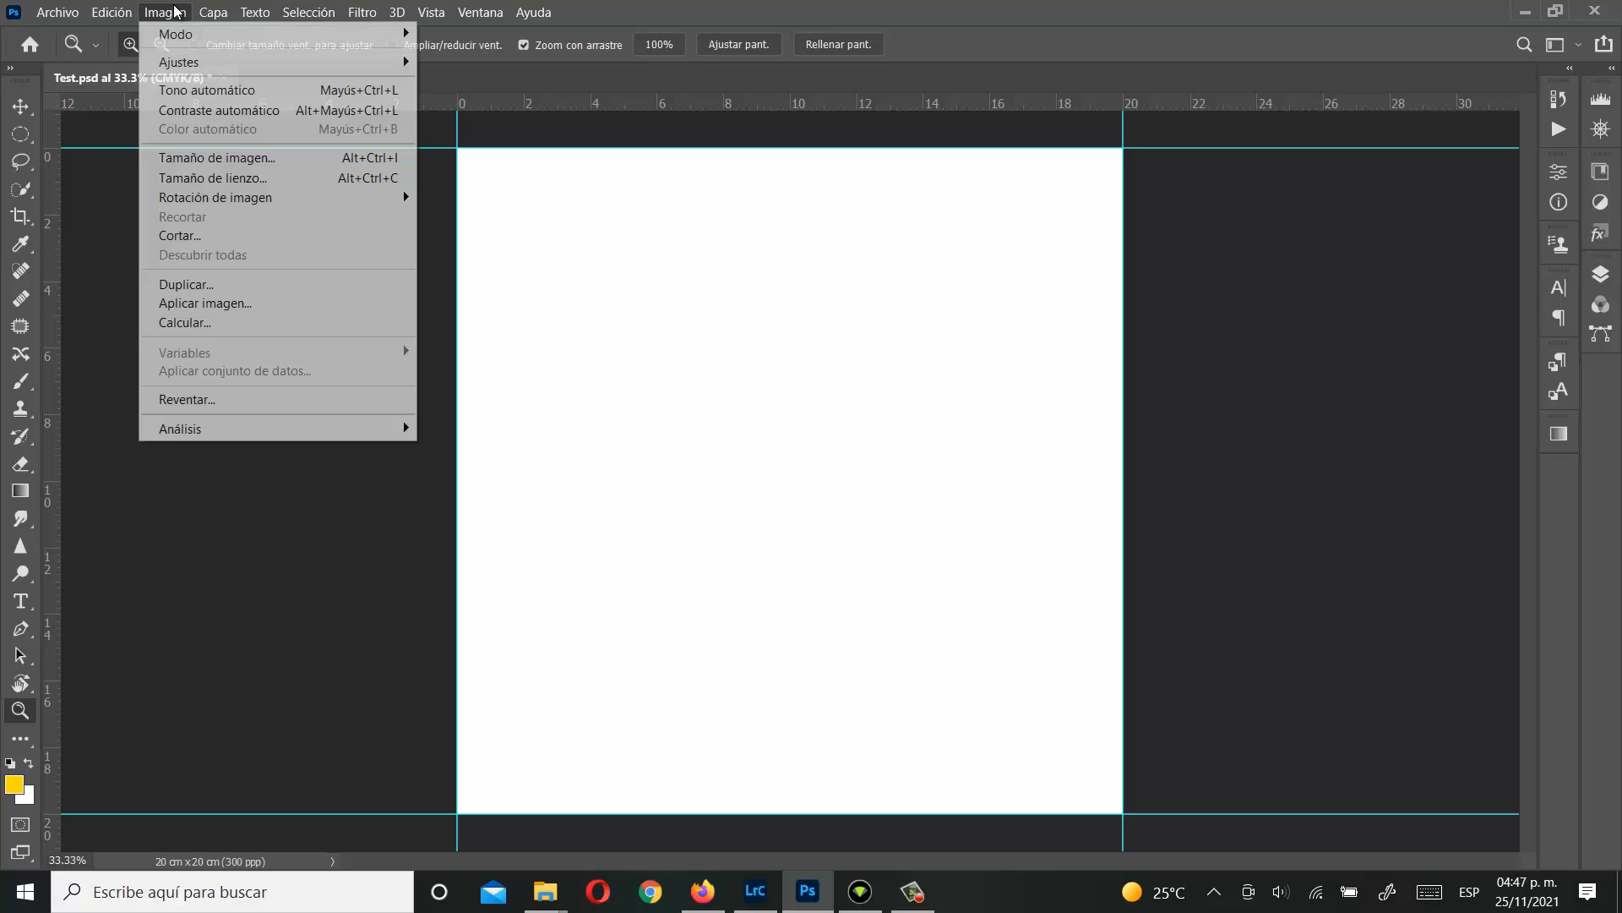
pyautogui.moveTo(226, 39)
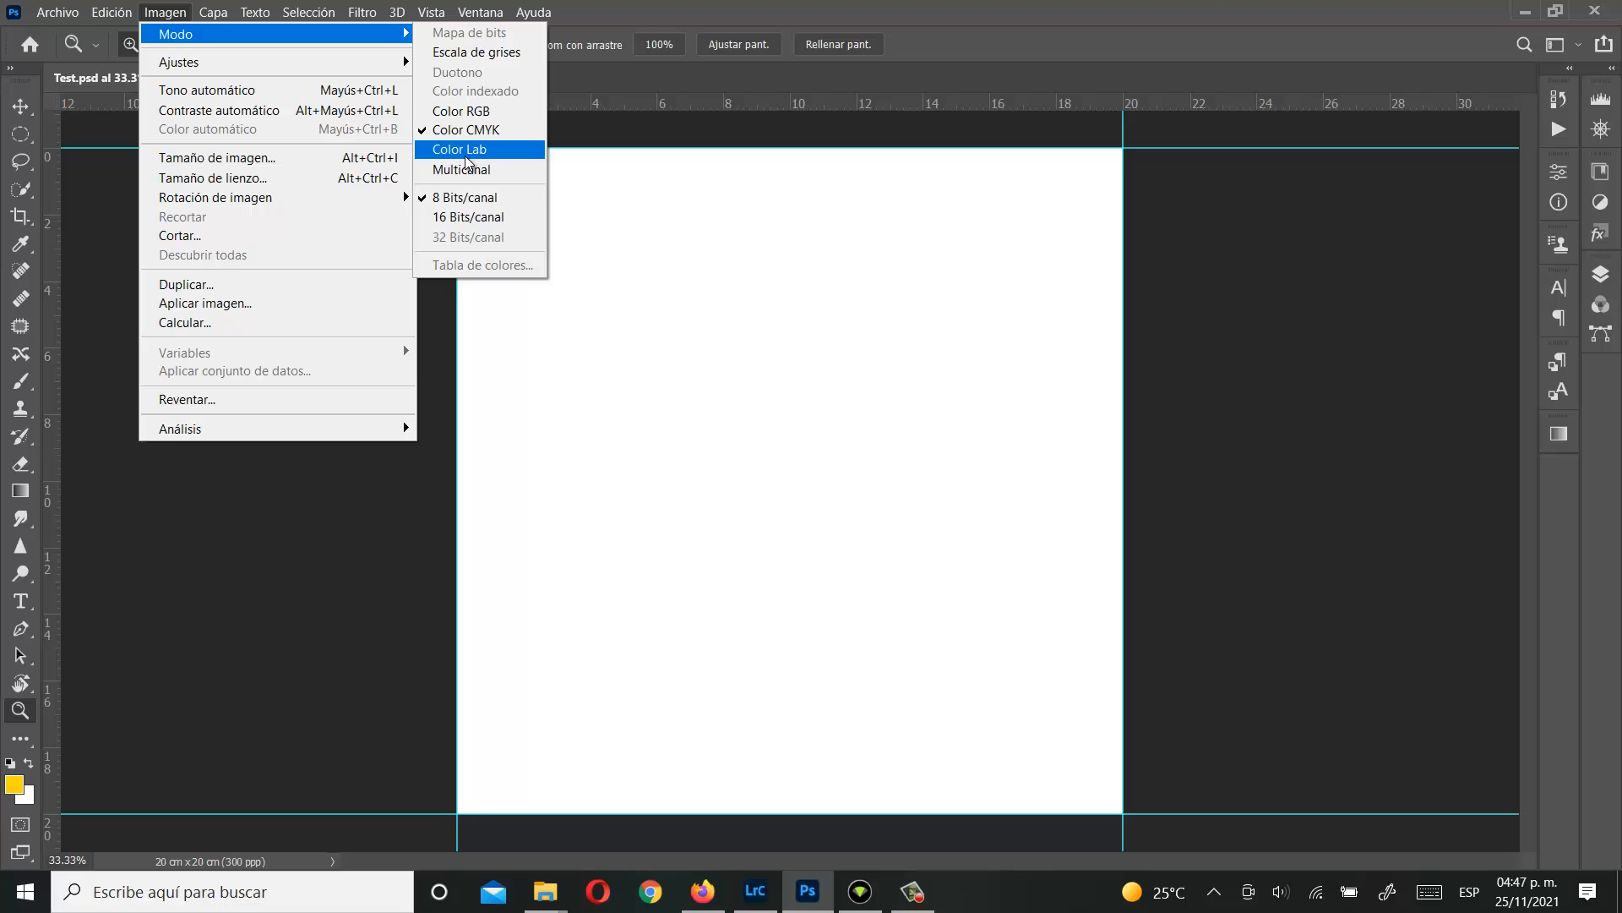
pyautogui.moveTo(279, 58)
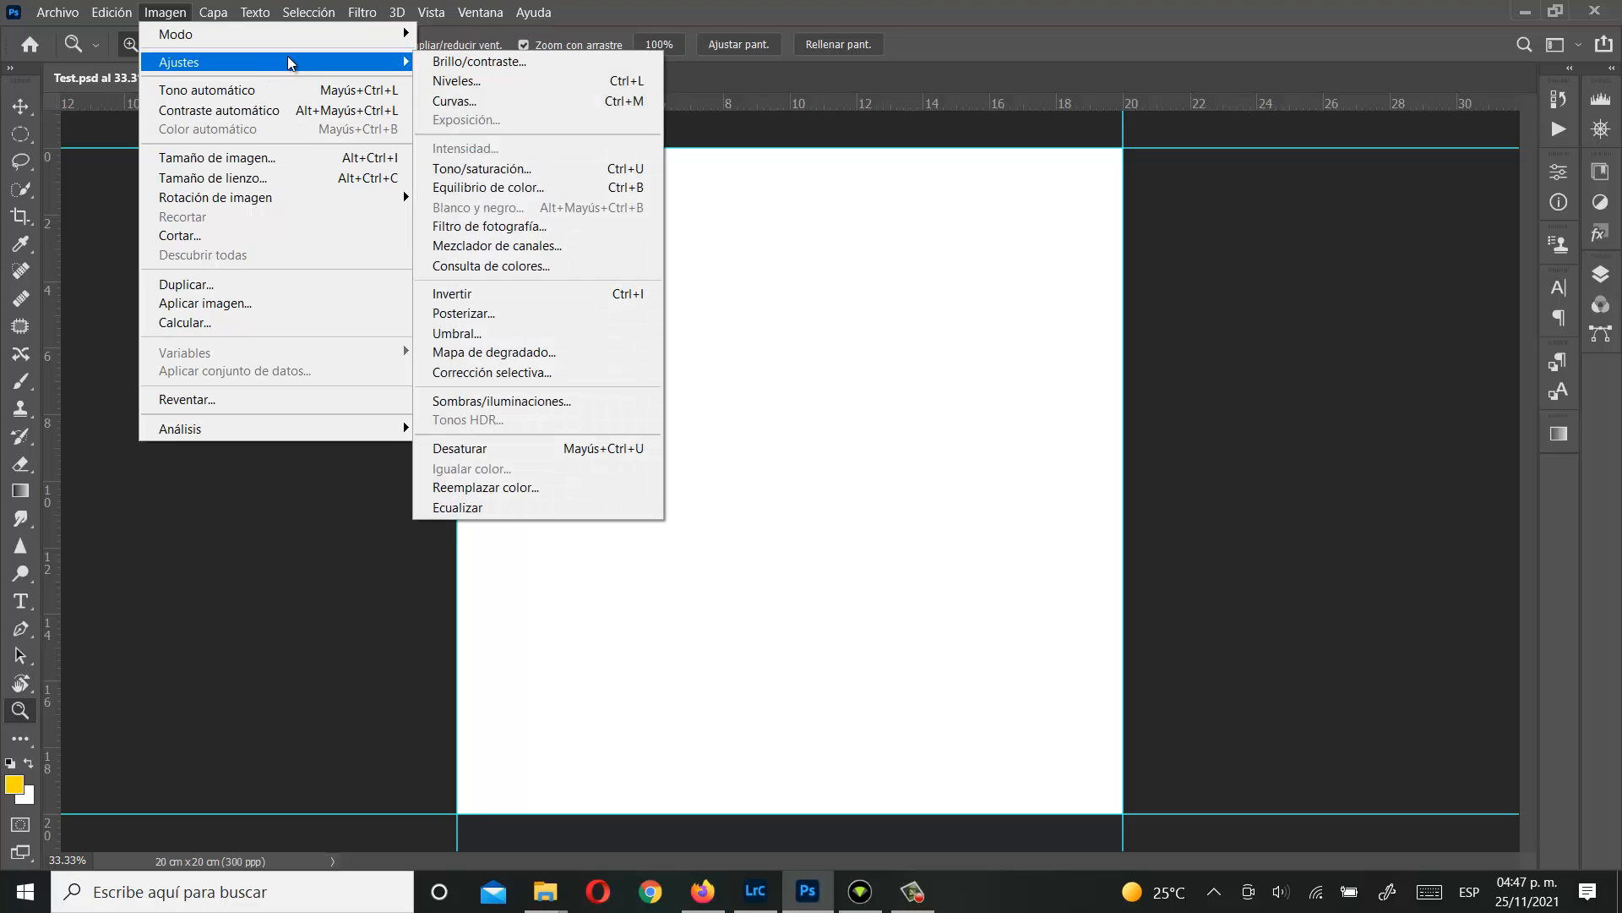
pyautogui.moveTo(533, 12)
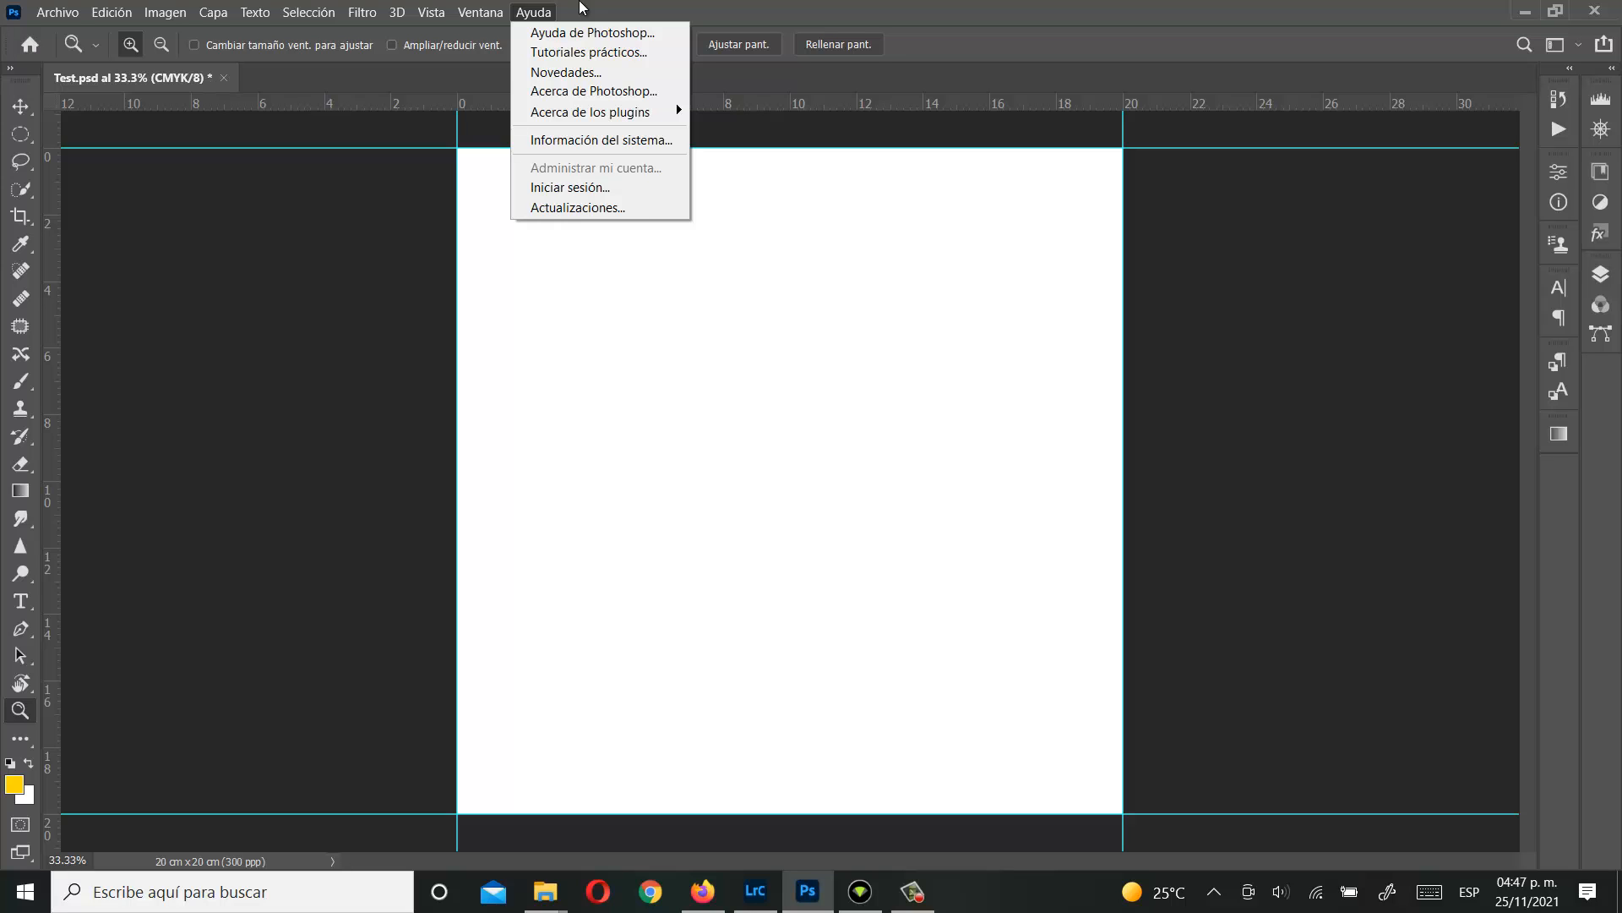
pyautogui.click(647, 8)
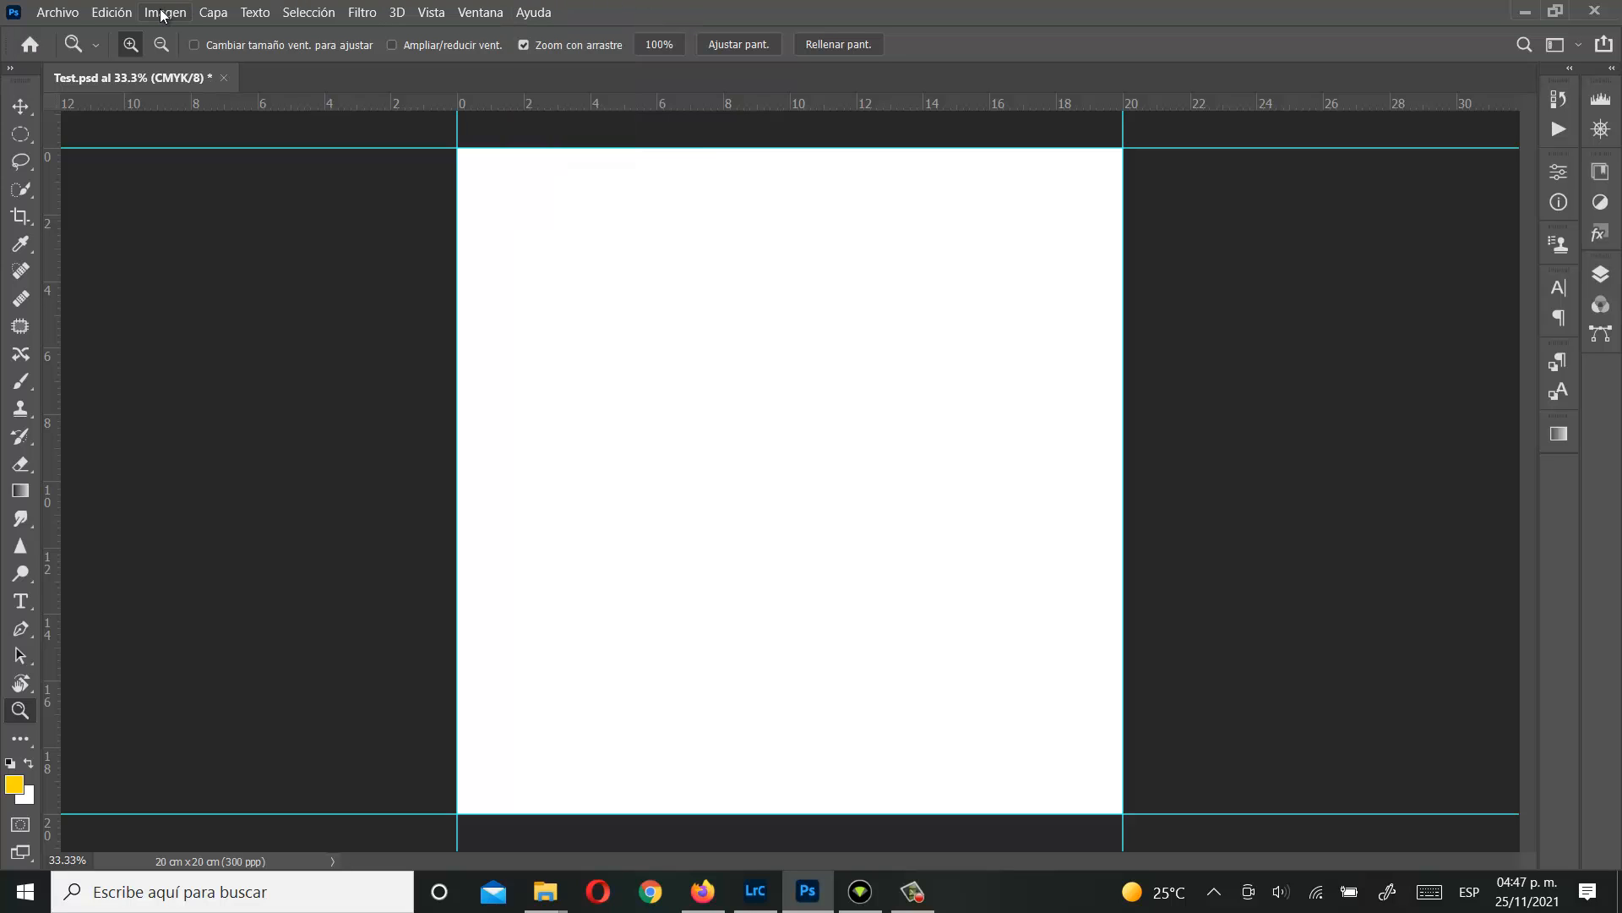
pyautogui.click(215, 14)
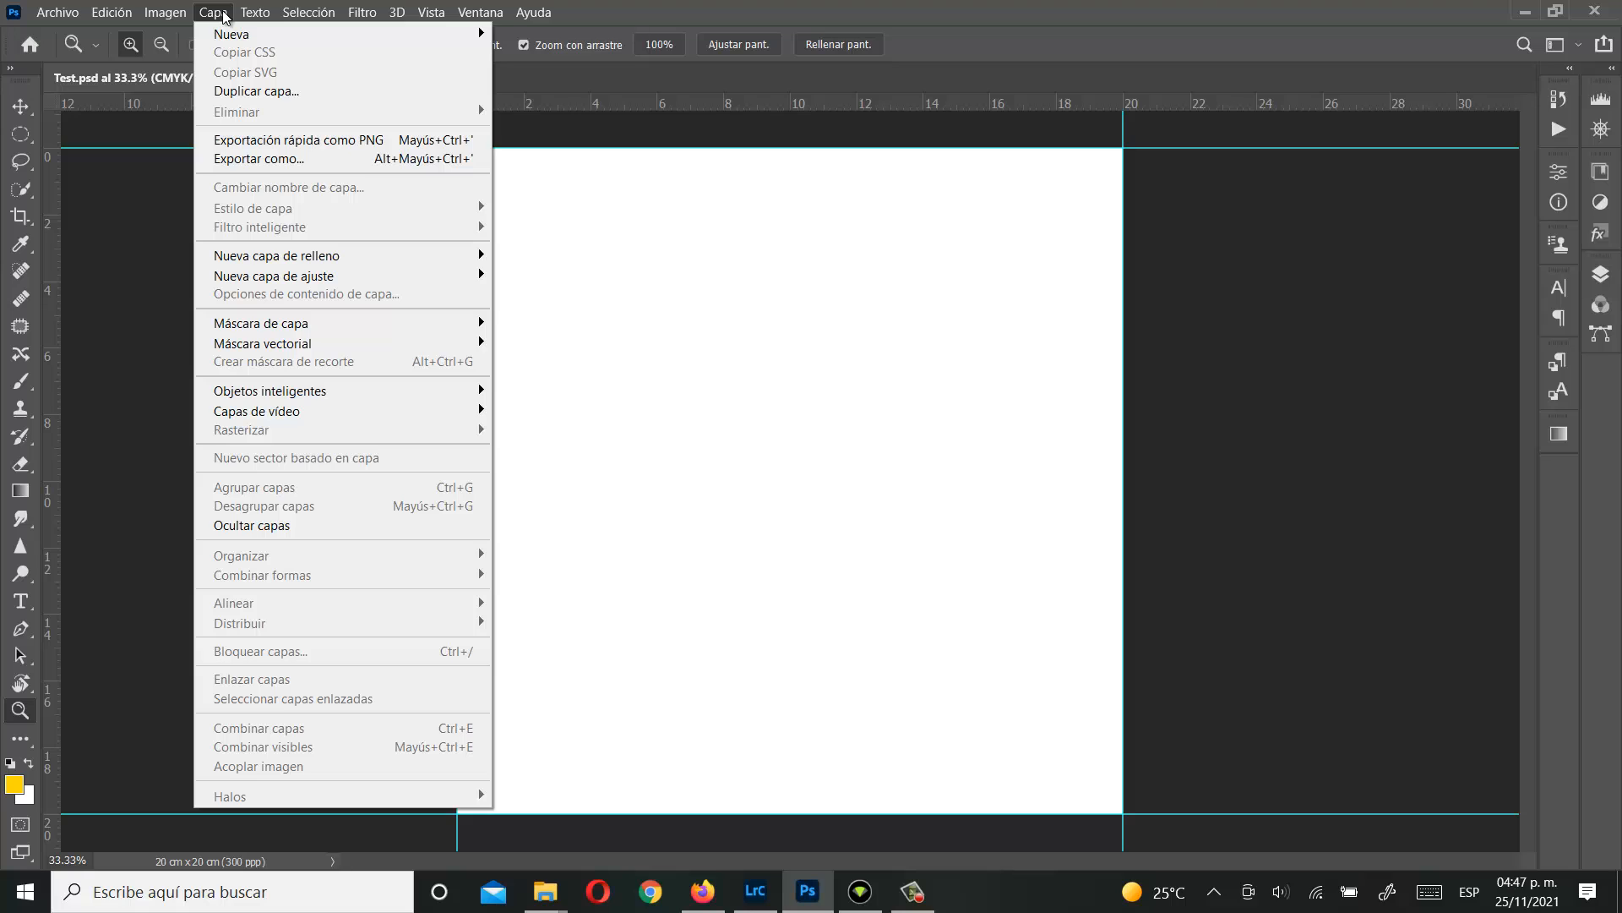
pyautogui.moveTo(245, 38)
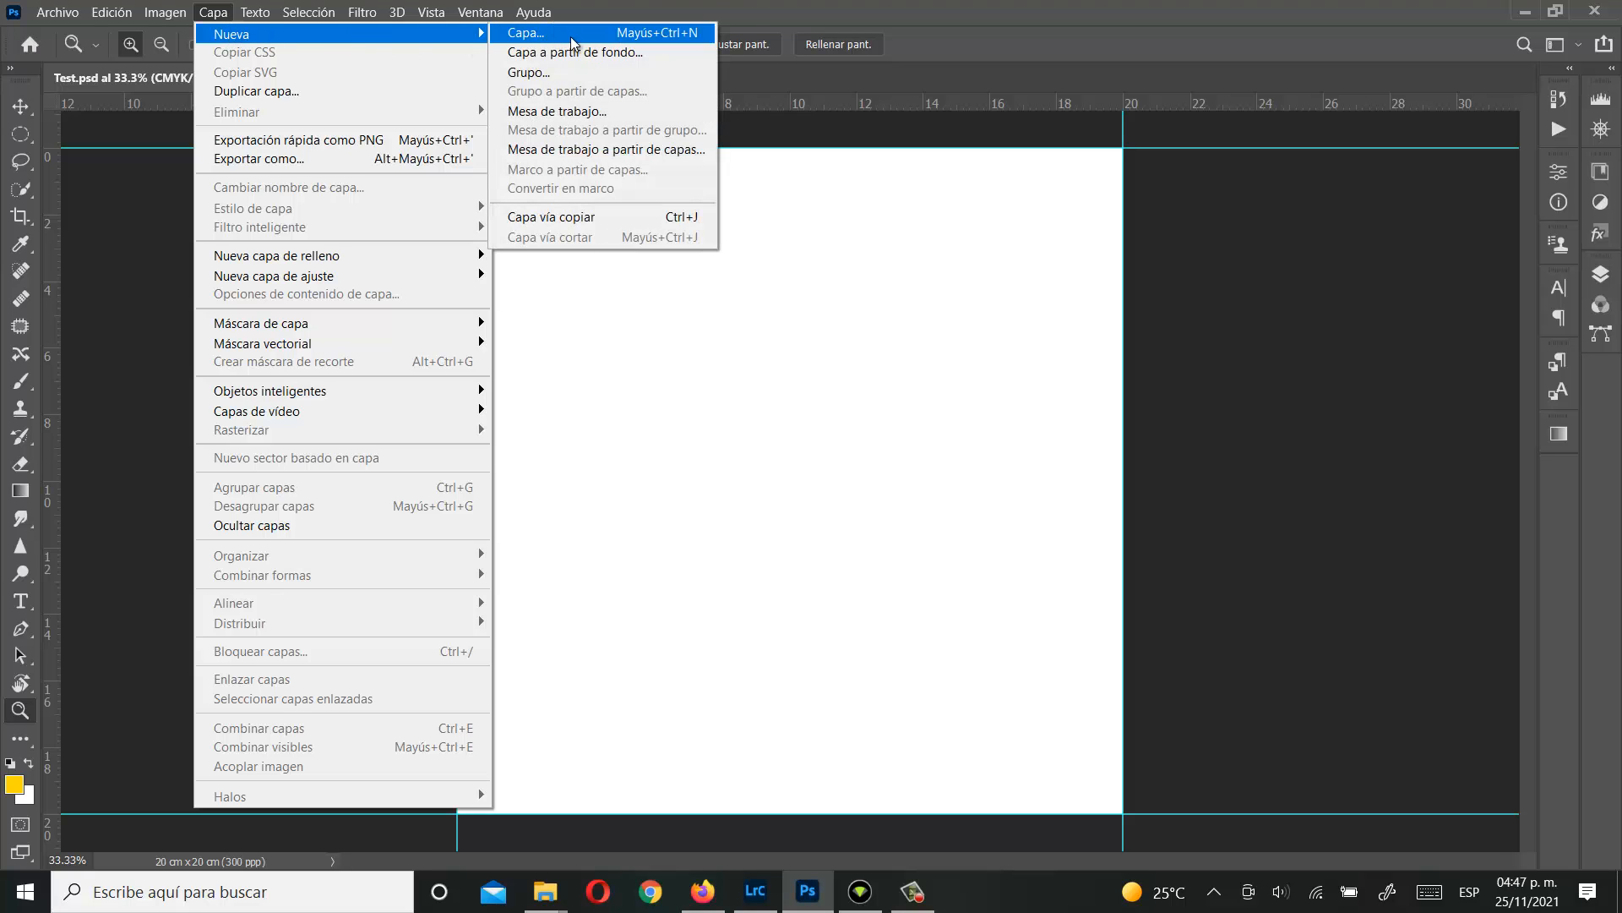
pyautogui.click(733, 7)
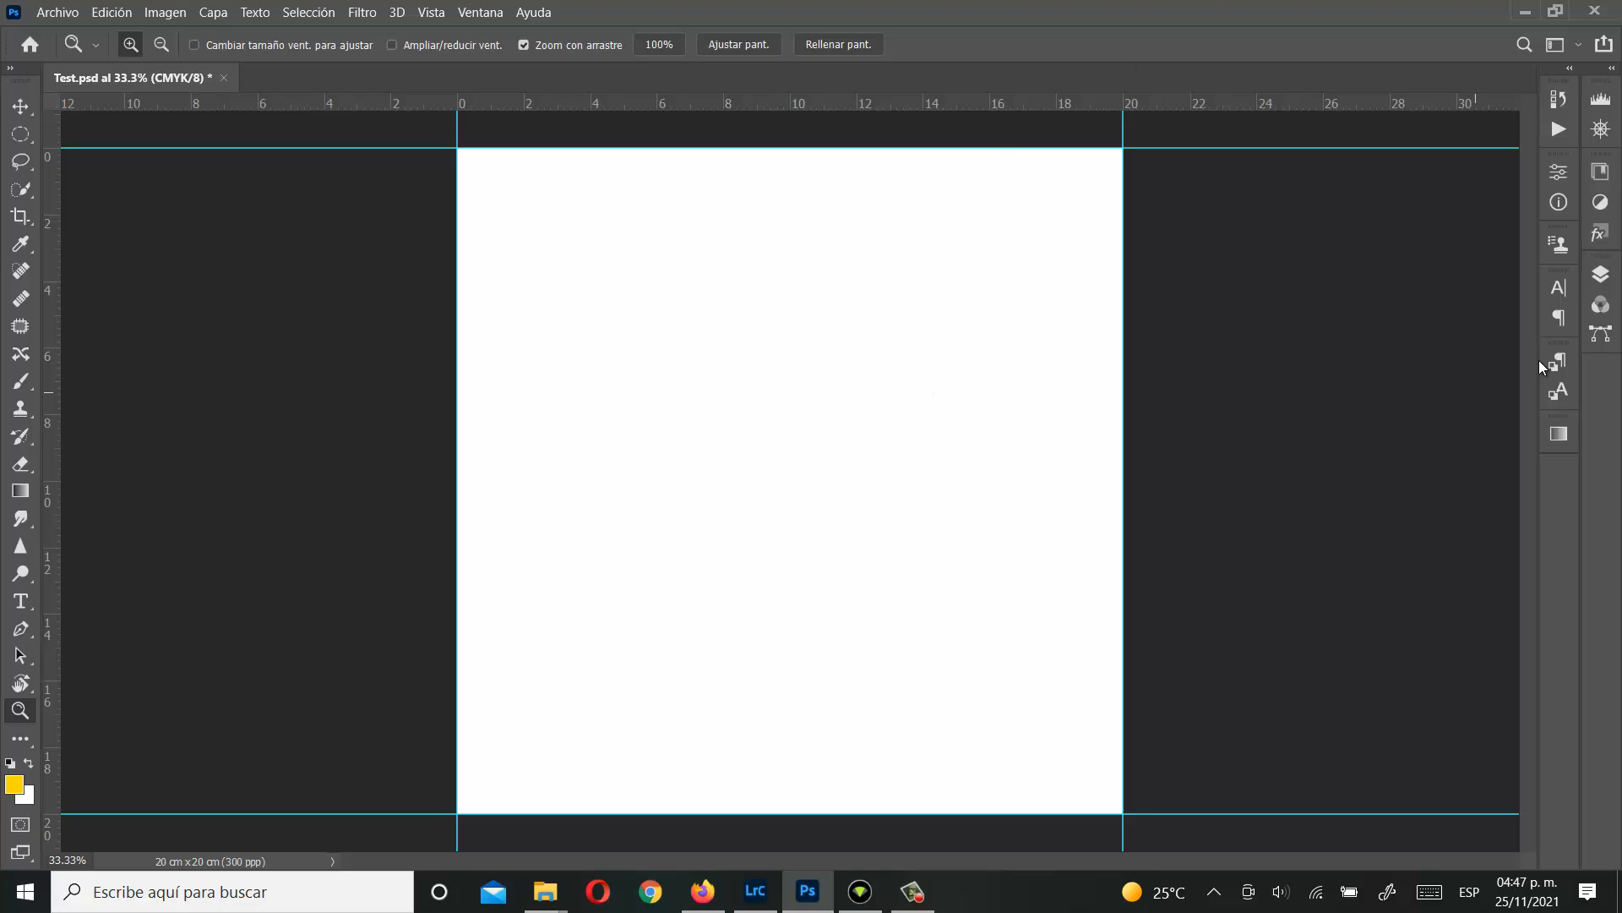
# Step: View the Capas panel, and move it into its own group below Trazados in the dock
pyautogui.click(1599, 275)
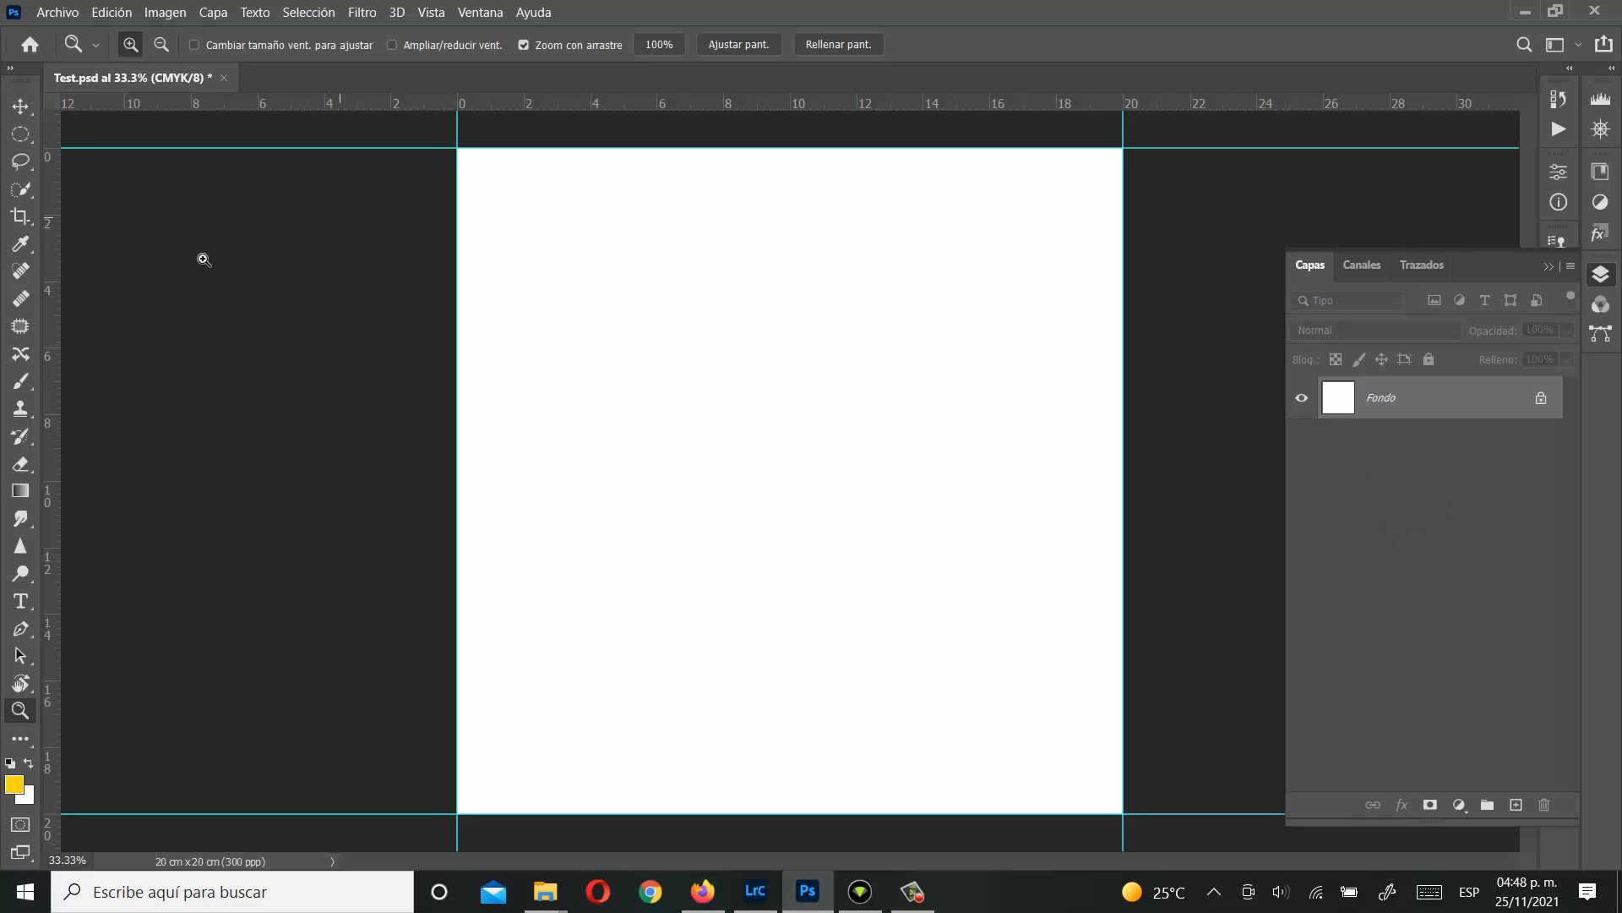
pyautogui.click(1600, 275)
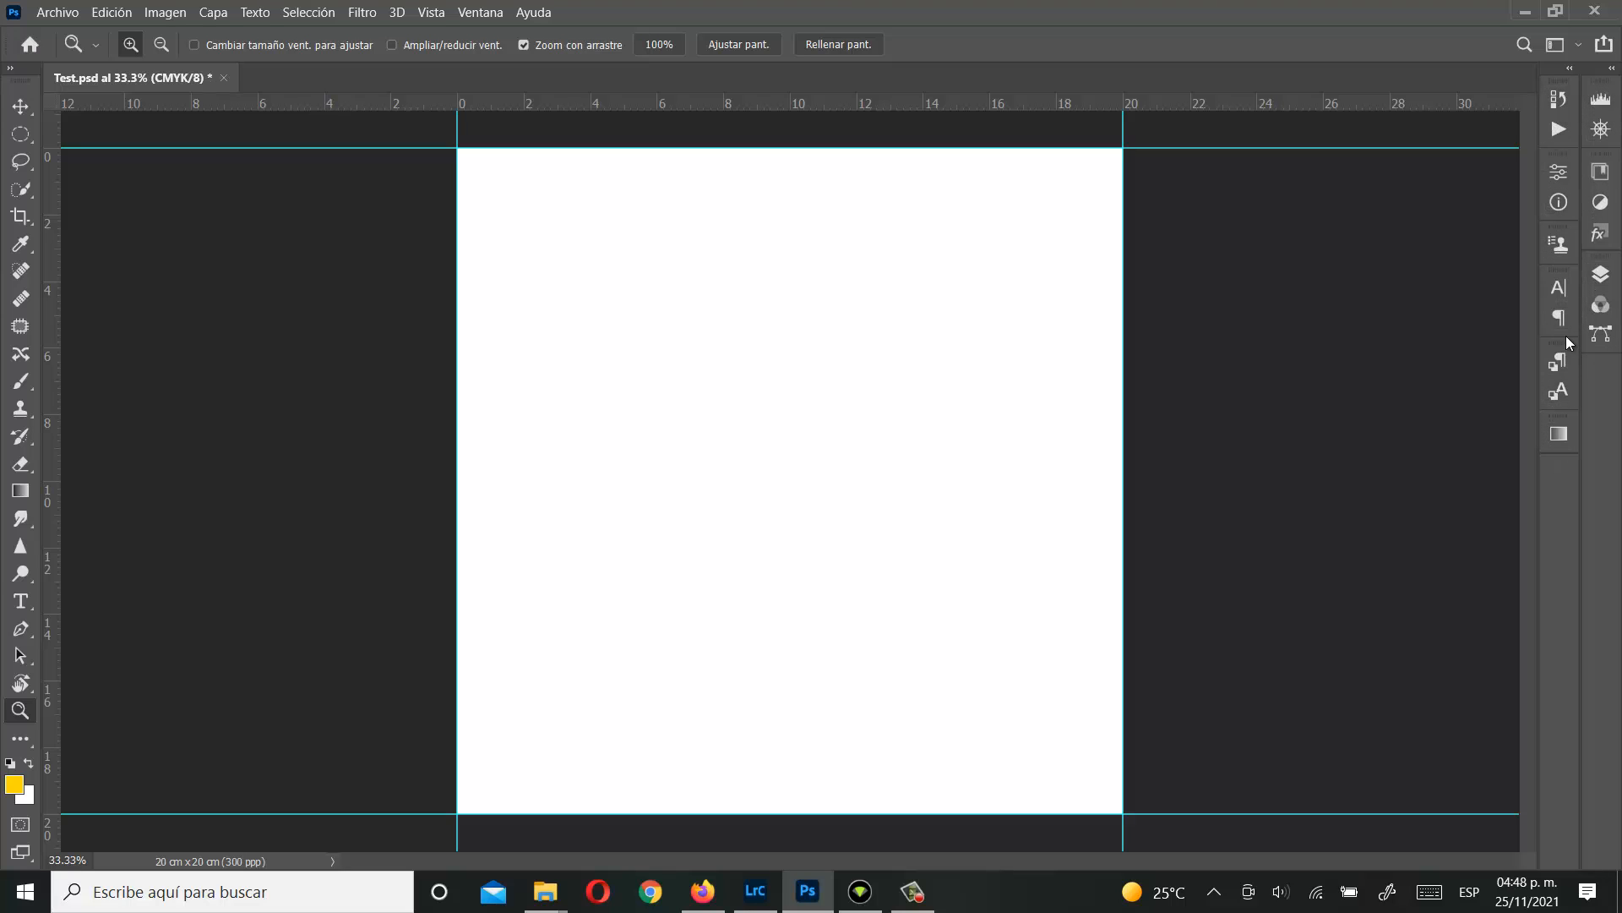
pyautogui.moveTo(1606, 278); pyautogui.dragTo(1560, 489)
pyautogui.moveTo(1555, 485); pyautogui.dragTo(1605, 361)
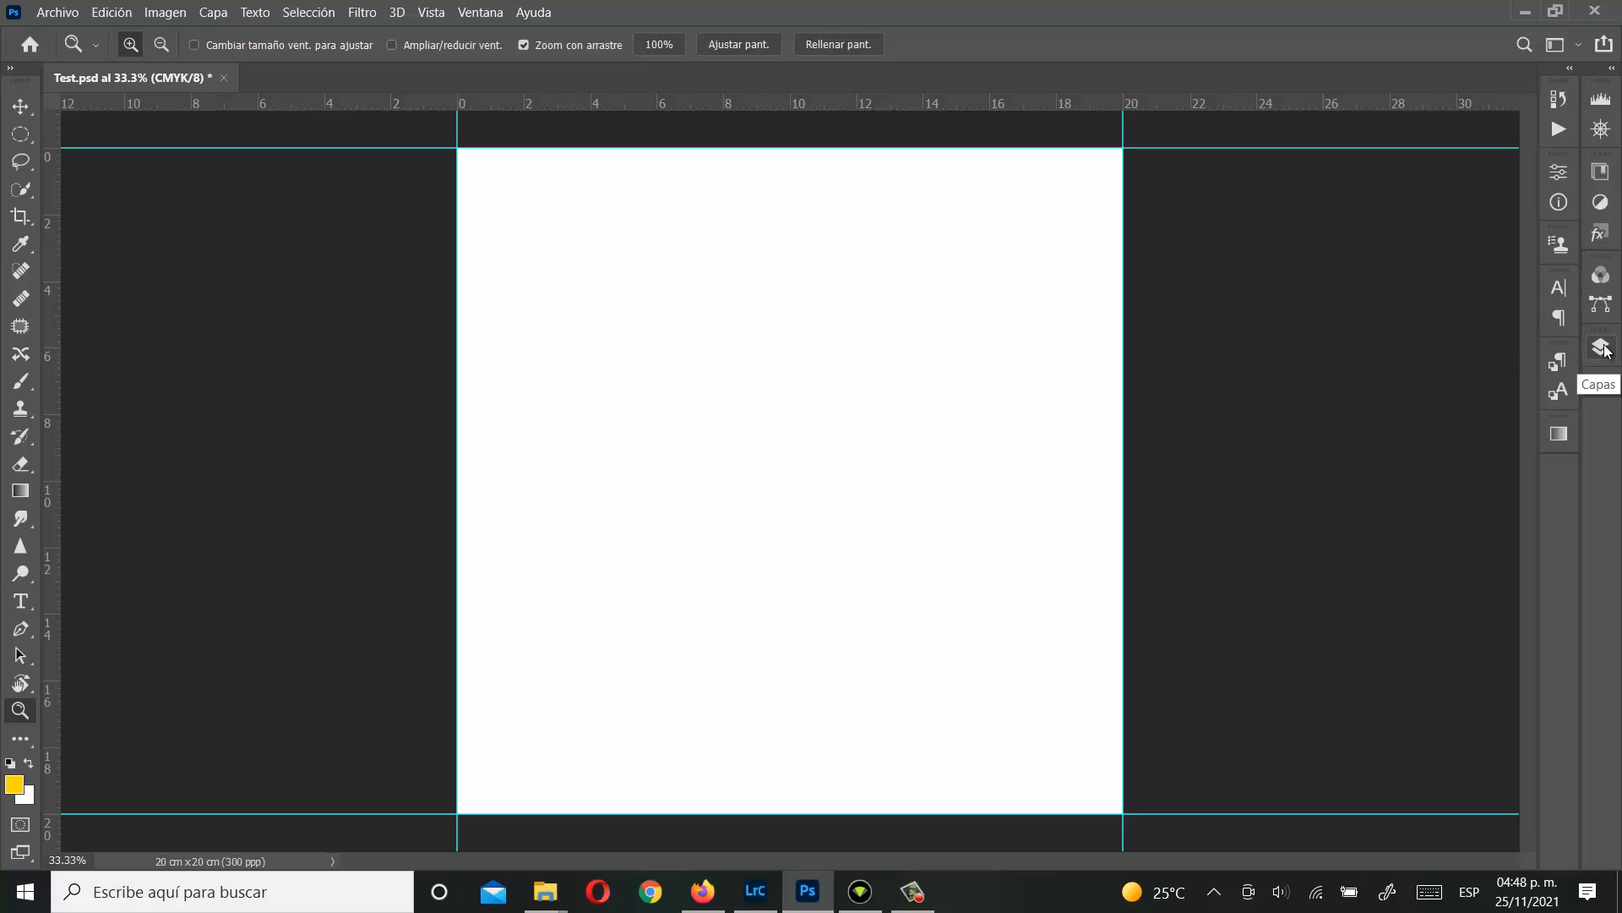
# Step: Undock and close the Capas panel, and restore it to its place below Trazados in the dock
pyautogui.moveTo(1605, 351); pyautogui.dragTo(1360, 250)
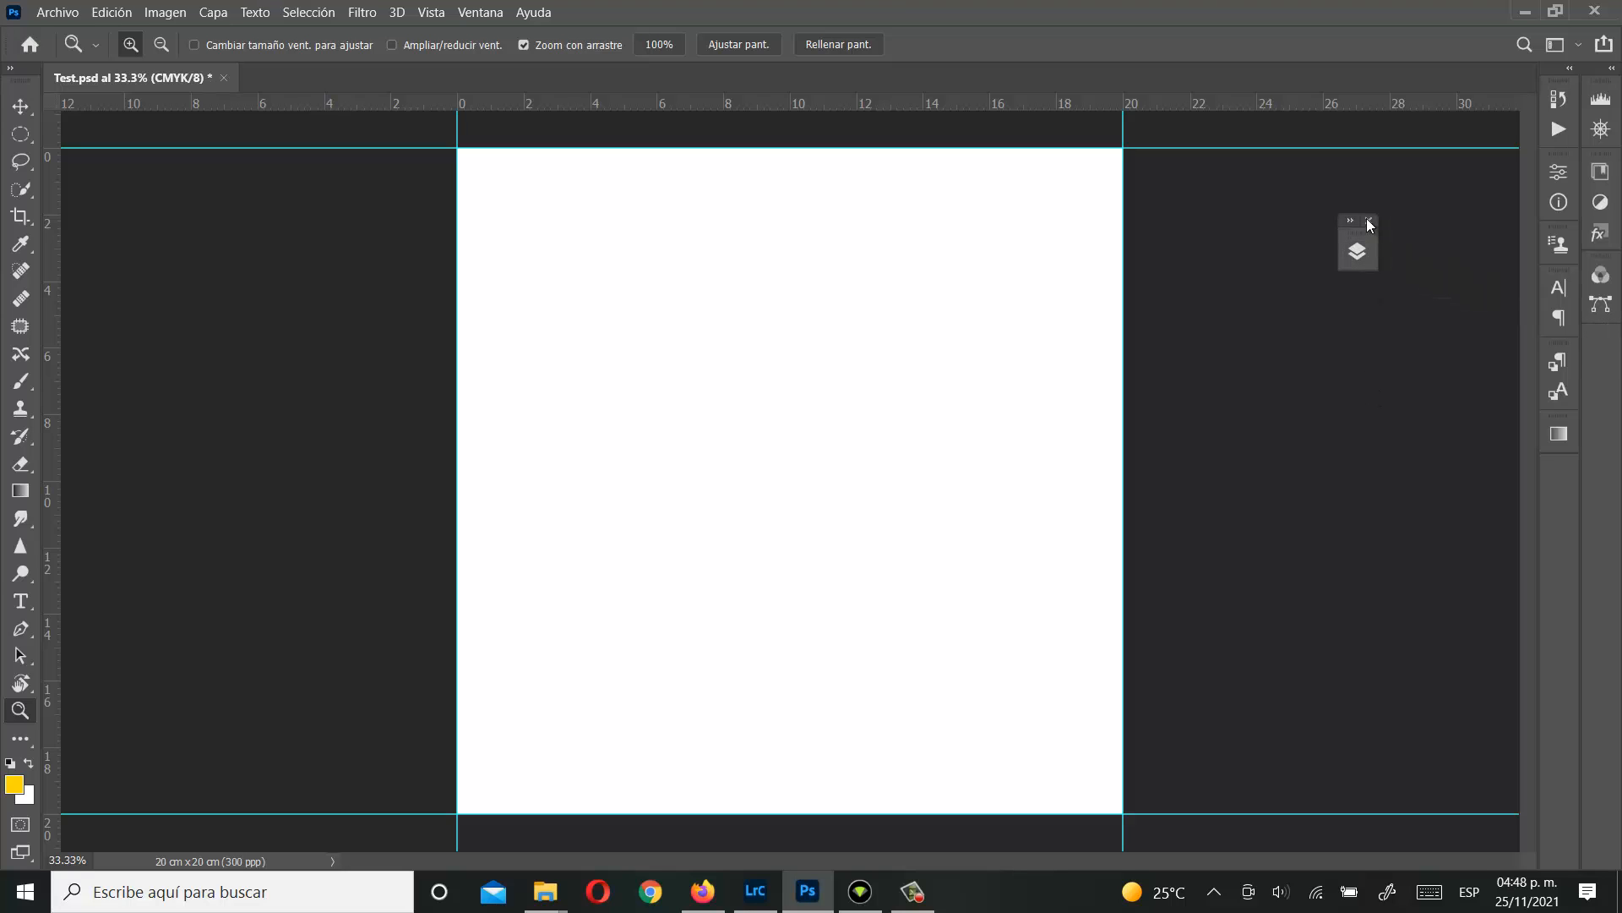
pyautogui.click(1370, 220)
pyautogui.click(480, 12)
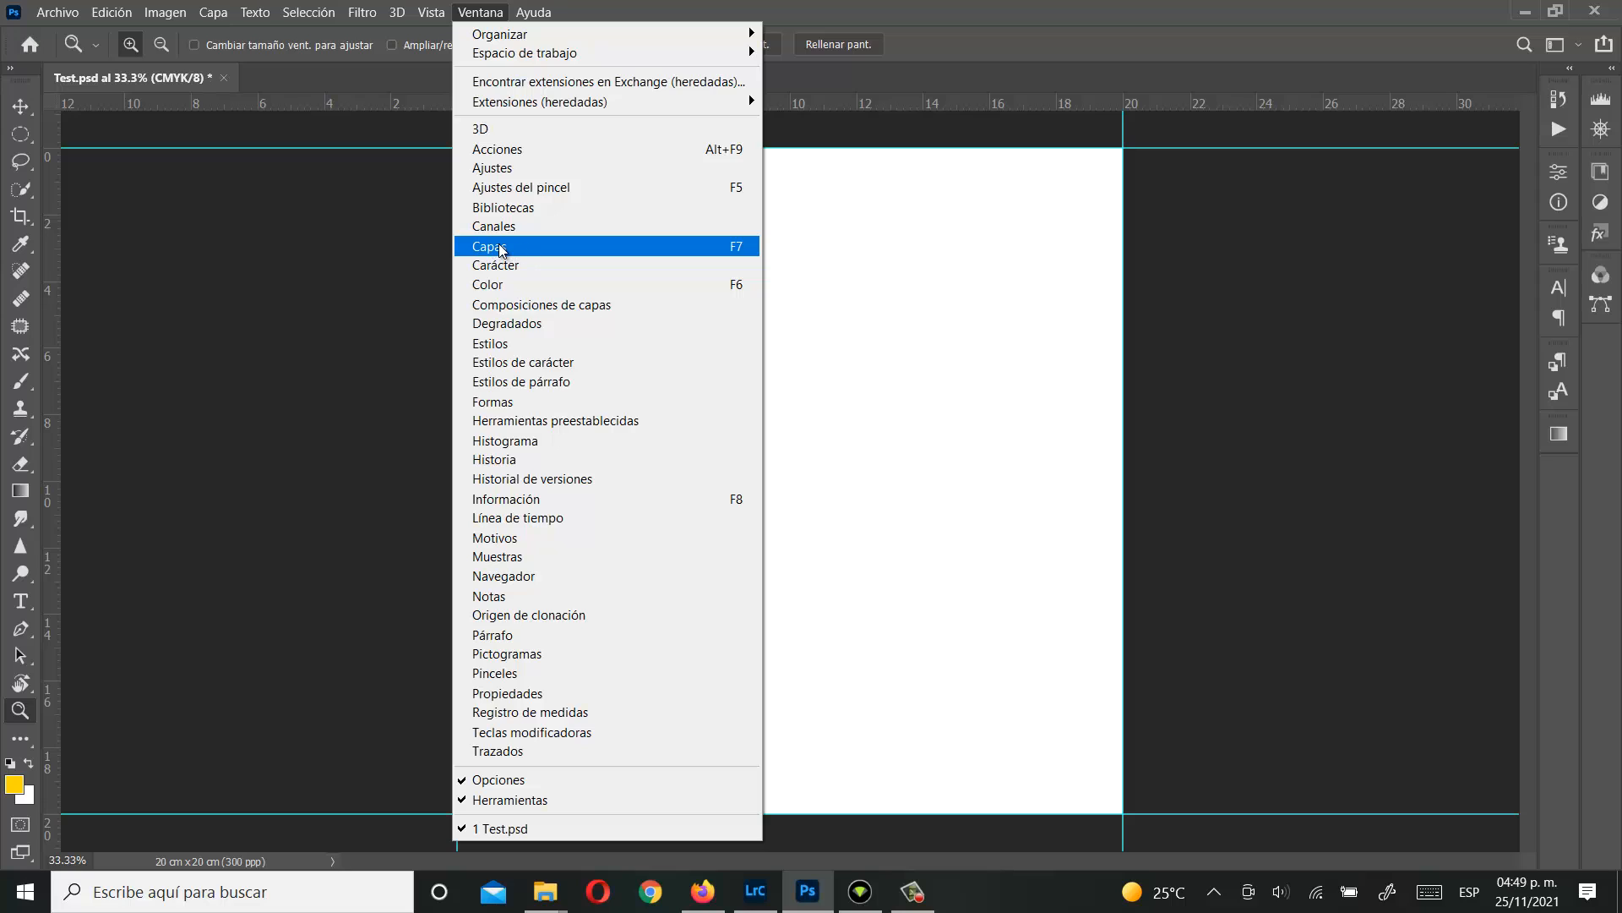
pyautogui.click(574, 248)
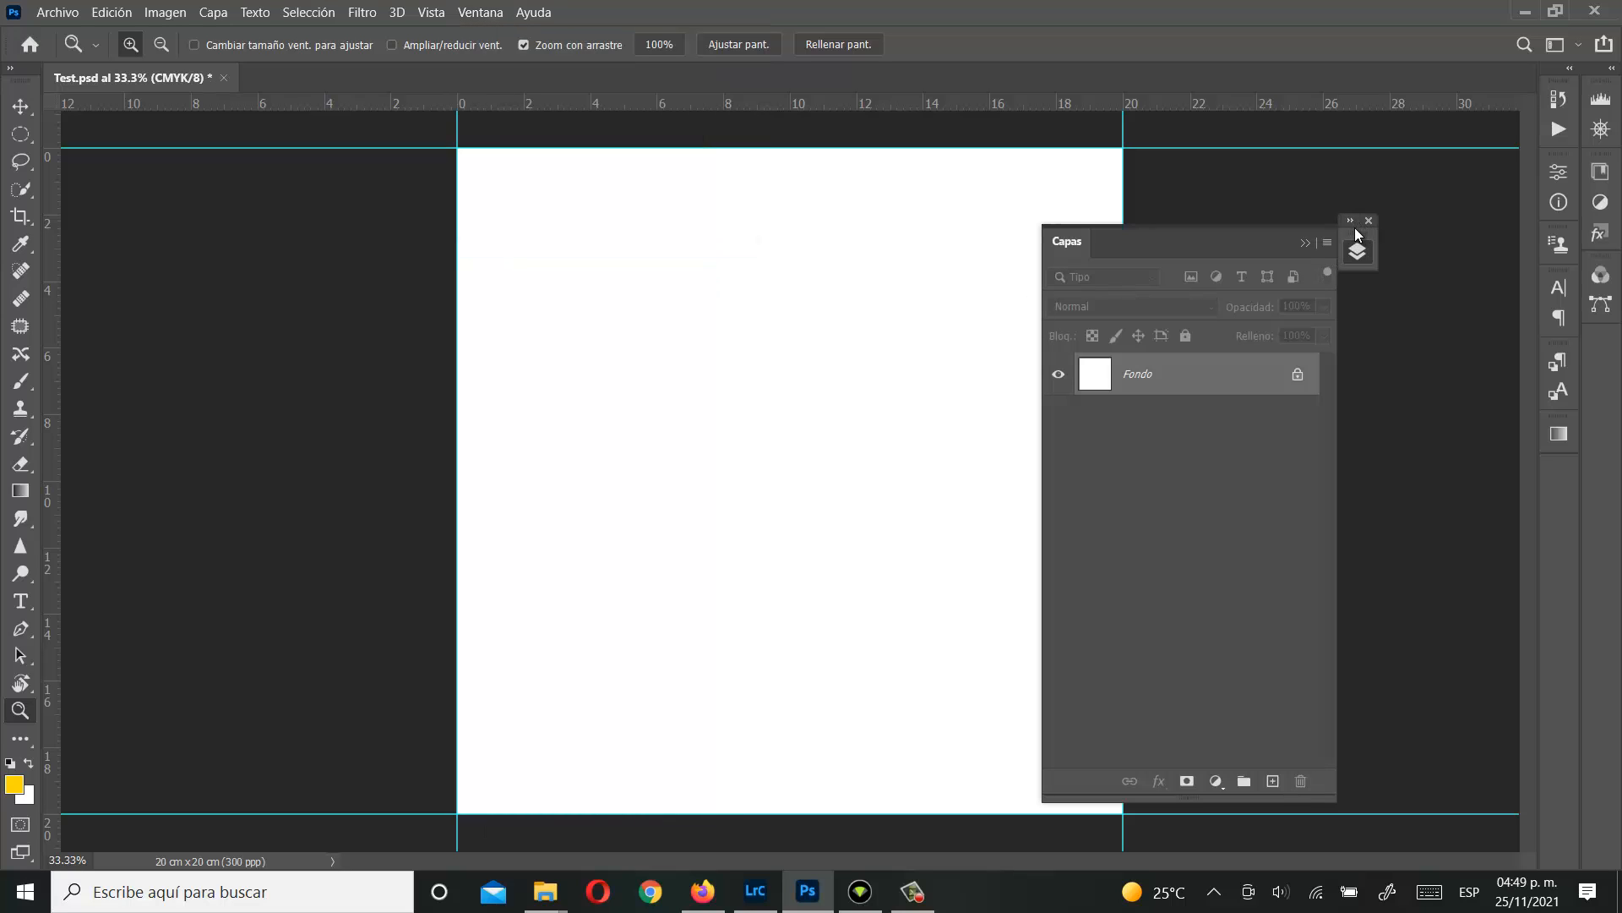
pyautogui.moveTo(1358, 236); pyautogui.dragTo(1602, 348)
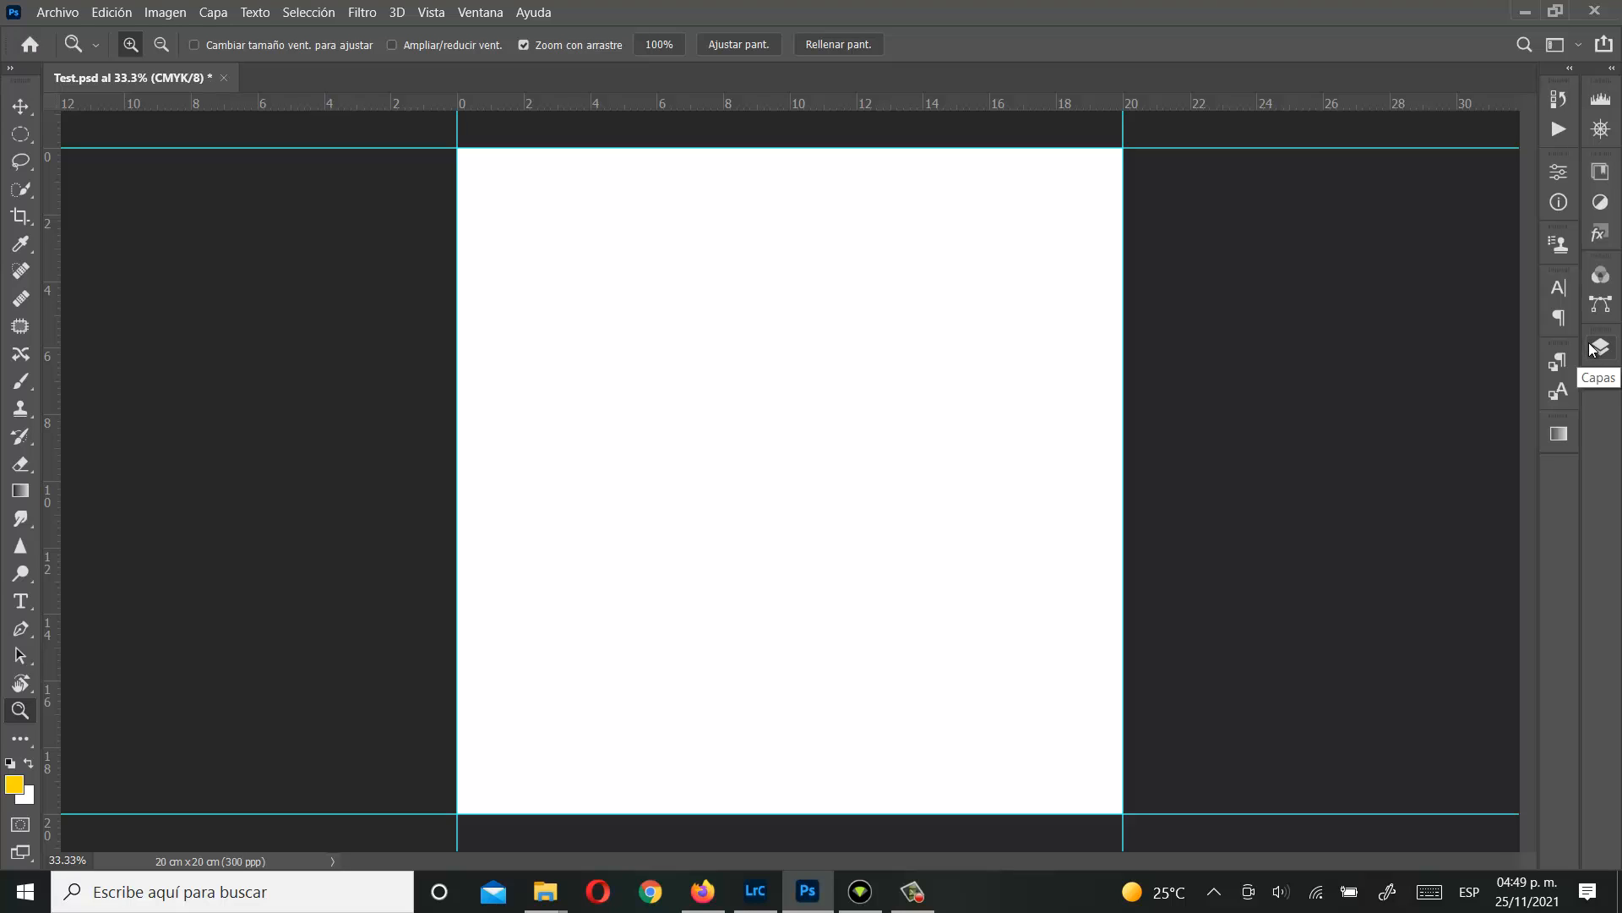
# Step: Create a new layer group above the Fondo layer and name it Textos
pyautogui.click(1594, 348)
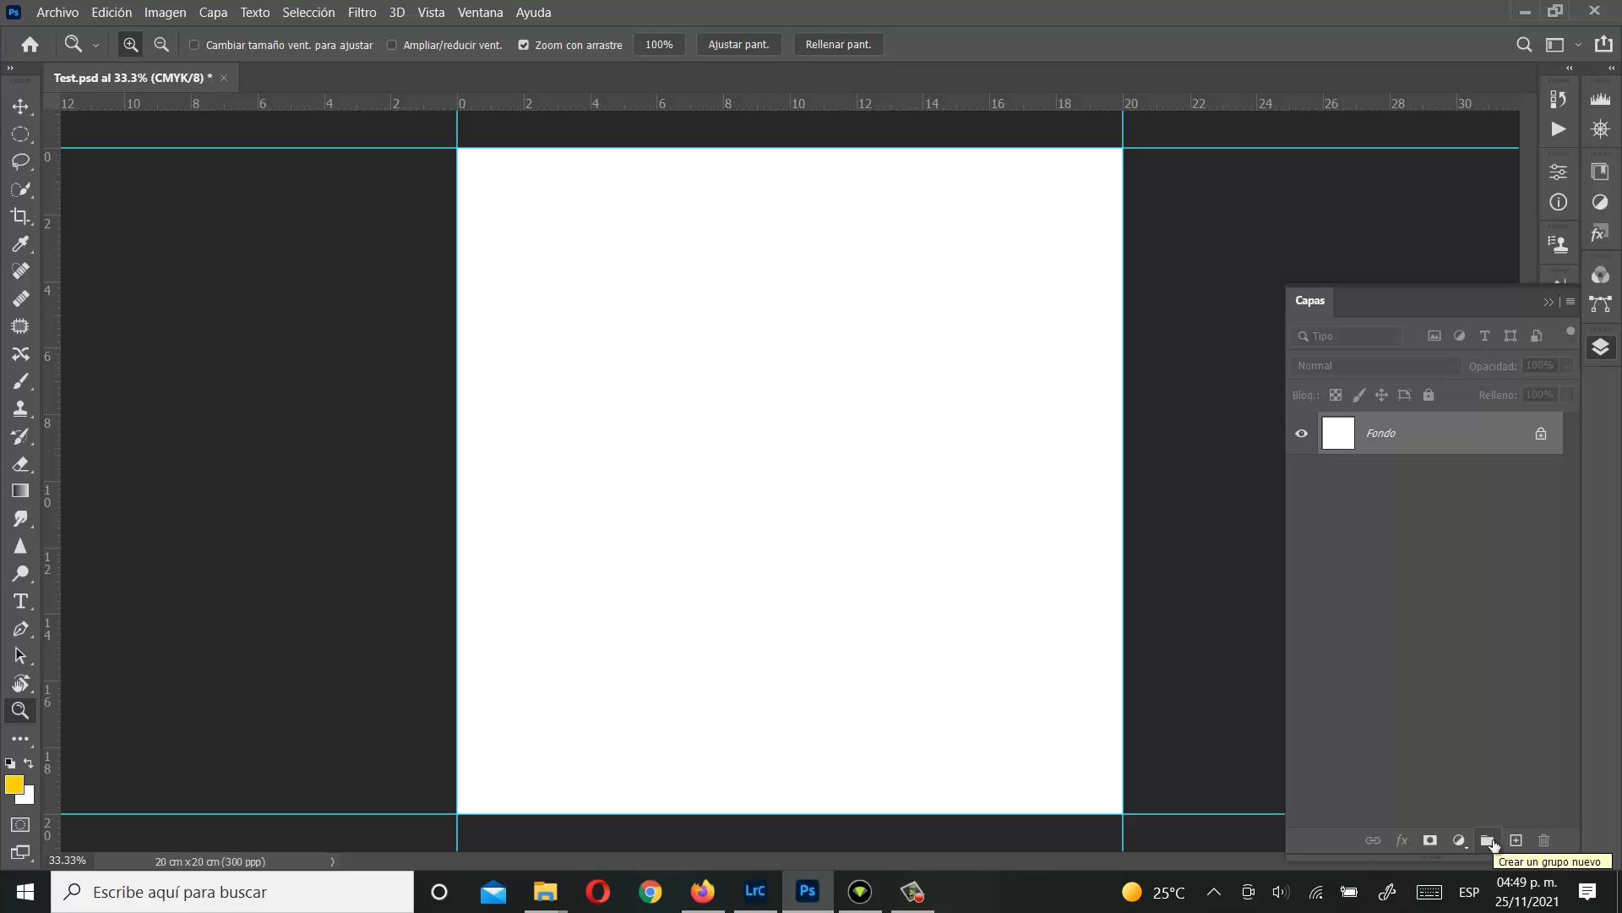
pyautogui.click(1489, 841)
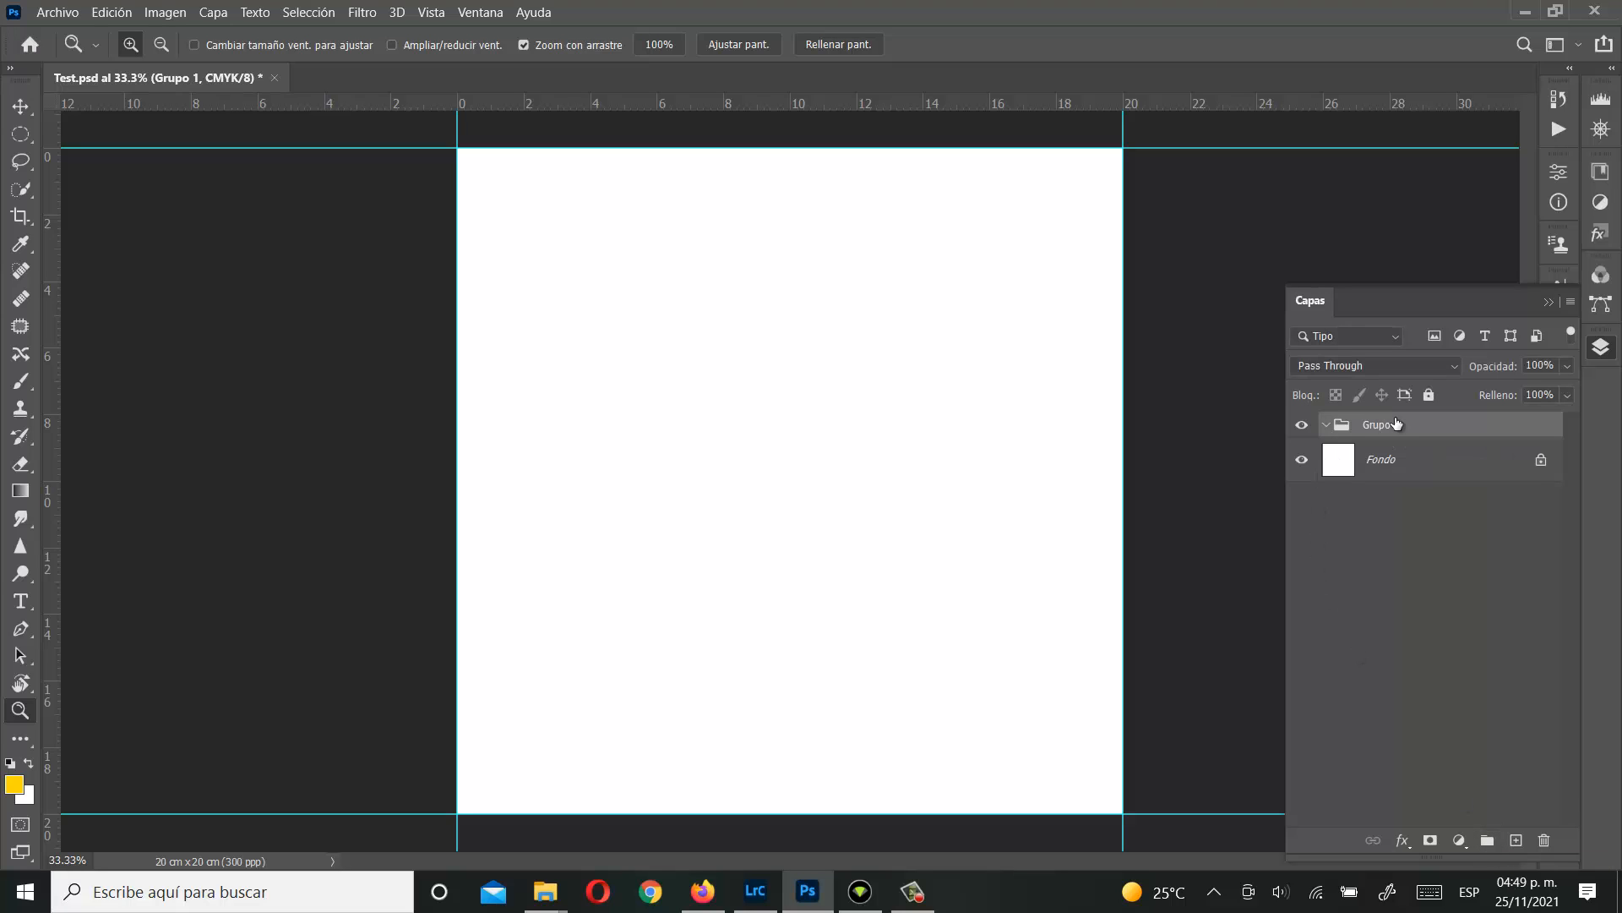
pyautogui.doubleClick(1380, 425)
pyautogui.write('Textos')
pyautogui.press('Return')
# Step: Add the text HOLA inside the Textos group, move it about 3 cm to the right, and collapse the group
pyautogui.click(21, 601)
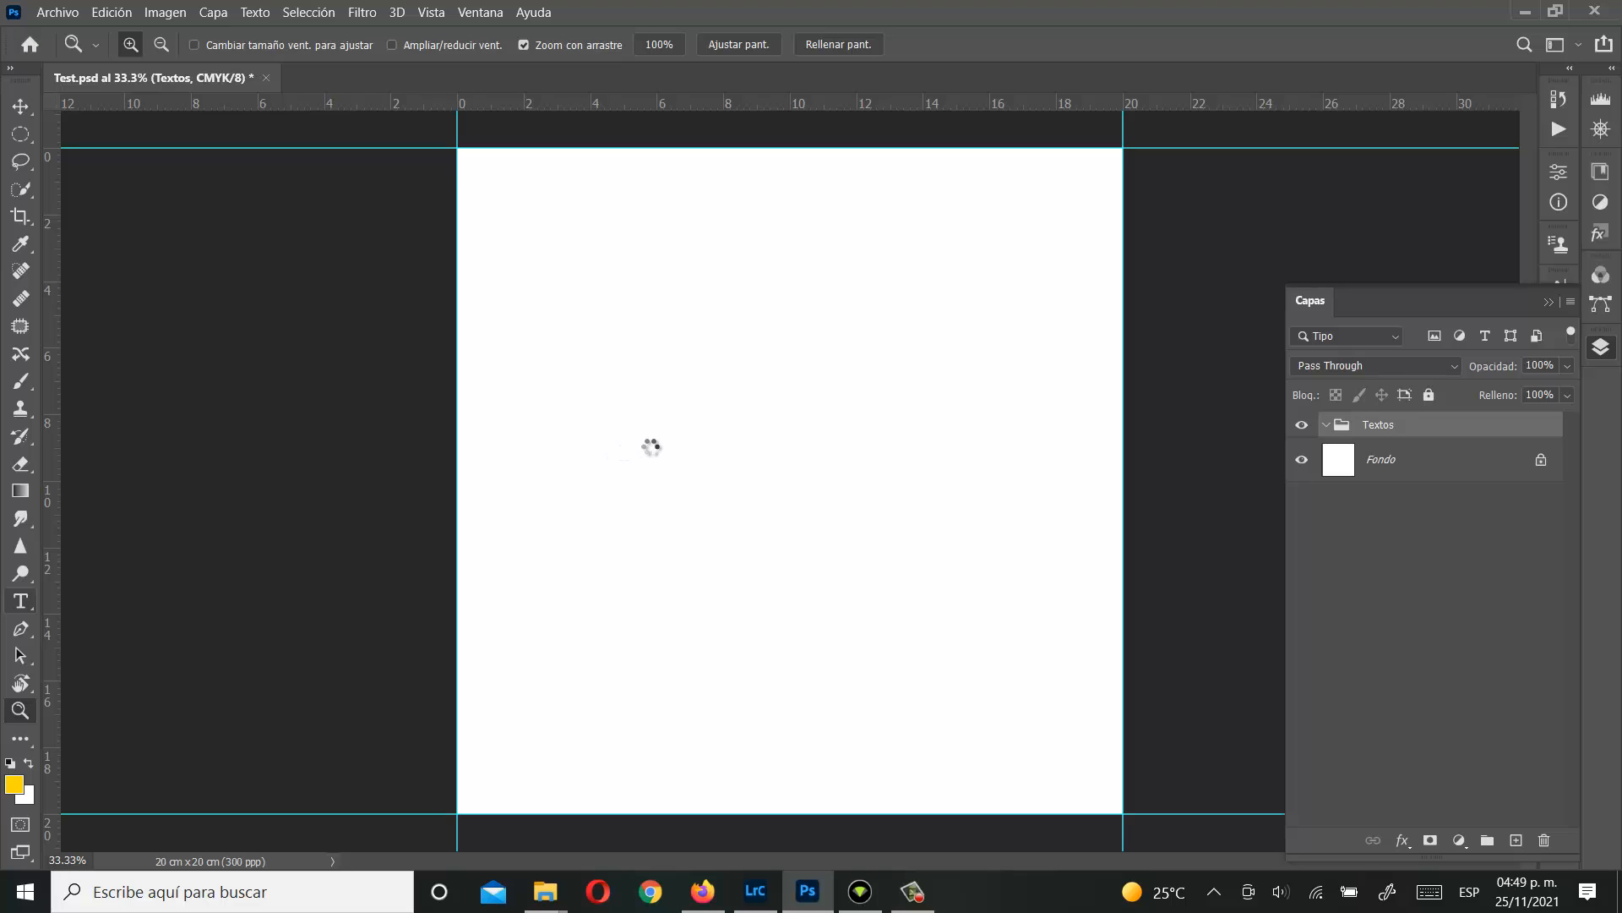
pyautogui.click(655, 441)
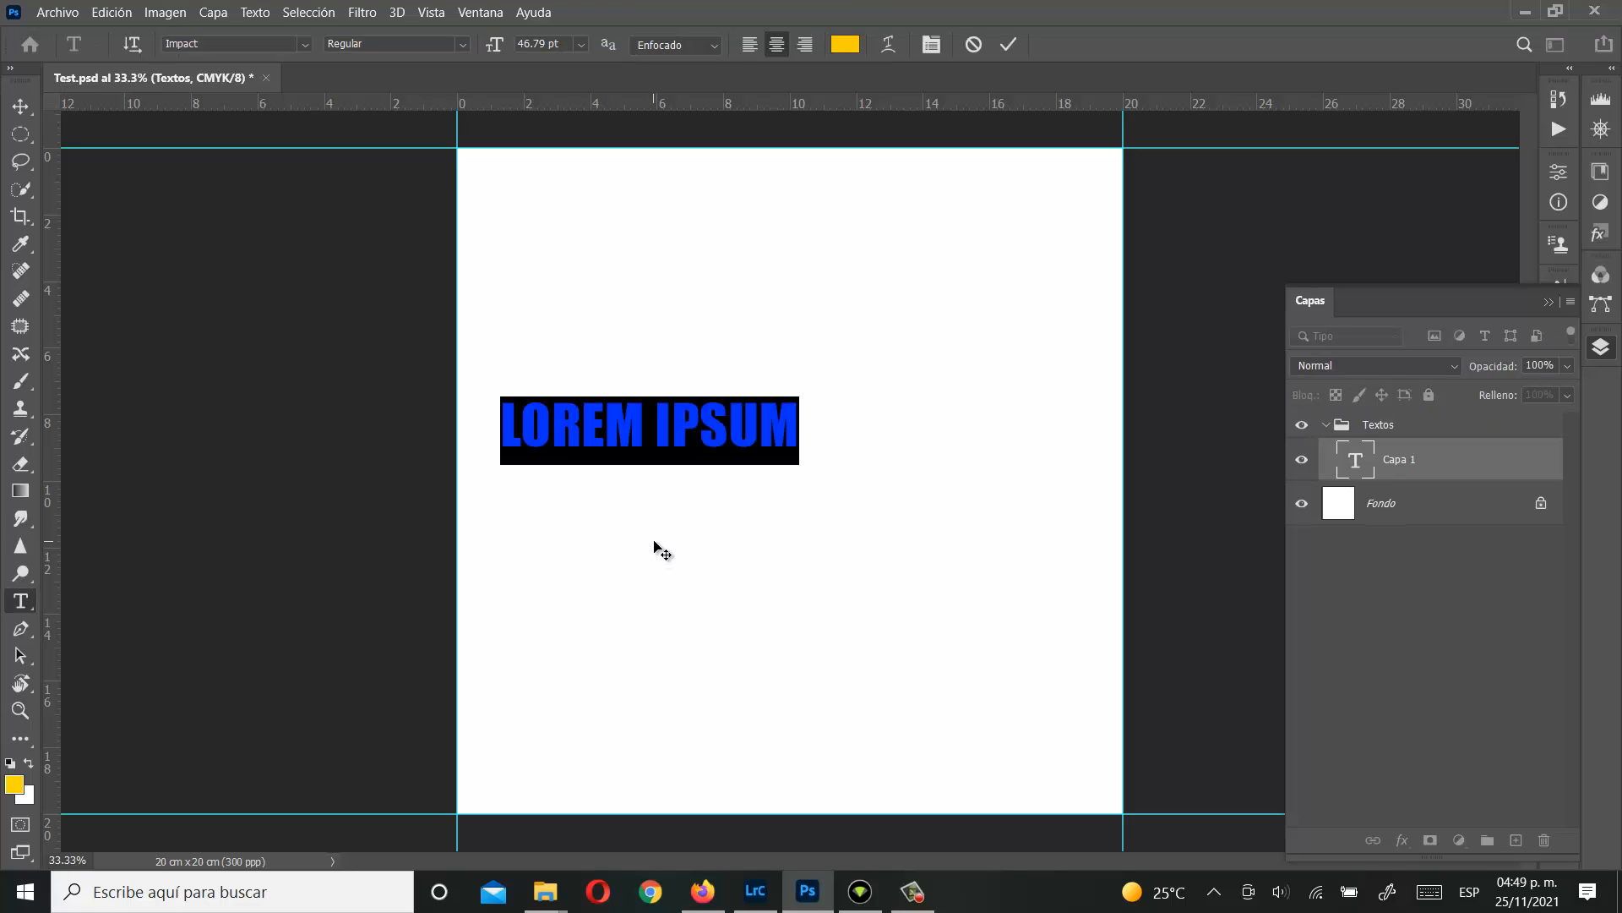
pyautogui.write('HOLA')
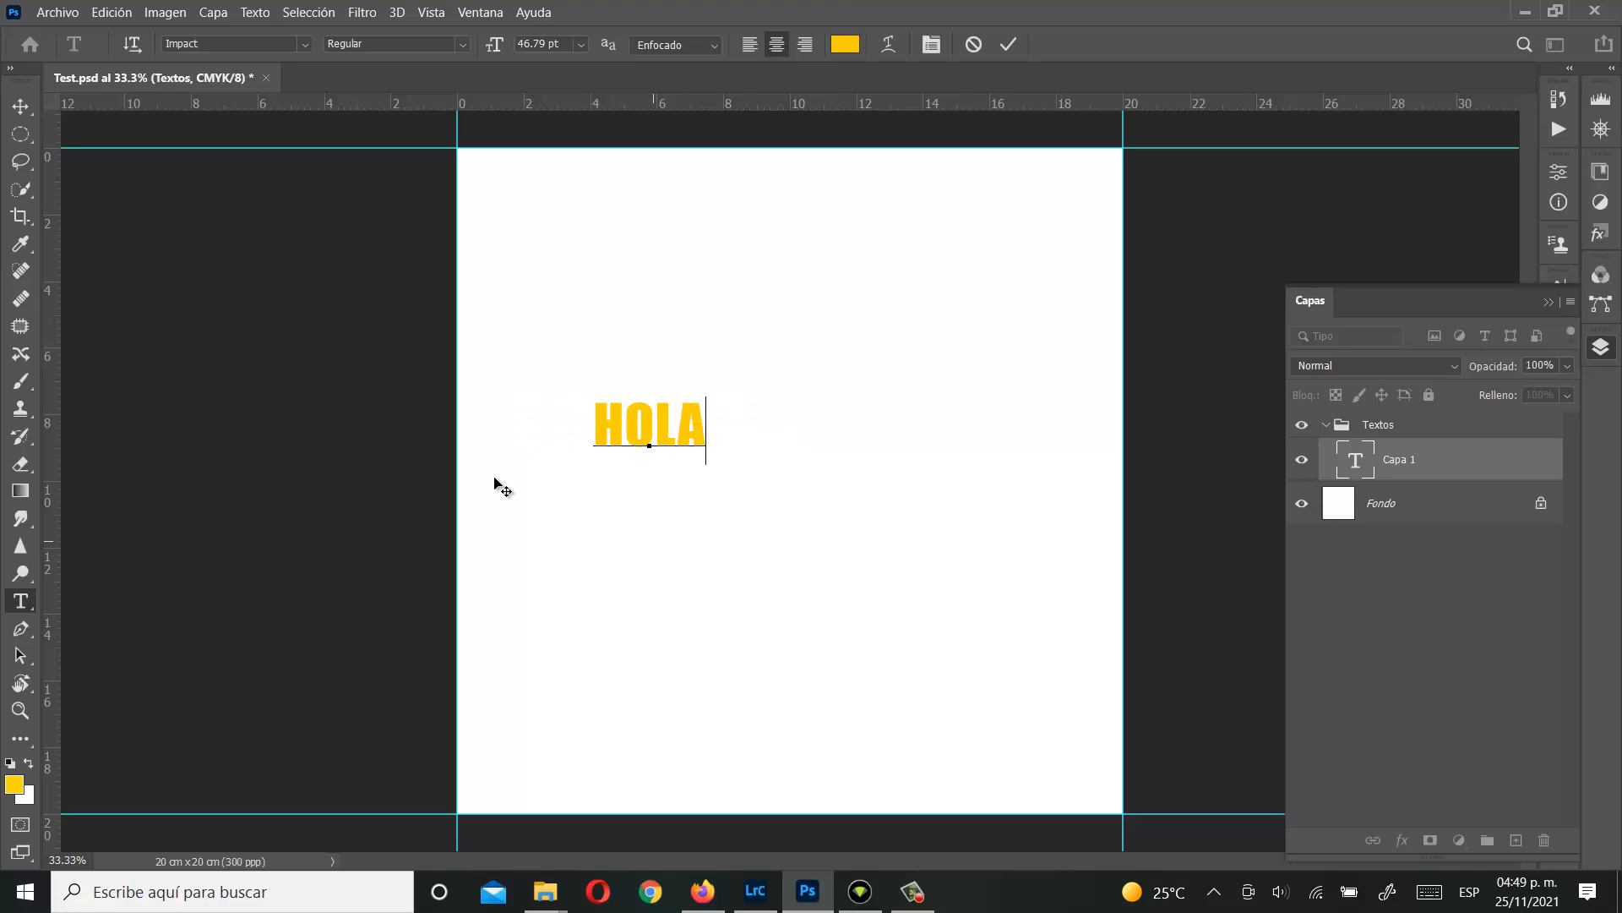
pyautogui.click(20, 105)
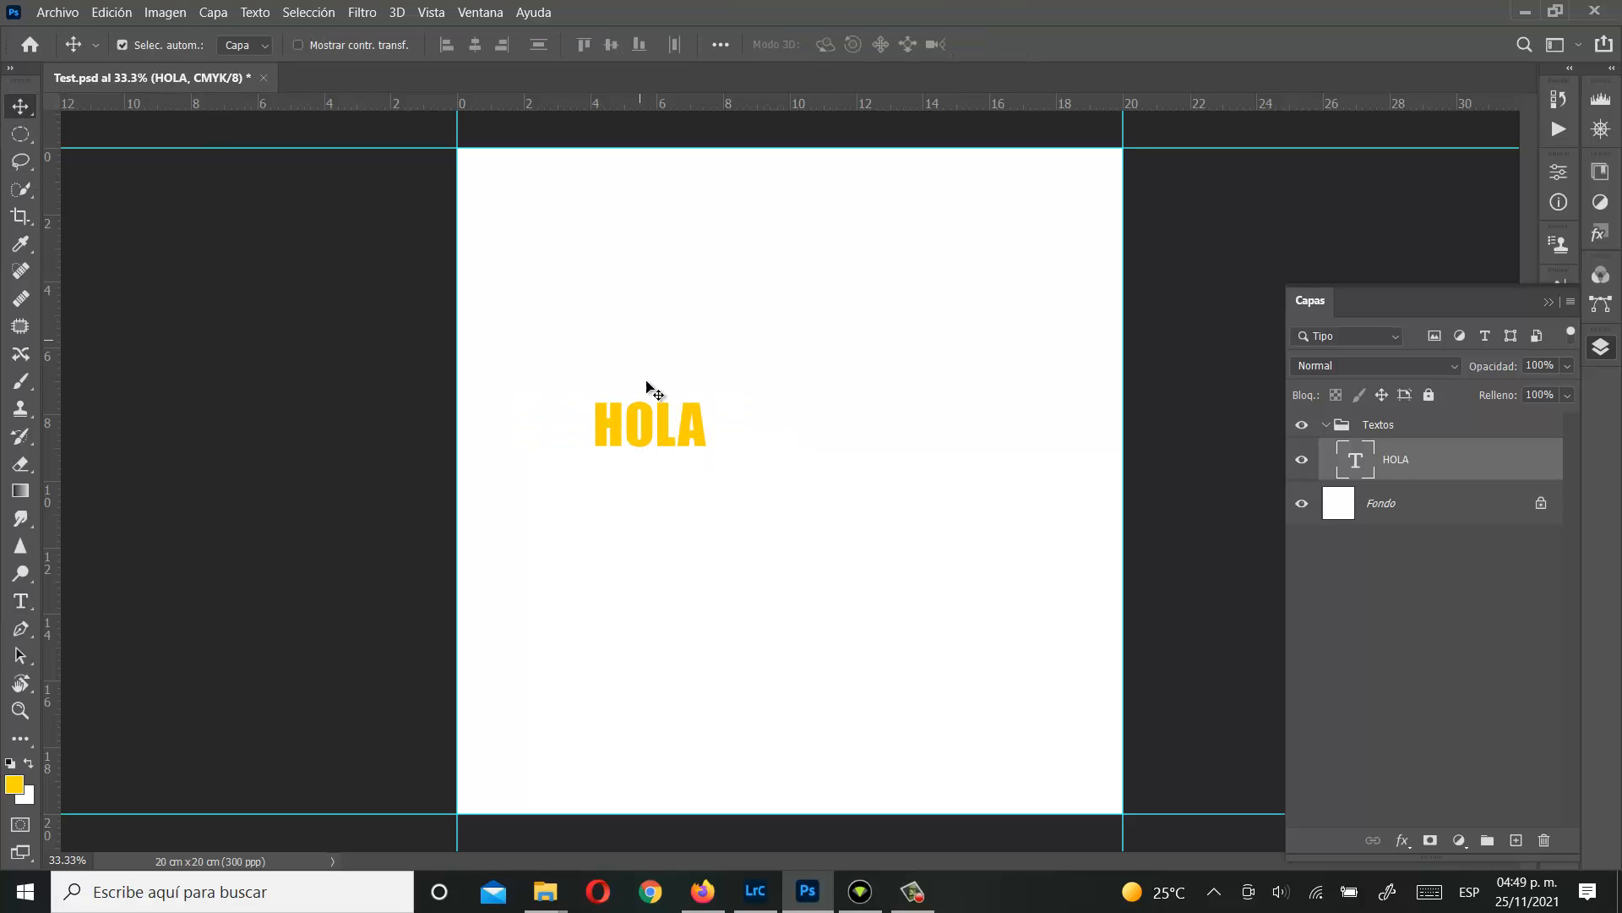
pyautogui.moveTo(714, 441); pyautogui.dragTo(811, 442)
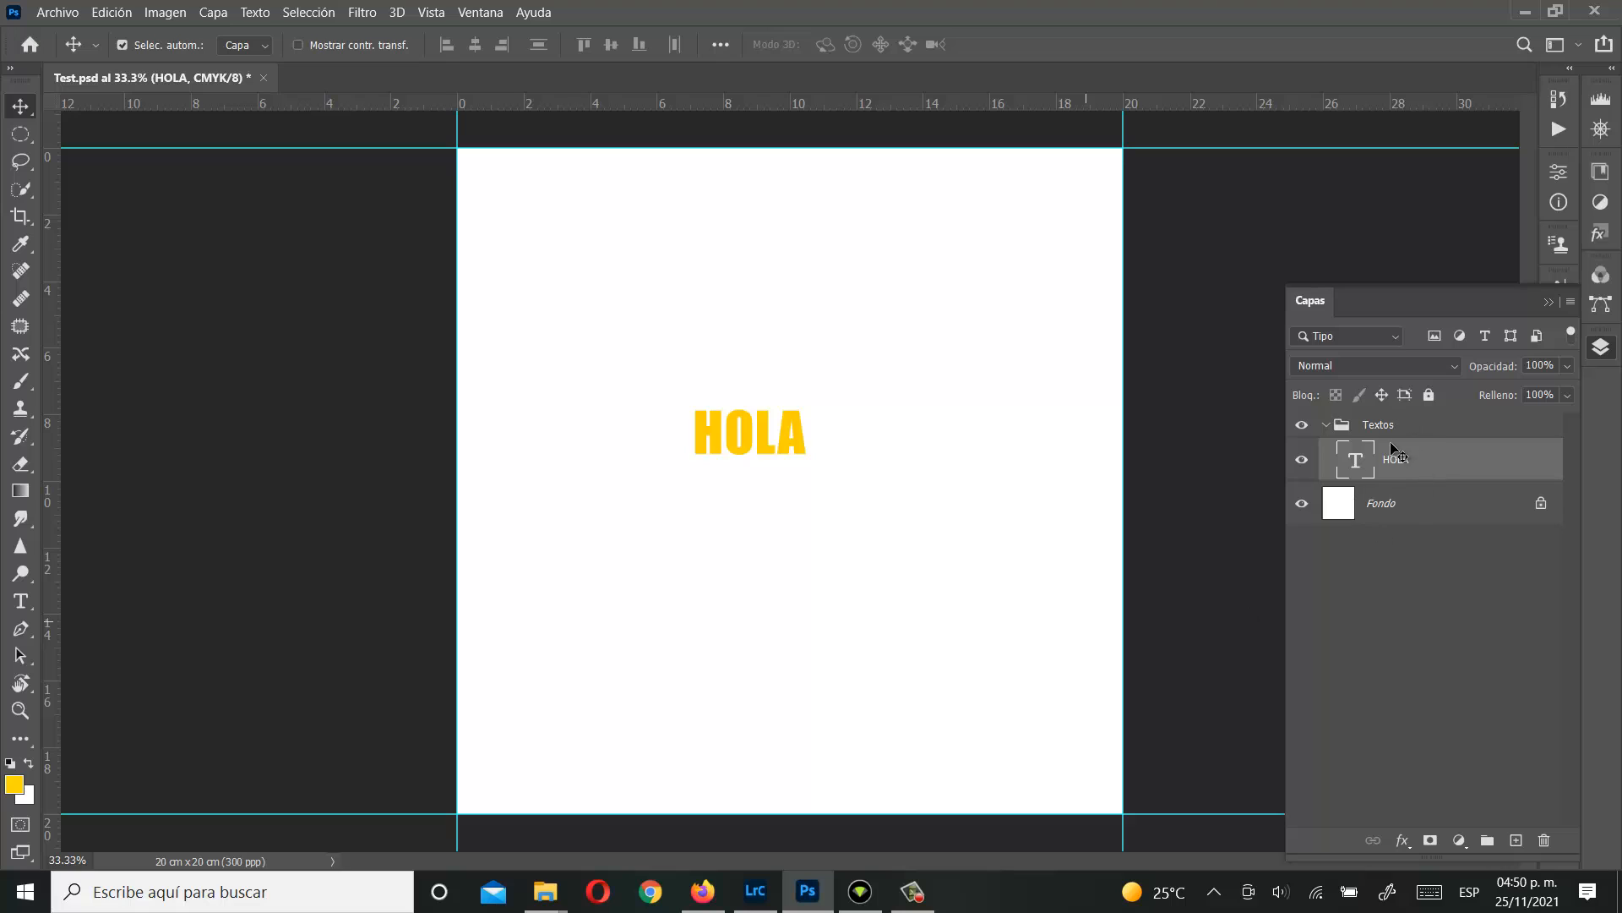
pyautogui.click(1326, 425)
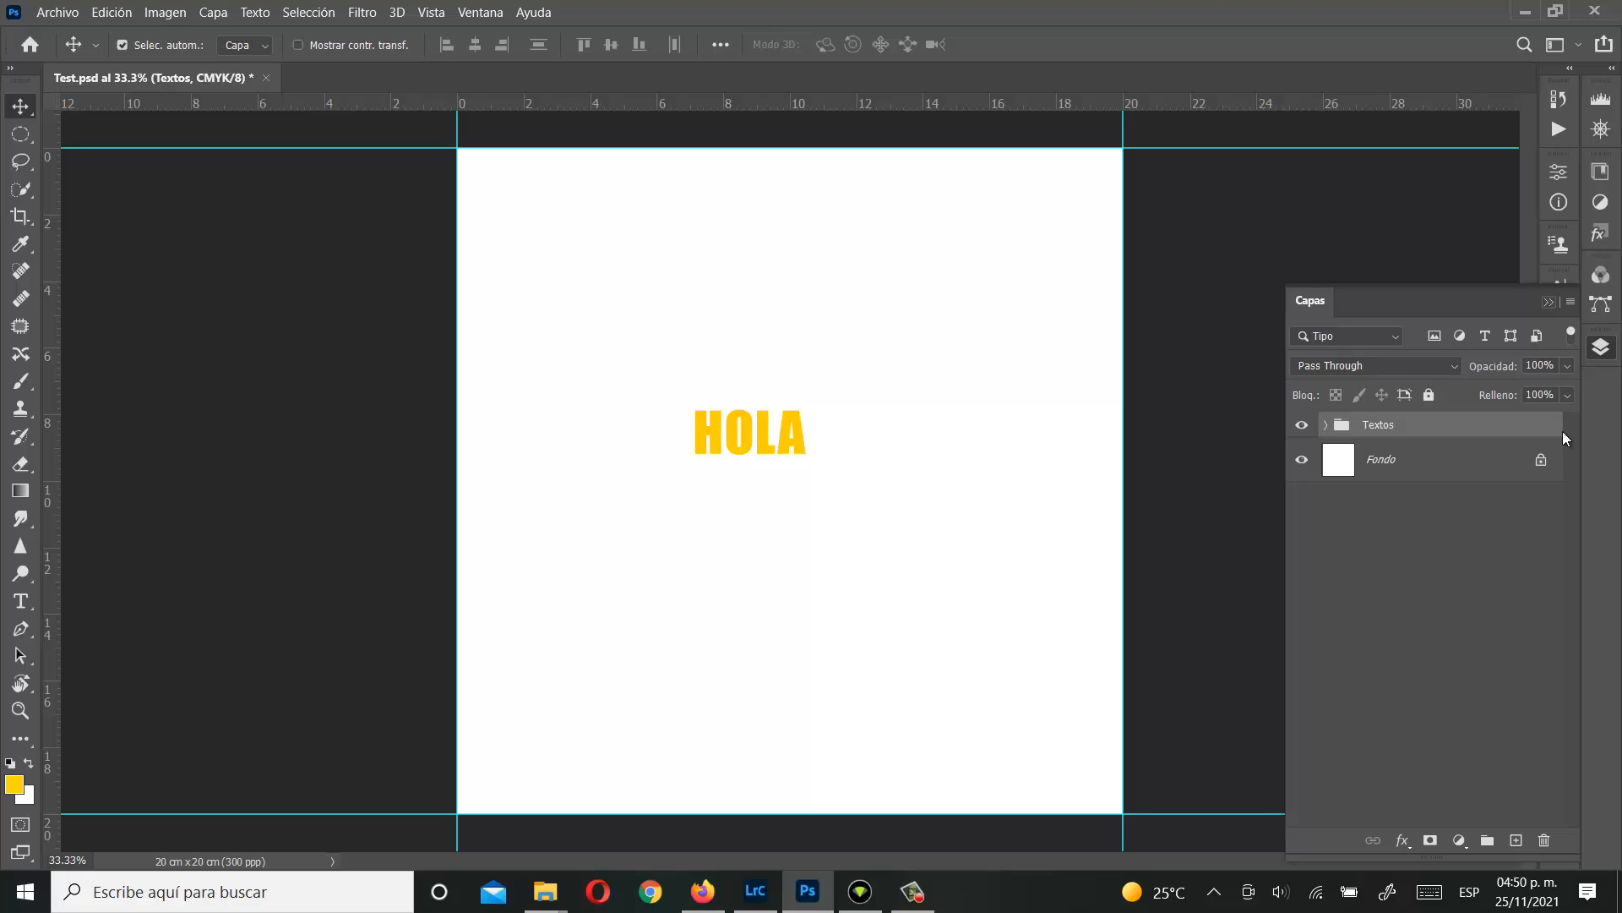
# Step: Create a new empty layer above the Textos group and delete it
pyautogui.click(1517, 841)
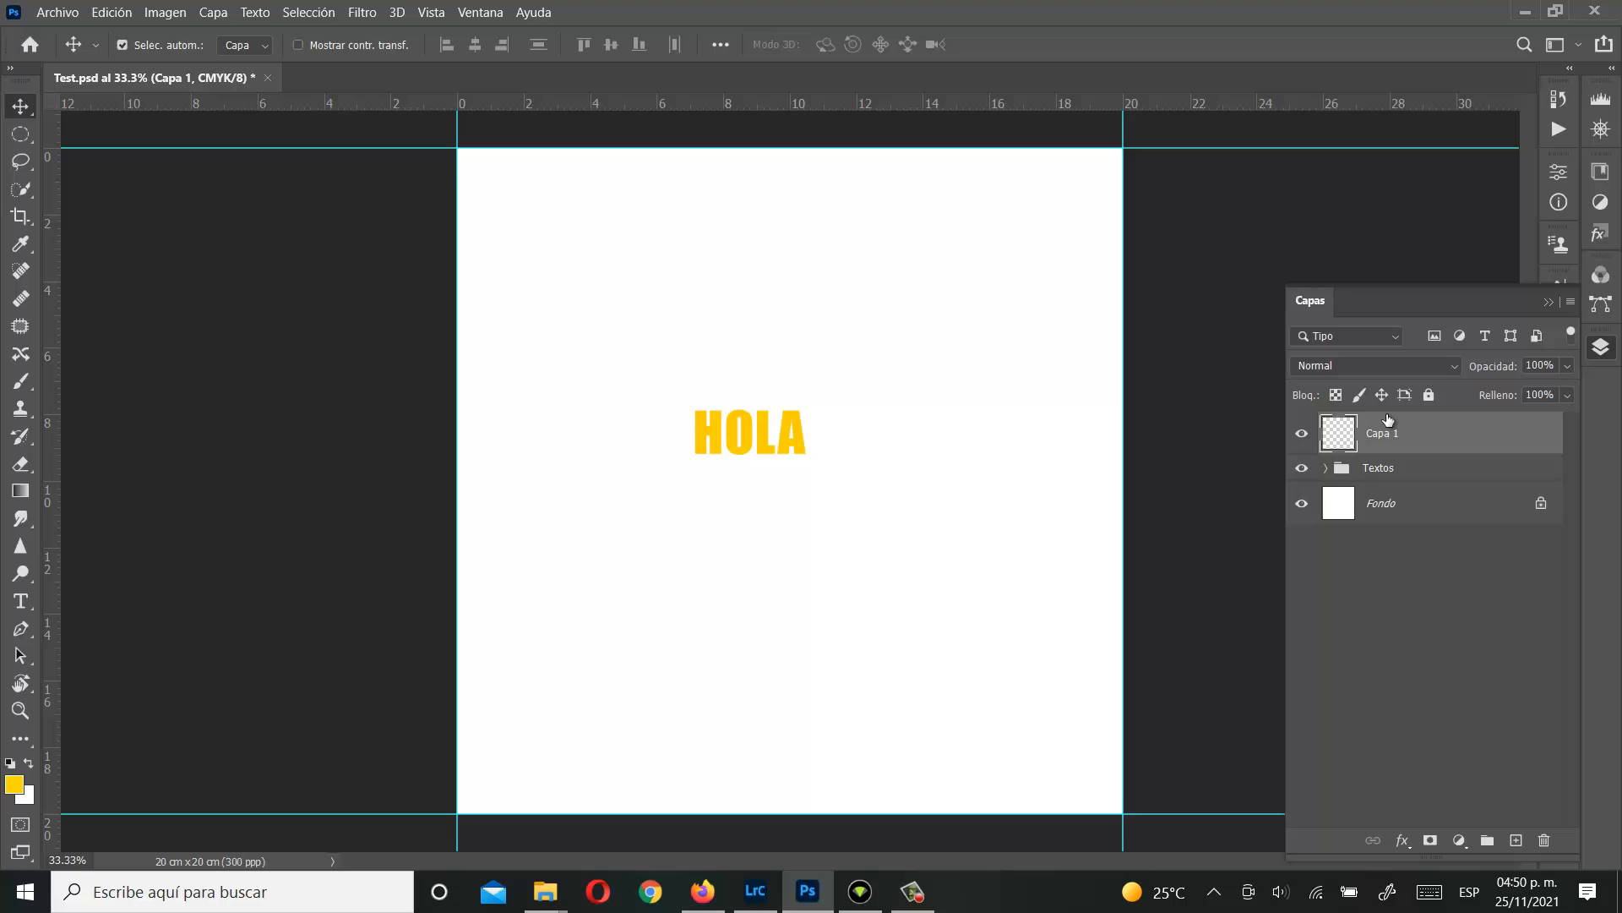
pyautogui.click(1545, 840)
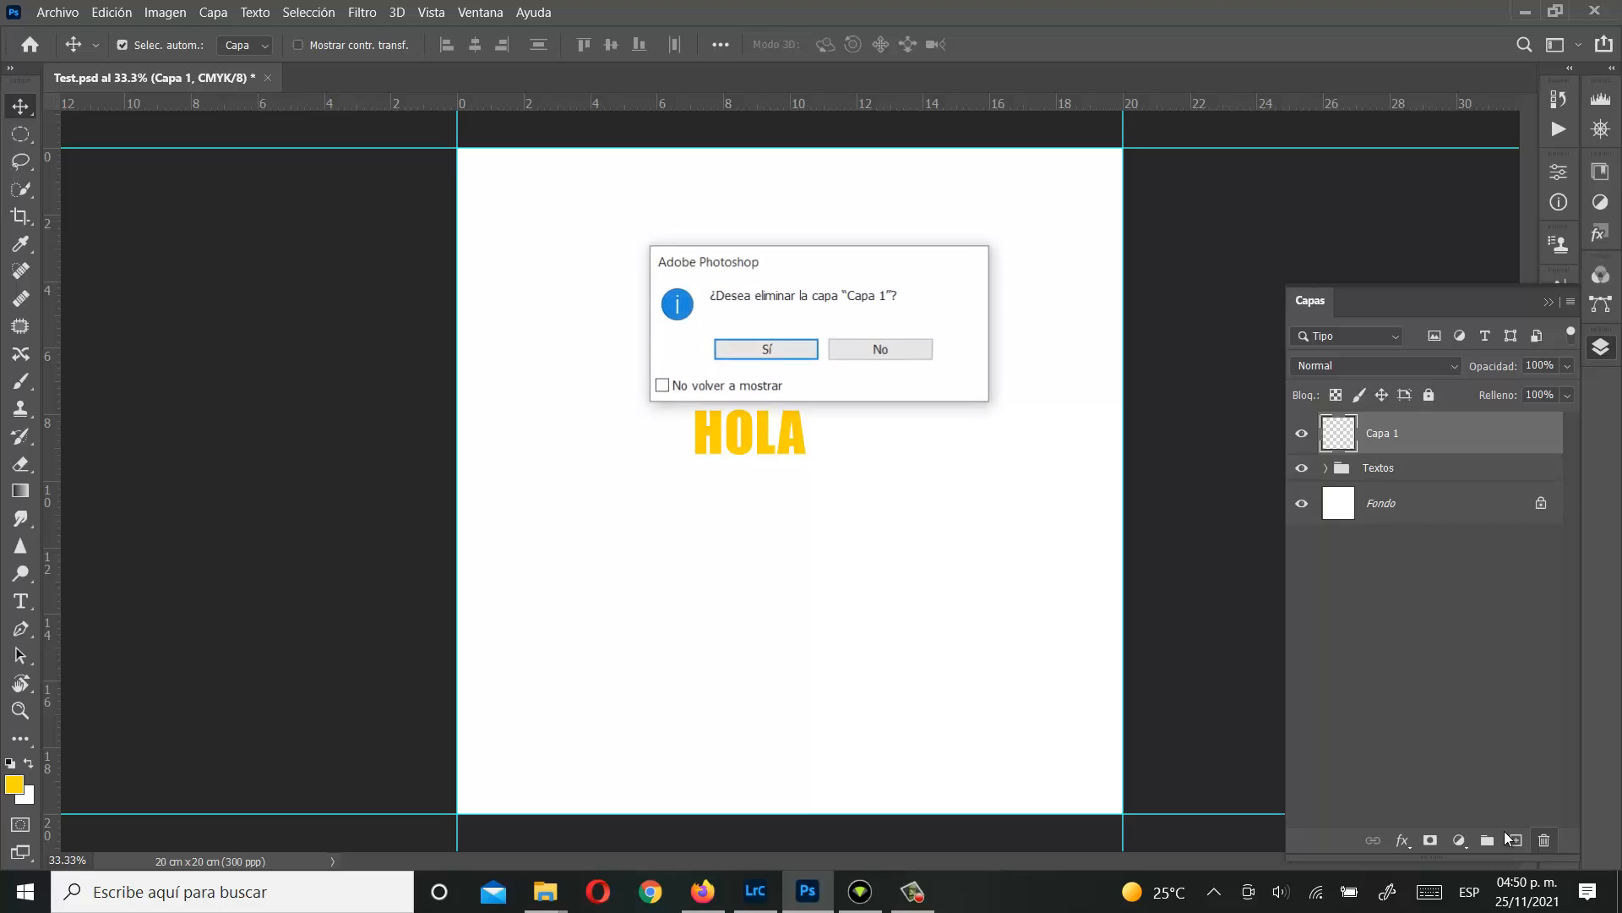
pyautogui.click(783, 348)
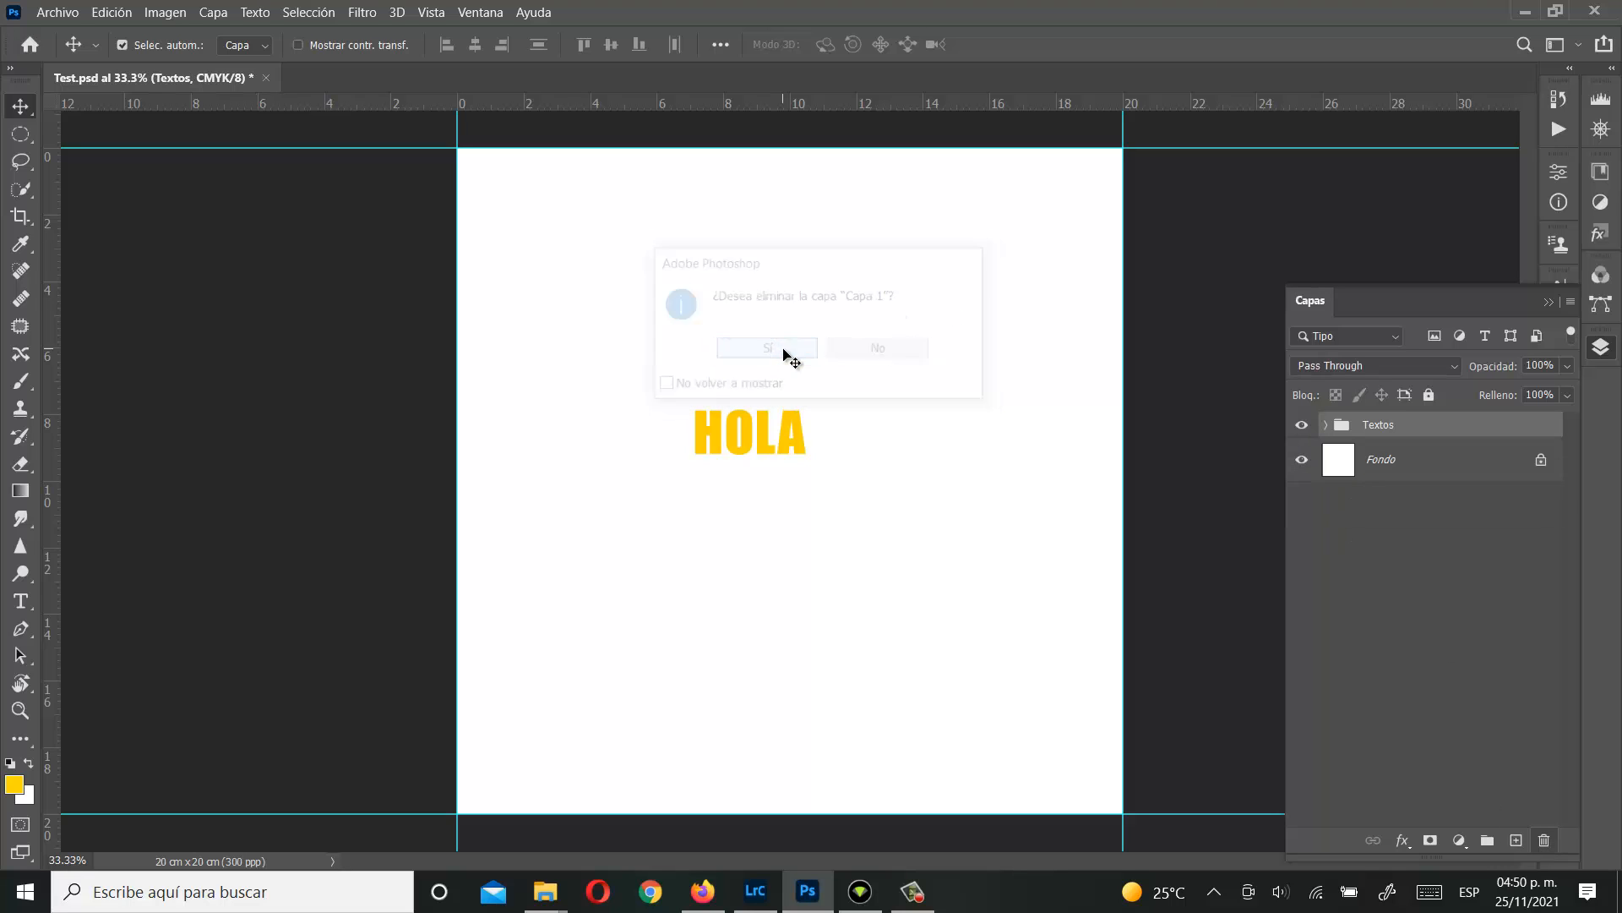
# Step: View the list of layer effects available for the Textos group, and collapse the Capas panel
pyautogui.click(1402, 840)
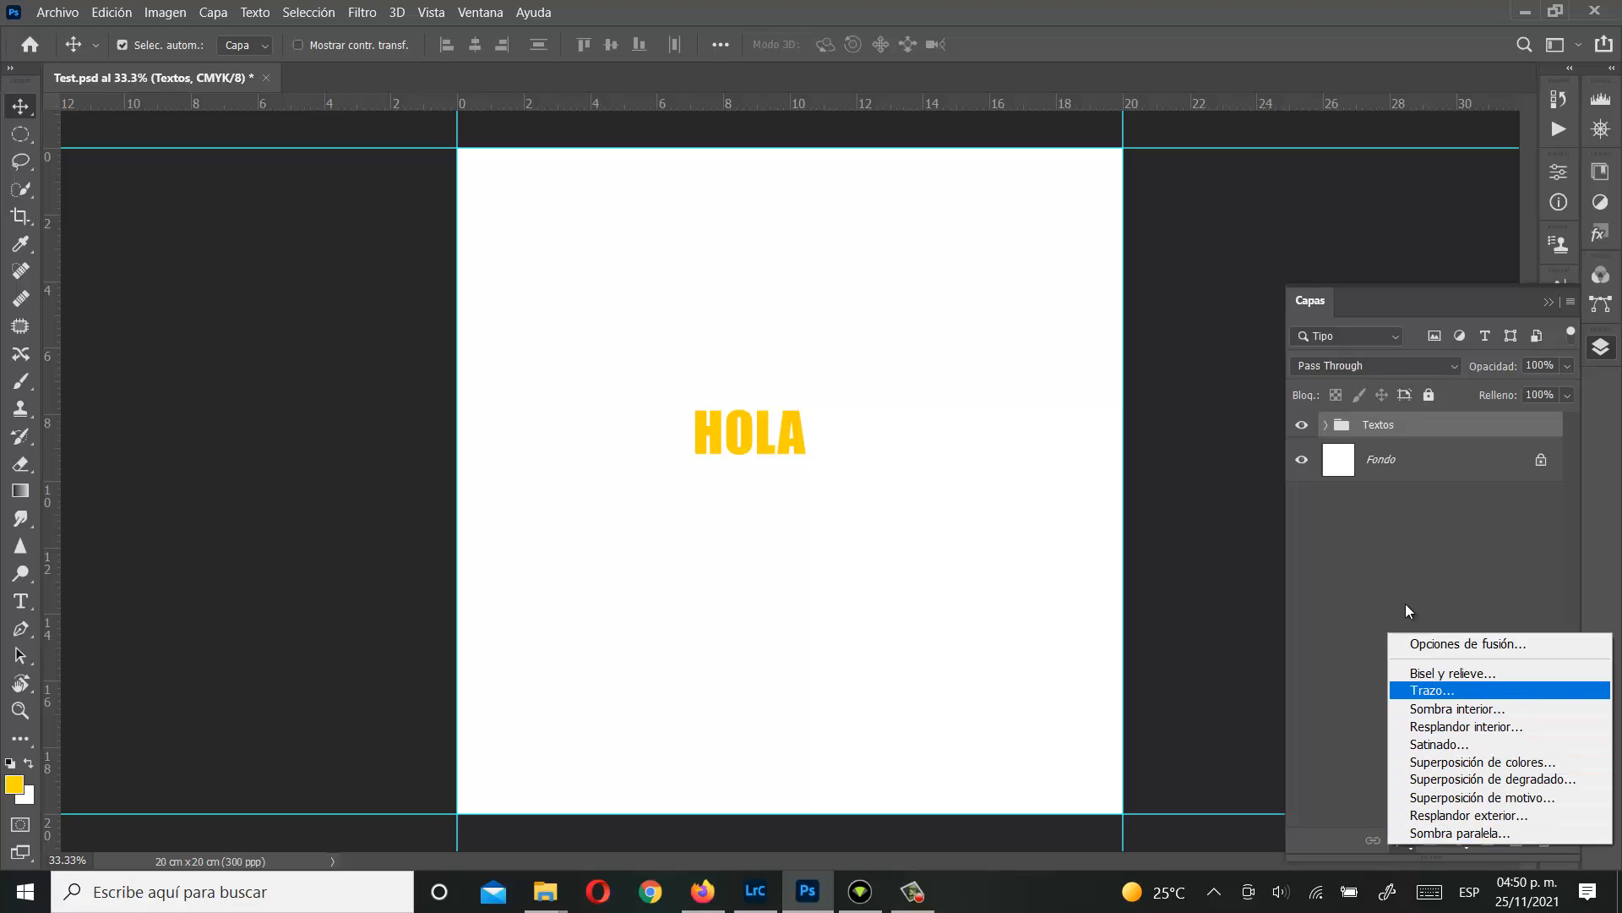
pyautogui.click(1409, 564)
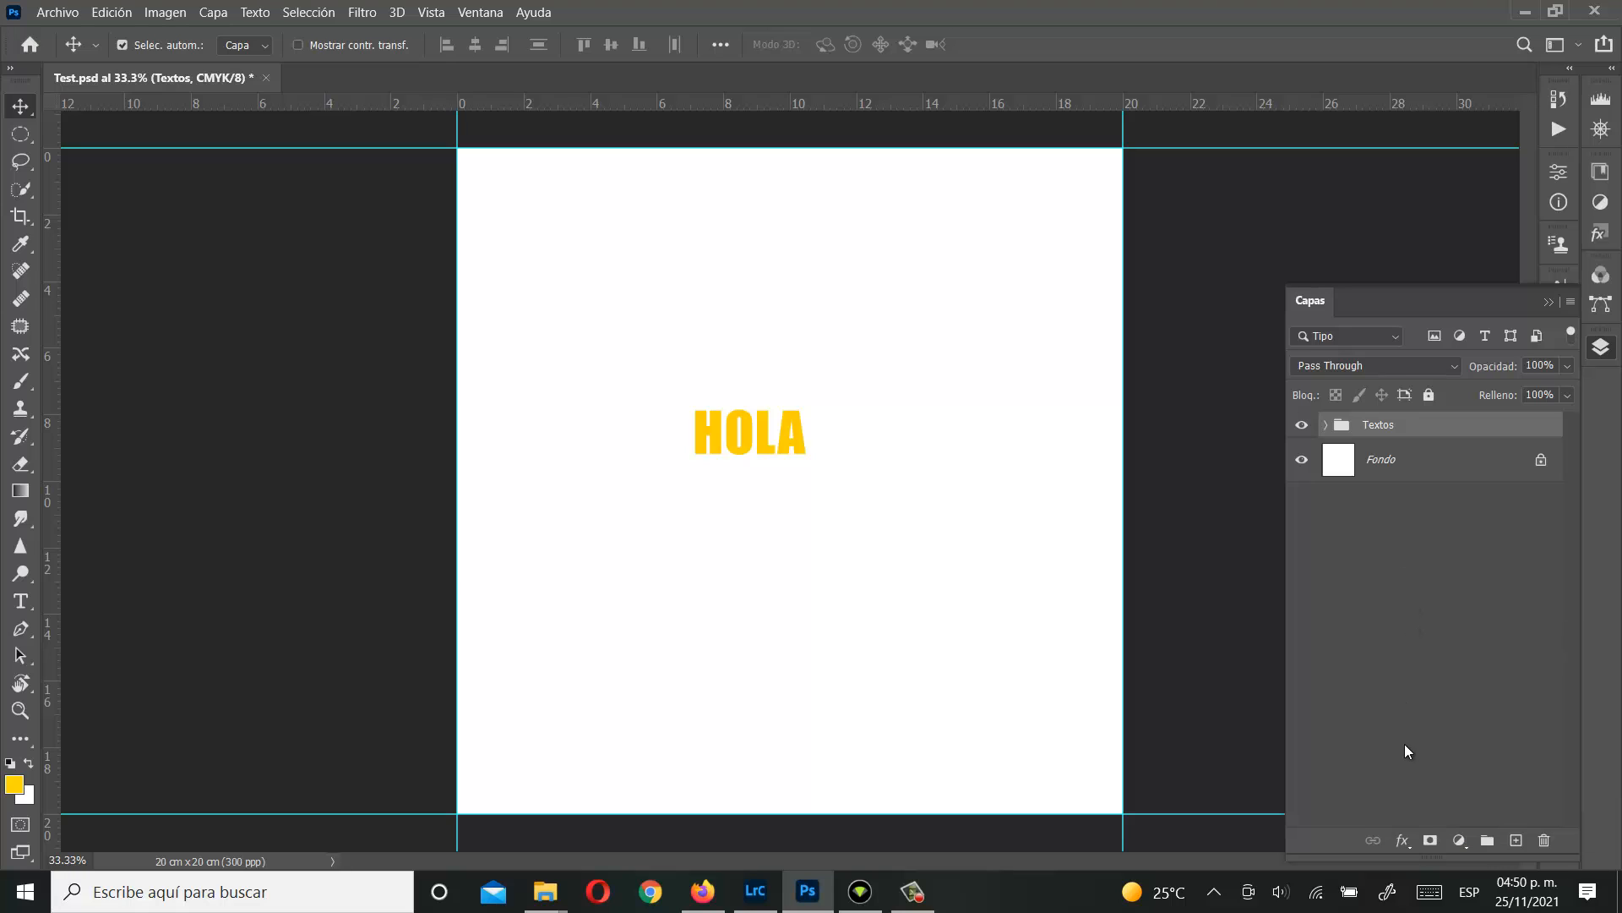
pyautogui.click(1550, 301)
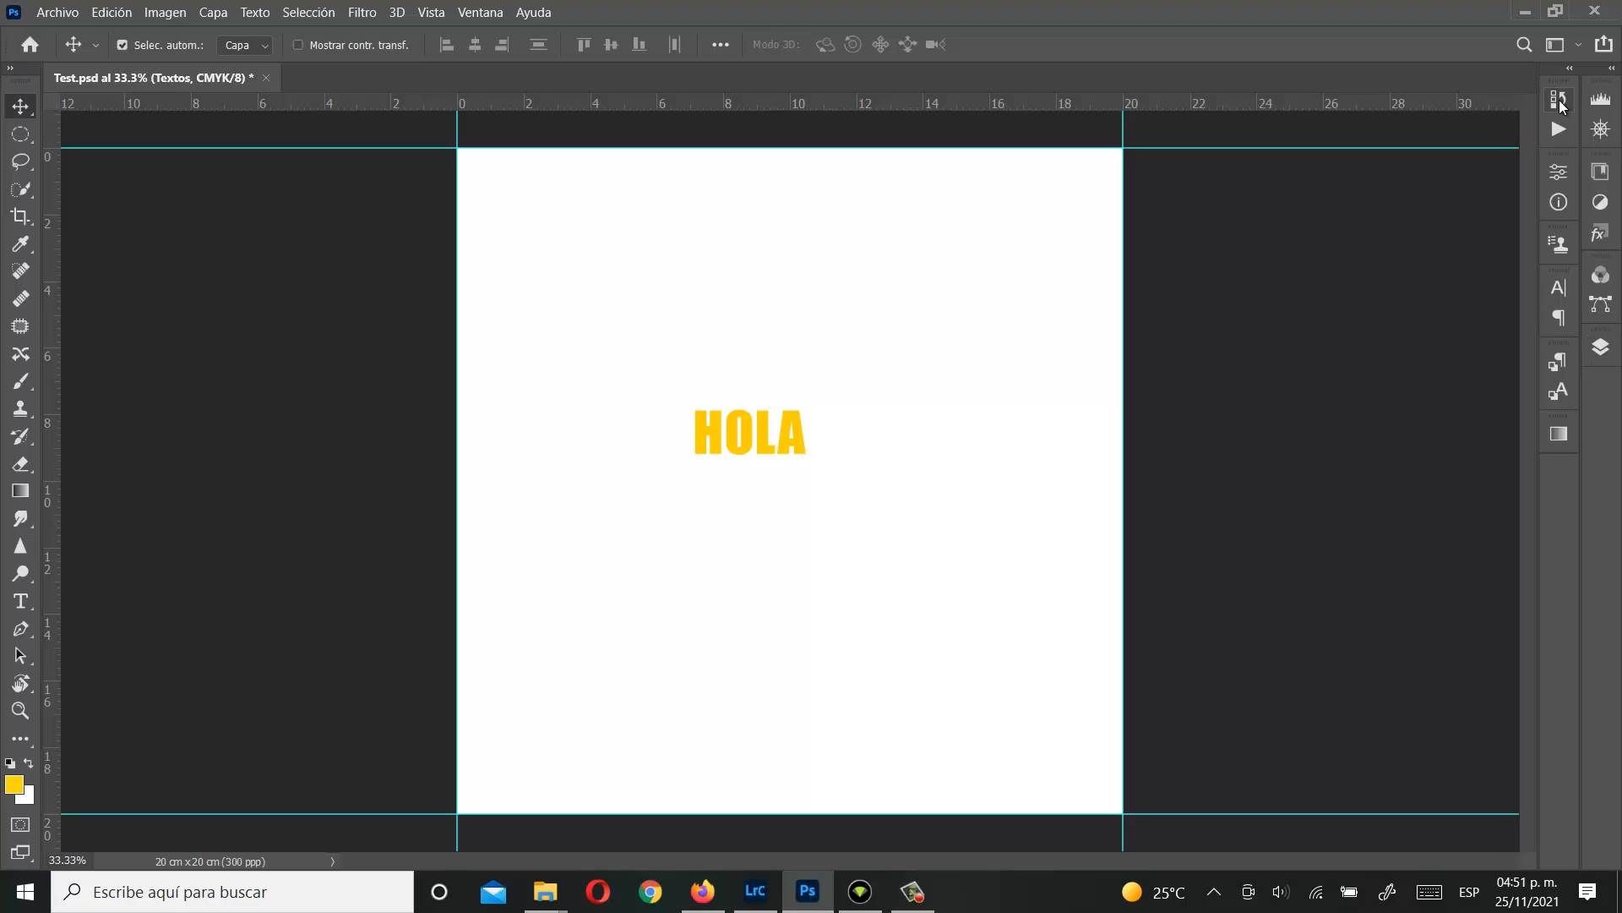
# Step: Move the Historia panel into its own group below Capas in the dock, and look through its recorded states
pyautogui.moveTo(1561, 103); pyautogui.dragTo(1599, 390)
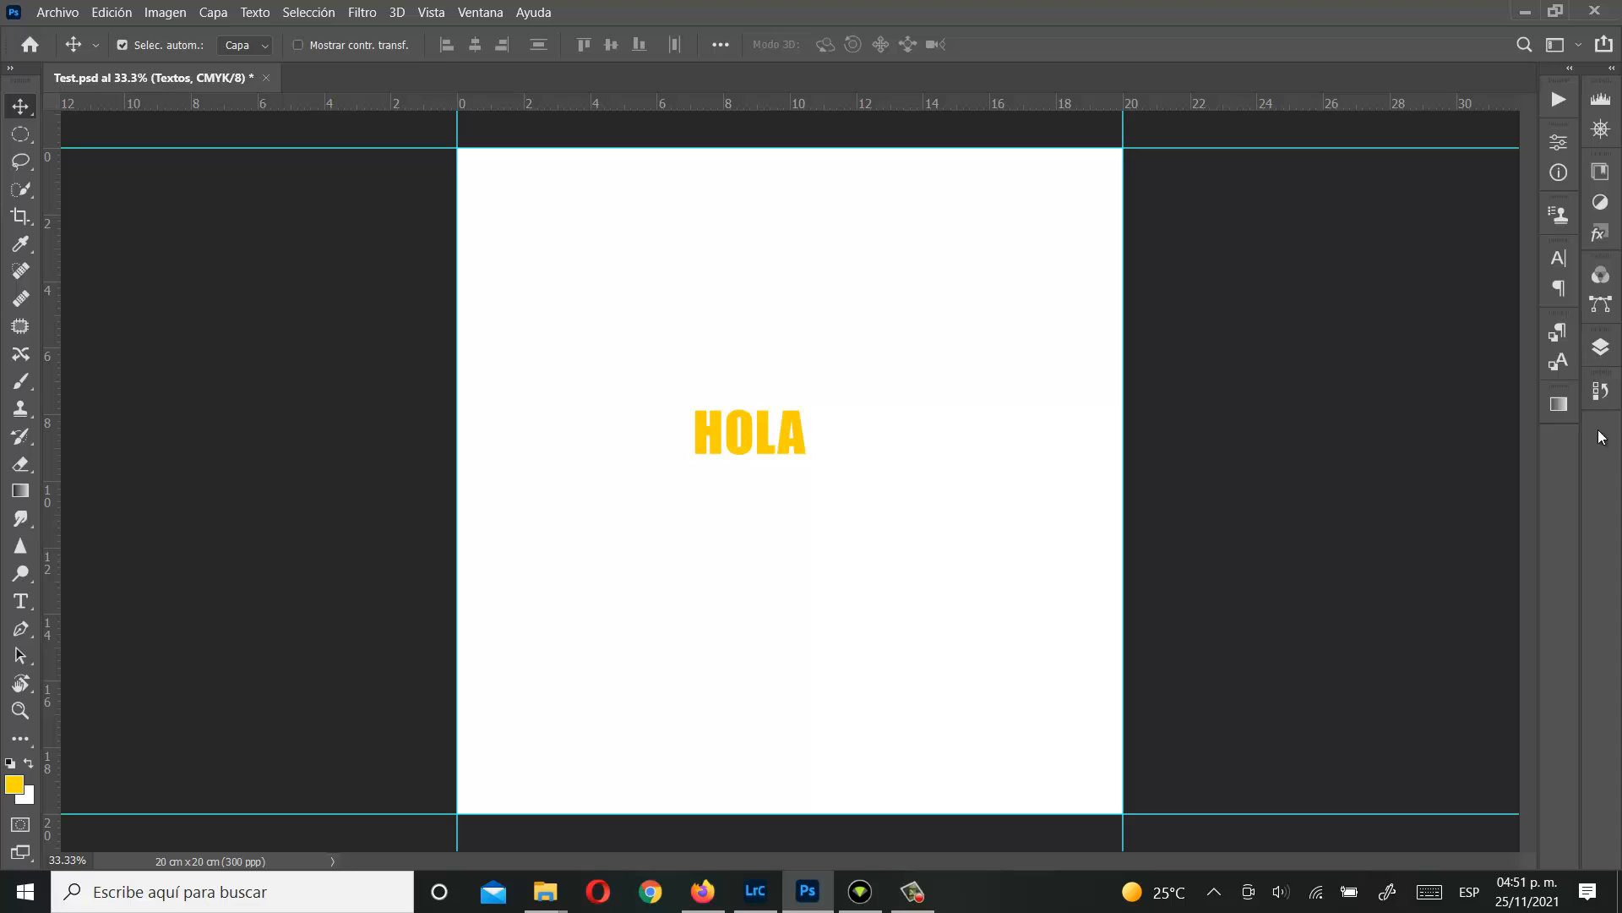
pyautogui.click(1603, 394)
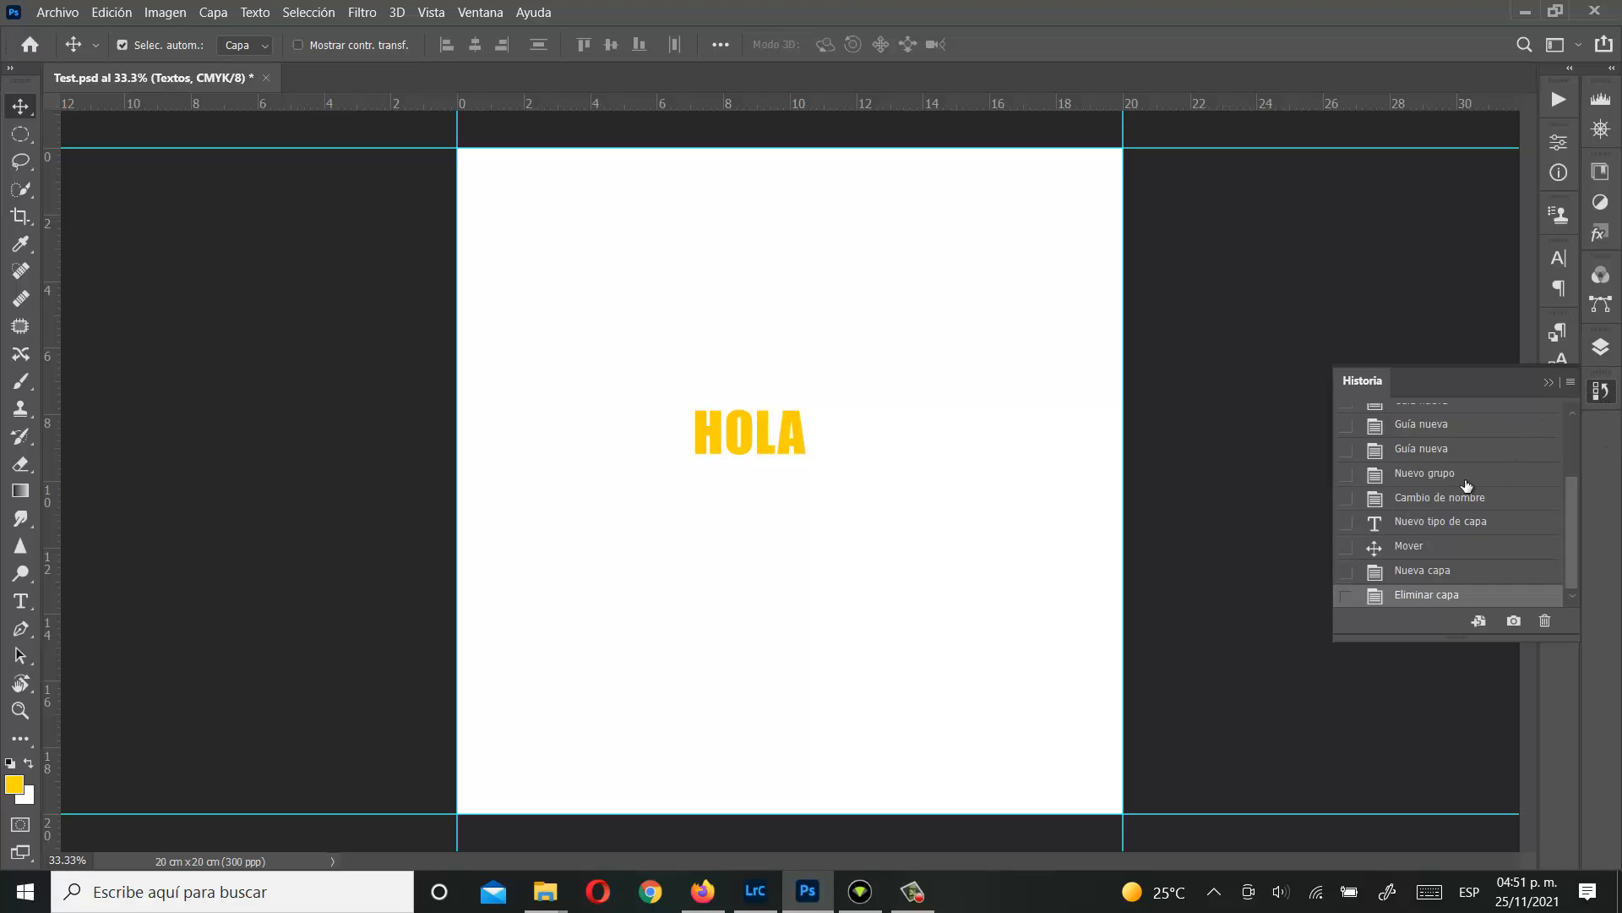
pyautogui.scroll(3, 1491, 533)
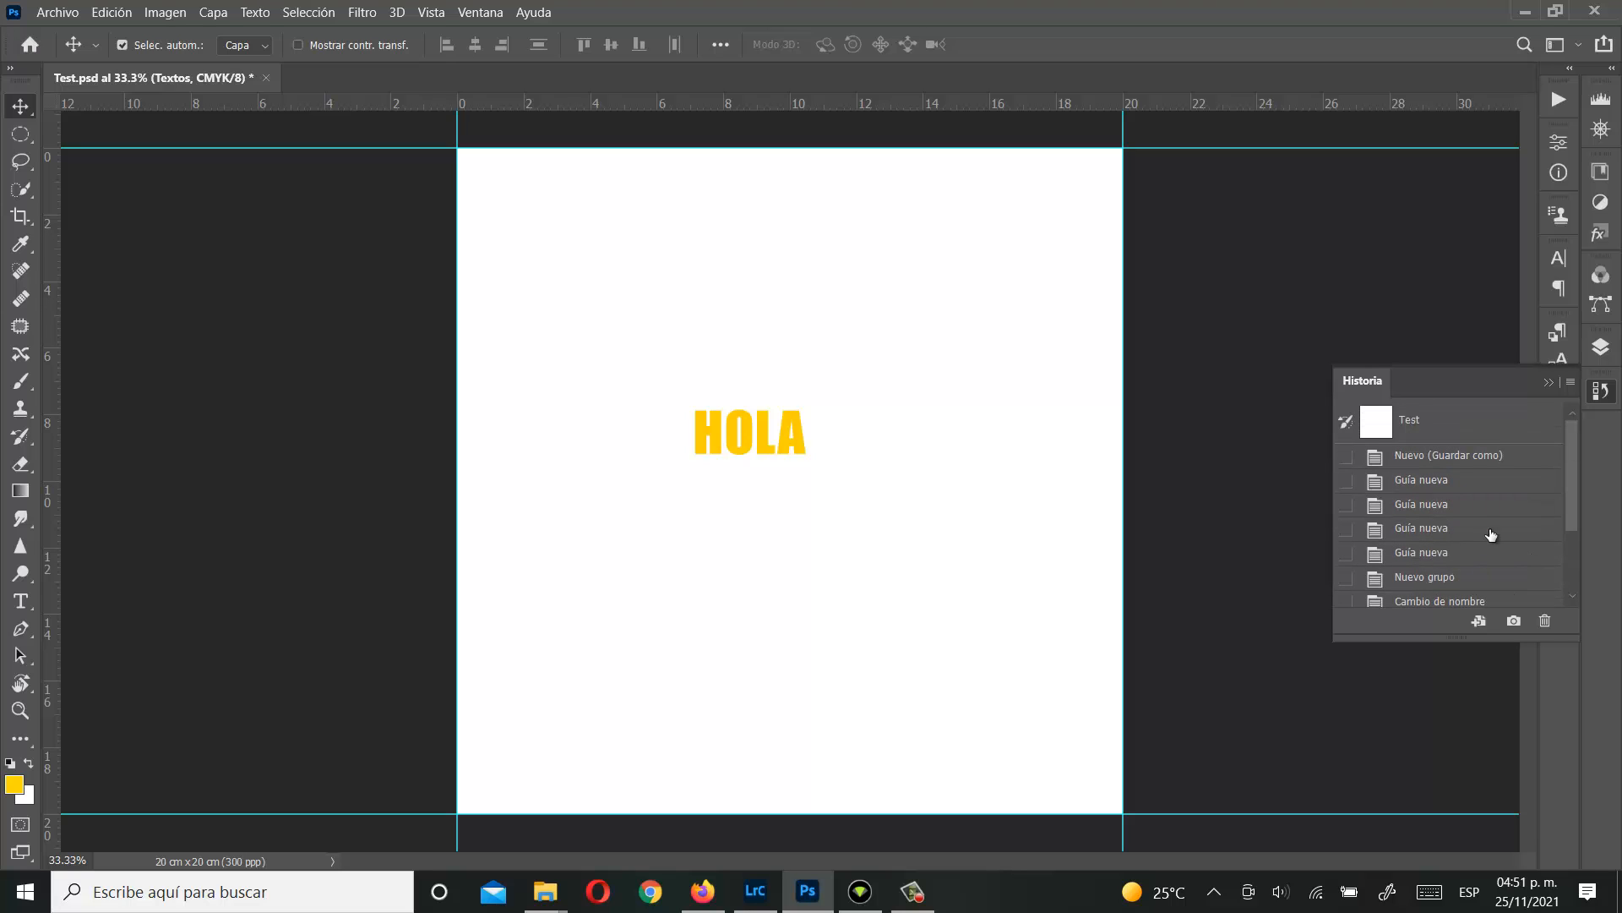
pyautogui.scroll(-3, 1492, 535)
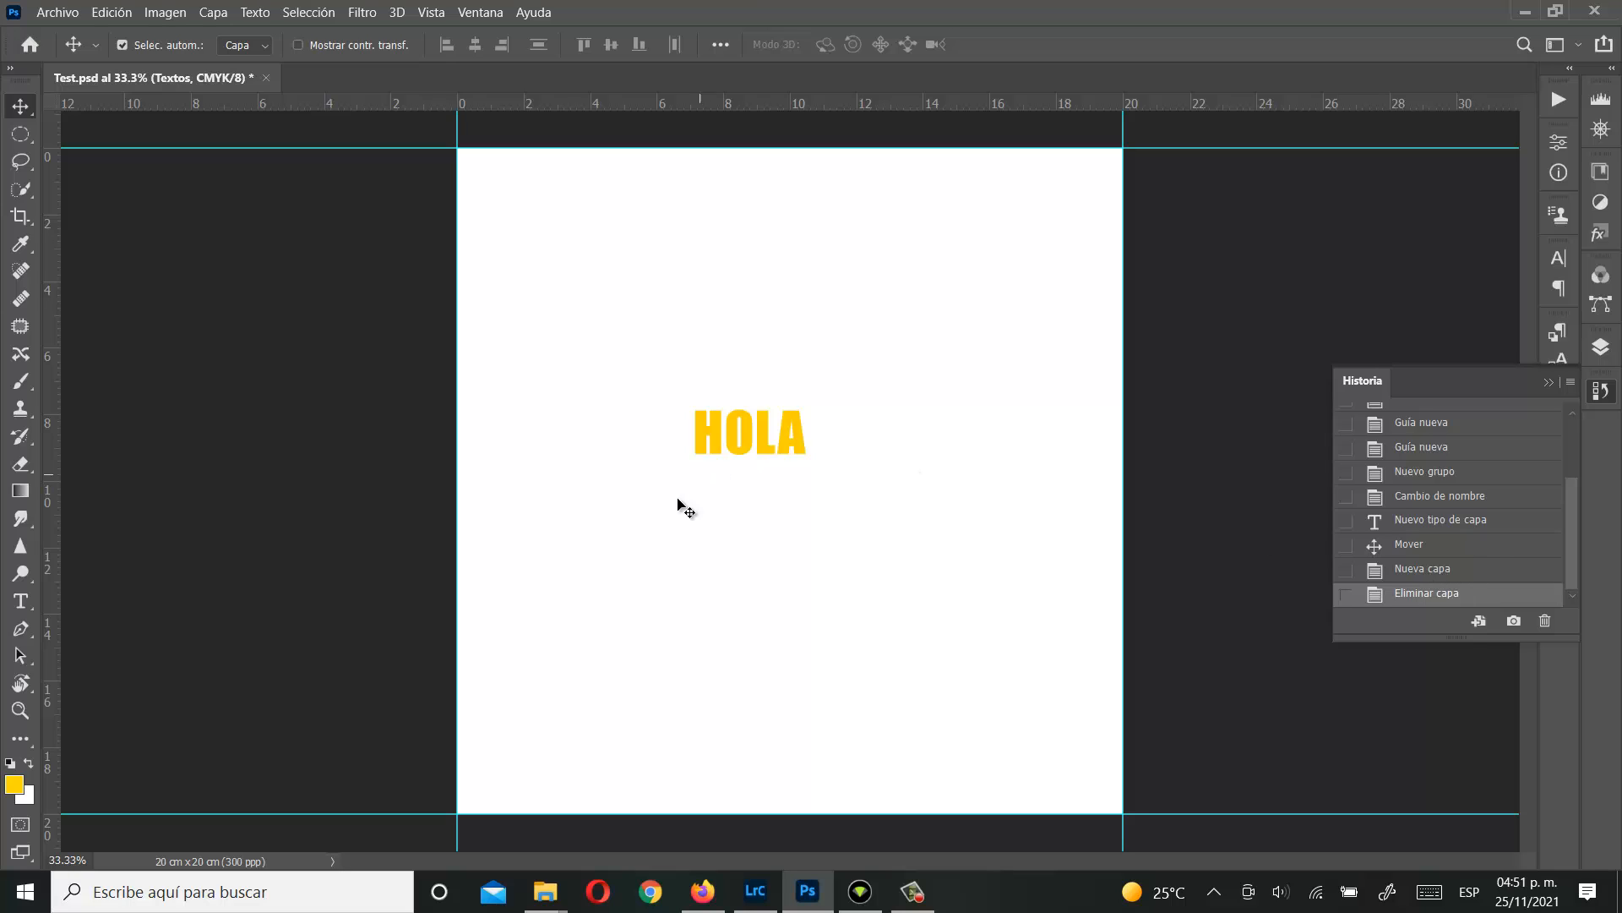
# Step: Step the history back to the Nueva capa state, and check the restored layer in the Capas panel
pyautogui.click(1471, 571)
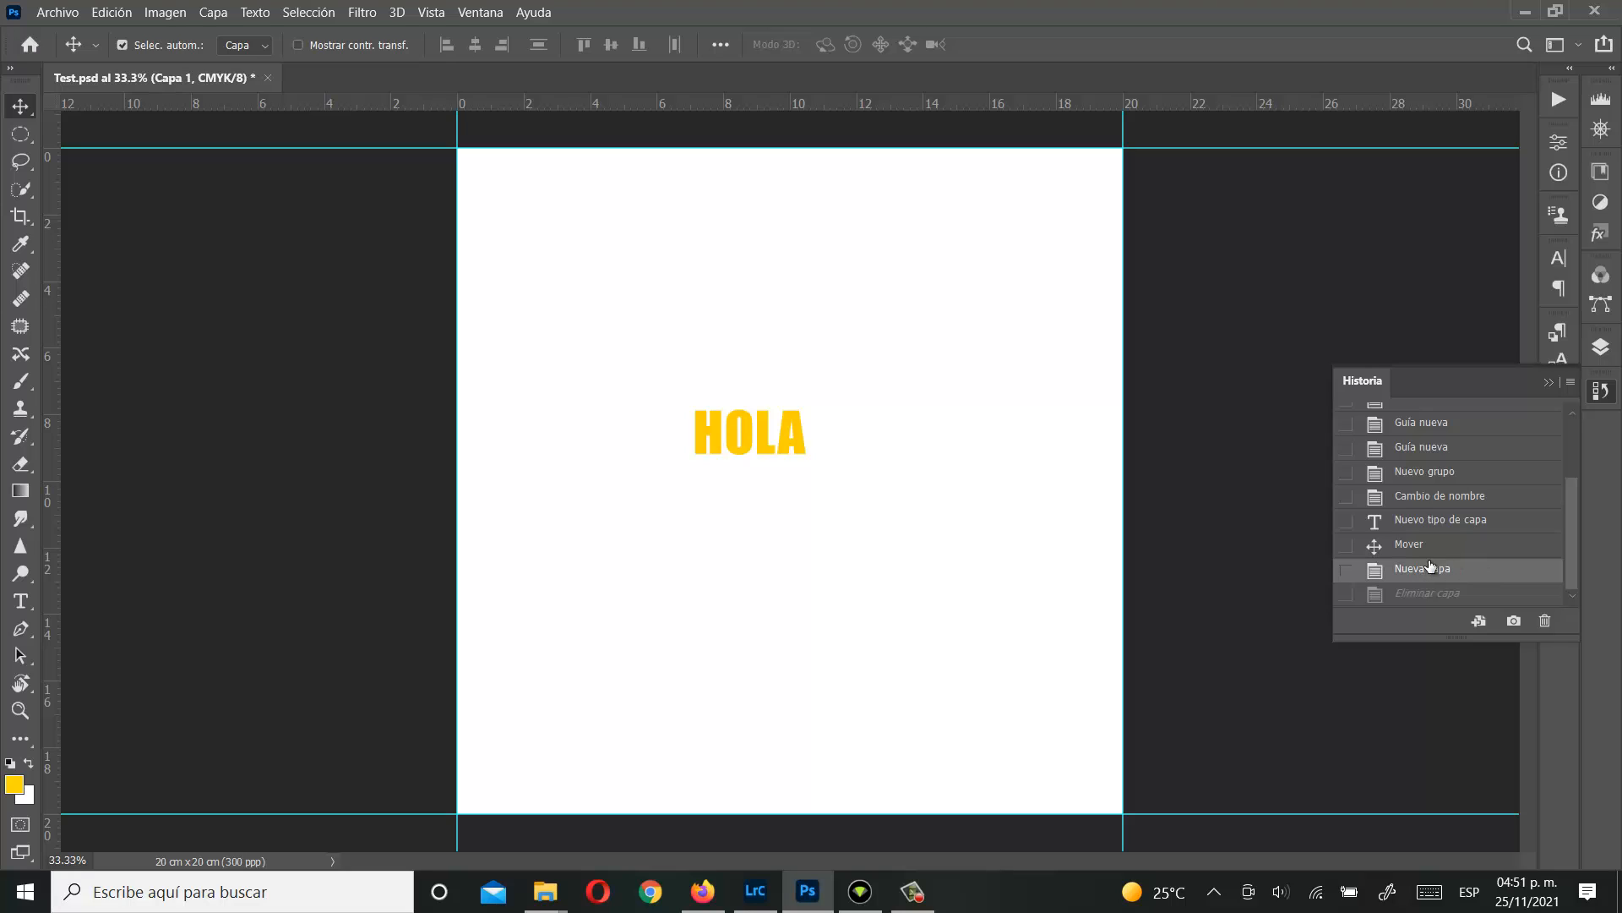
pyautogui.click(1601, 346)
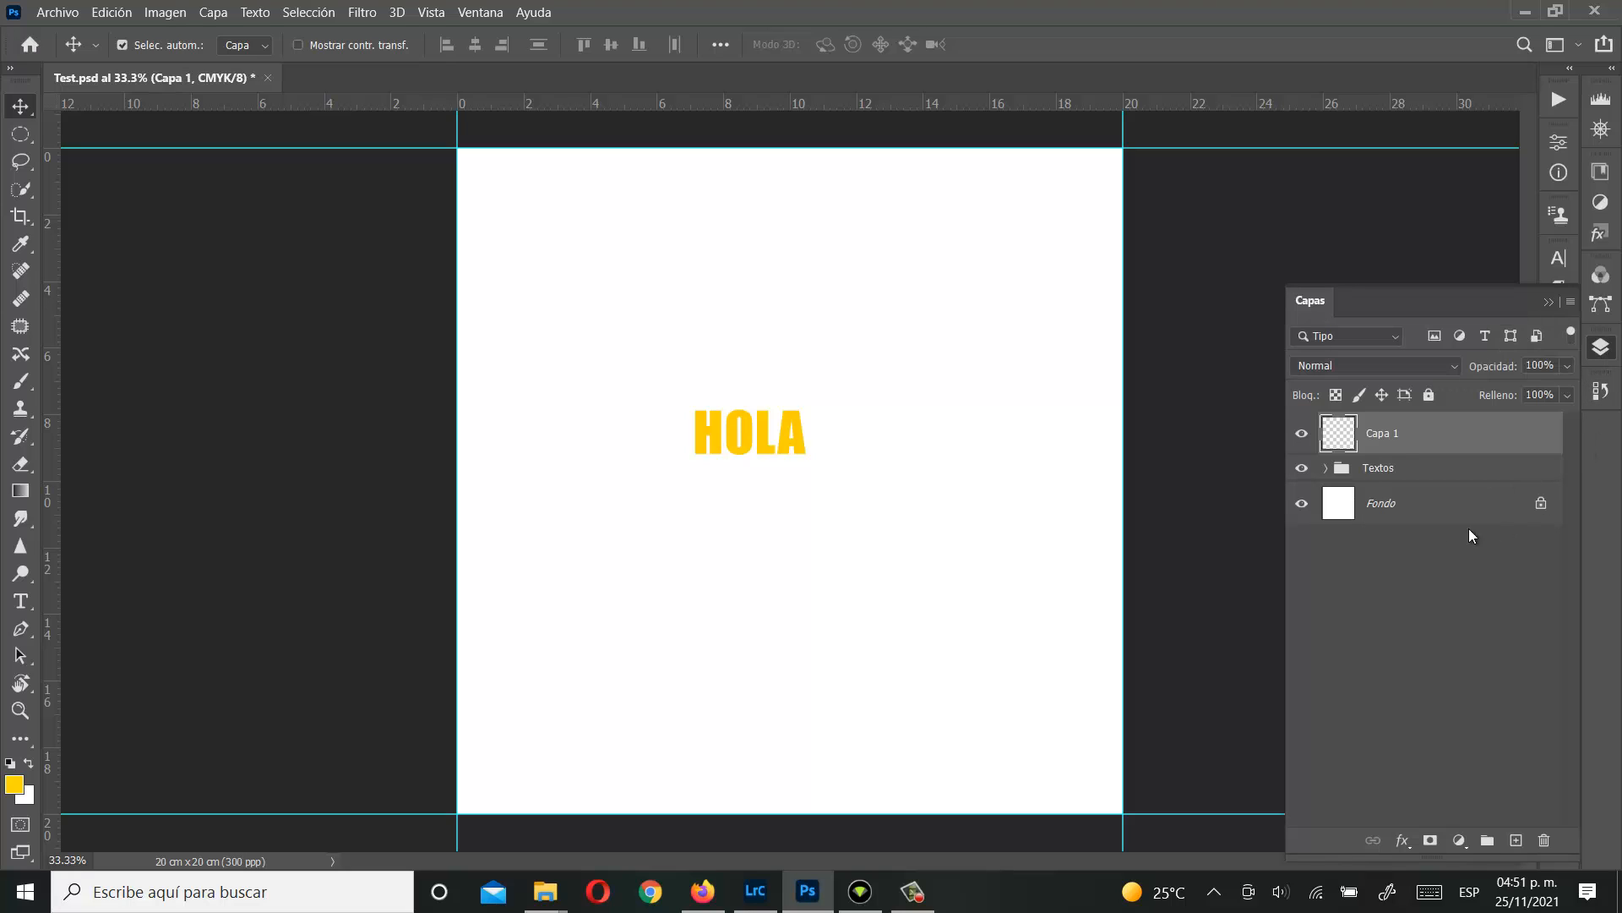
pyautogui.click(1548, 303)
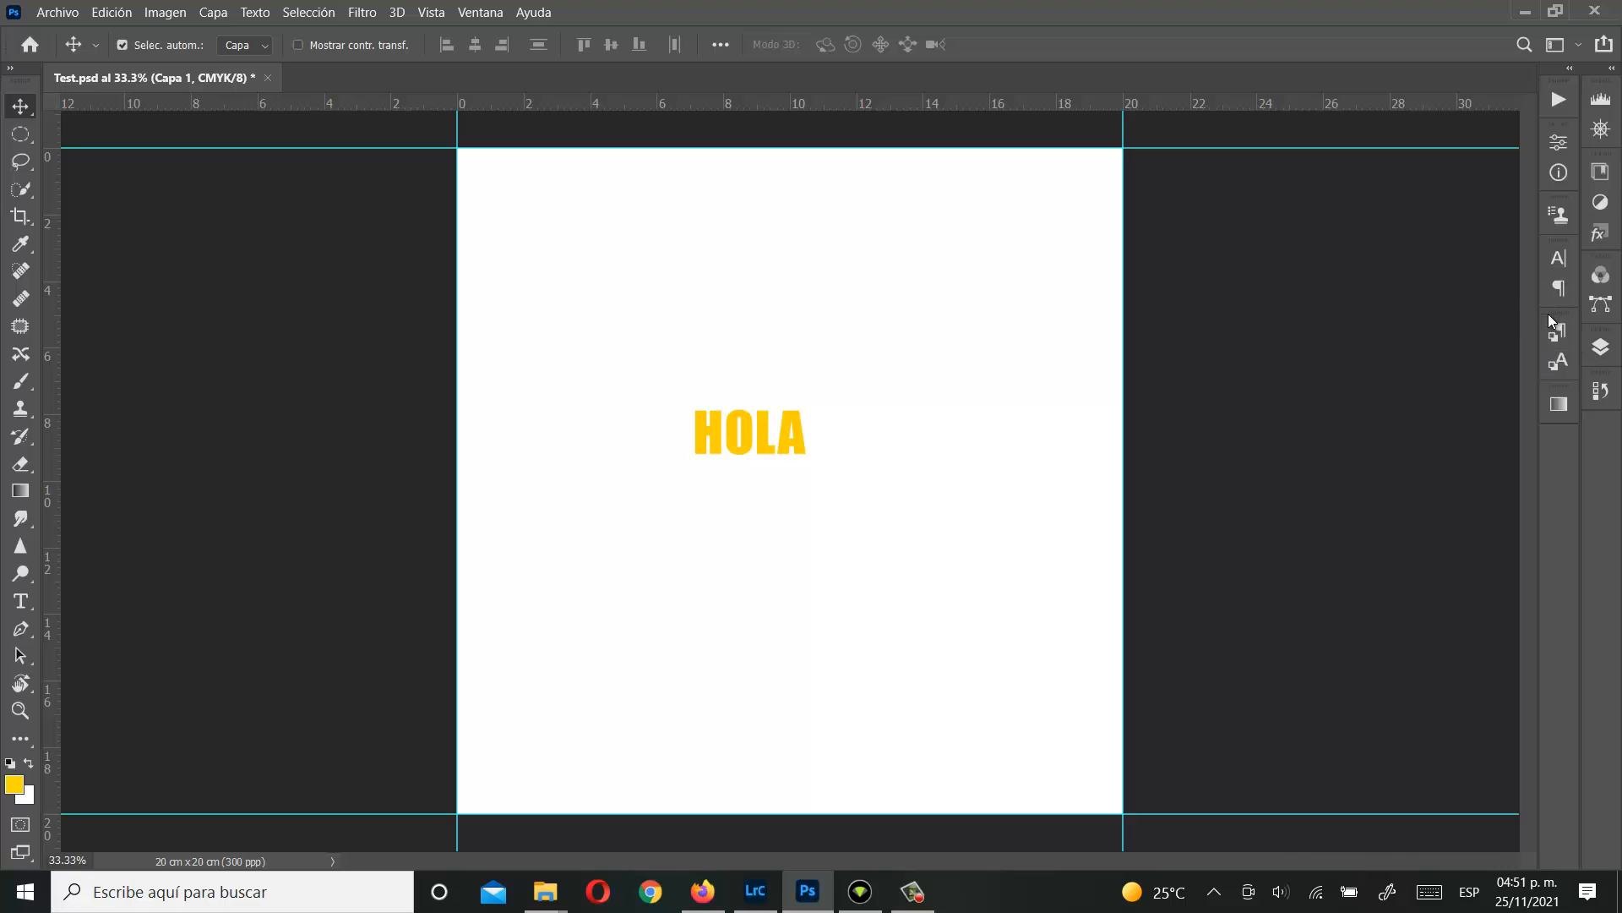
# Step: Revert the document to its initial Test snapshot in the Historia panel, and review the undone states
pyautogui.click(1599, 394)
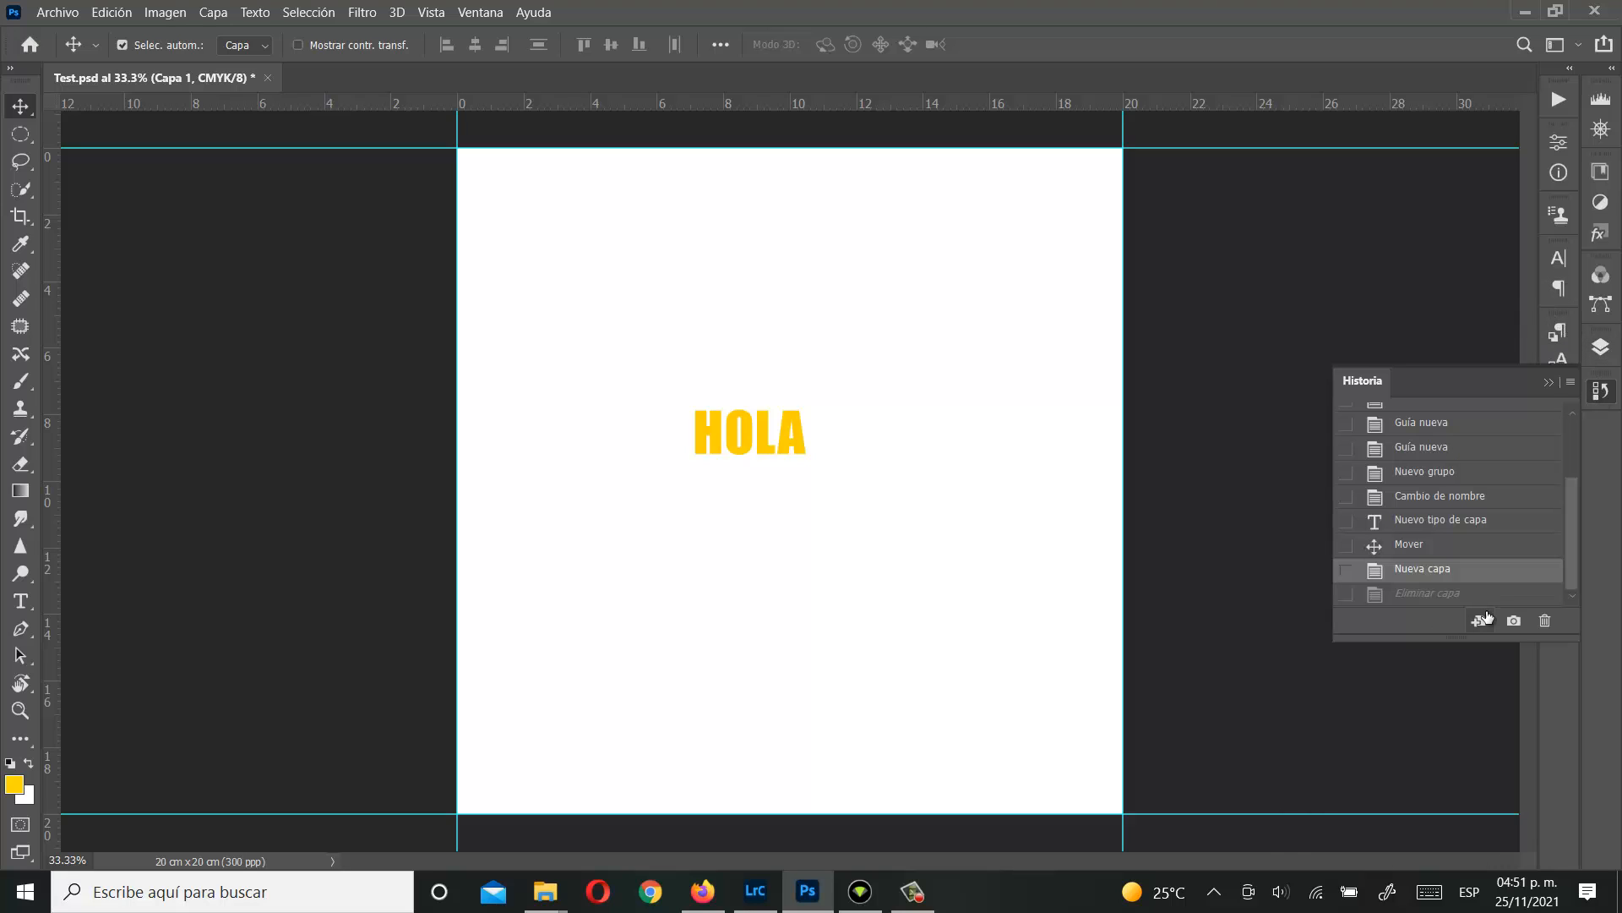
pyautogui.scroll(3, 1443, 516)
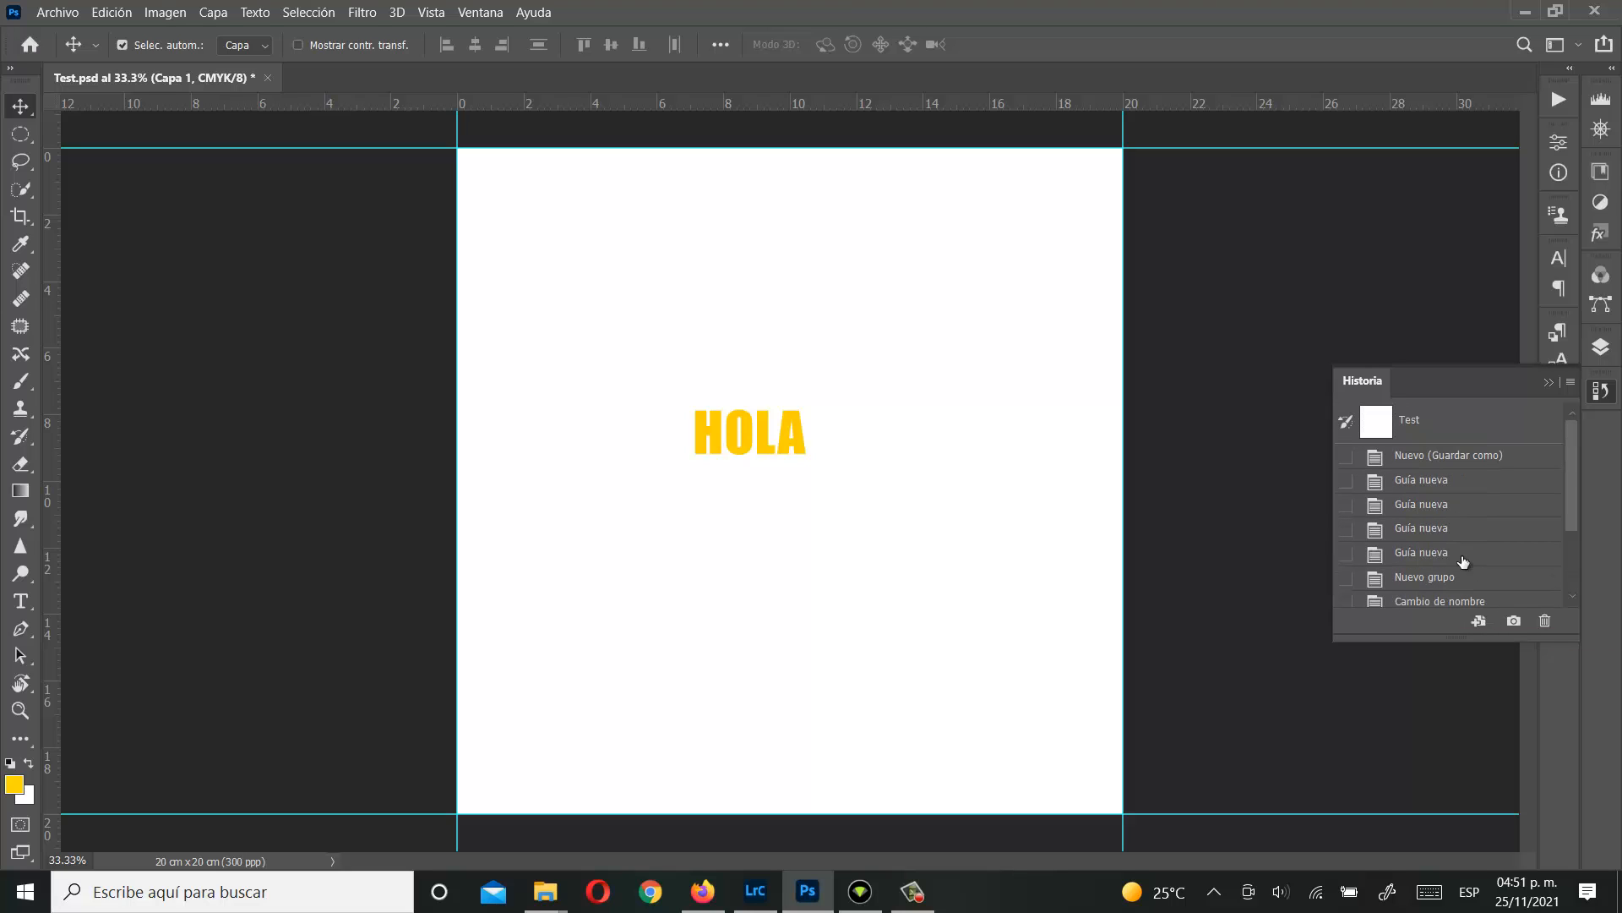
pyautogui.click(1459, 426)
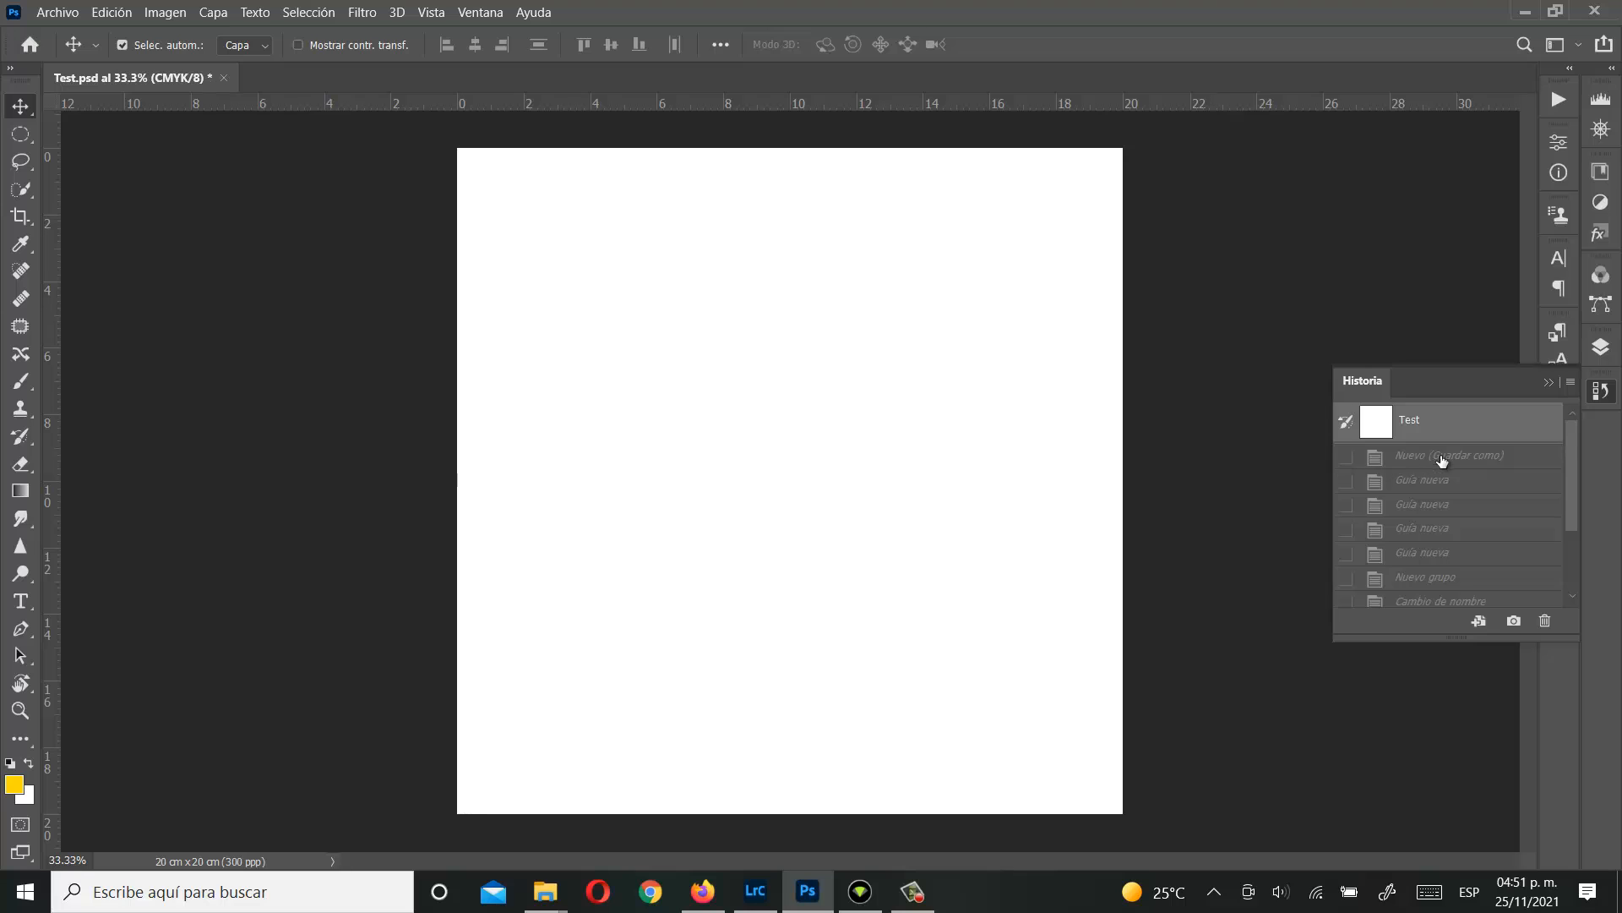
pyautogui.moveTo(1574, 436); pyautogui.dragTo(1579, 560)
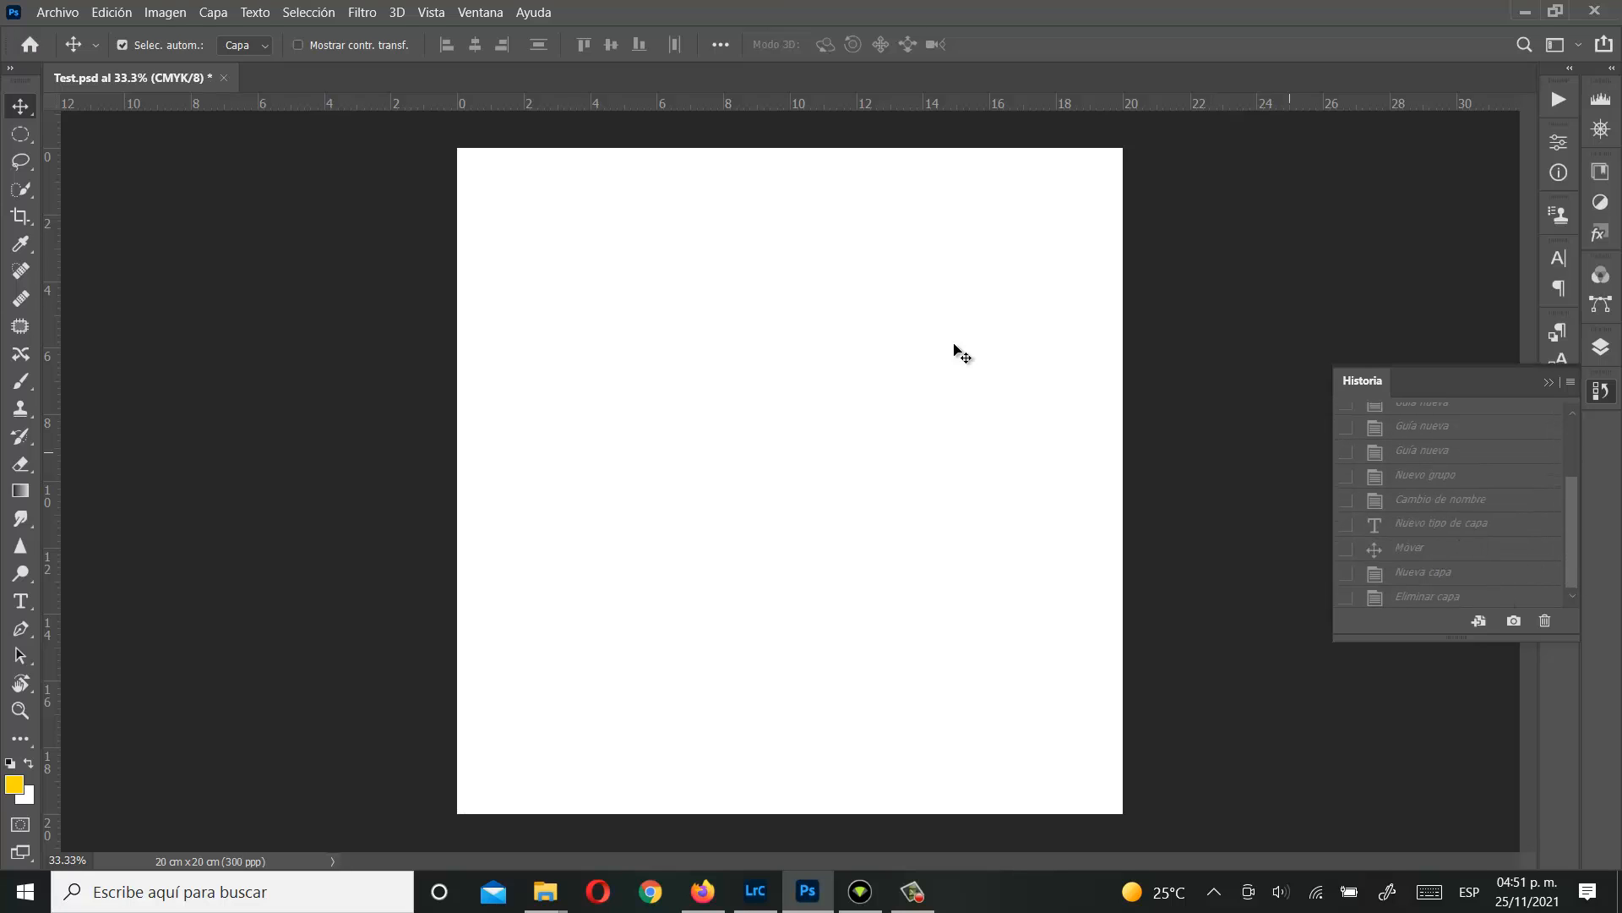
# Step: Paint one diagonal yellow brush stroke across the canvas and undo it
pyautogui.click(21, 382)
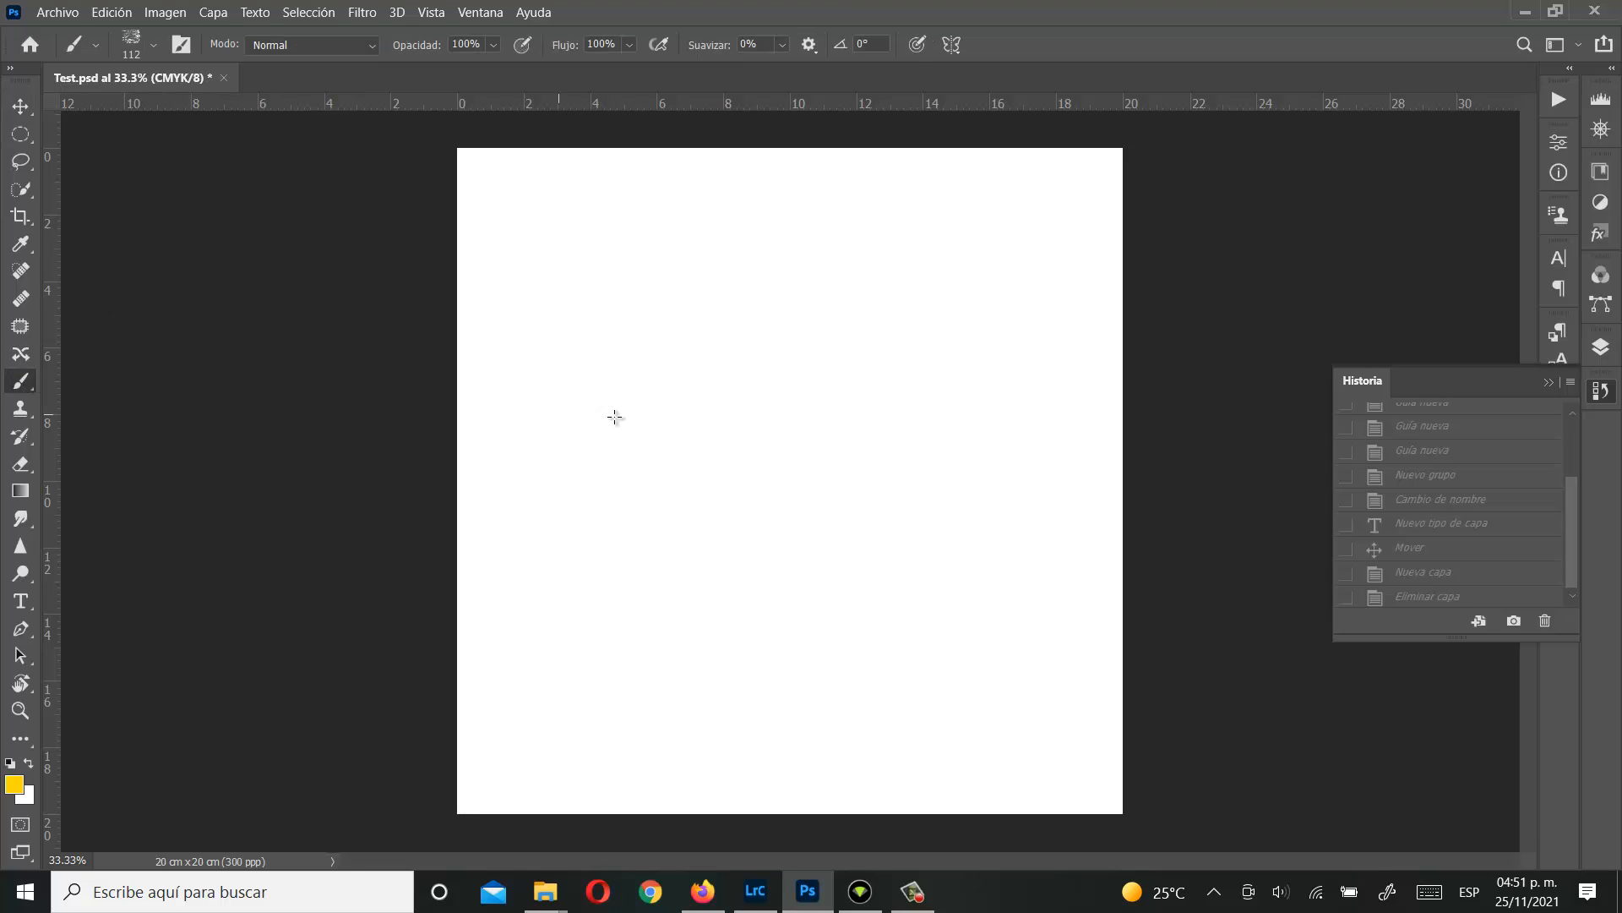
pyautogui.moveTo(573, 564)
pyautogui.mouseDown()
pyautogui.moveTo(803, 333)
pyautogui.moveTo(936, 278)
pyautogui.mouseUp()
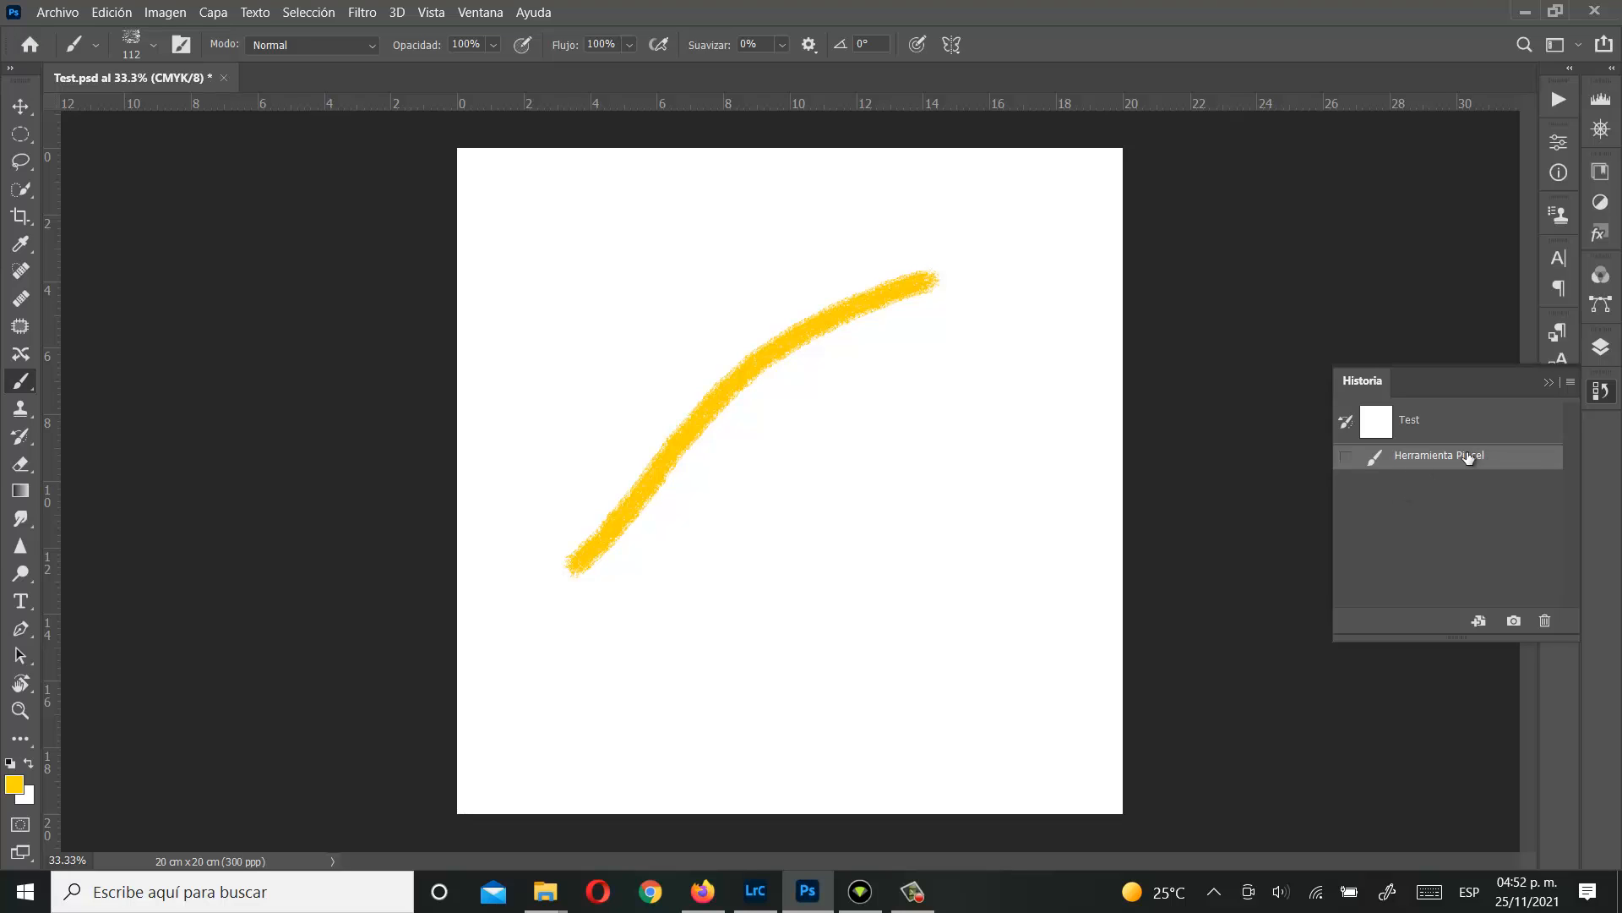
pyautogui.hotkey('ctrl', 'z')
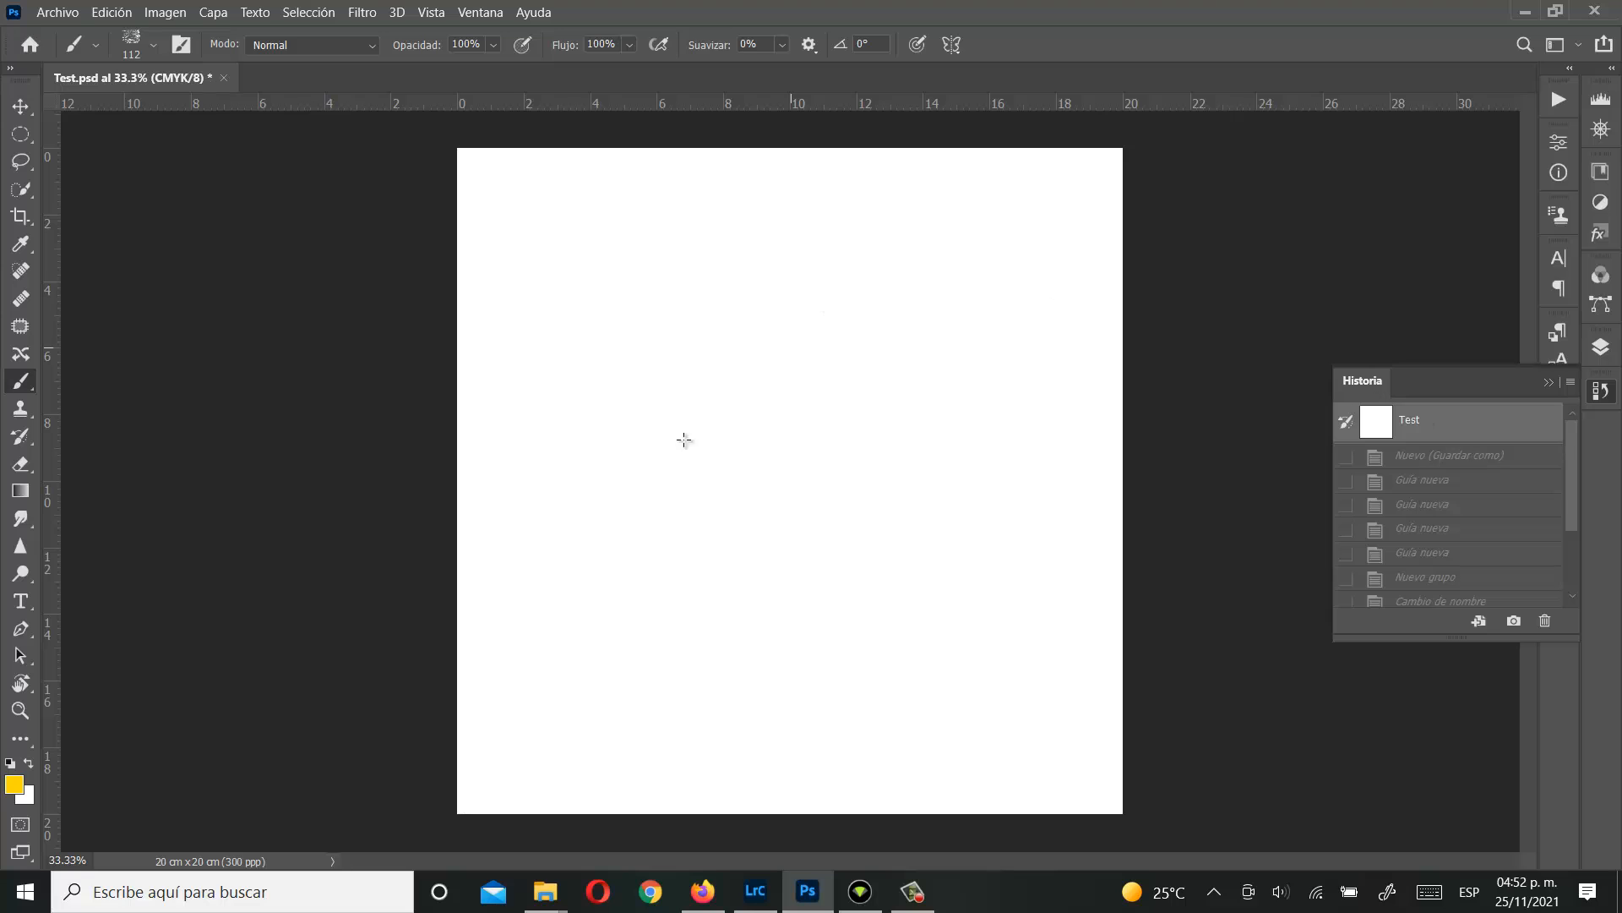
# Step: Paint two parallel diagonal yellow brush strokes, and remove both by returning to the Test snapshot in the Historia panel
pyautogui.moveTo(600, 540)
pyautogui.mouseDown()
pyautogui.moveTo(788, 379)
pyautogui.moveTo(920, 318)
pyautogui.mouseUp()
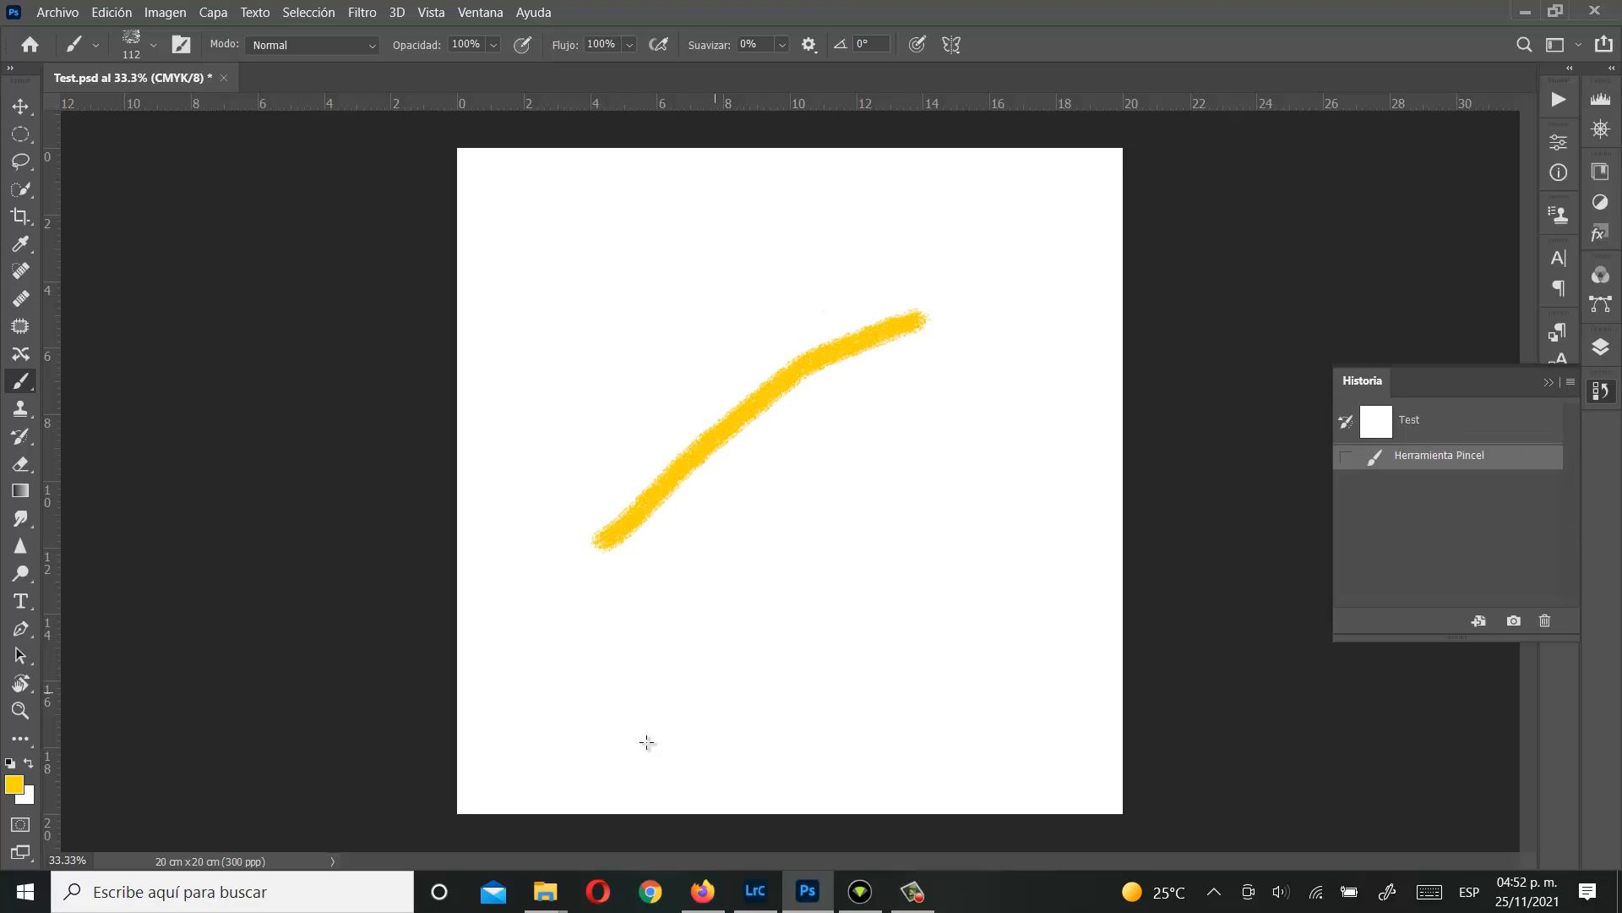
pyautogui.moveTo(568, 727); pyautogui.dragTo(941, 454)
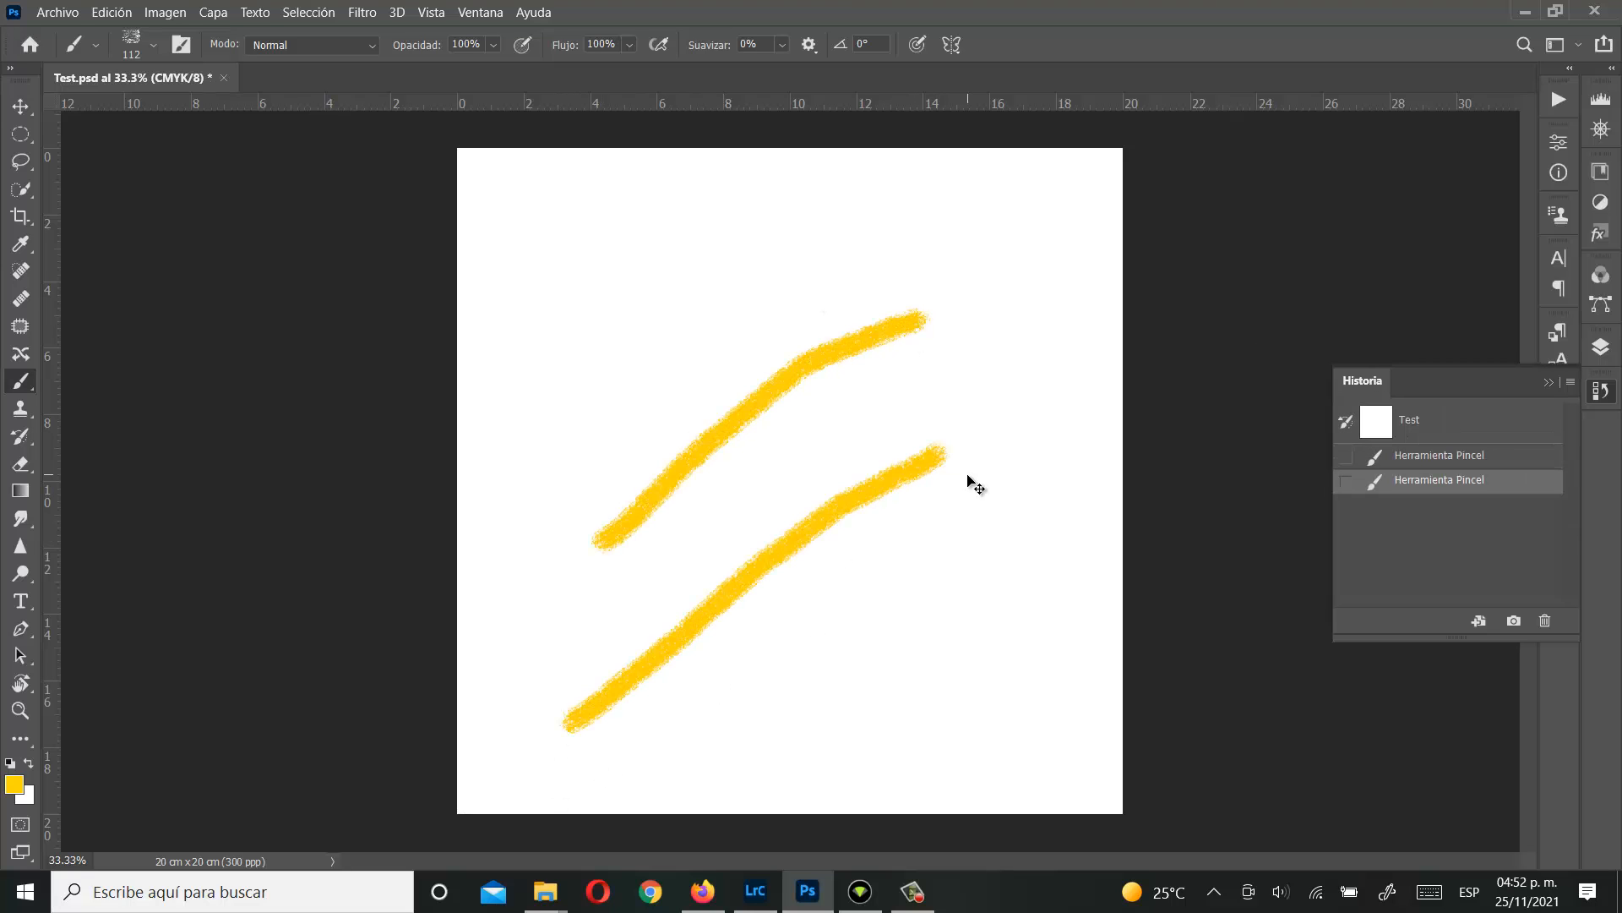
pyautogui.hotkey('ctrl', 'z')
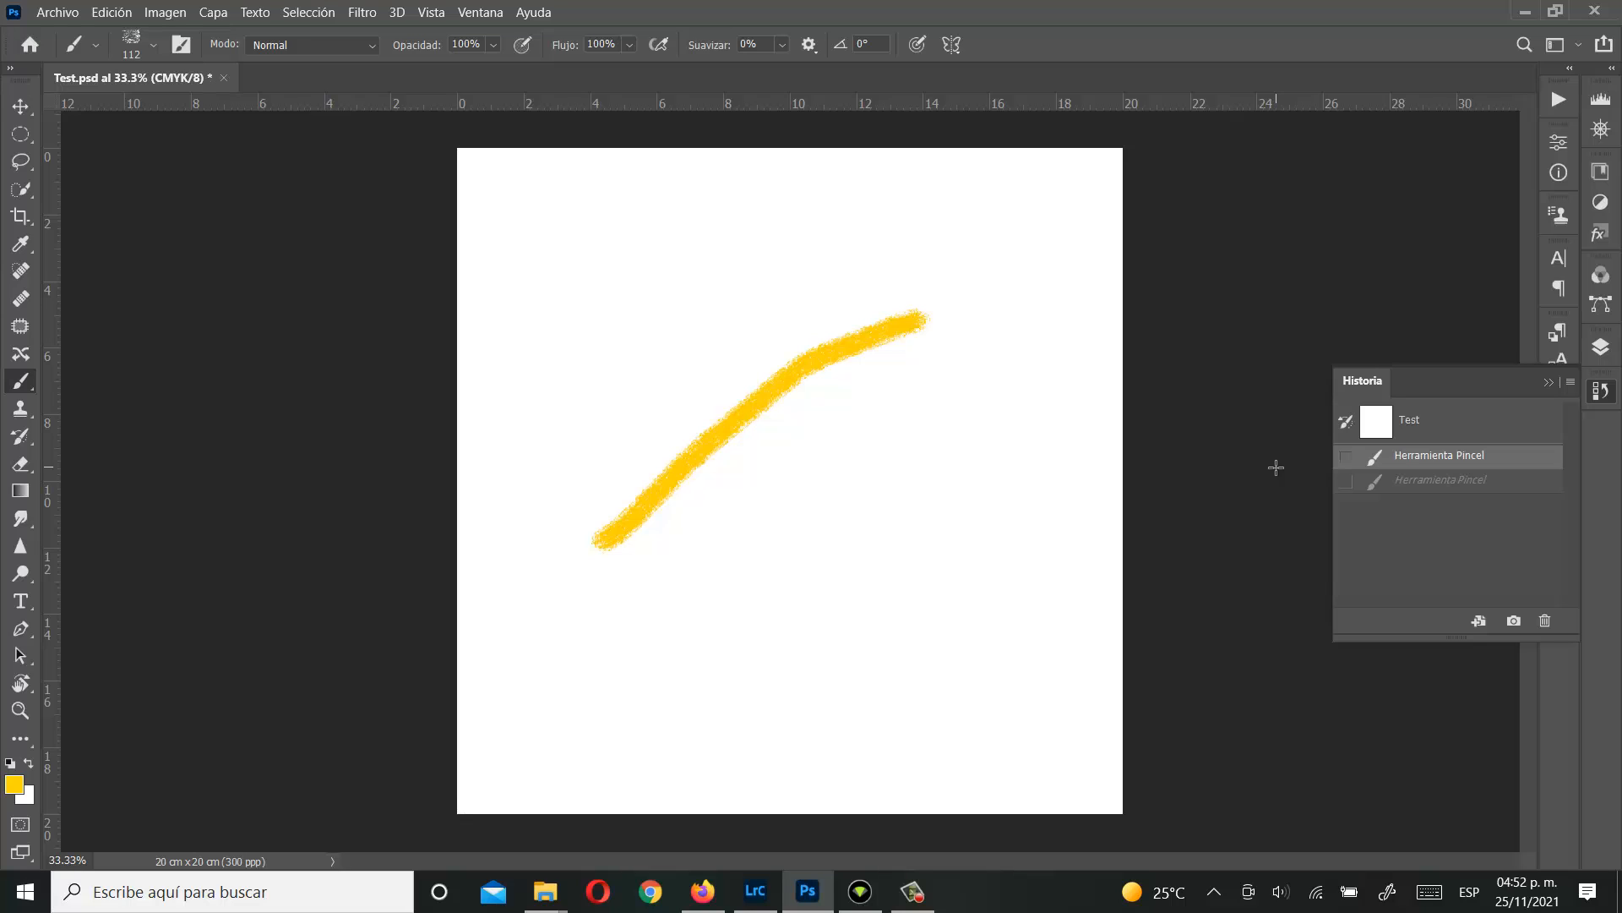
pyautogui.click(1411, 422)
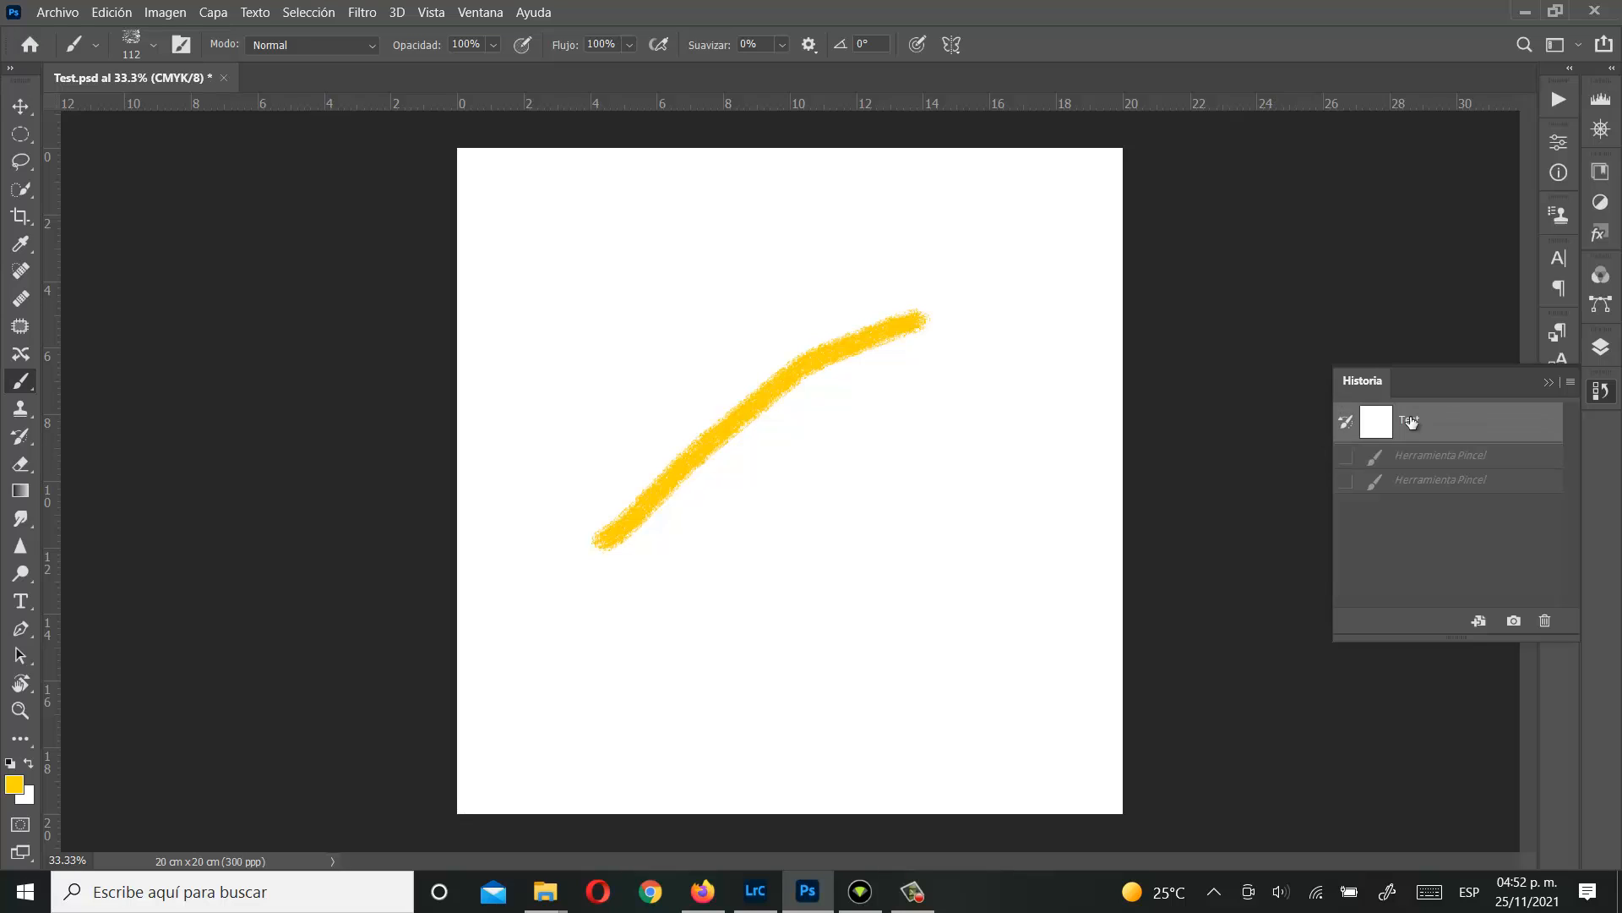
pyautogui.click(1548, 382)
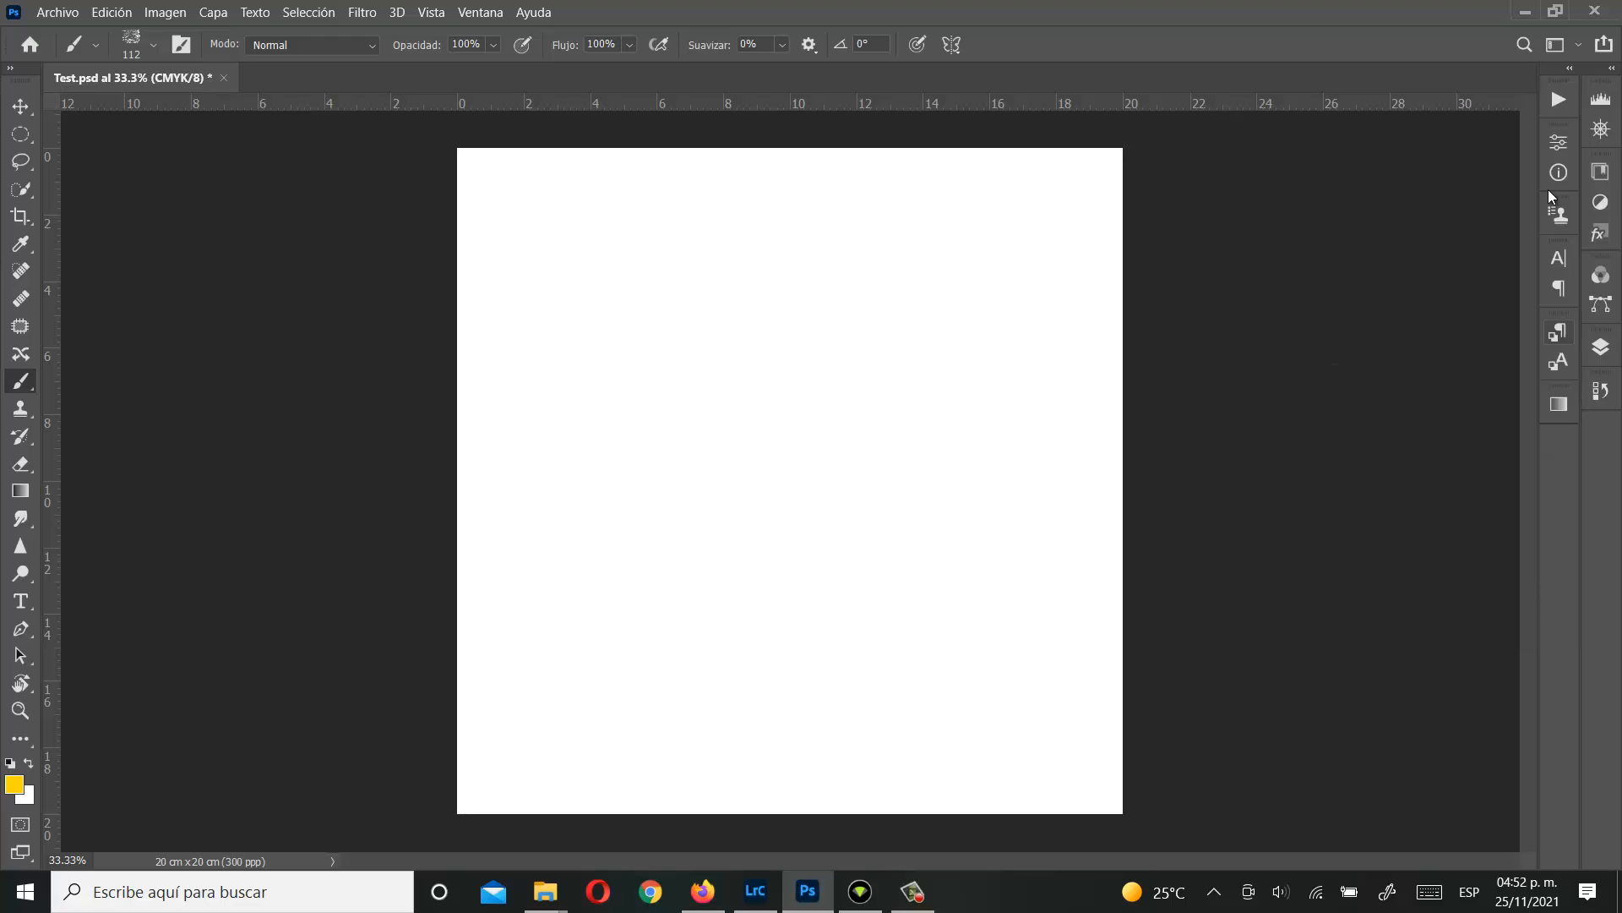
pyautogui.click(1603, 393)
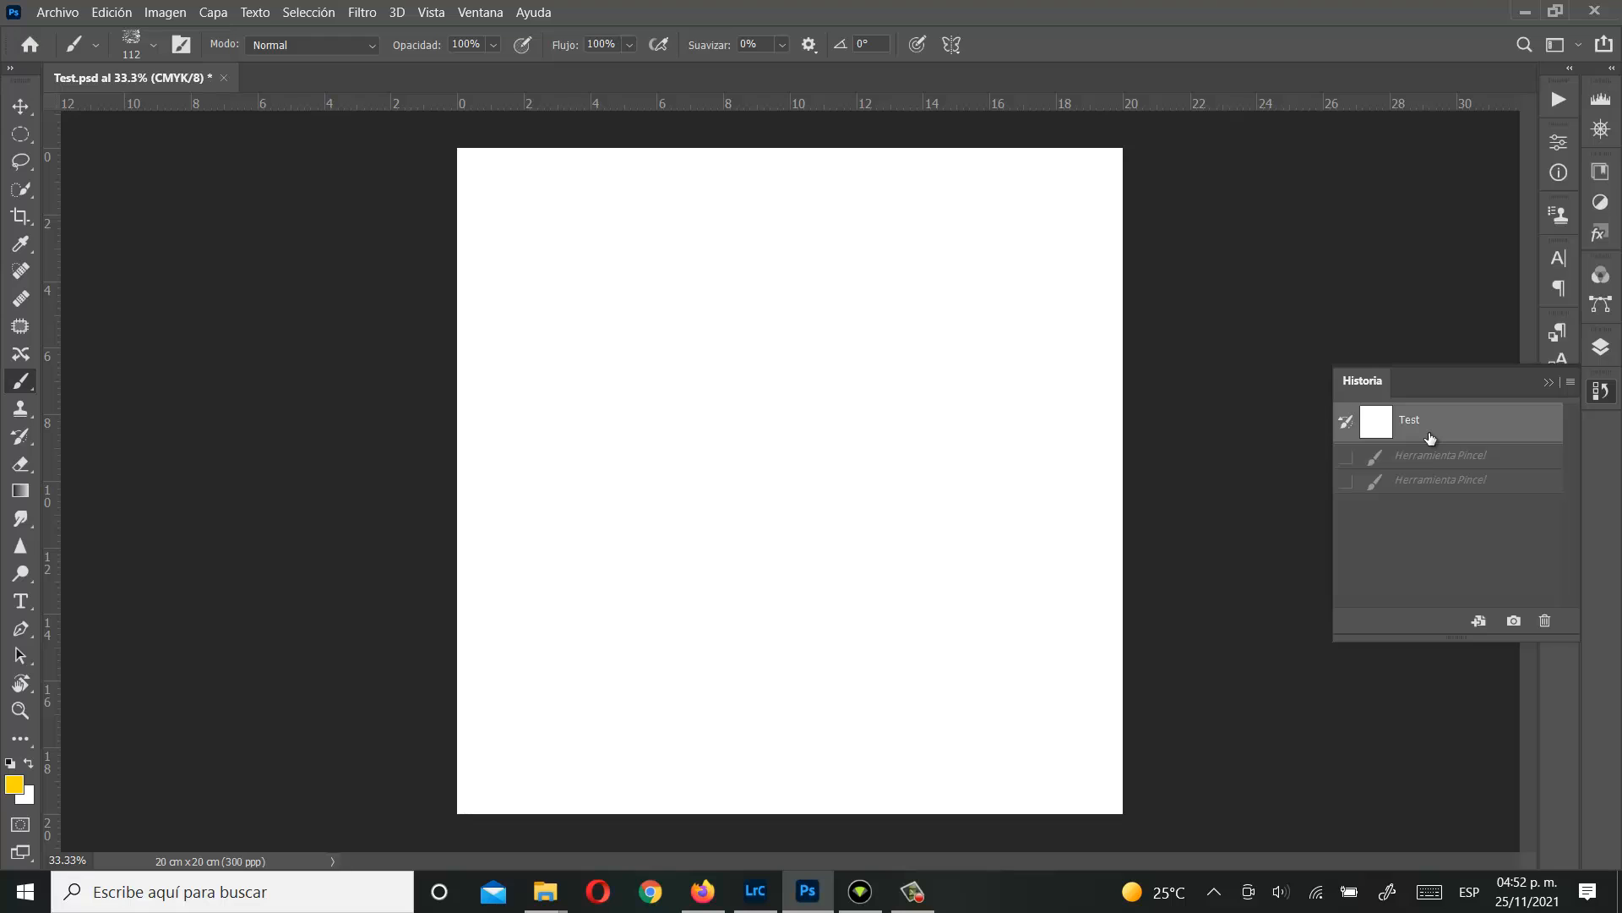
pyautogui.click(1548, 385)
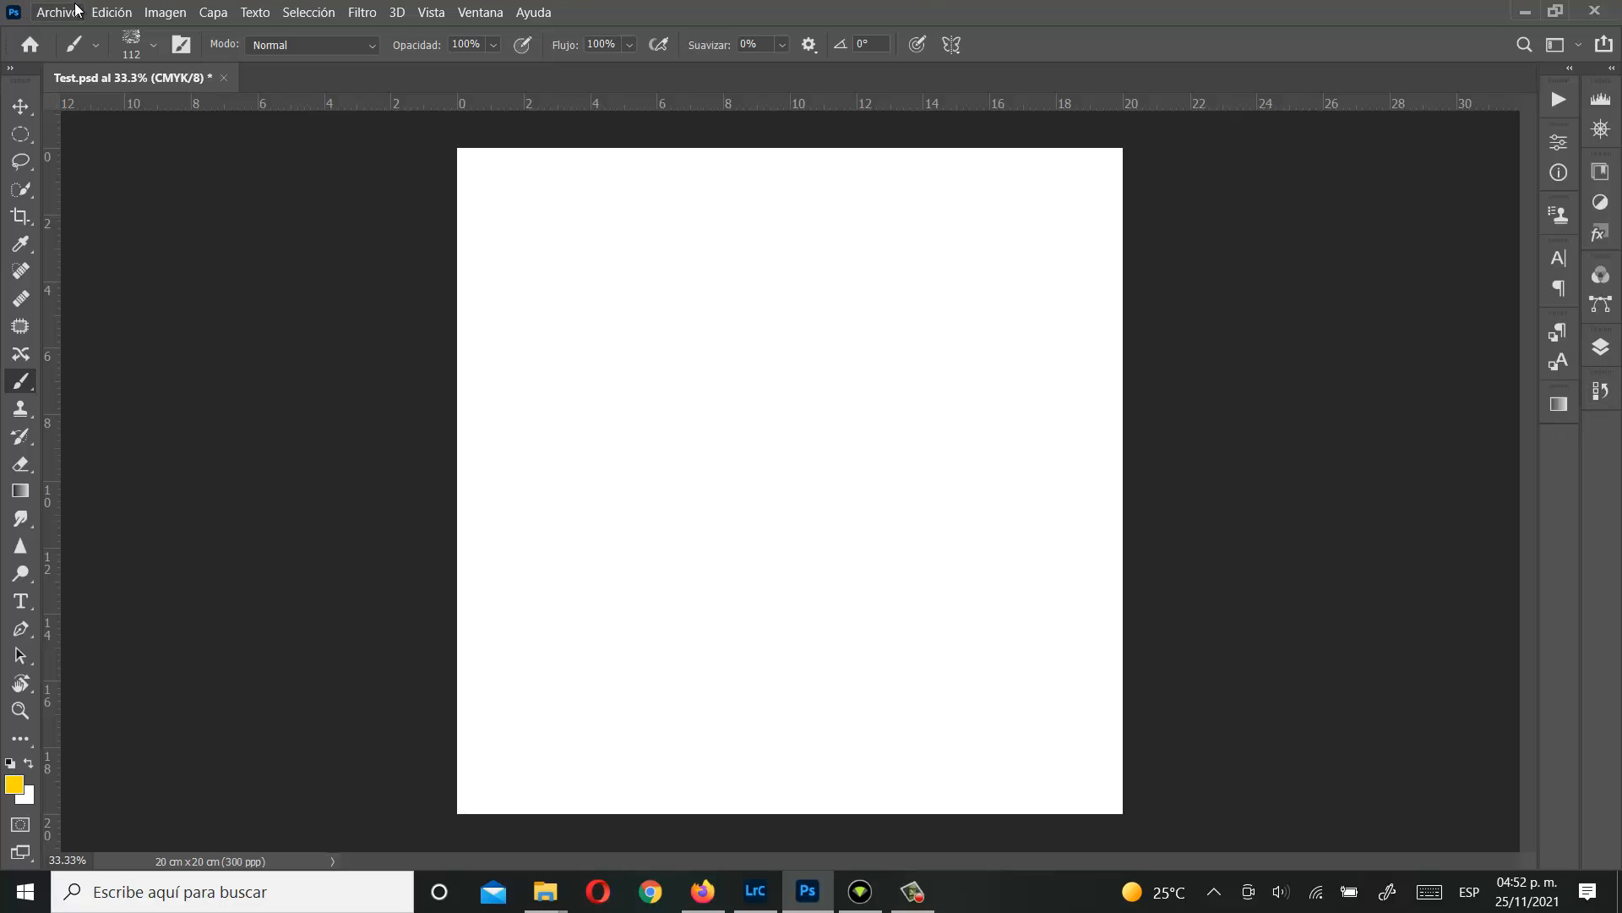
pyautogui.click(434, 11)
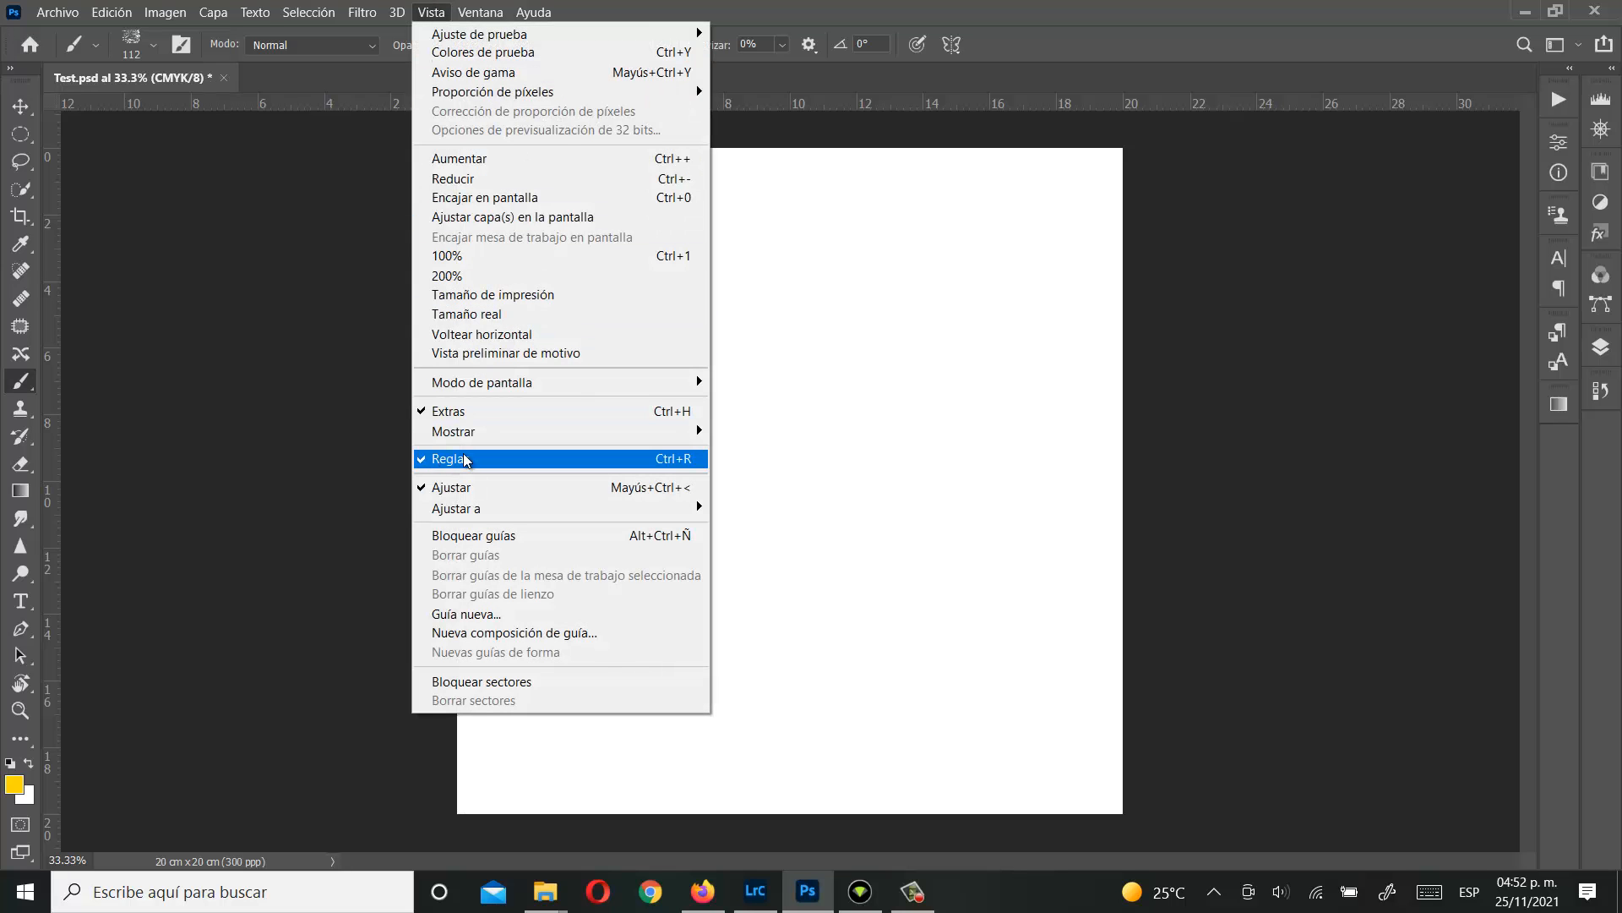
pyautogui.moveTo(502, 7)
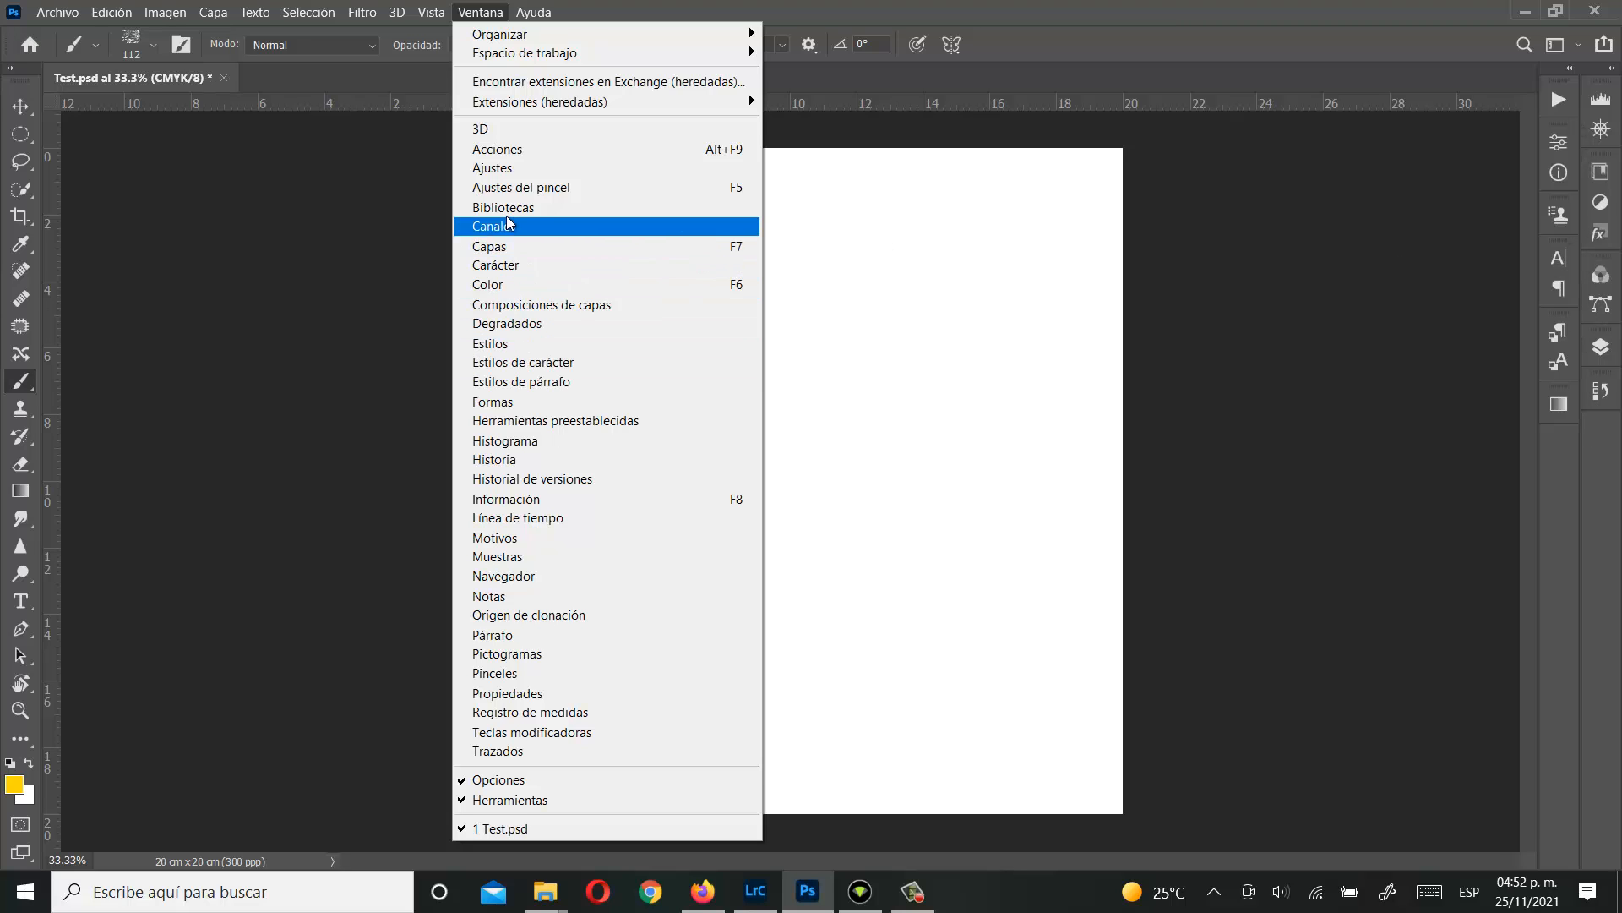
pyautogui.click(868, 330)
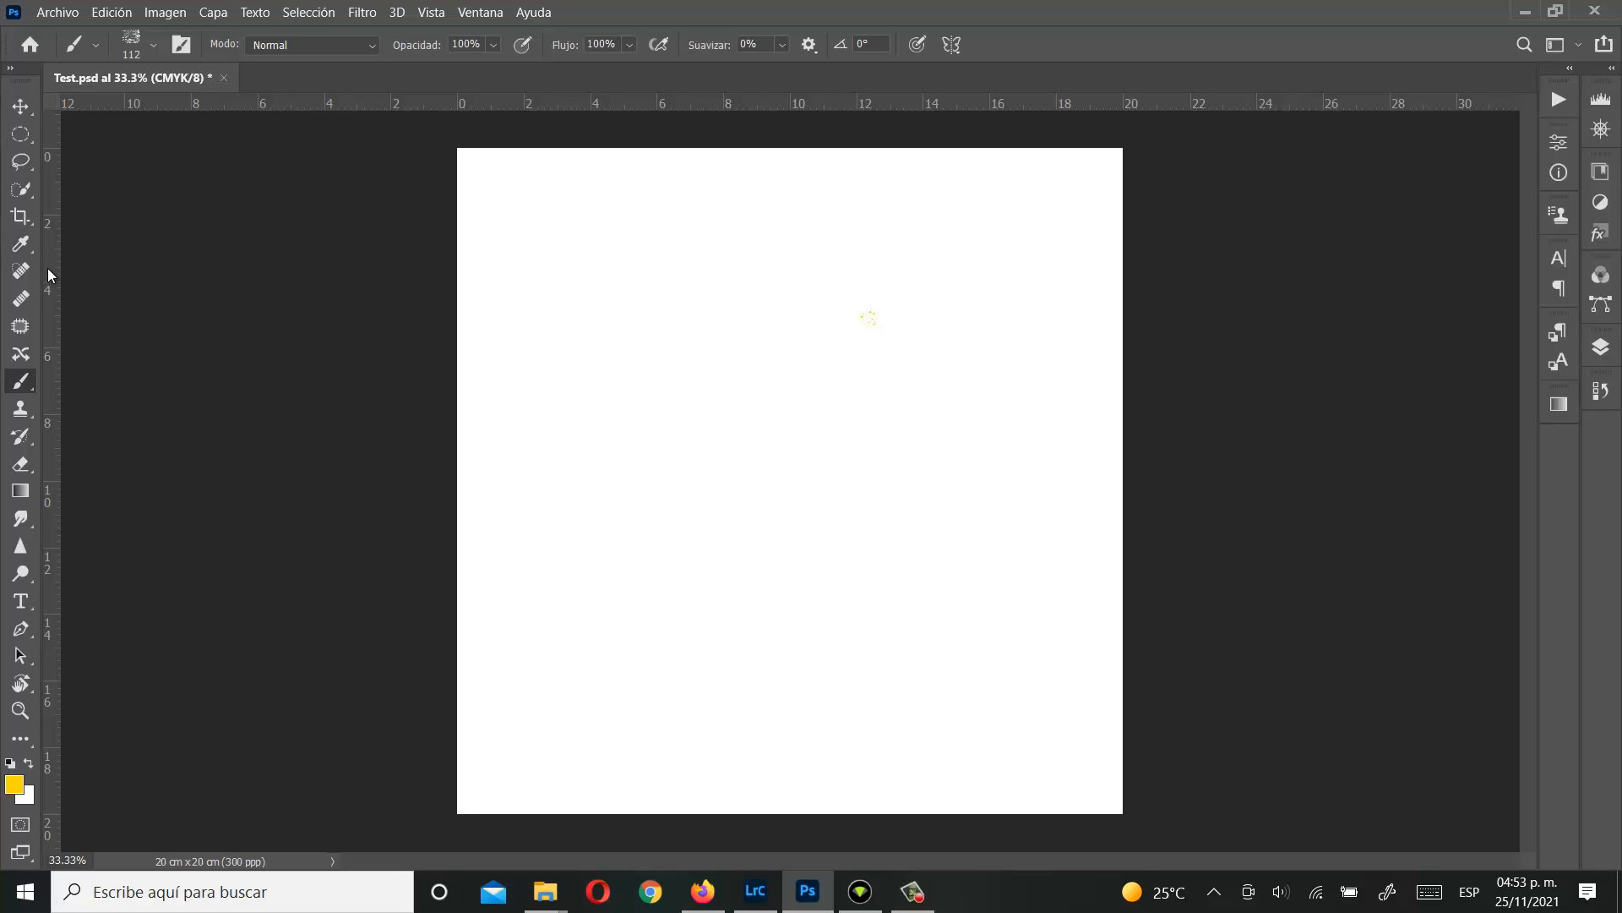
# Step: Add a new layer above Fondo and paint yellow freehand curves and two small rings on it with the brush
pyautogui.click(1599, 347)
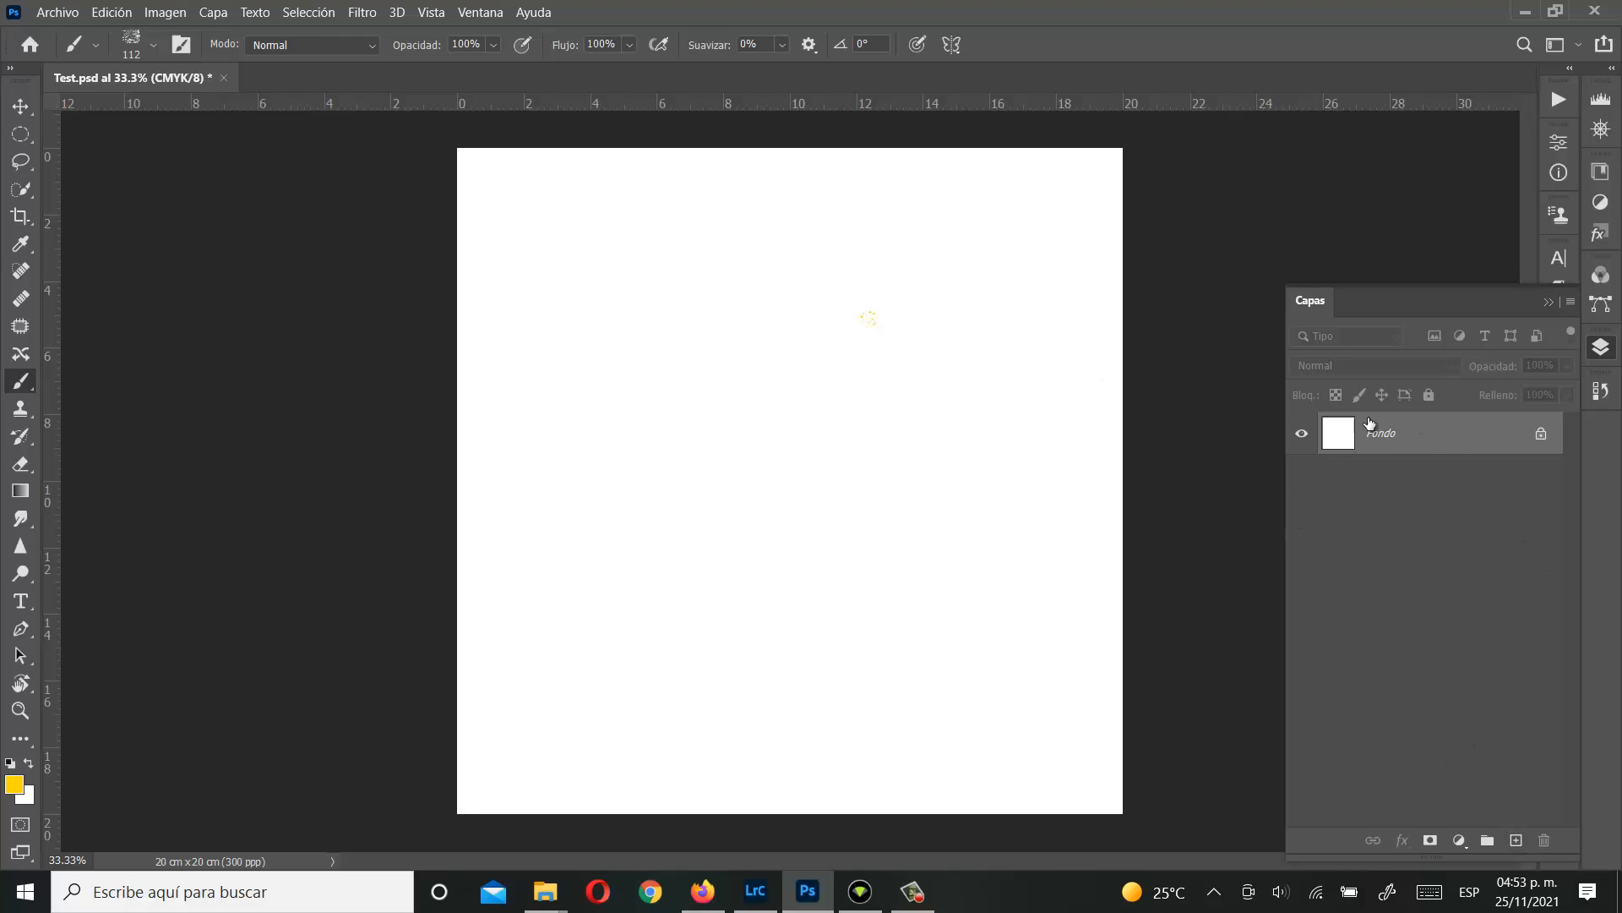
pyautogui.click(1516, 840)
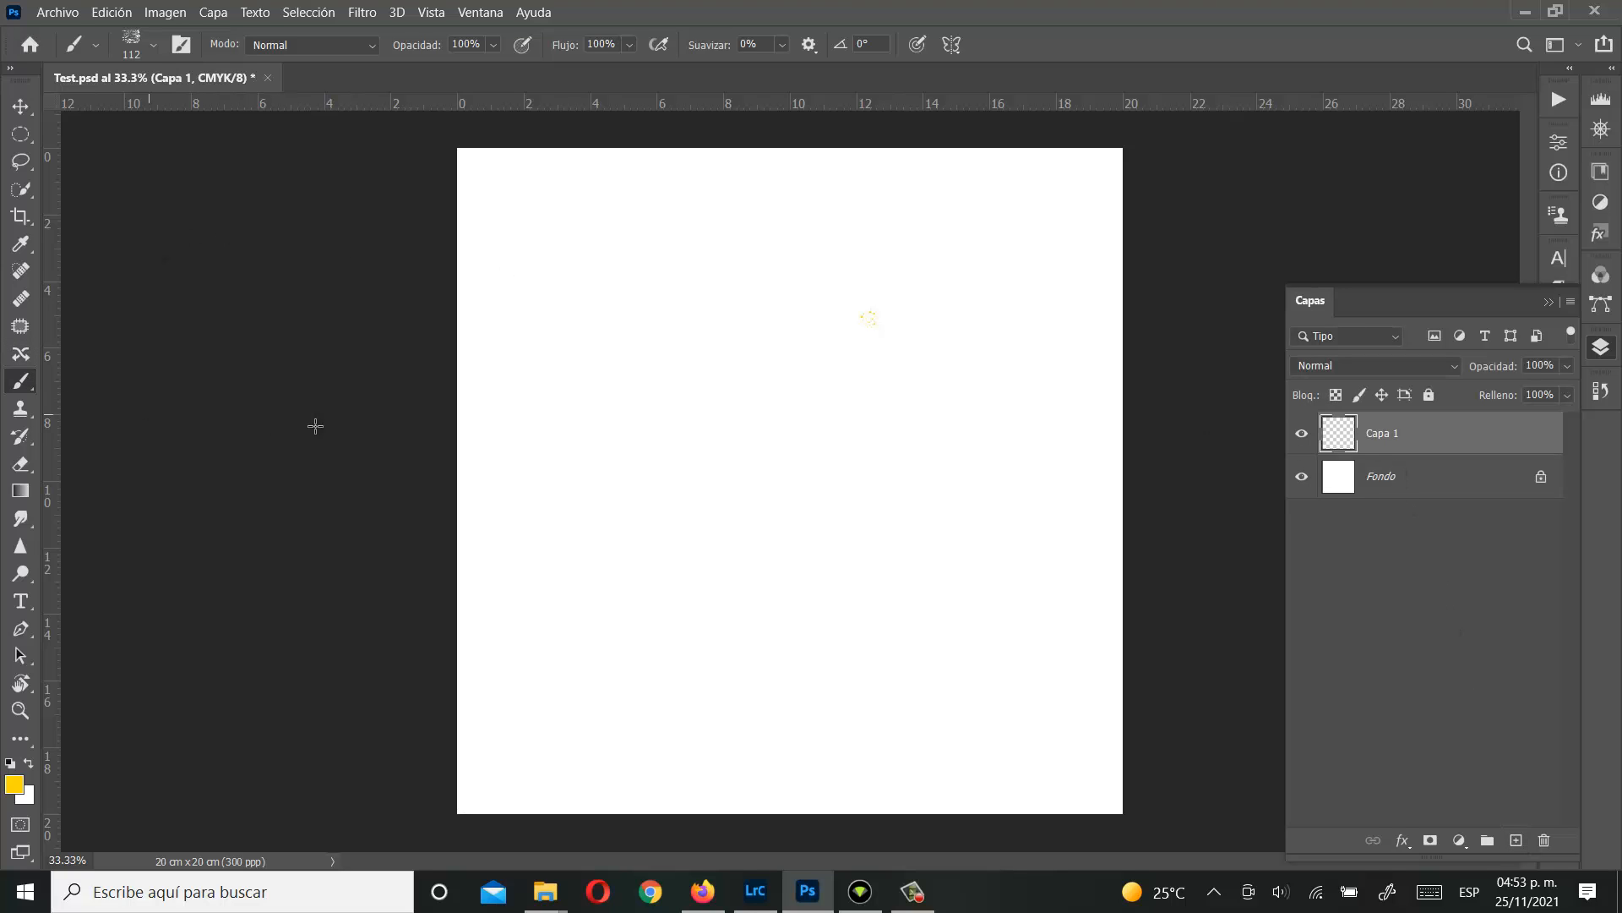
pyautogui.click(532, 474)
pyautogui.moveTo(533, 420)
pyautogui.mouseDown()
pyautogui.moveTo(620, 305)
pyautogui.moveTo(678, 402)
pyautogui.moveTo(844, 523)
pyautogui.moveTo(928, 394)
pyautogui.moveTo(775, 286)
pyautogui.moveTo(722, 286)
pyautogui.mouseUp()
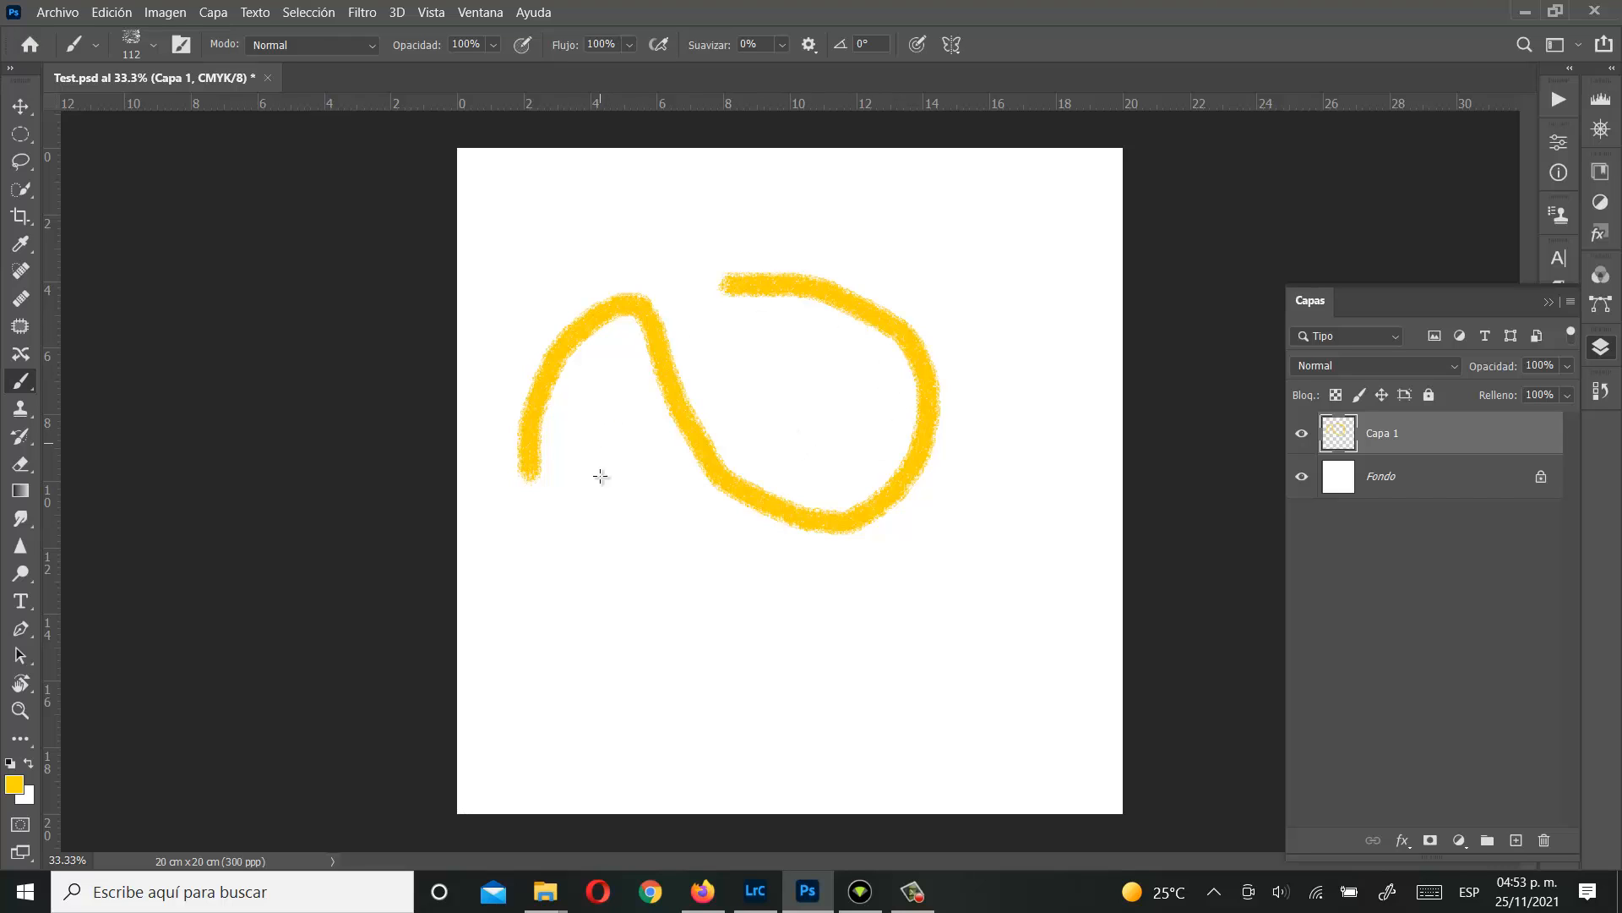
pyautogui.moveTo(600, 439)
pyautogui.mouseDown()
pyautogui.moveTo(725, 644)
pyautogui.moveTo(939, 618)
pyautogui.moveTo(993, 520)
pyautogui.mouseUp()
pyautogui.moveTo(735, 391)
pyautogui.mouseDown()
pyautogui.moveTo(770, 373)
pyautogui.moveTo(726, 372)
pyautogui.moveTo(863, 424)
pyautogui.moveTo(852, 370)
pyautogui.mouseUp()
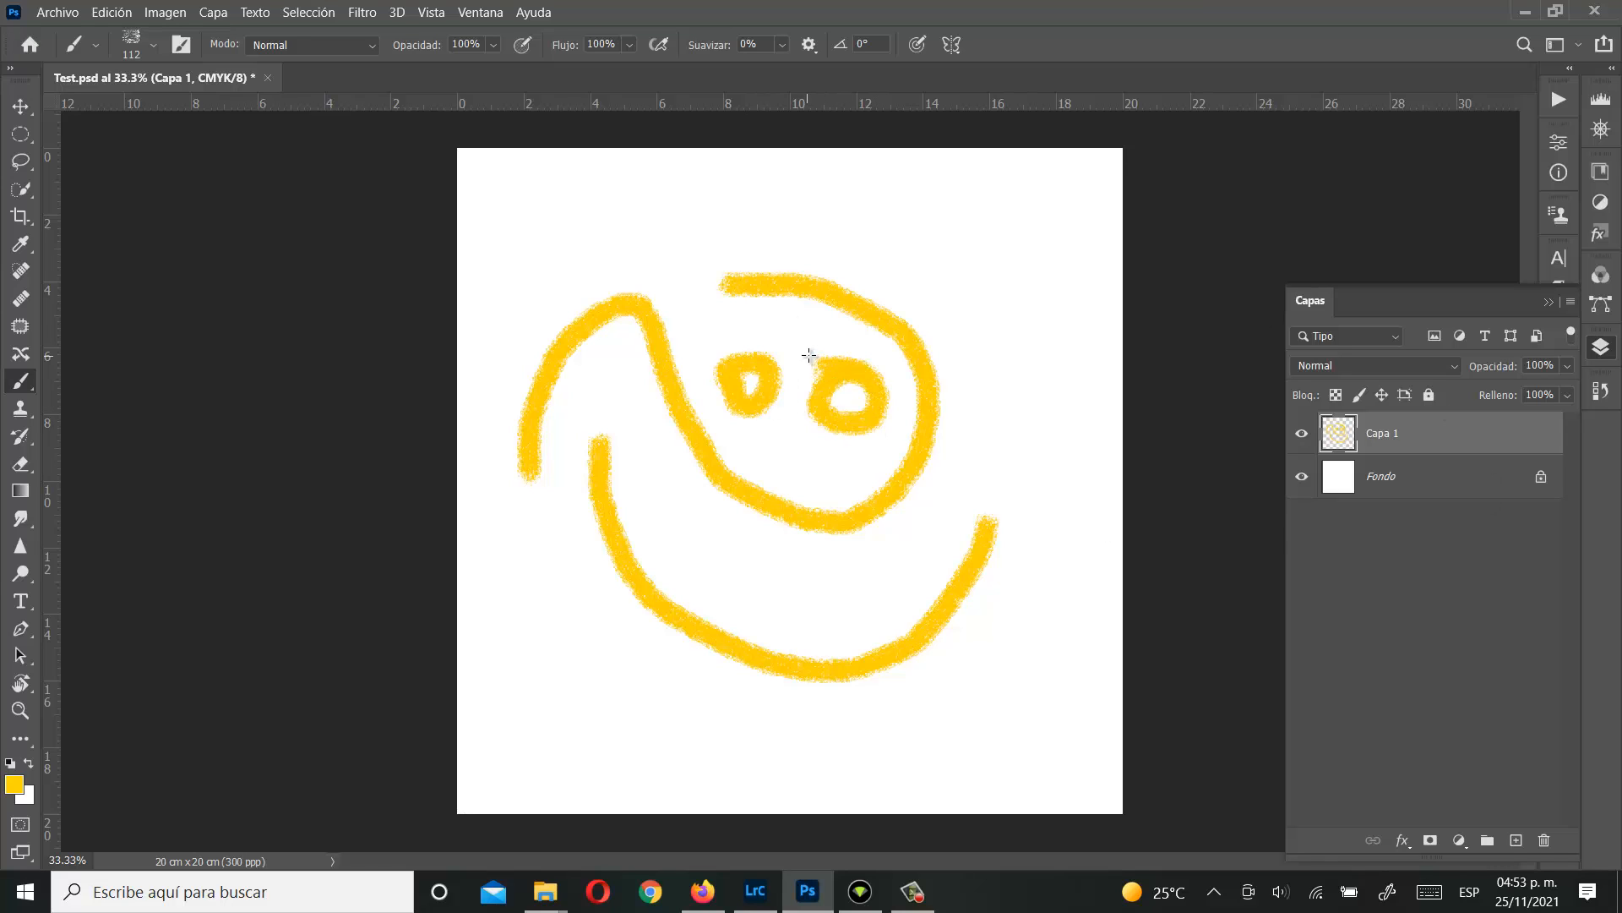
# Step: Toggle the visibility of the painted layer off and on twice in the Capas panel, leaving it shown
pyautogui.click(1304, 435)
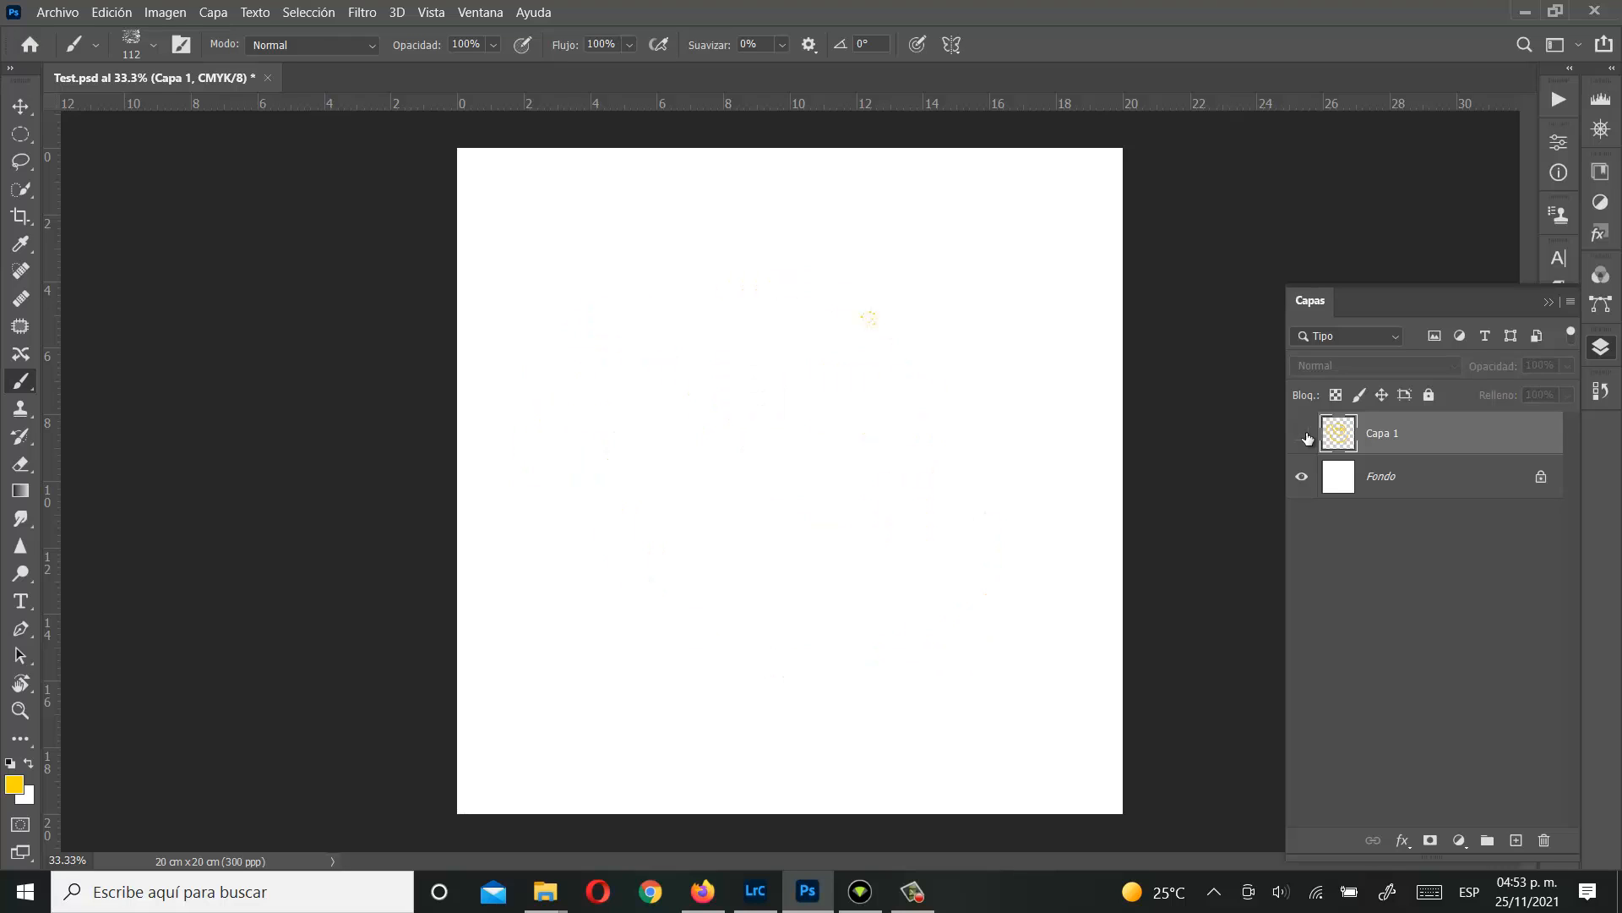
pyautogui.click(1303, 435)
pyautogui.click(1304, 435)
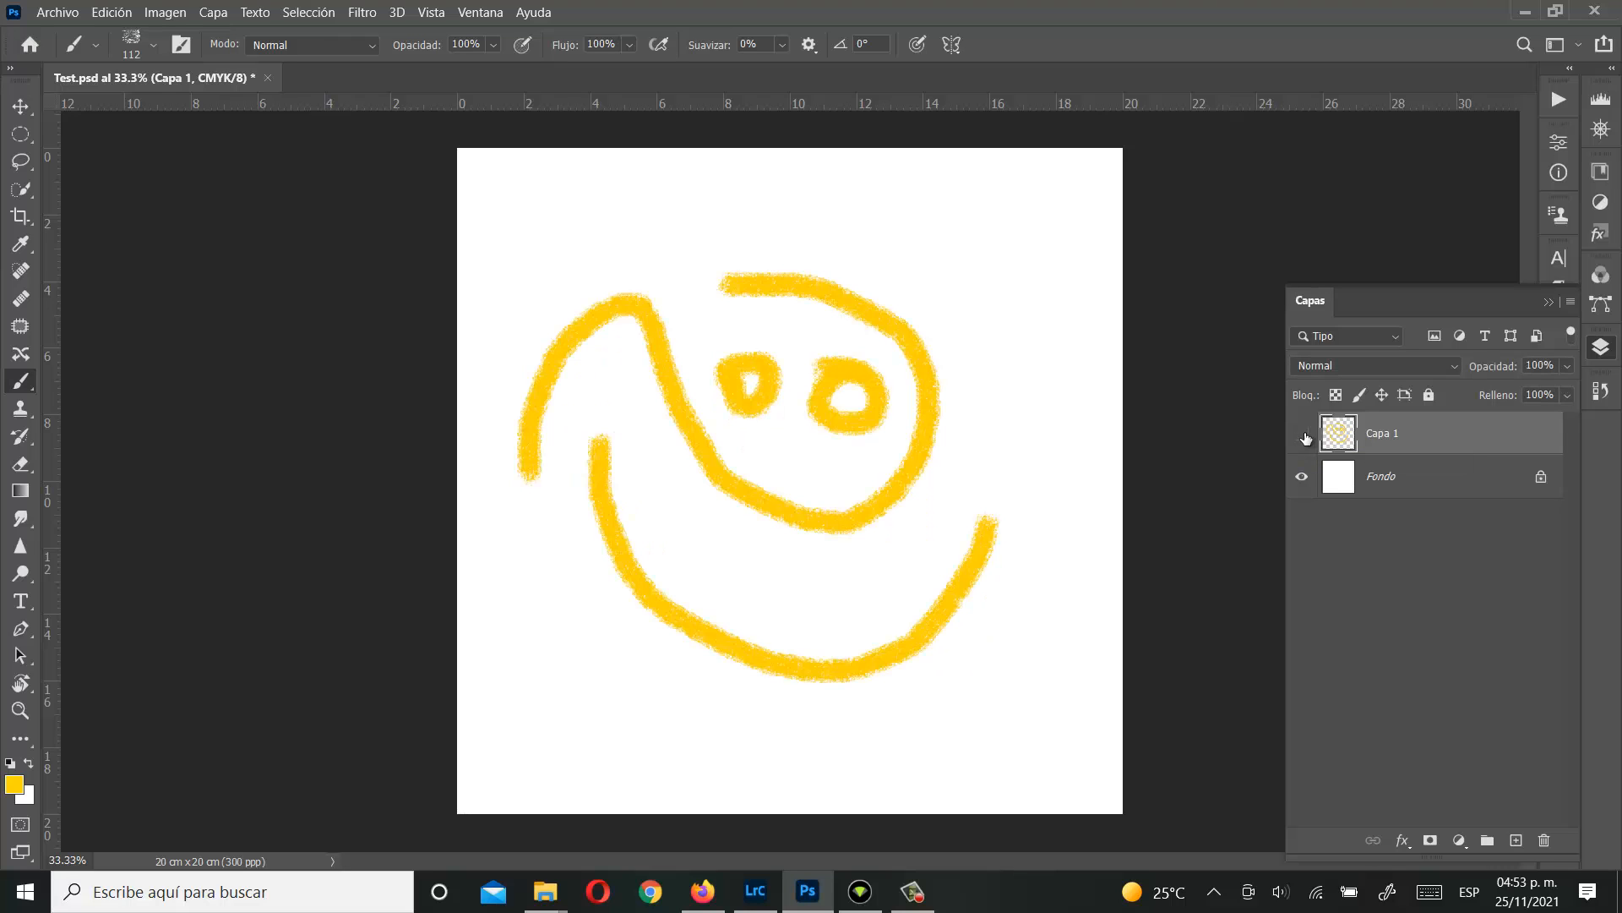
pyautogui.click(1304, 436)
# Step: Lock all attributes of the painted layer, try to brush on it, and unlock the layer again
pyautogui.click(1429, 395)
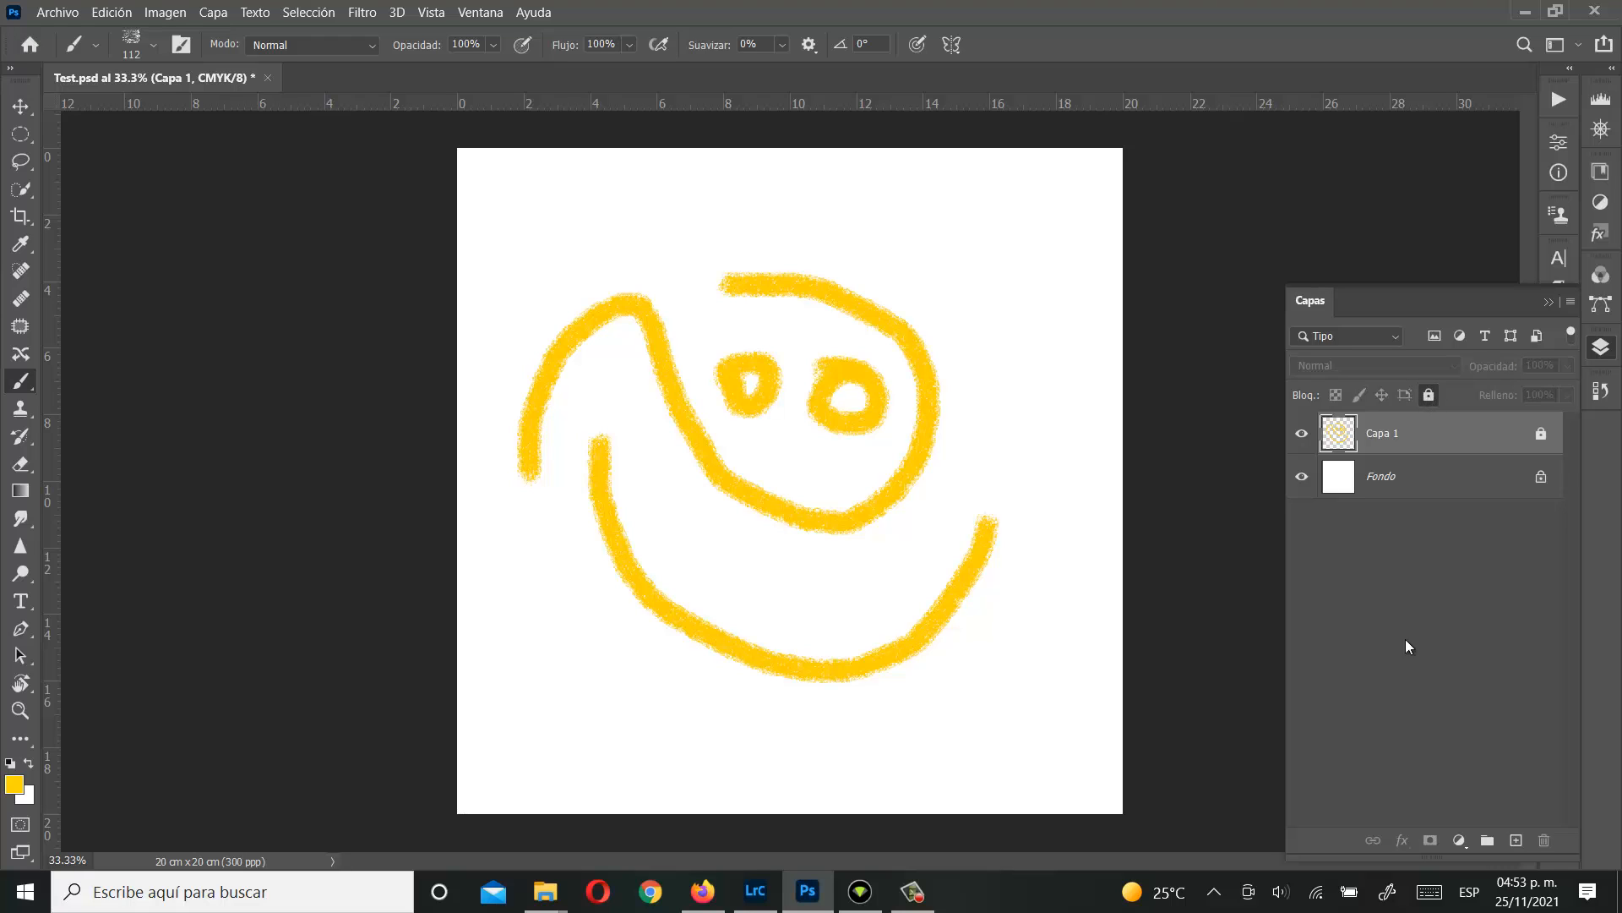
pyautogui.click(915, 347)
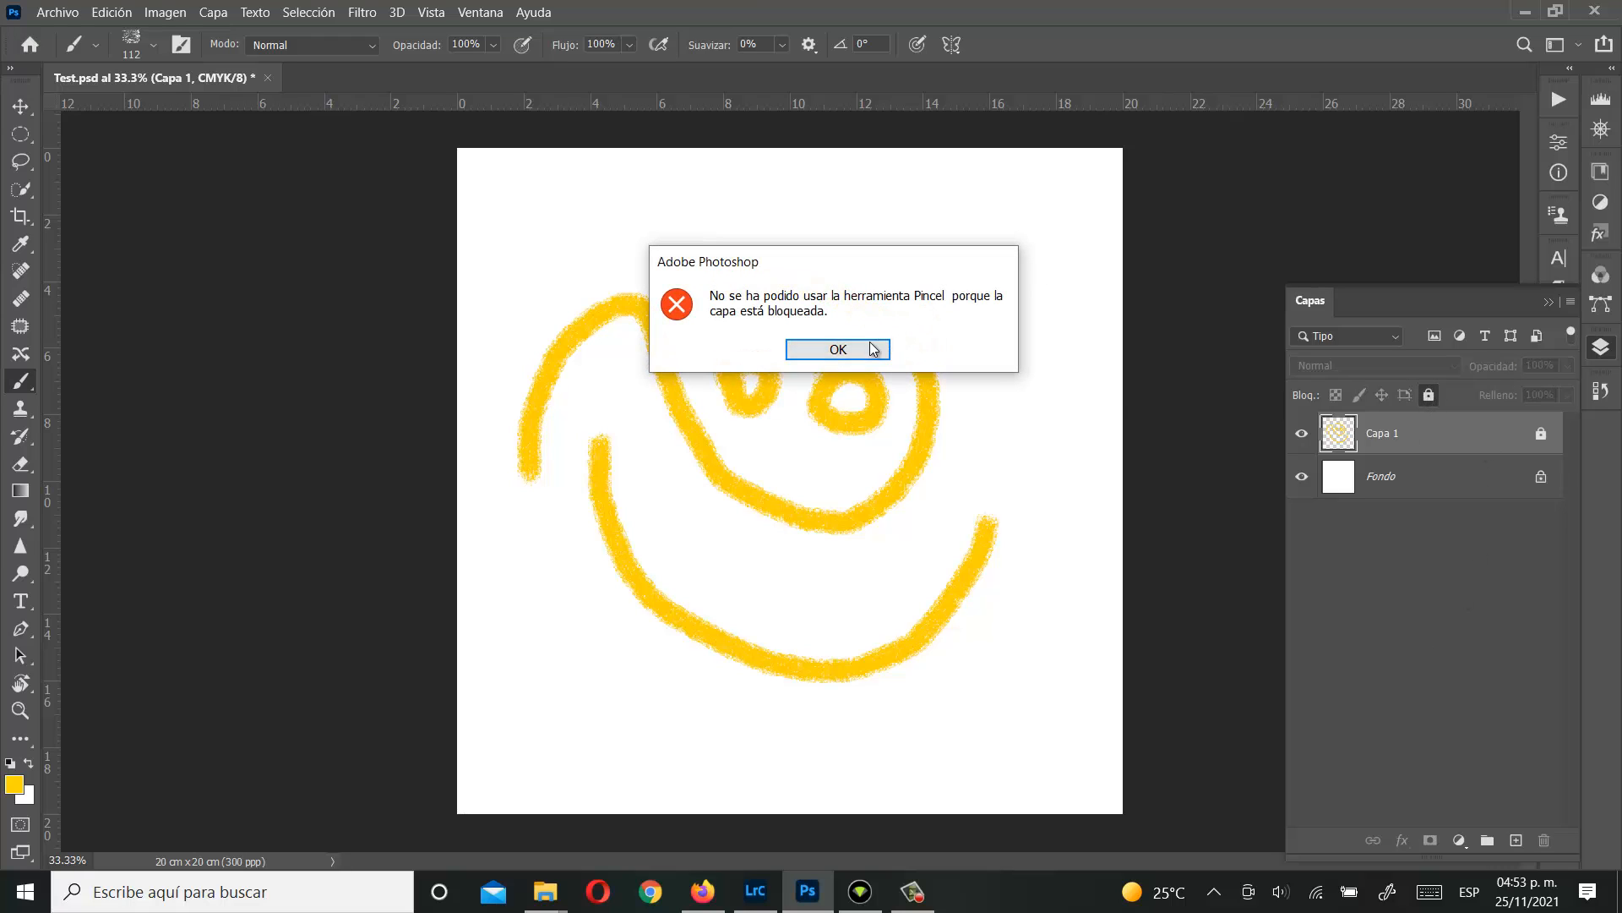
pyautogui.click(837, 349)
pyautogui.click(1541, 433)
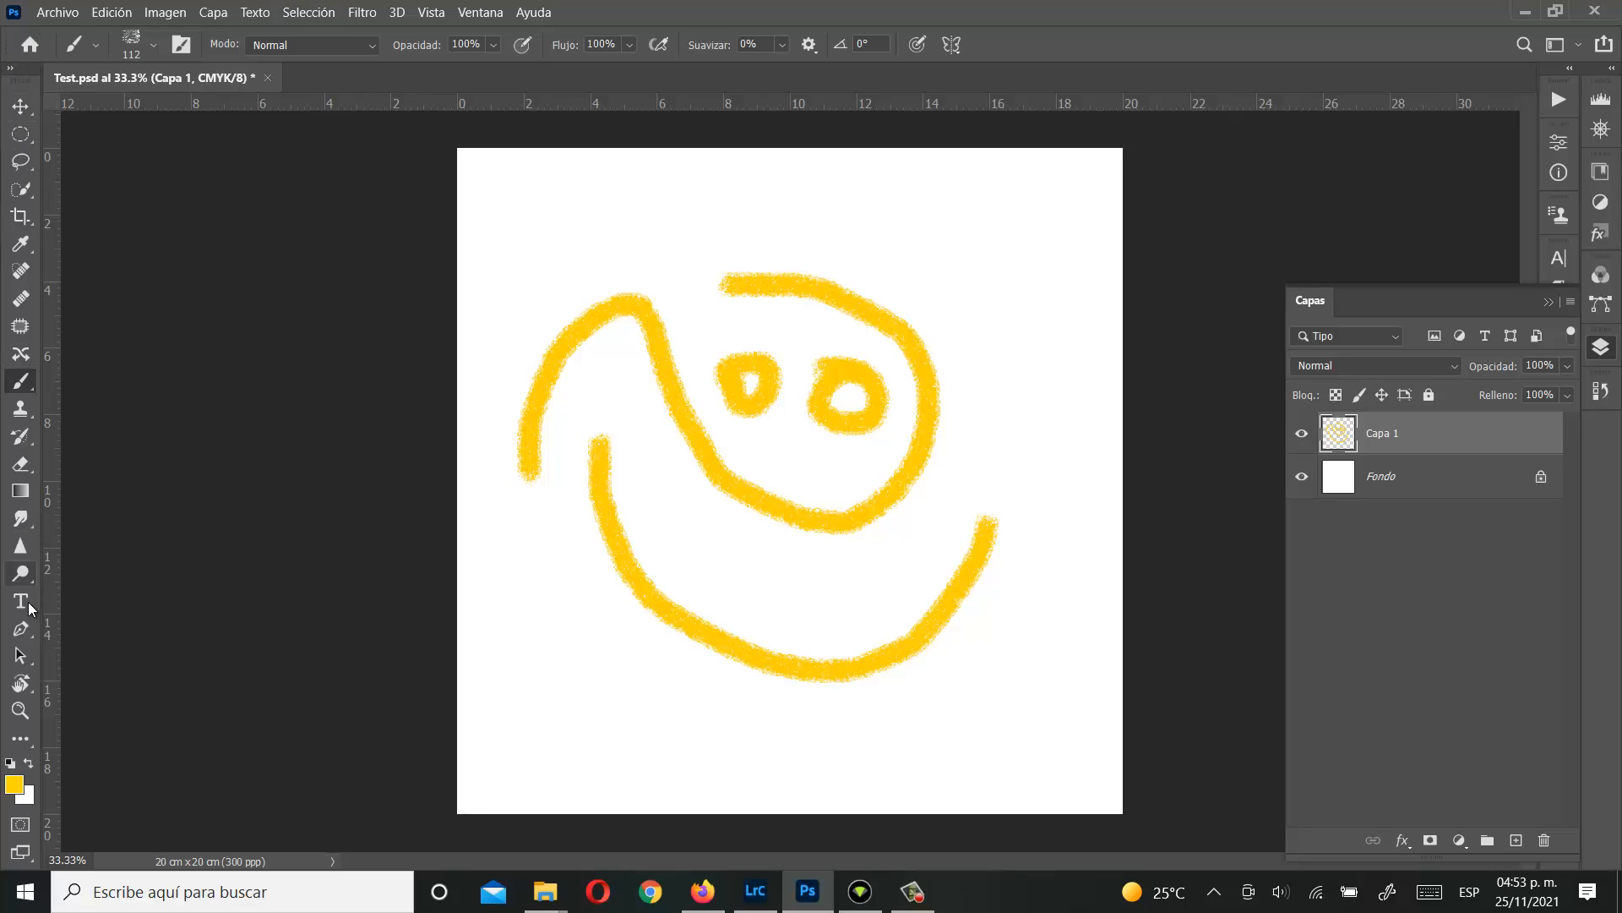
# Step: Delete the layer with the yellow brush strokes, leaving only the Fondo layer
pyautogui.click(21, 106)
pyautogui.moveTo(511, 233); pyautogui.dragTo(1048, 756)
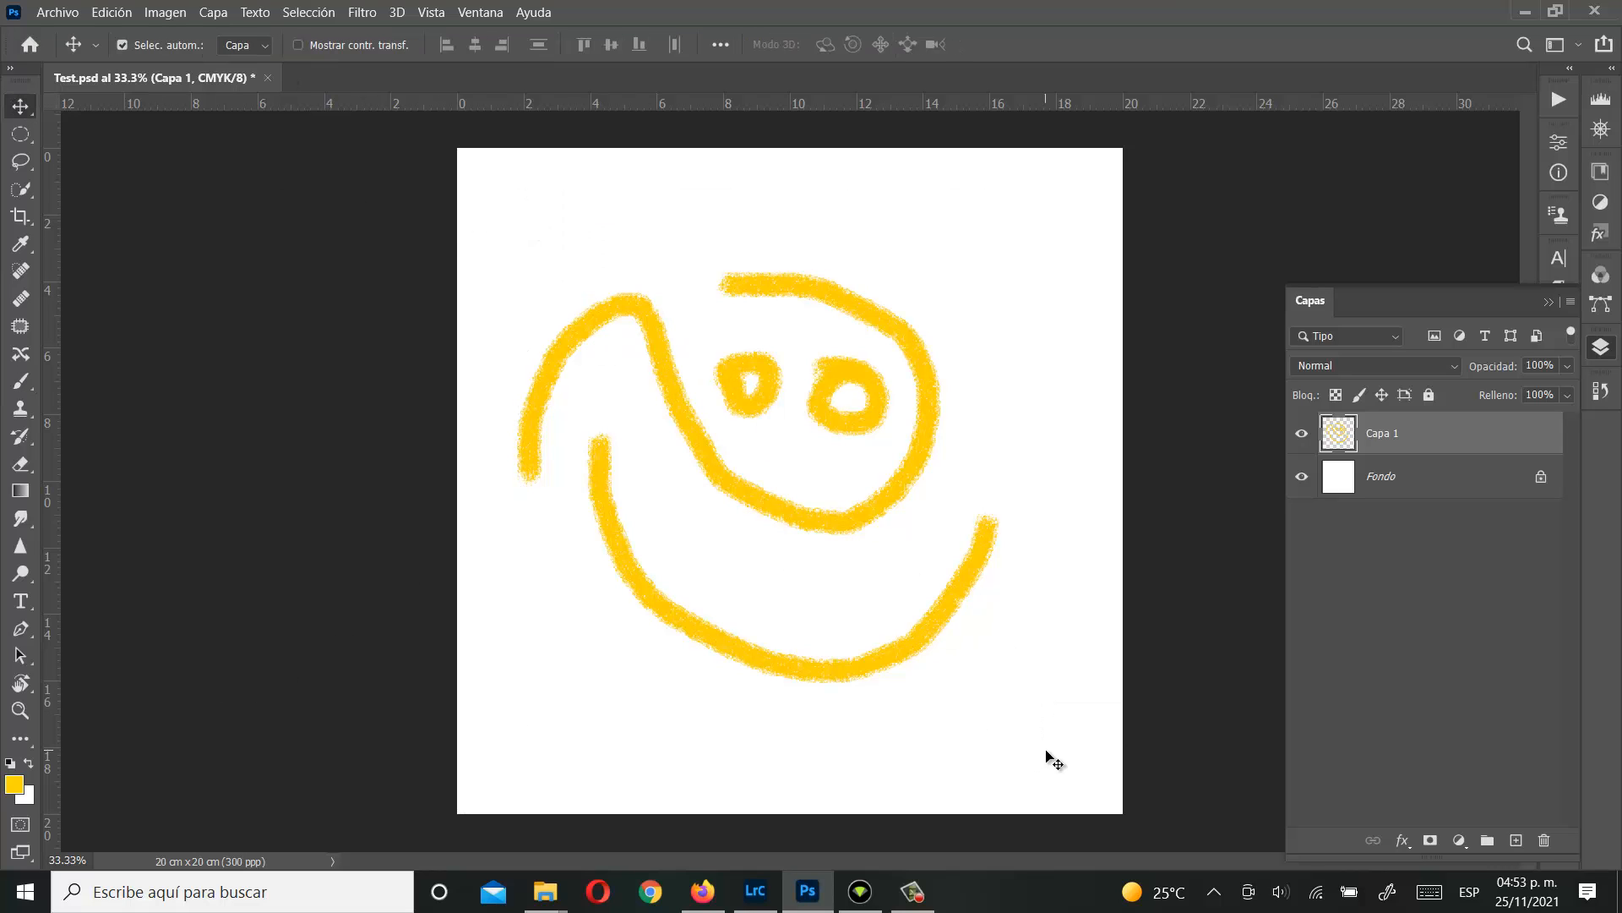
pyautogui.press('Delete')
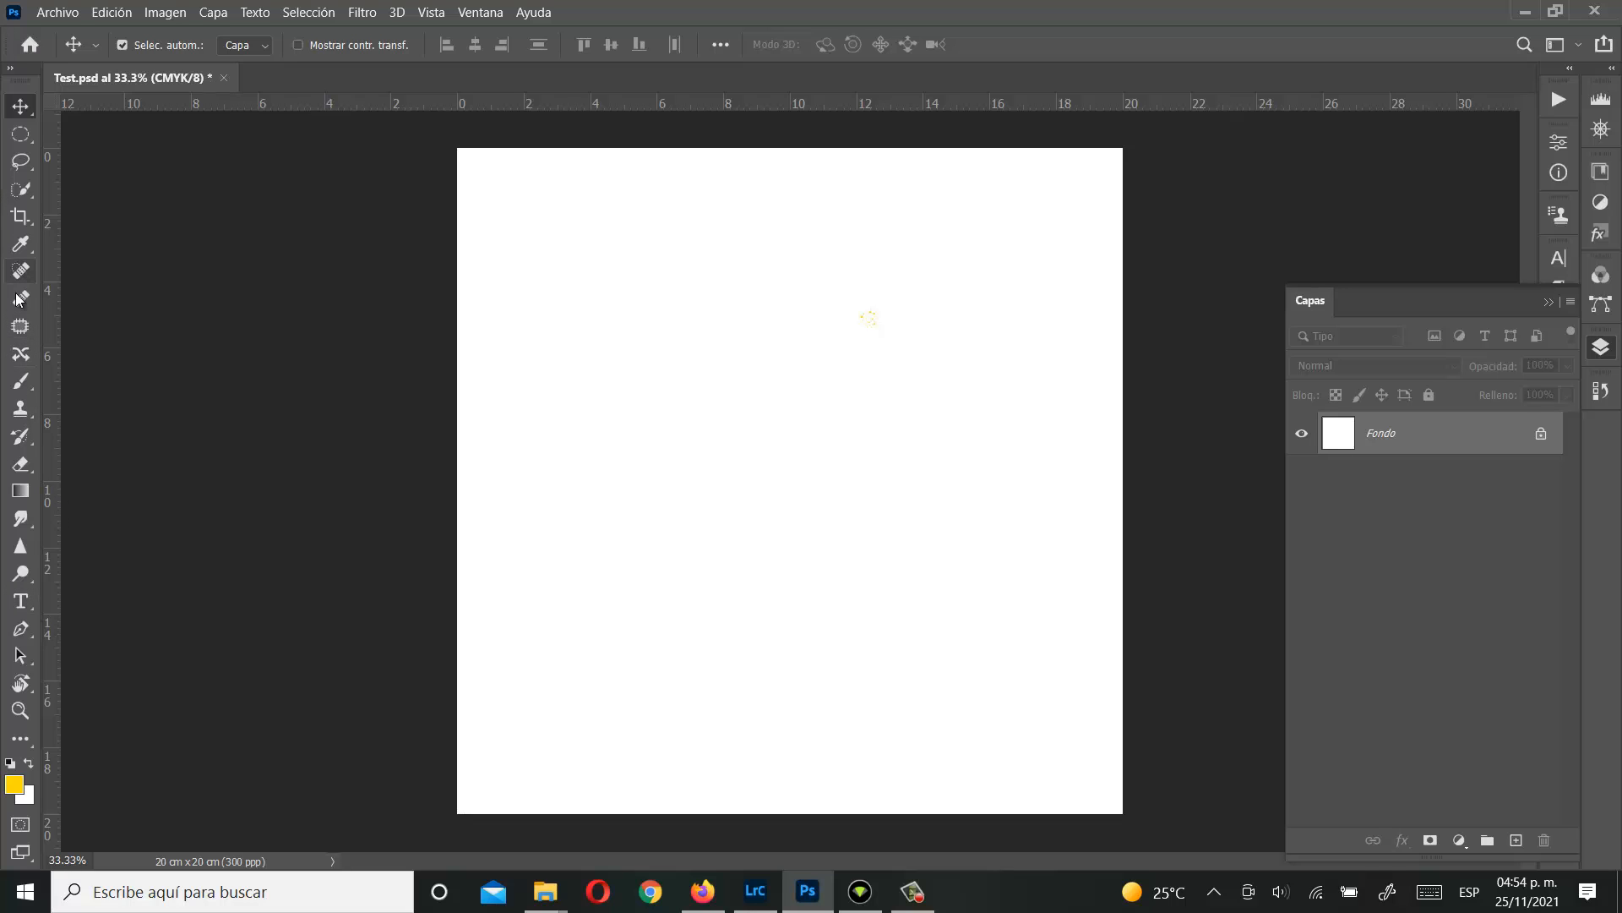
# Step: Draw a rounded rectangle about 6.4 x 5.6 cm with 35 px corner radii near the middle of the canvas
pyautogui.click(19, 742)
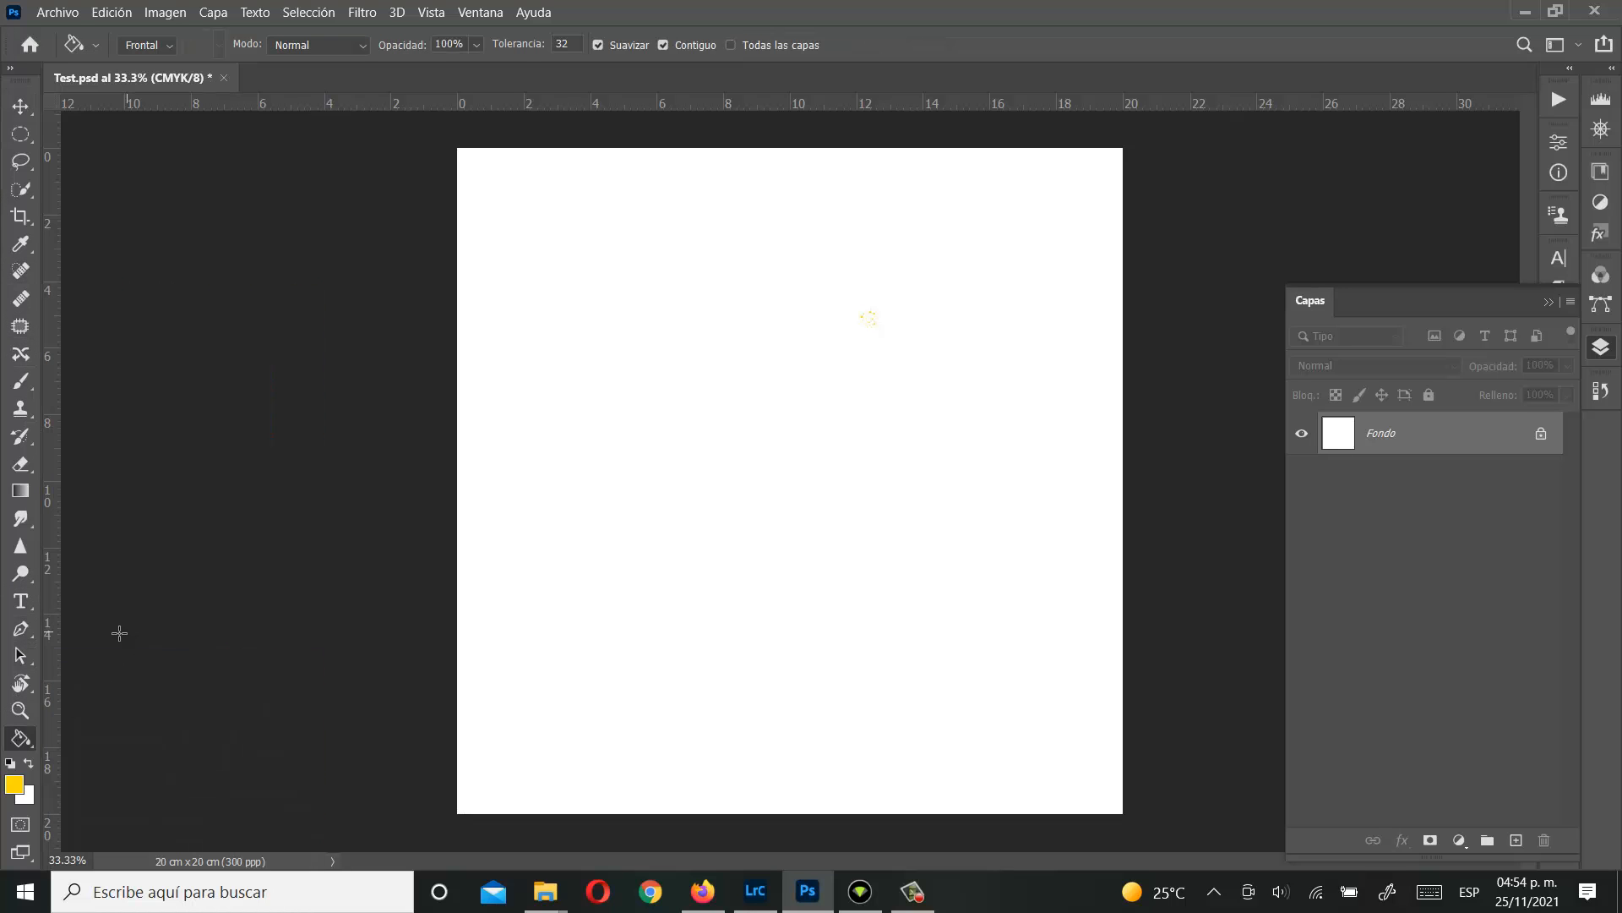
pyautogui.click(20, 738)
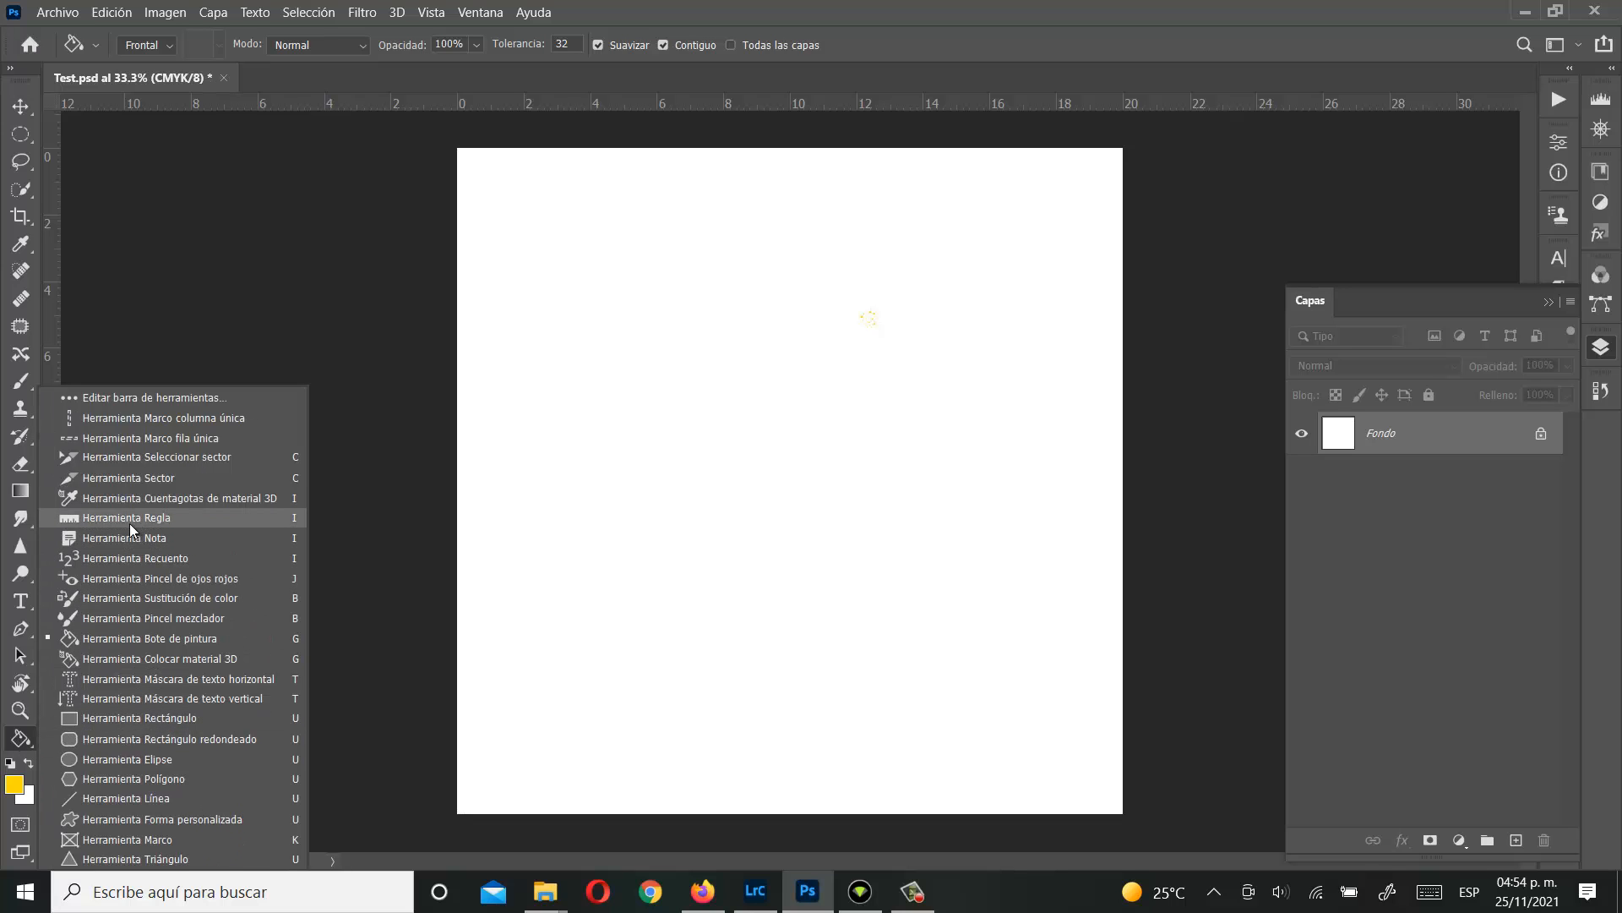
pyautogui.click(117, 741)
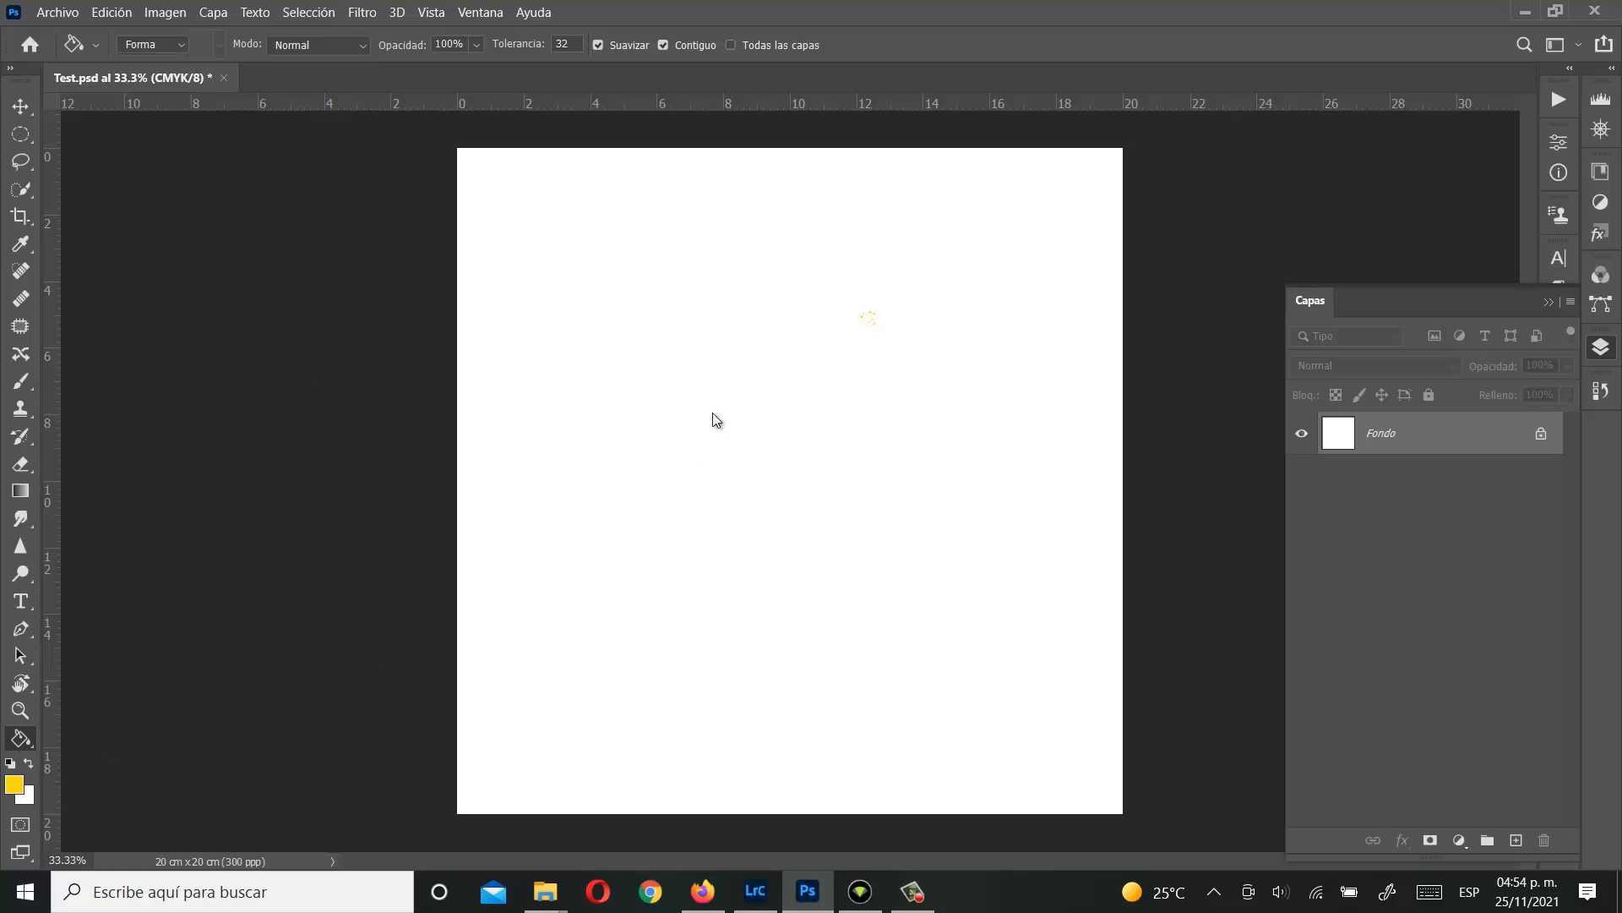
pyautogui.moveTo(714, 347); pyautogui.dragTo(927, 535)
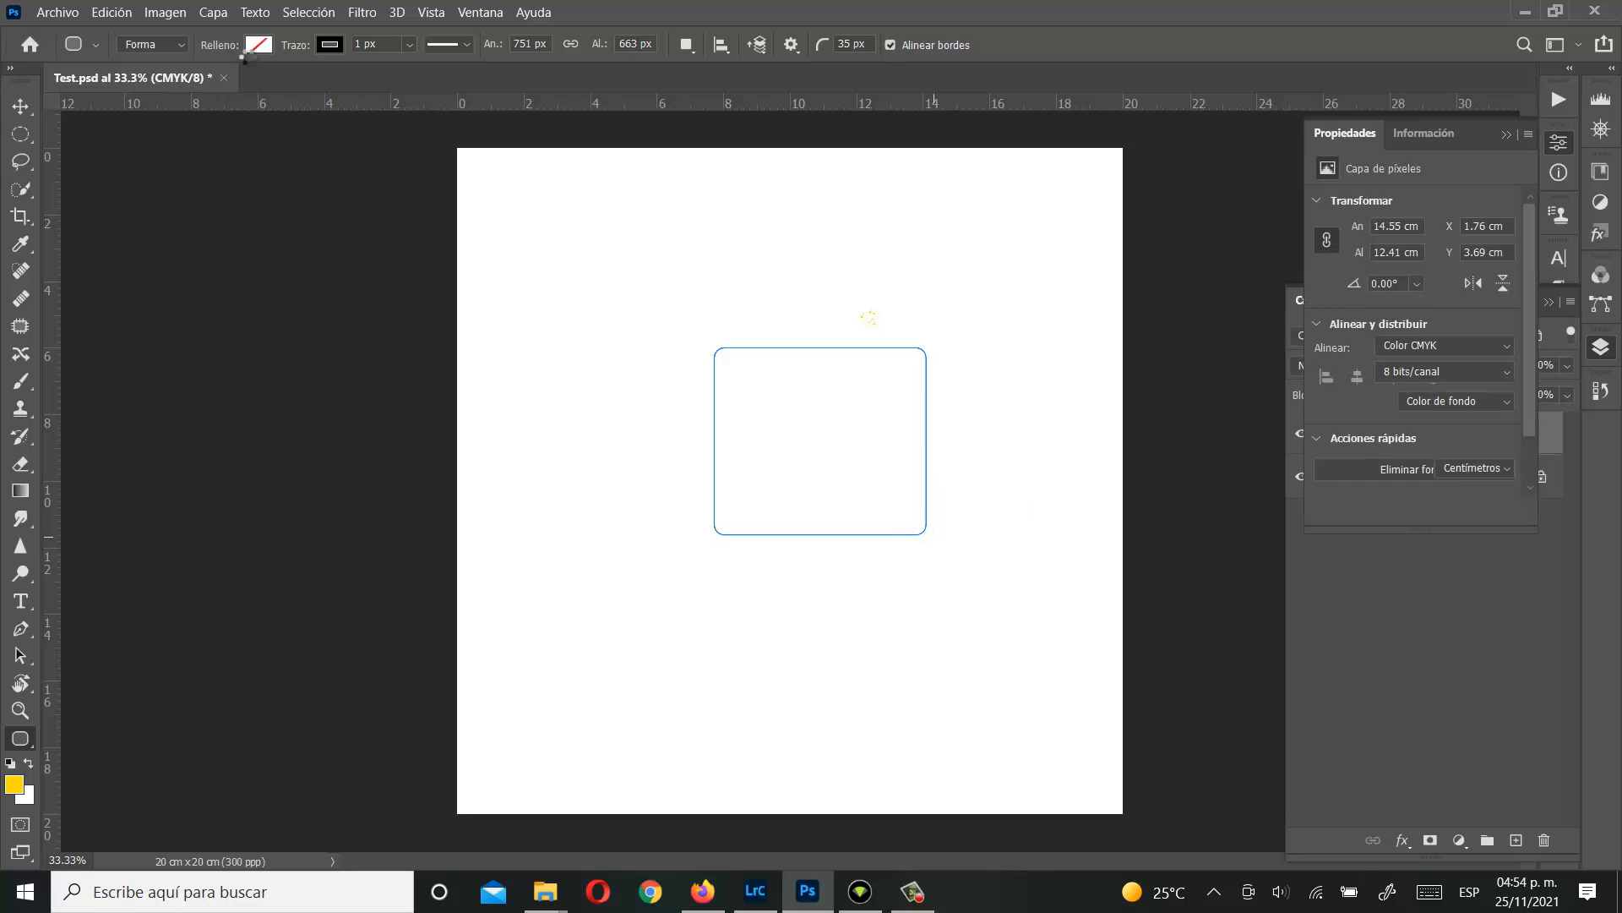
# Step: Fill the rounded rectangle with the recently used yellow and deselect the shape using the Move tool
pyautogui.click(258, 45)
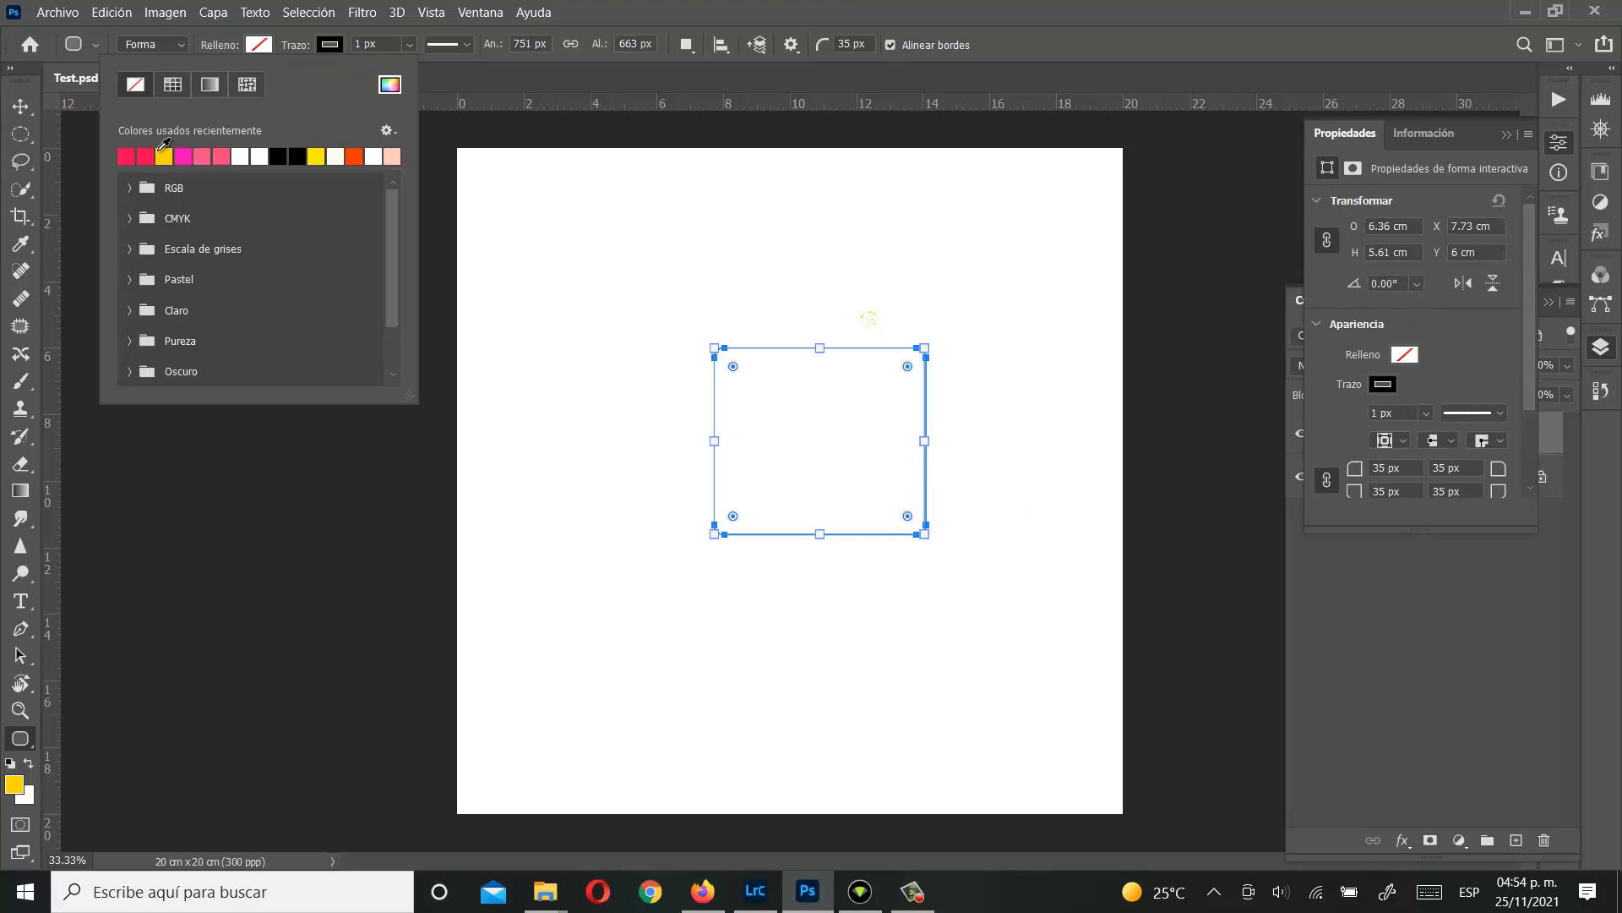
pyautogui.click(160, 152)
pyautogui.click(20, 107)
pyautogui.click(818, 238)
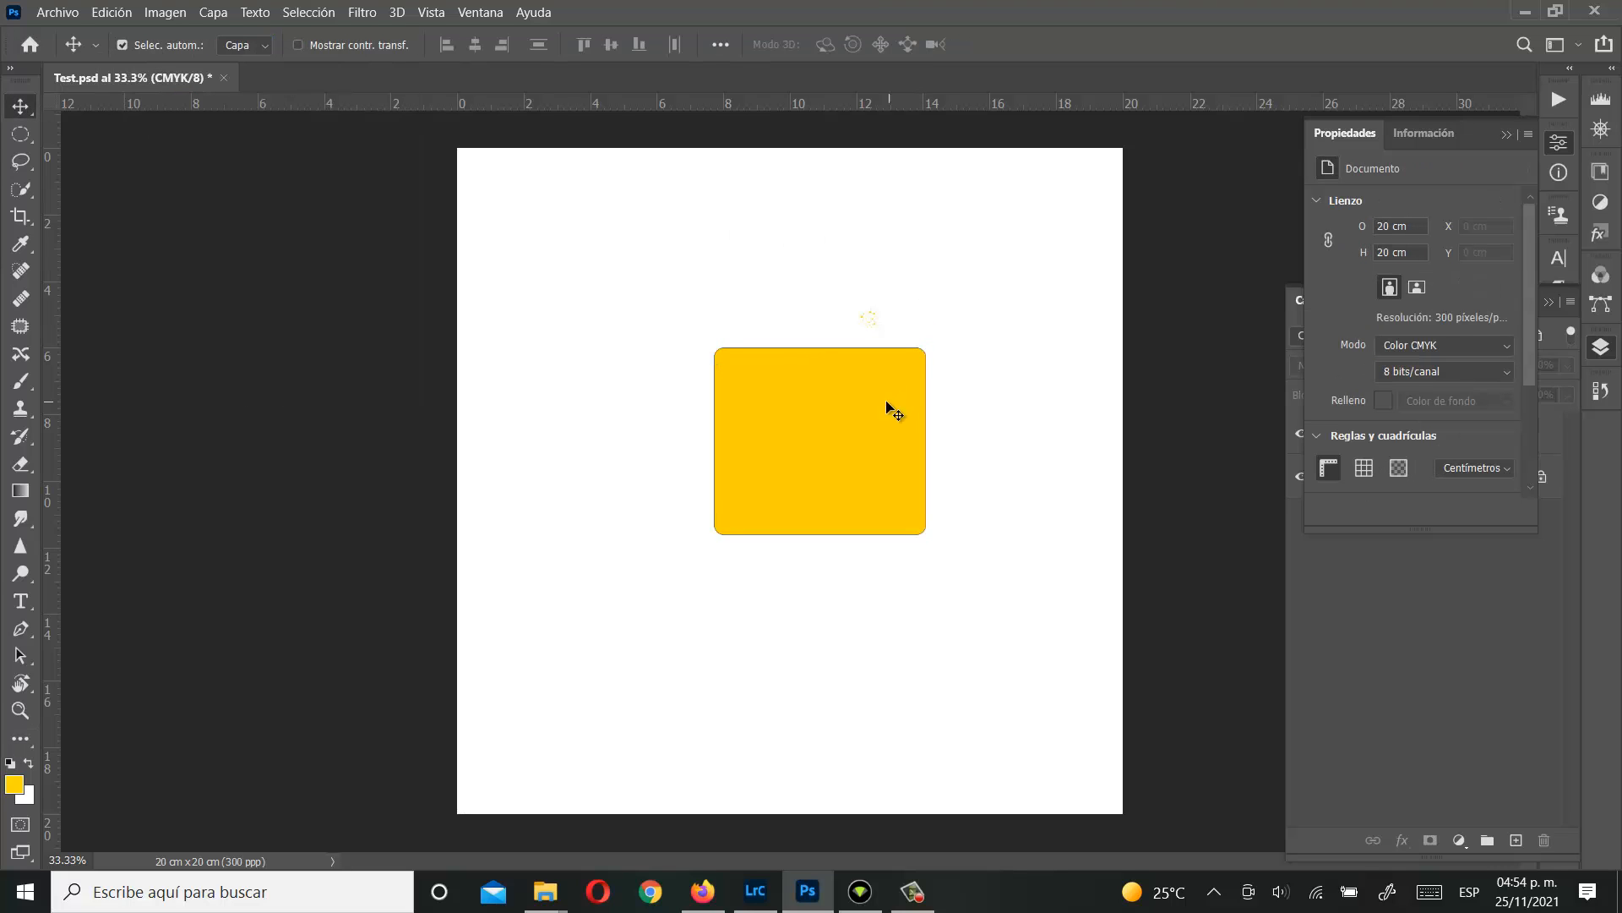
# Step: Move the yellow rectangle to the horizontal centre of the canvas and remove its stroke
pyautogui.moveTo(886, 400); pyautogui.dragTo(828, 394)
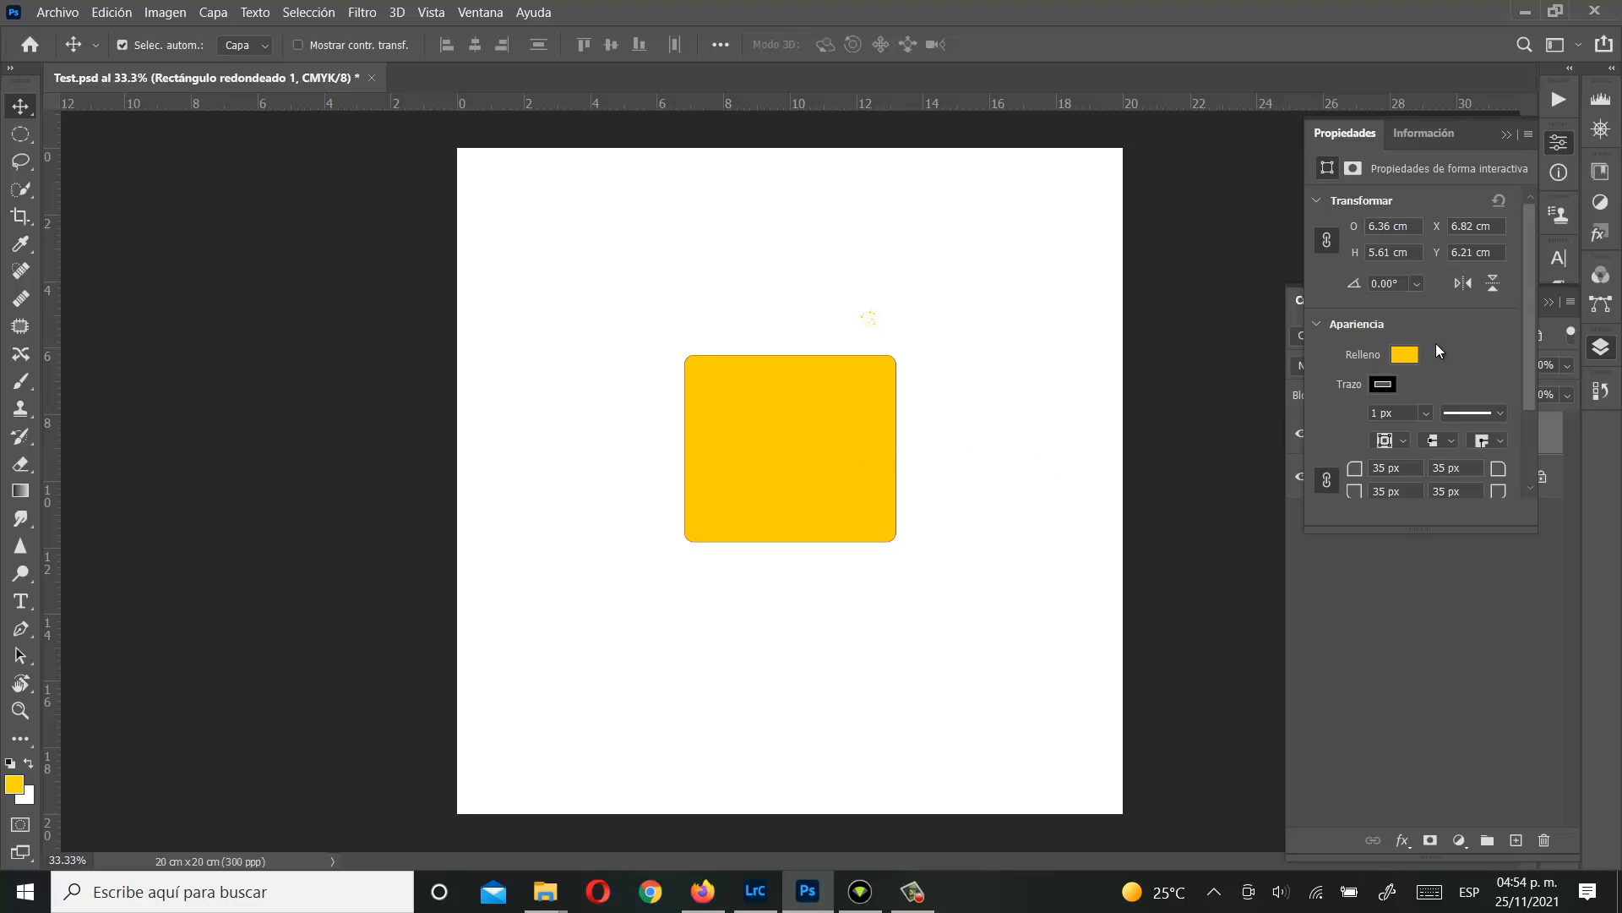
pyautogui.click(1383, 385)
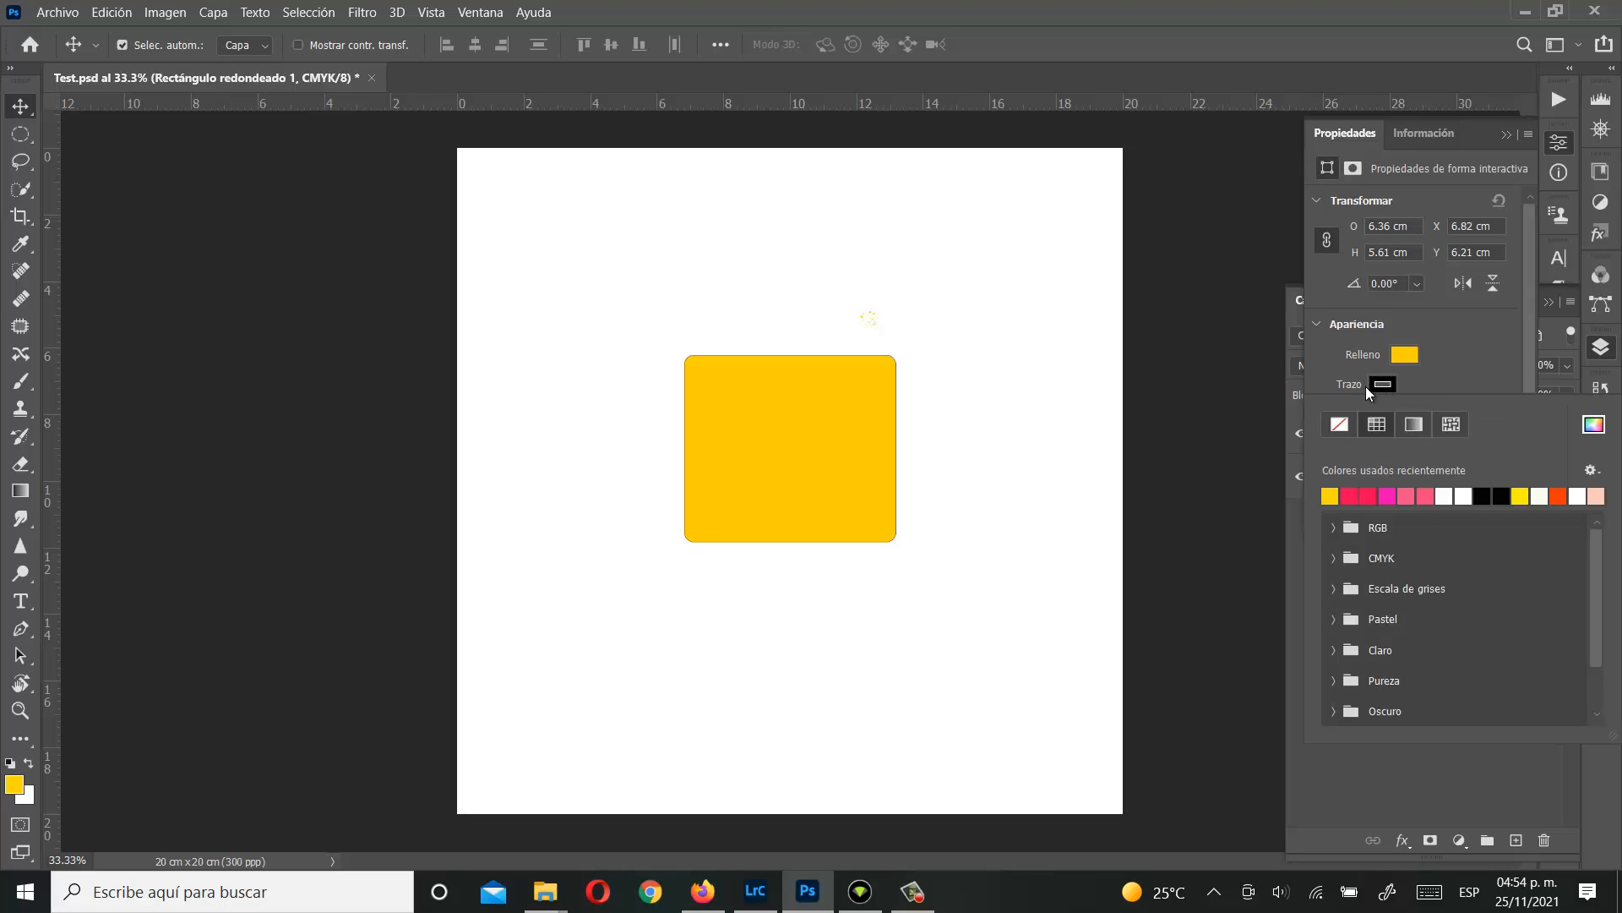
pyautogui.click(1339, 425)
pyautogui.click(782, 333)
pyautogui.click(775, 327)
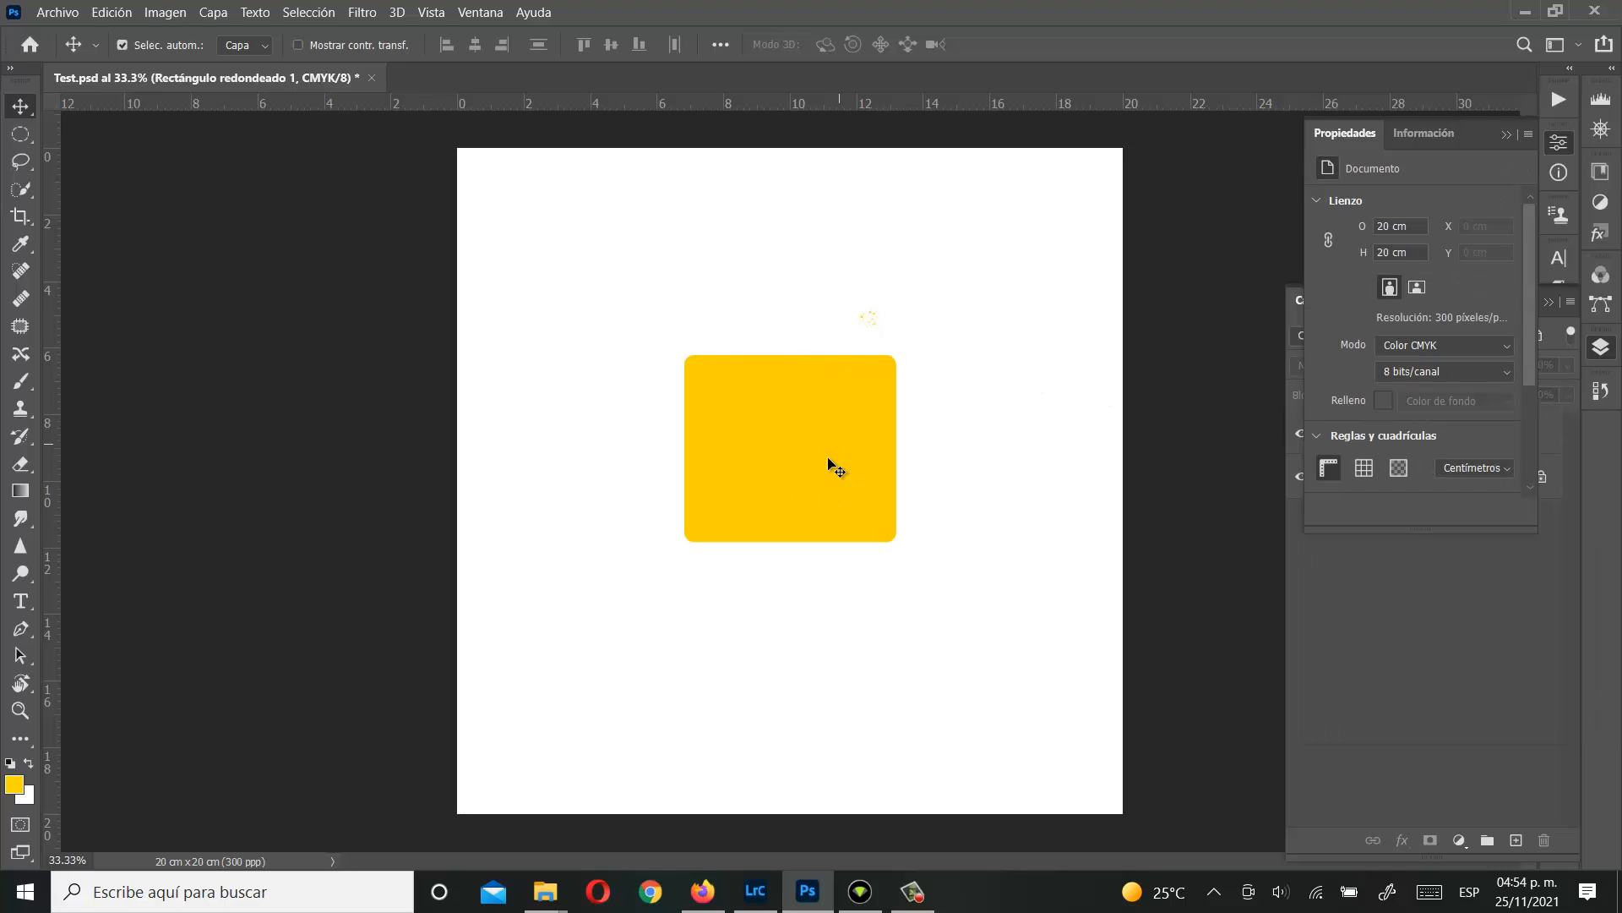
# Step: Compare the properties shown for the selected shape and for the document, and collapse the Propiedades panel
pyautogui.click(775, 436)
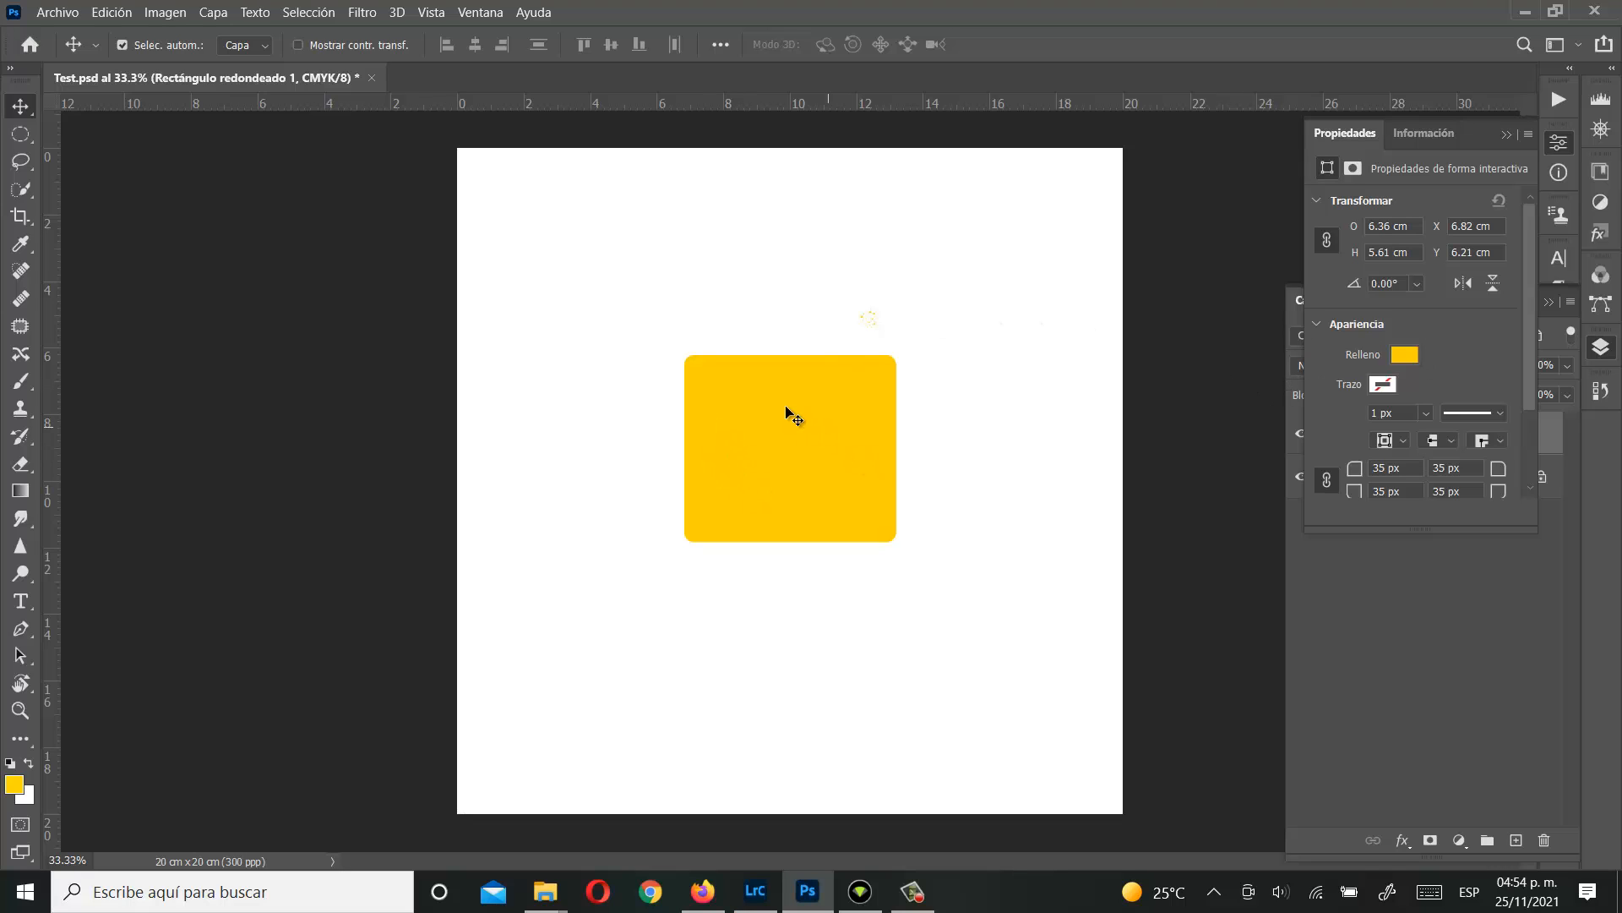
pyautogui.click(790, 309)
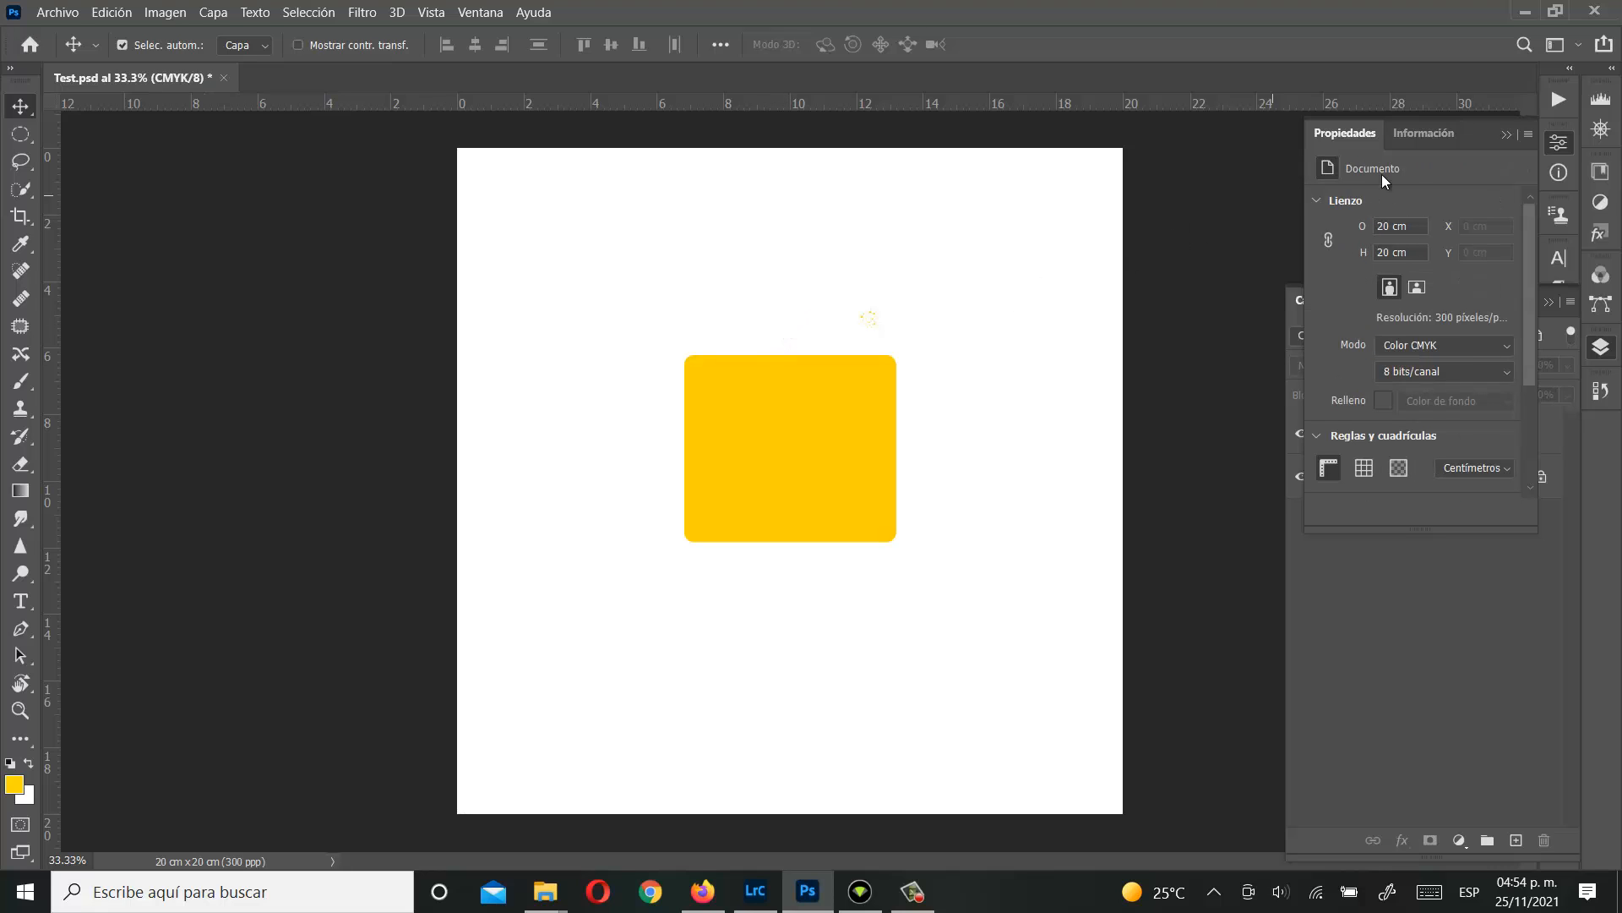
pyautogui.rightClick(1513, 134)
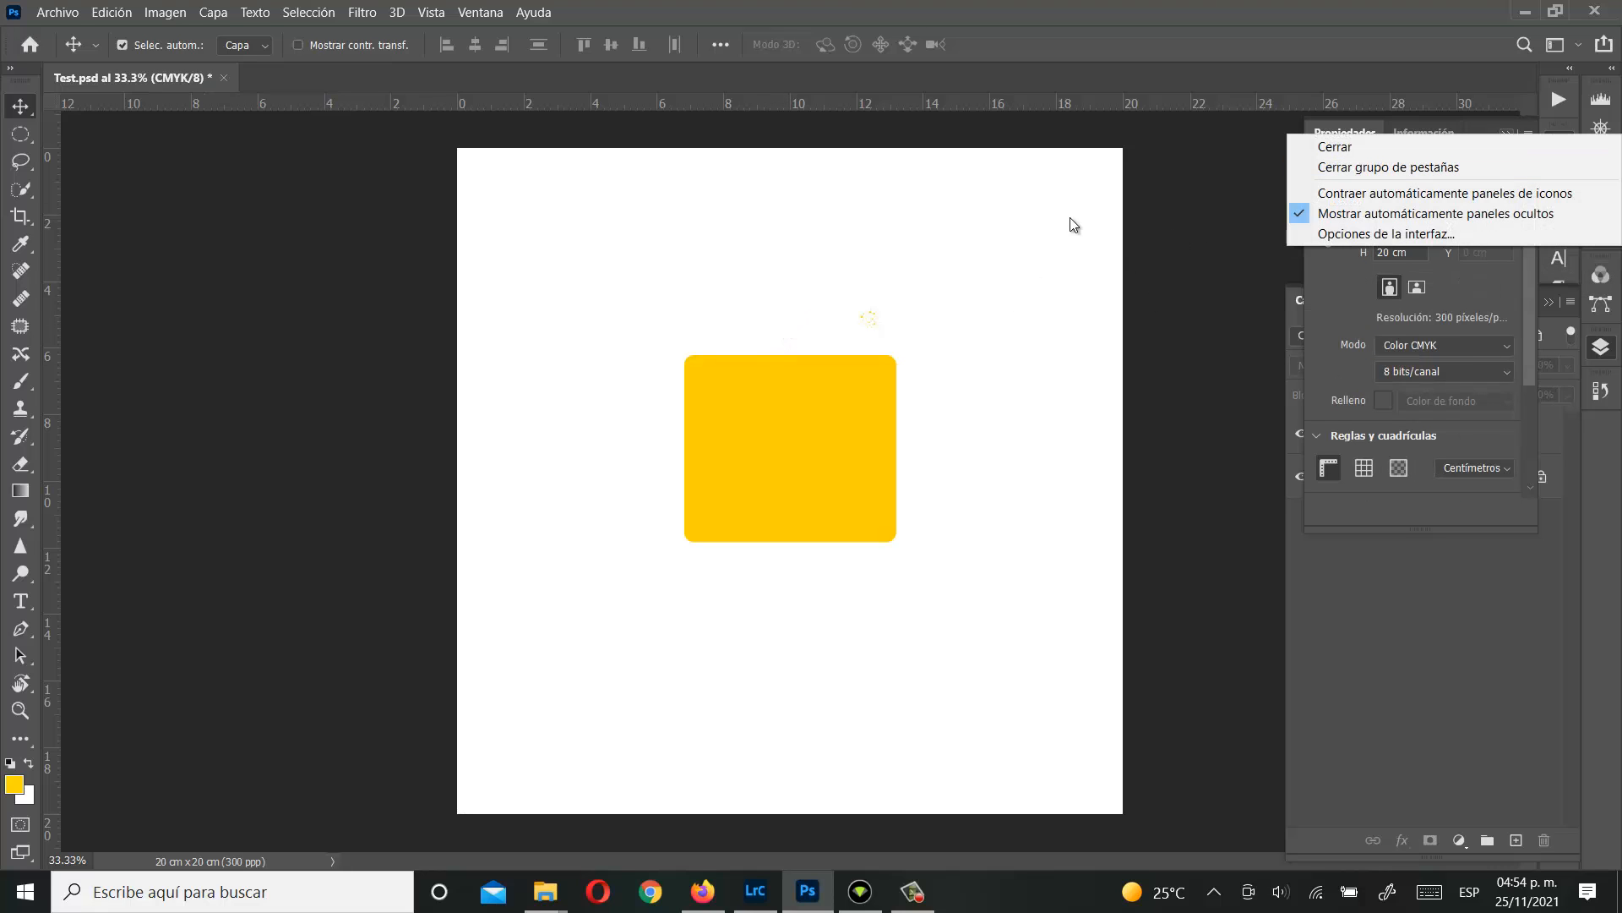
pyautogui.click(1082, 197)
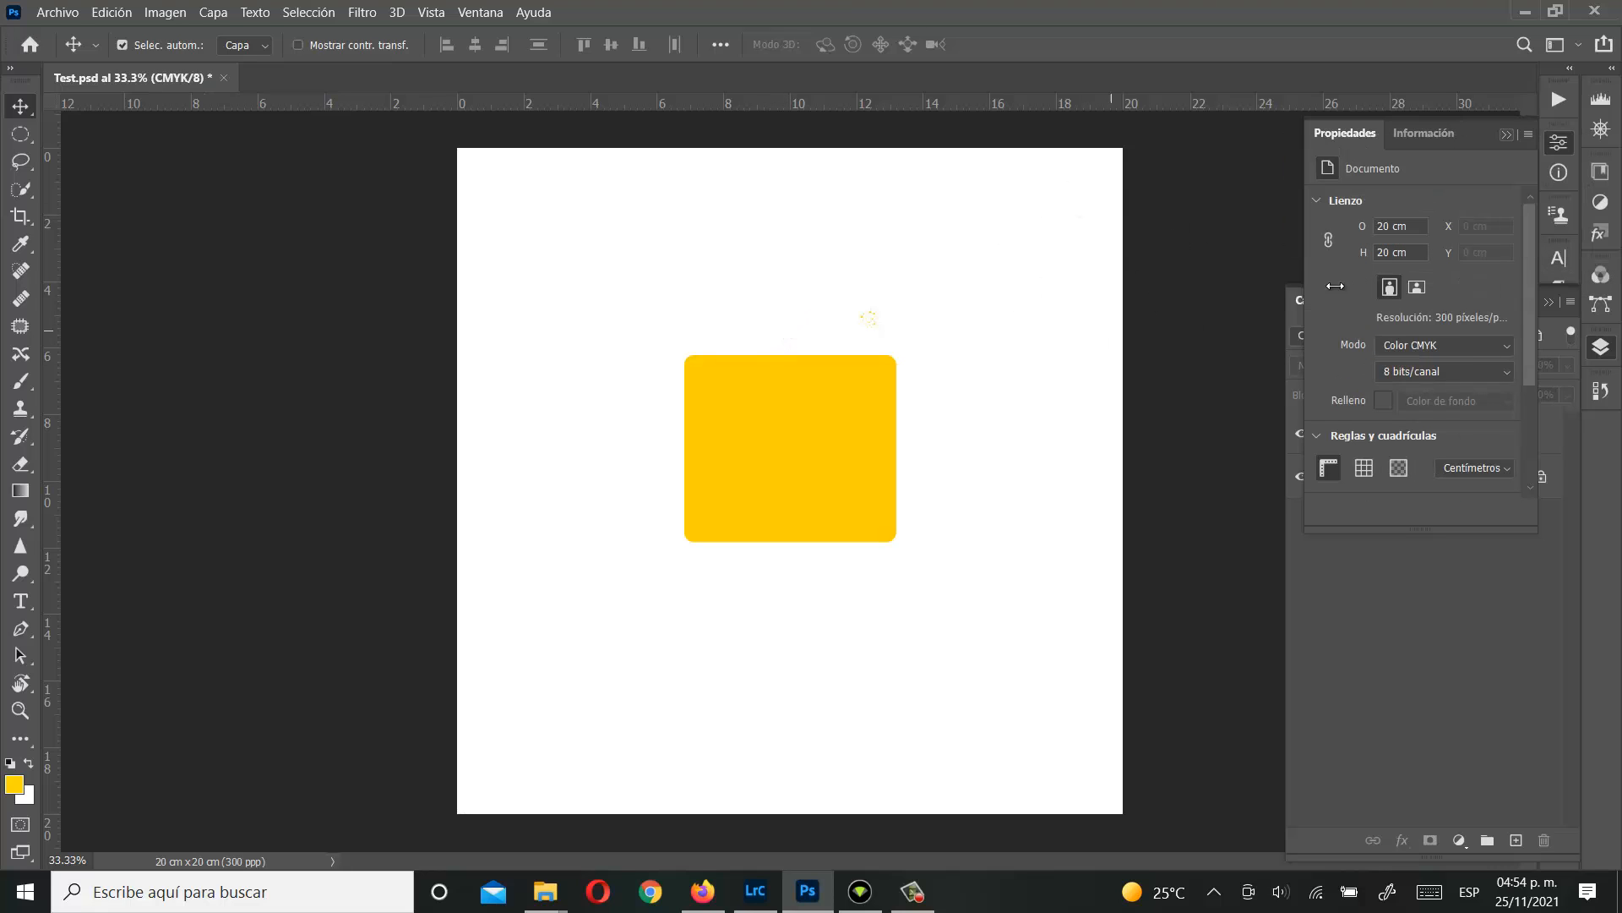
pyautogui.click(1505, 133)
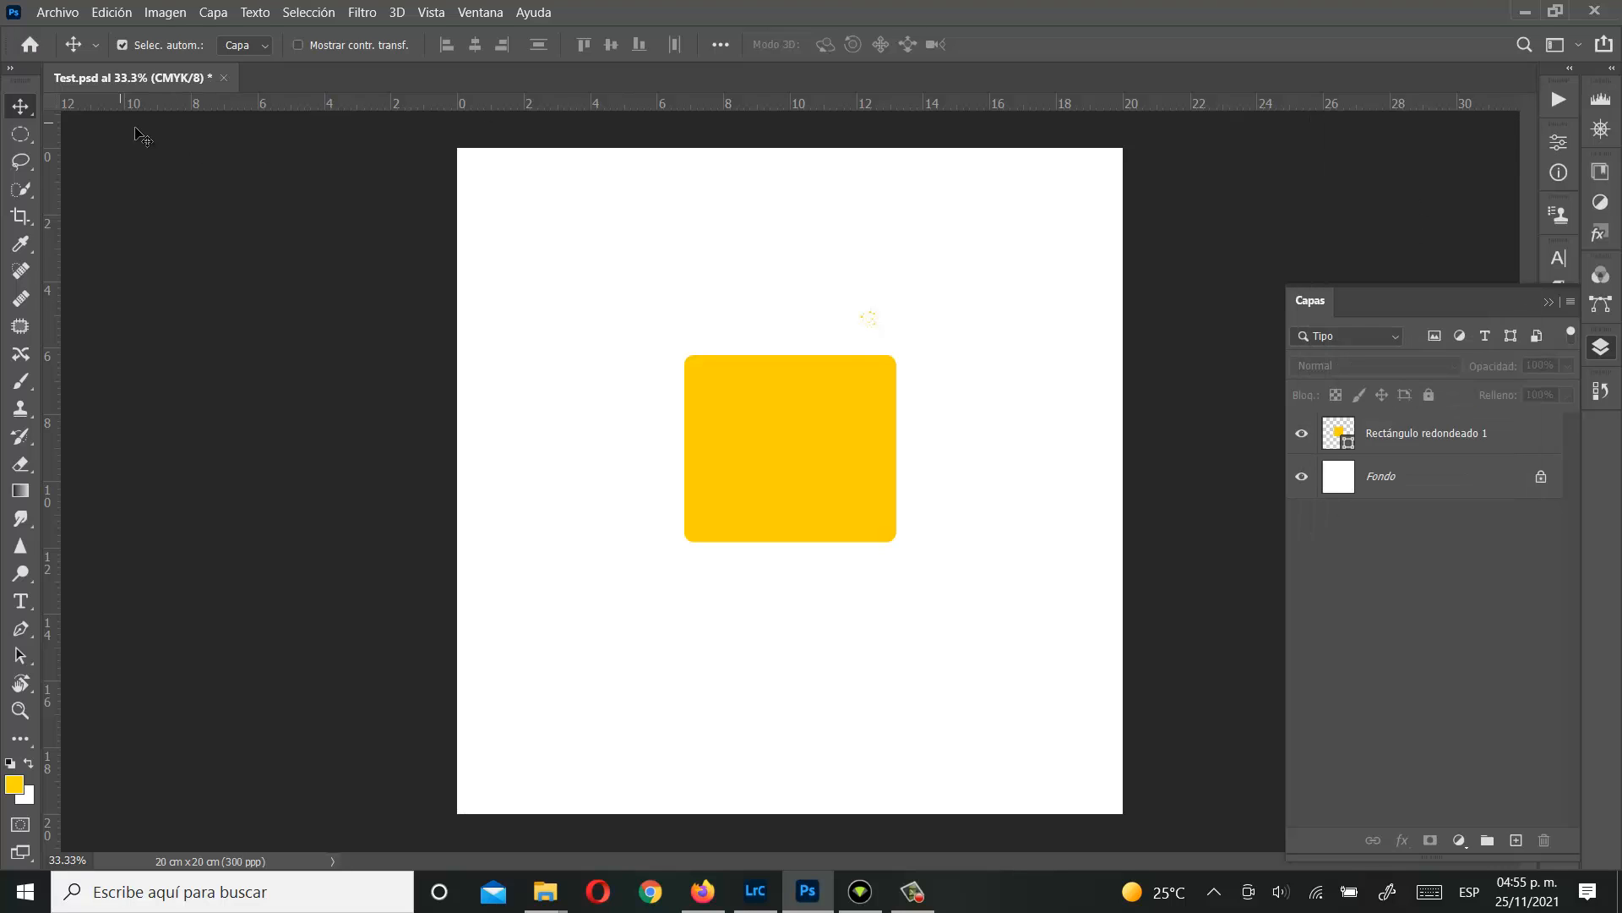
# Step: Move the yellow rectangle to the canvas's lower-right area, back to the left, and finally to the upper middle, and deselect it
pyautogui.moveTo(801, 446); pyautogui.dragTo(978, 673)
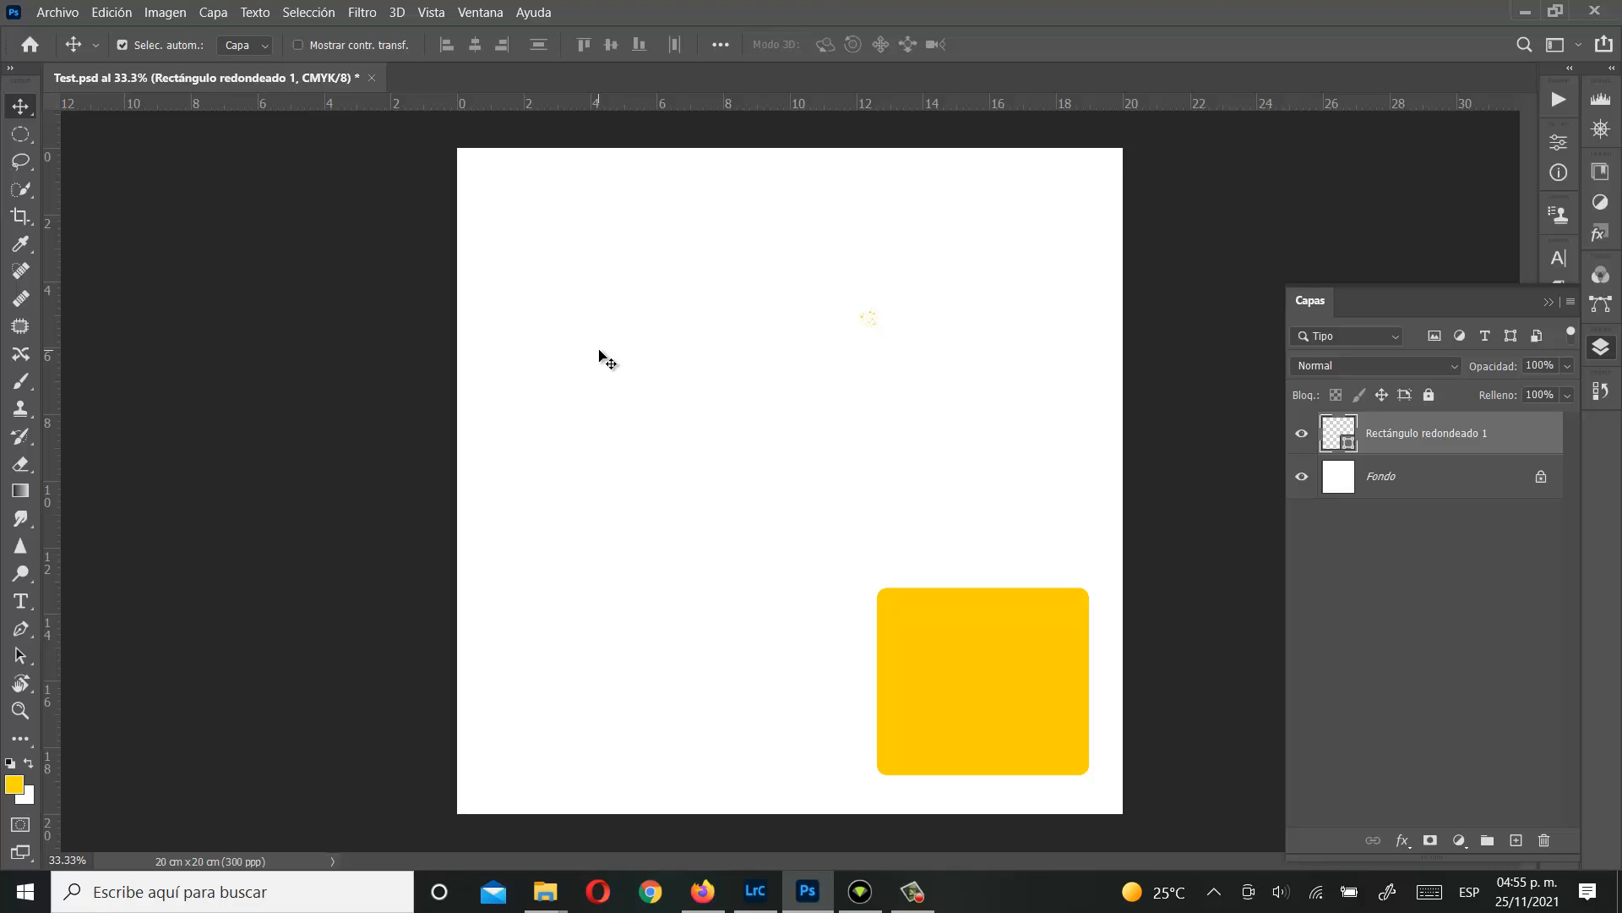
pyautogui.moveTo(941, 605); pyautogui.dragTo(656, 432)
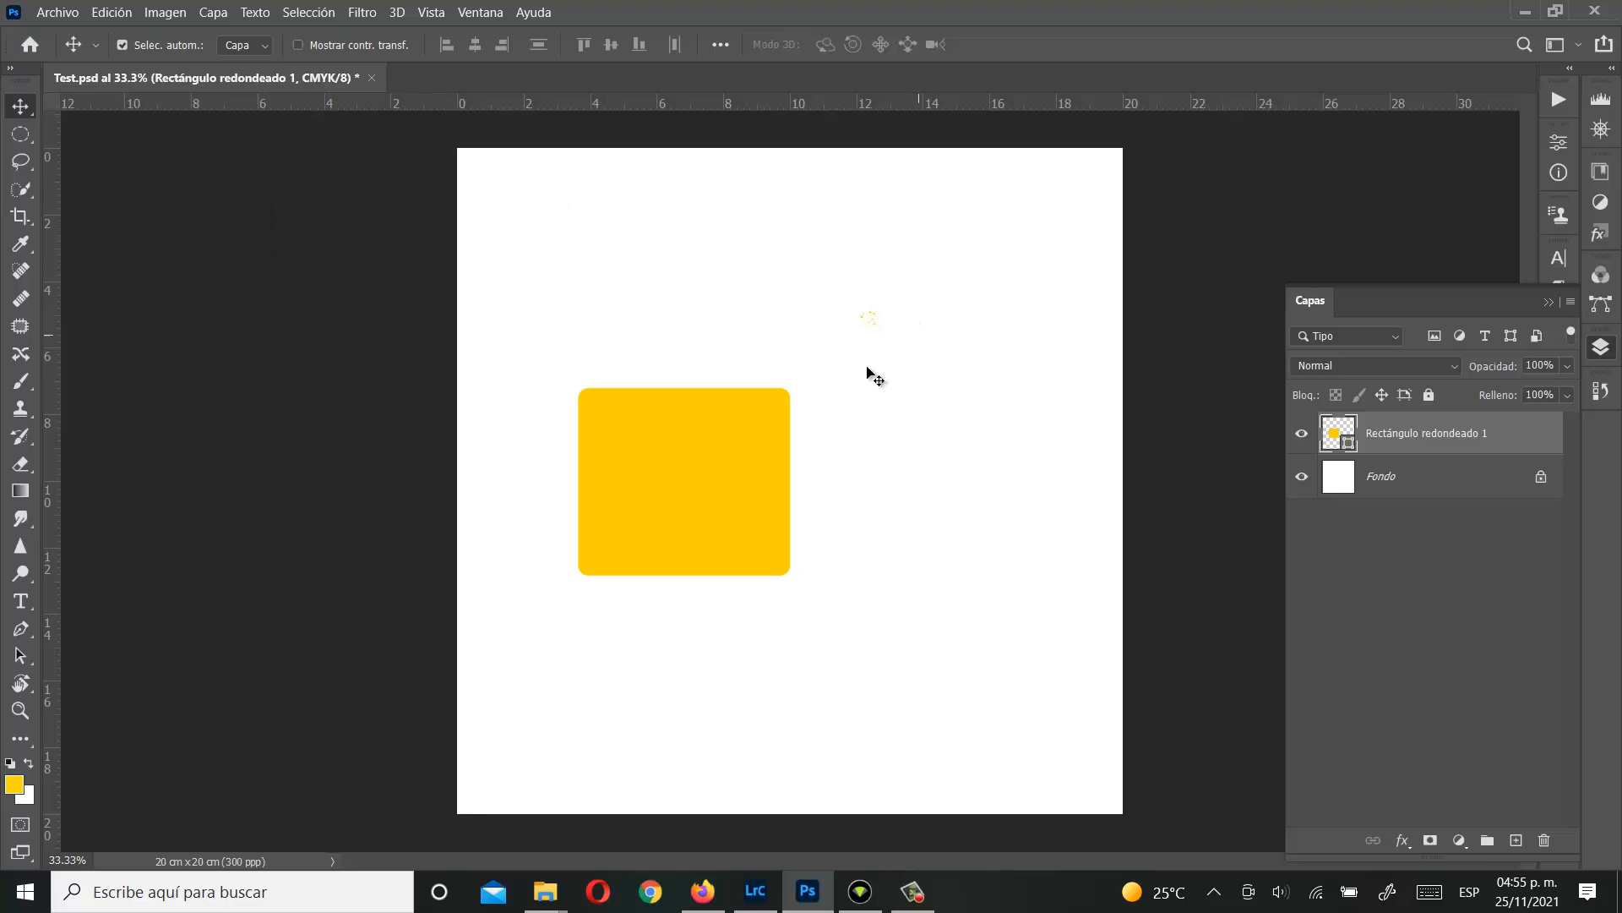
pyautogui.moveTo(640, 480); pyautogui.dragTo(750, 426)
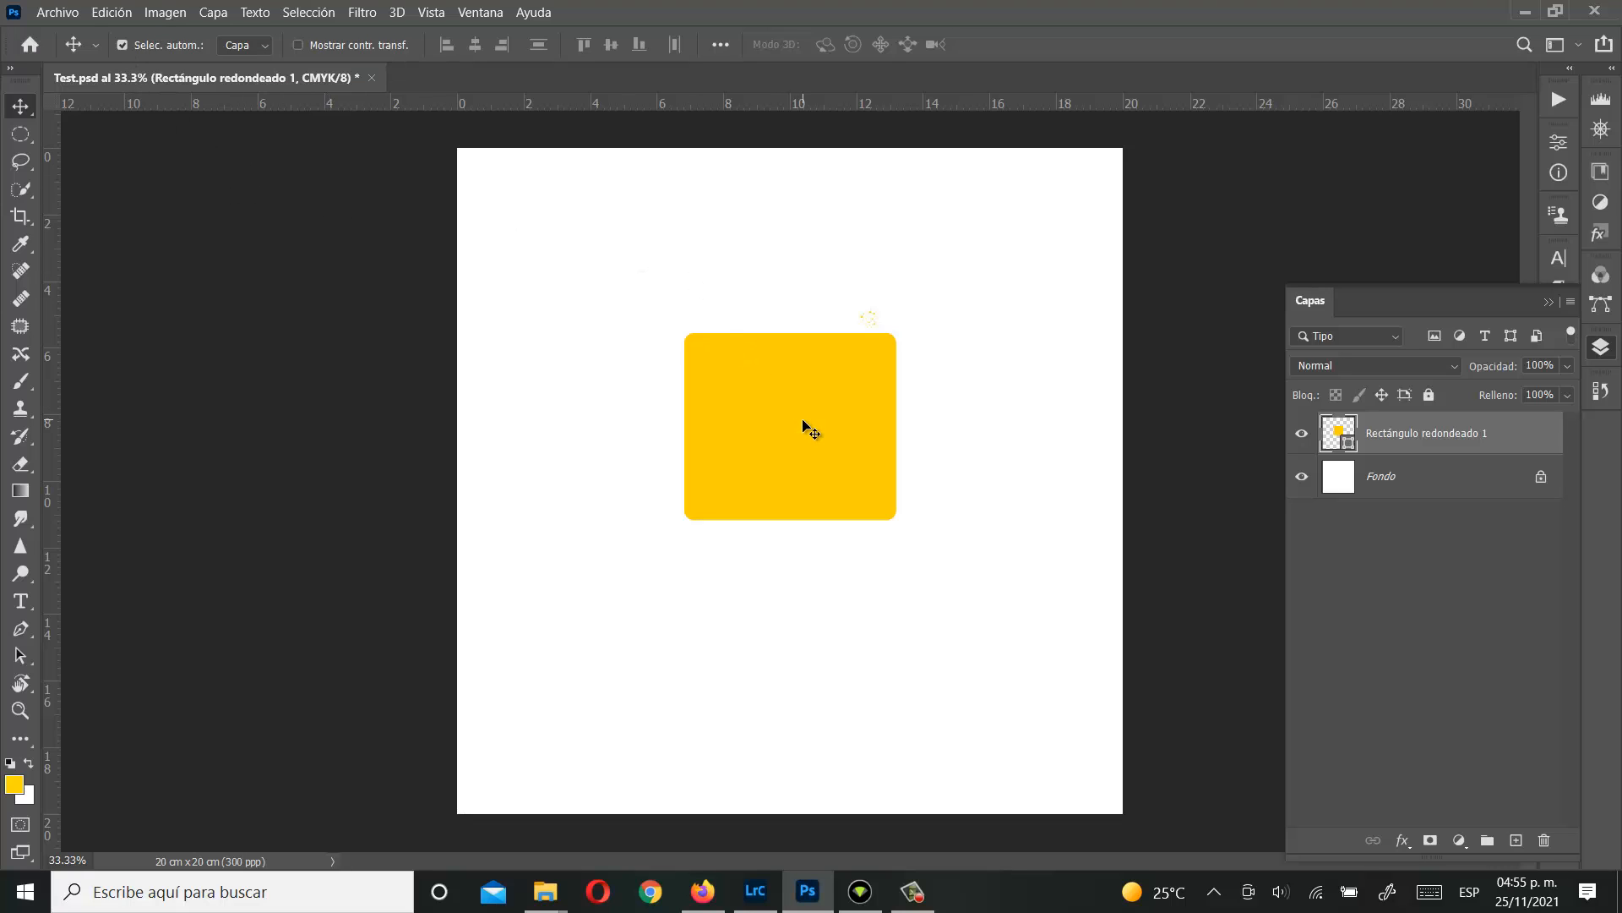
pyautogui.moveTo(800, 416); pyautogui.dragTo(788, 362)
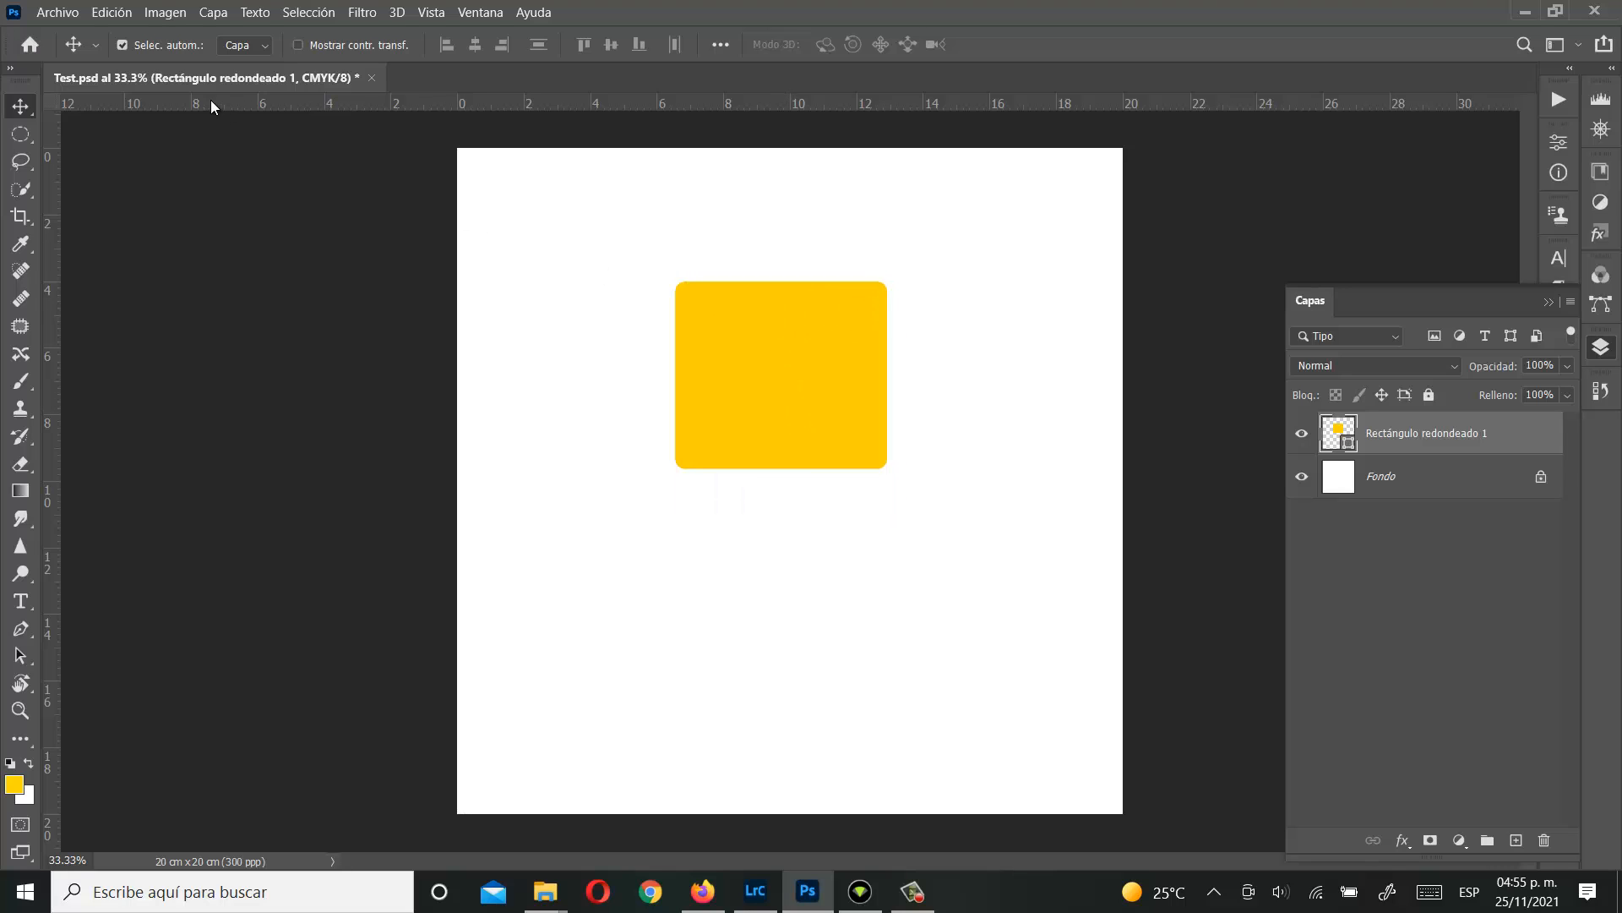
pyautogui.click(840, 230)
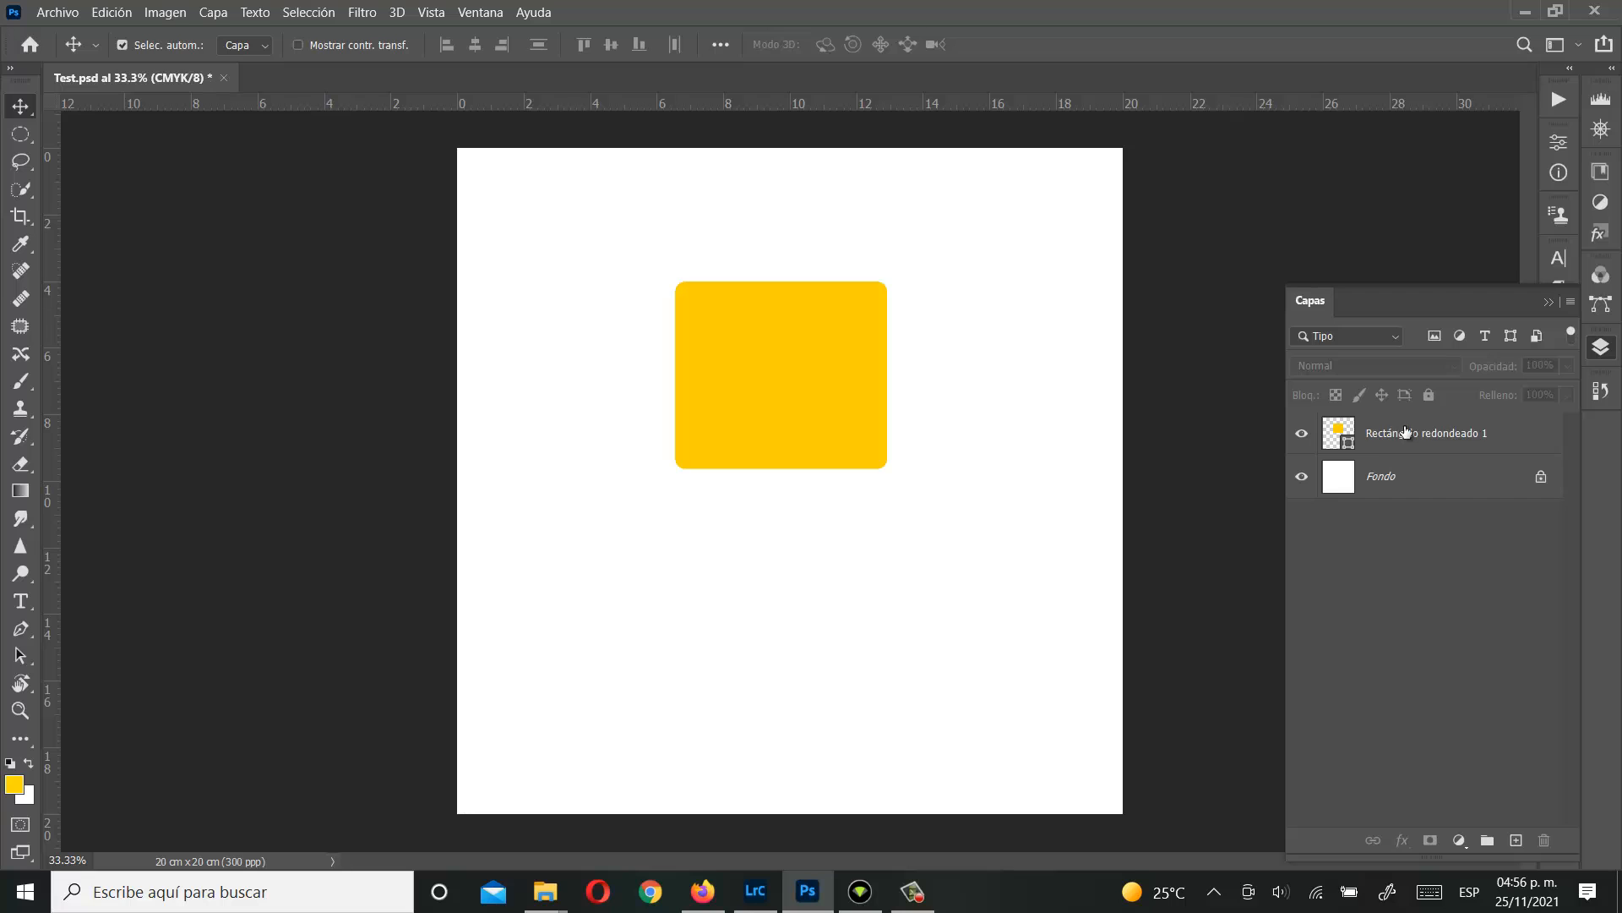
# Step: Duplicate the rounded rectangle layer and move the copy down and to the right so that it partly overlaps the original
pyautogui.click(1430, 433)
pyautogui.rightClick(1430, 433)
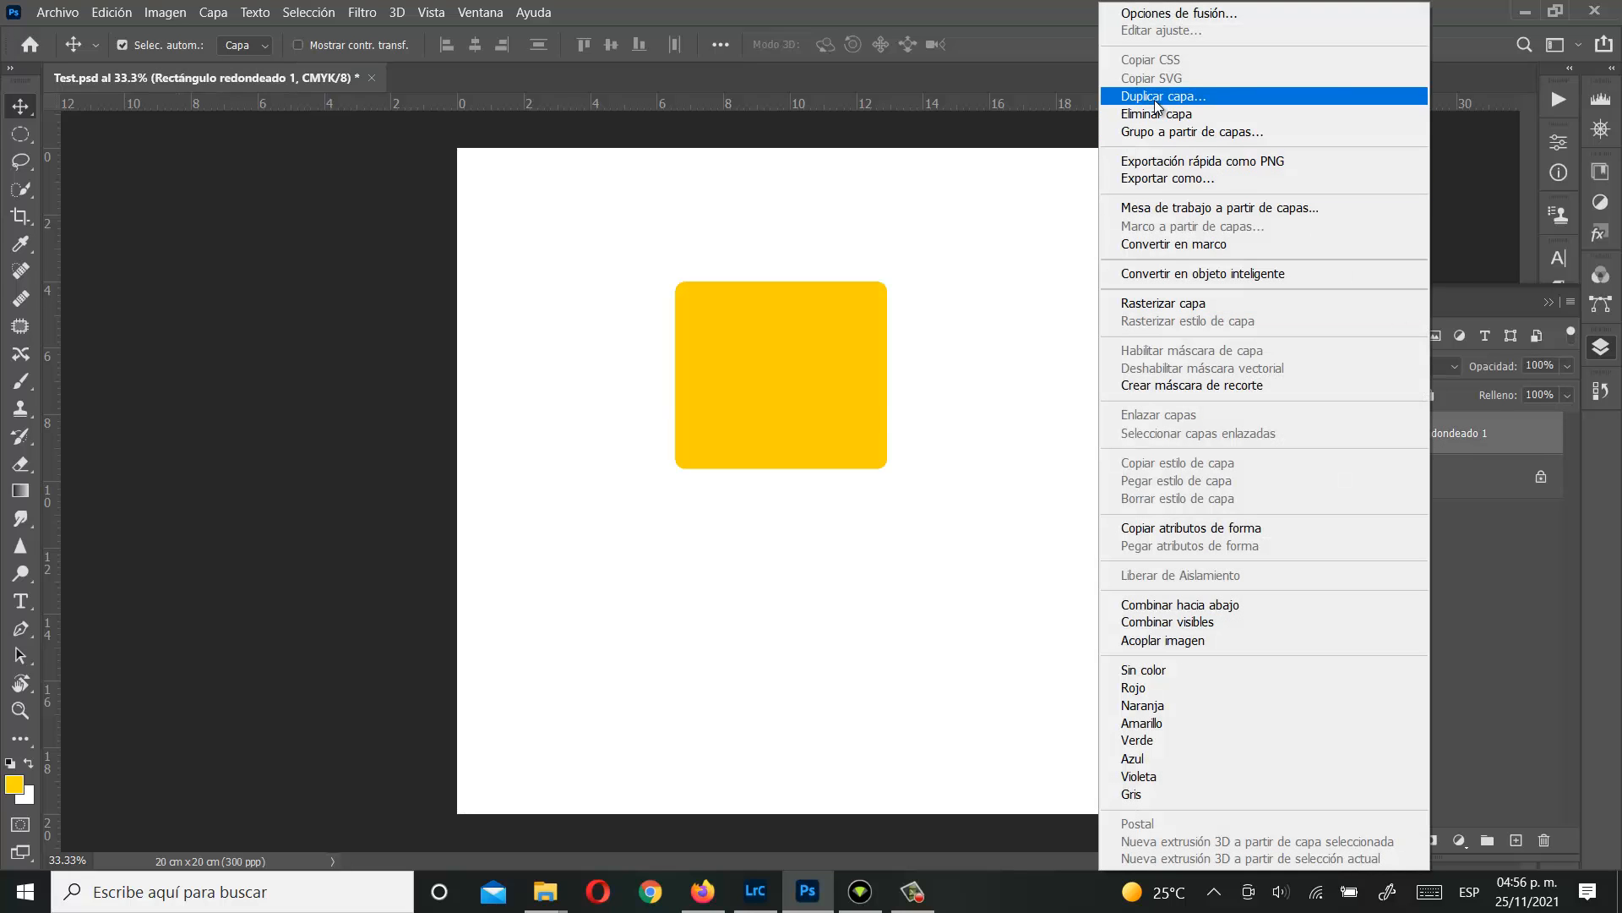
pyautogui.click(1158, 103)
pyautogui.click(992, 227)
pyautogui.moveTo(887, 398); pyautogui.dragTo(966, 495)
pyautogui.click(575, 226)
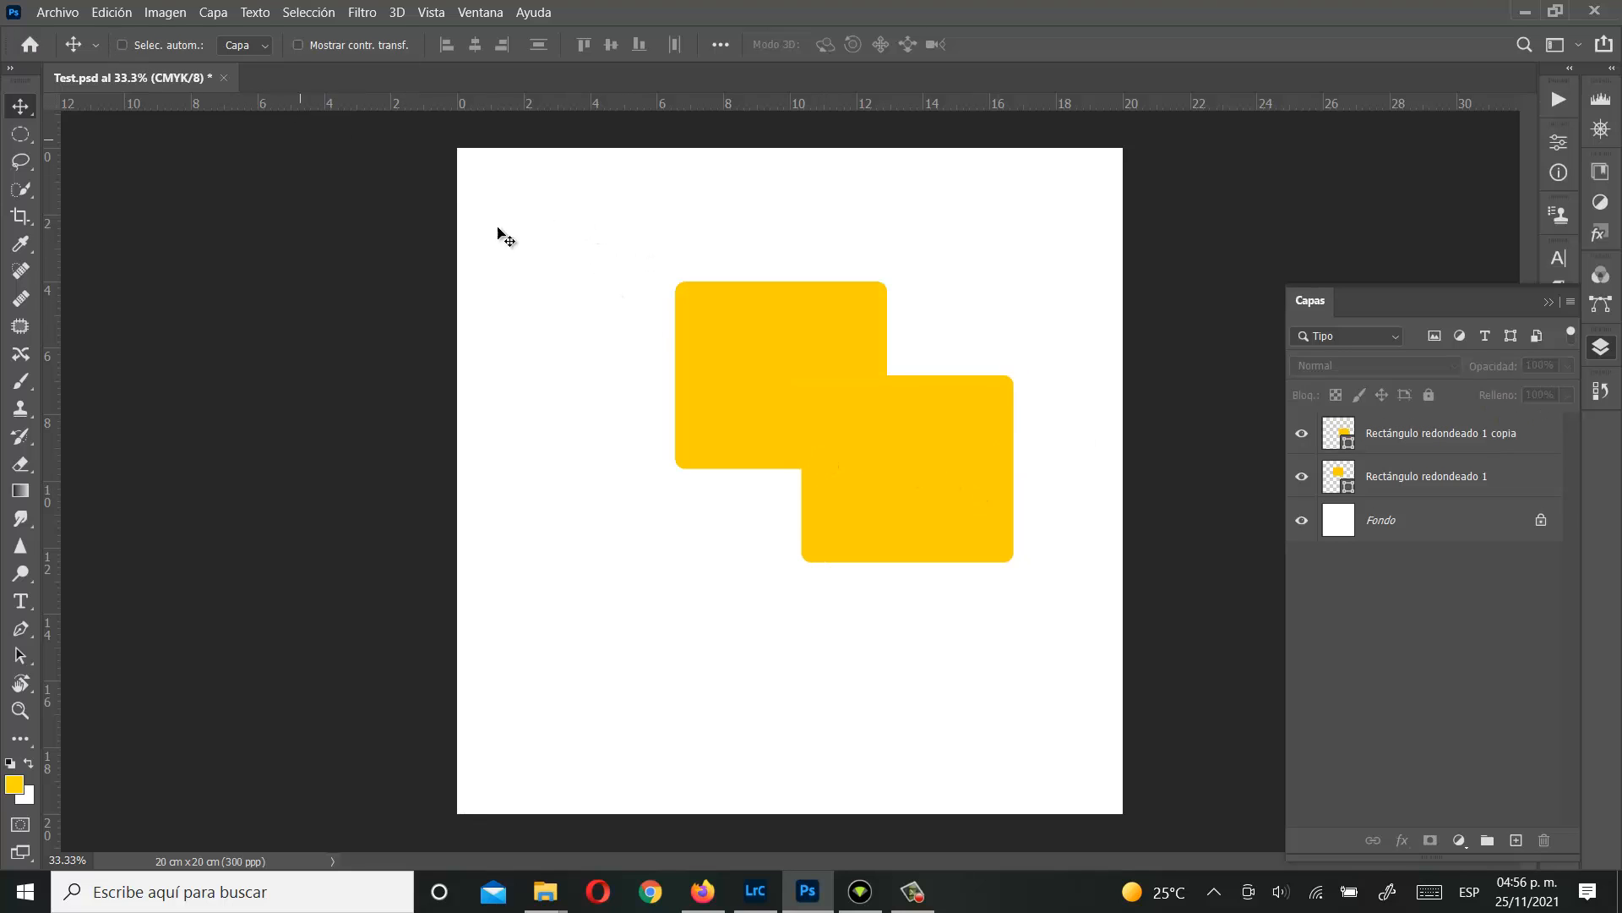
# Step: Select the copied rectangle's layer, move the shape below the original, and bring it back to the original's lower right
pyautogui.click(780, 344)
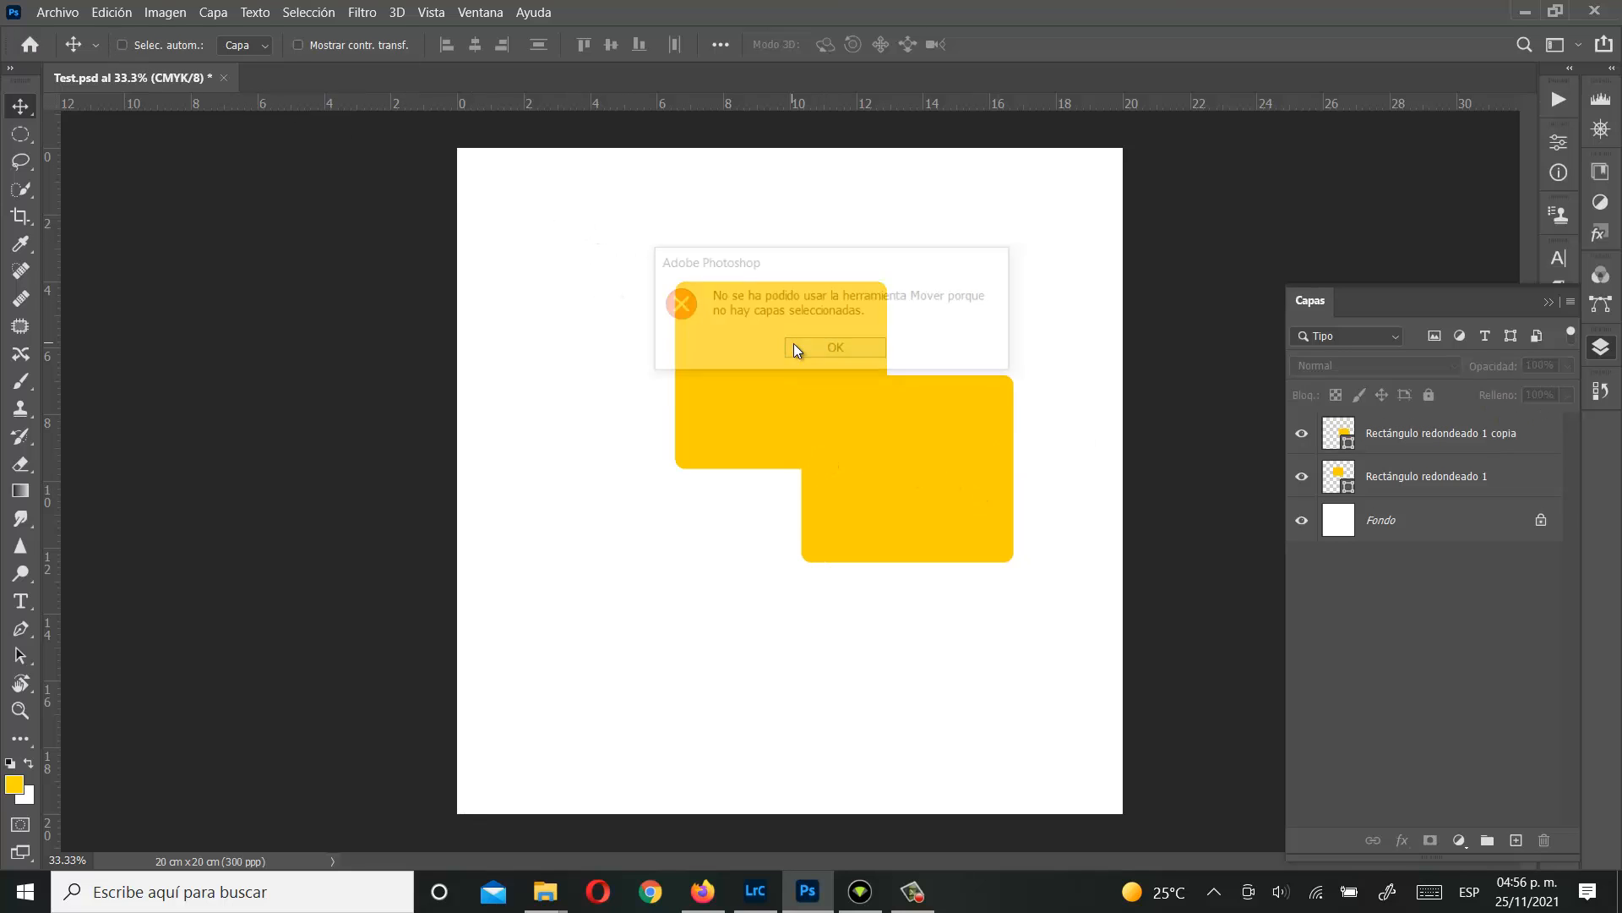
pyautogui.click(836, 351)
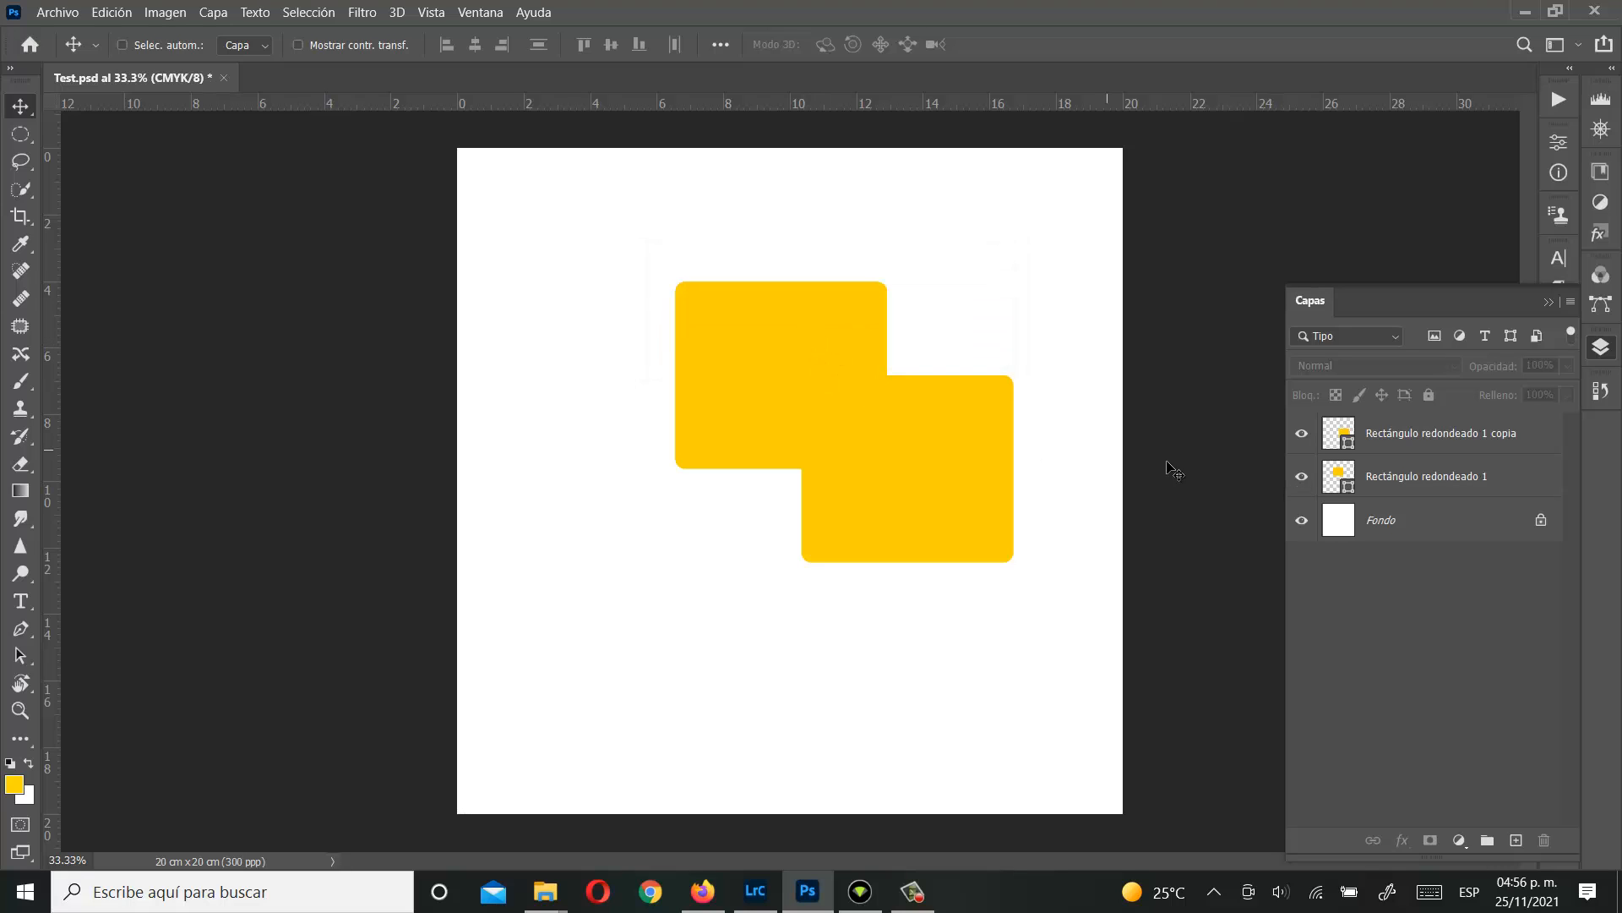
pyautogui.click(1419, 433)
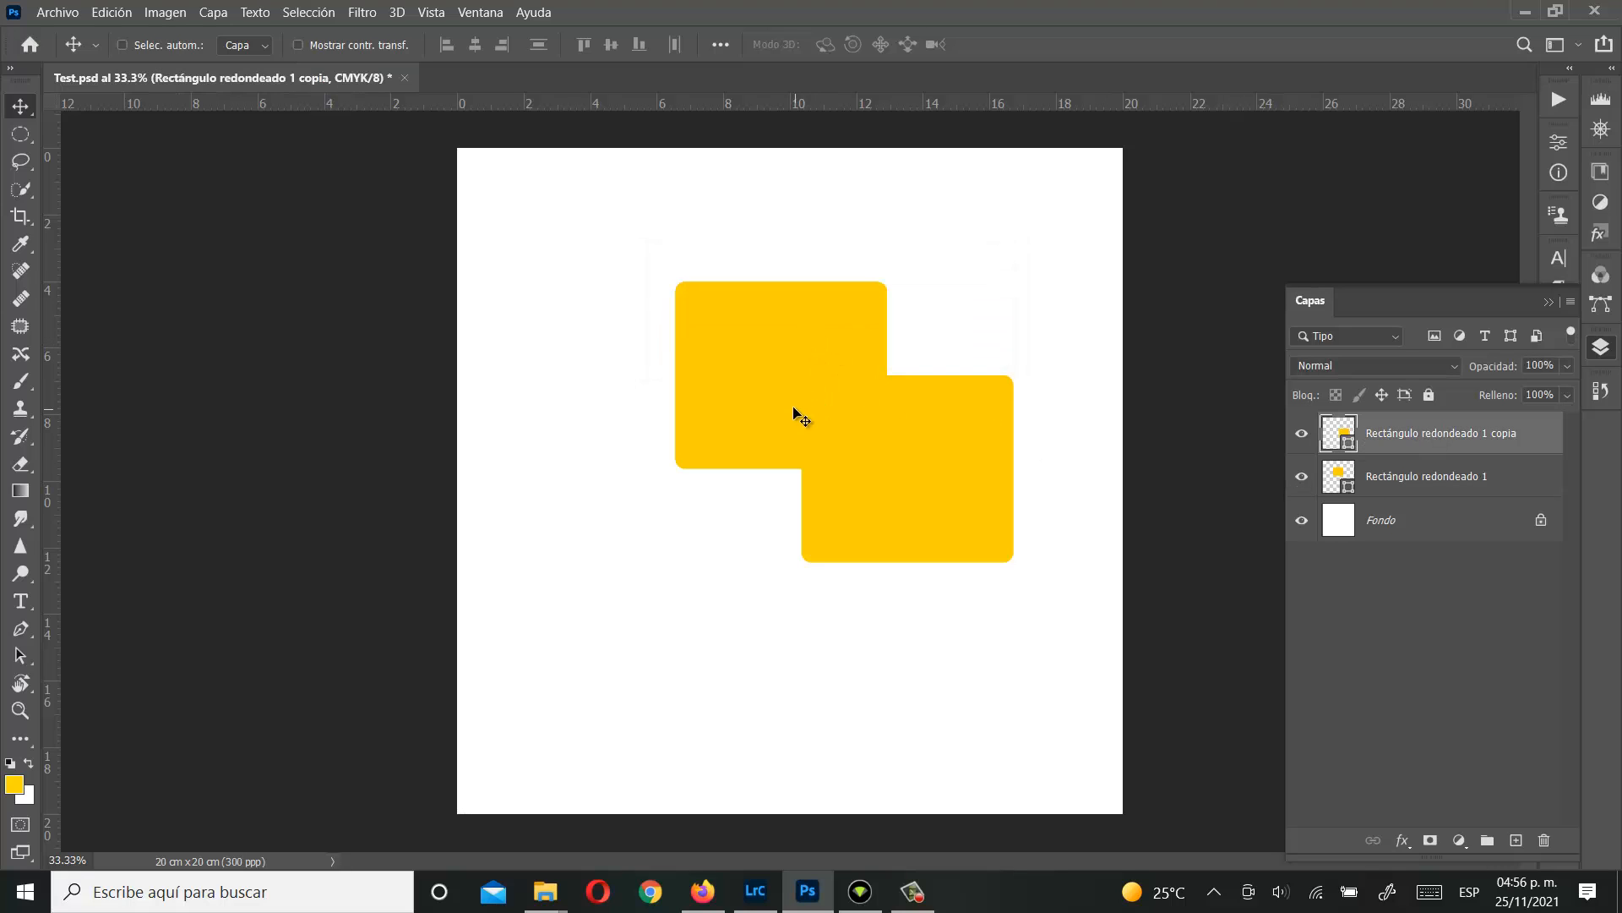
pyautogui.moveTo(888, 442); pyautogui.dragTo(738, 565)
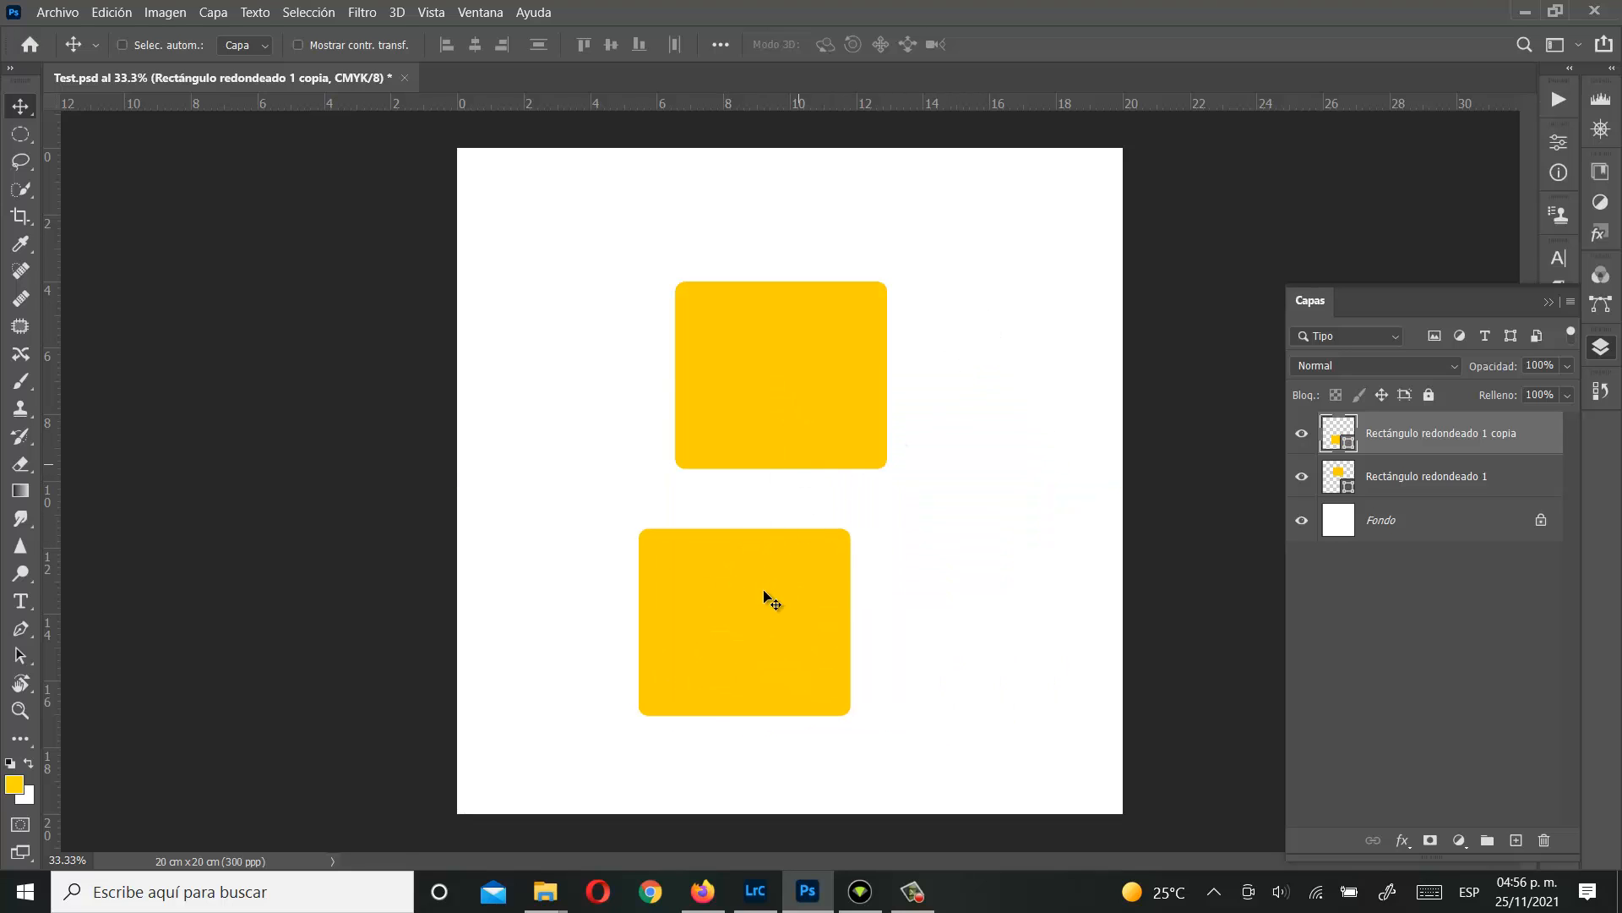
pyautogui.moveTo(881, 448); pyautogui.dragTo(899, 447)
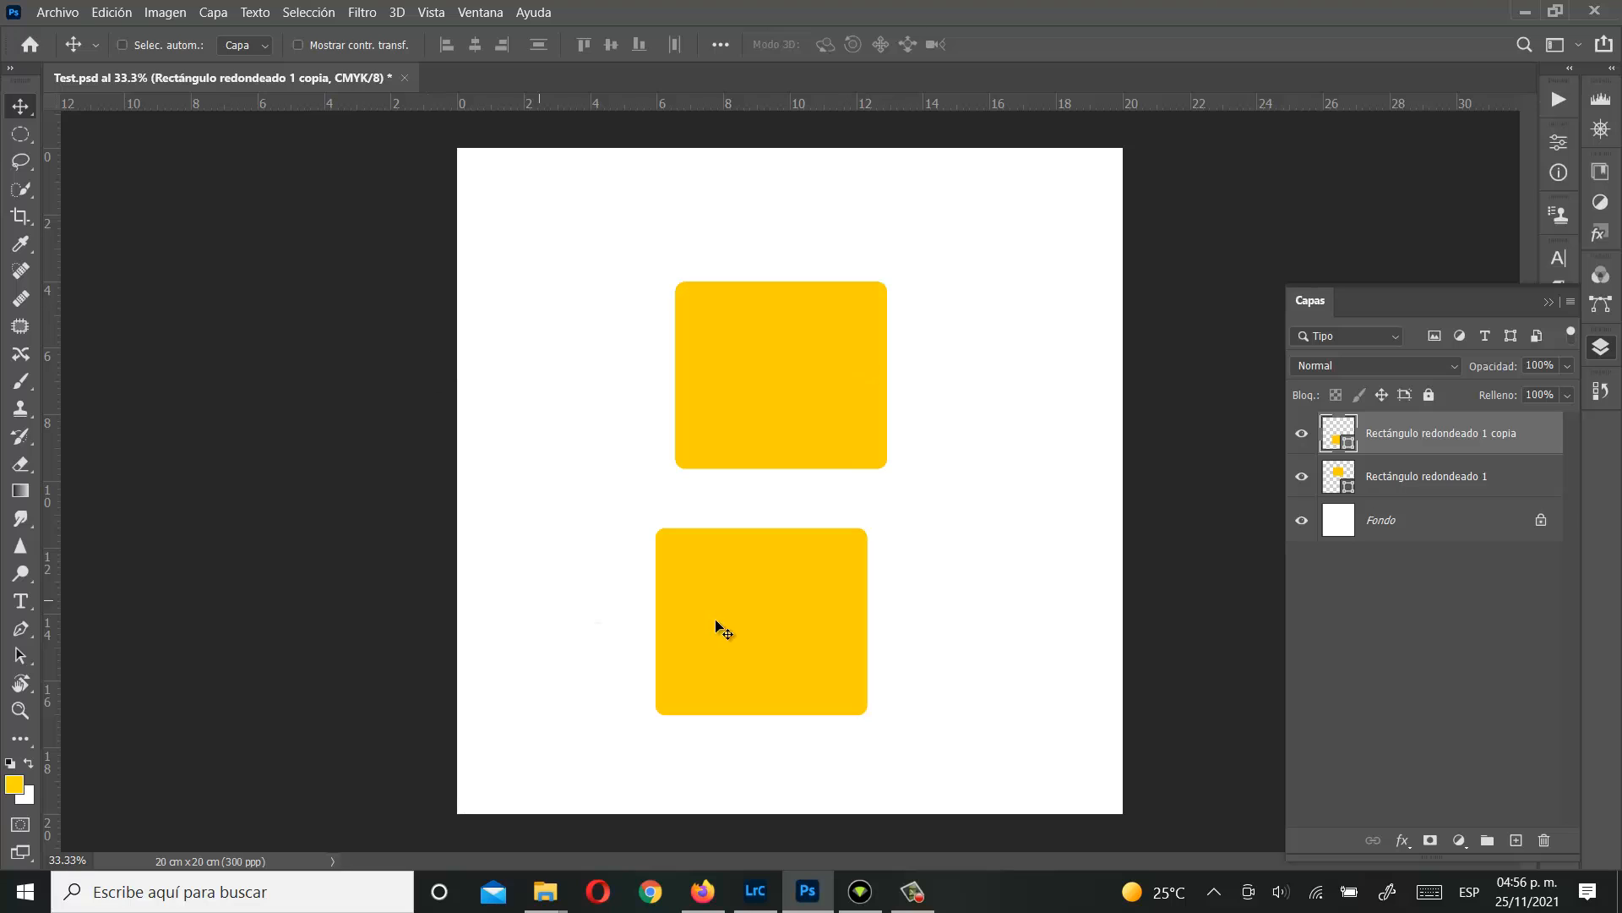
pyautogui.moveTo(716, 627); pyautogui.dragTo(938, 461)
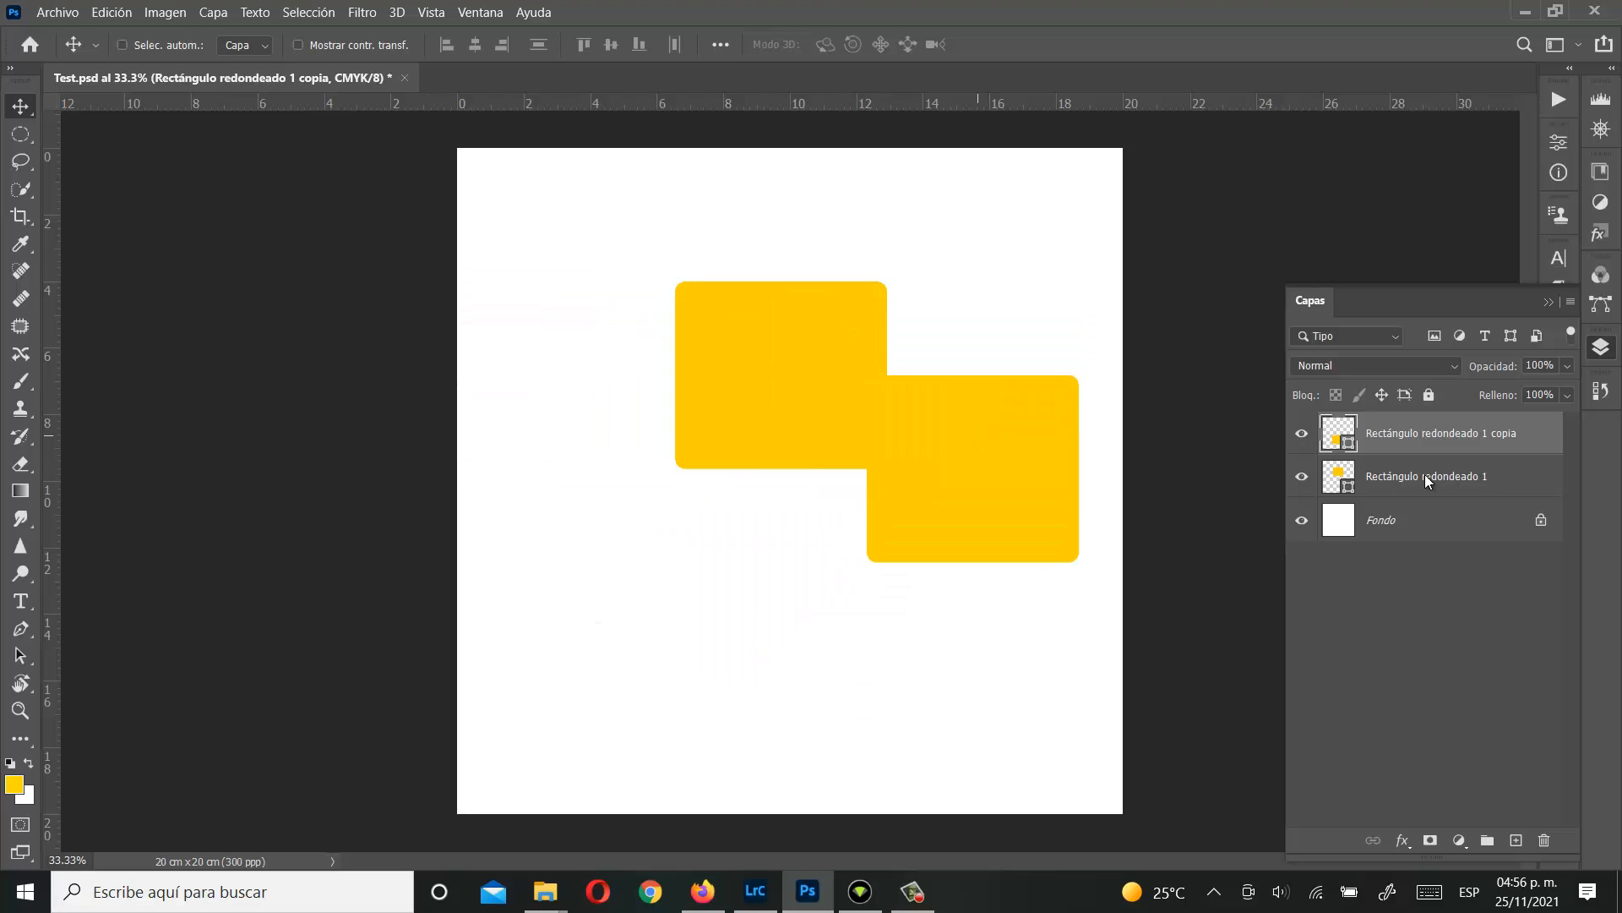
# Step: Move the original rectangle to the canvas's upper left through its own layer, and shift the copy slightly down and left
pyautogui.click(1407, 476)
pyautogui.moveTo(869, 319)
pyautogui.mouseDown()
pyautogui.moveTo(664, 509)
pyautogui.moveTo(861, 309)
pyautogui.mouseUp()
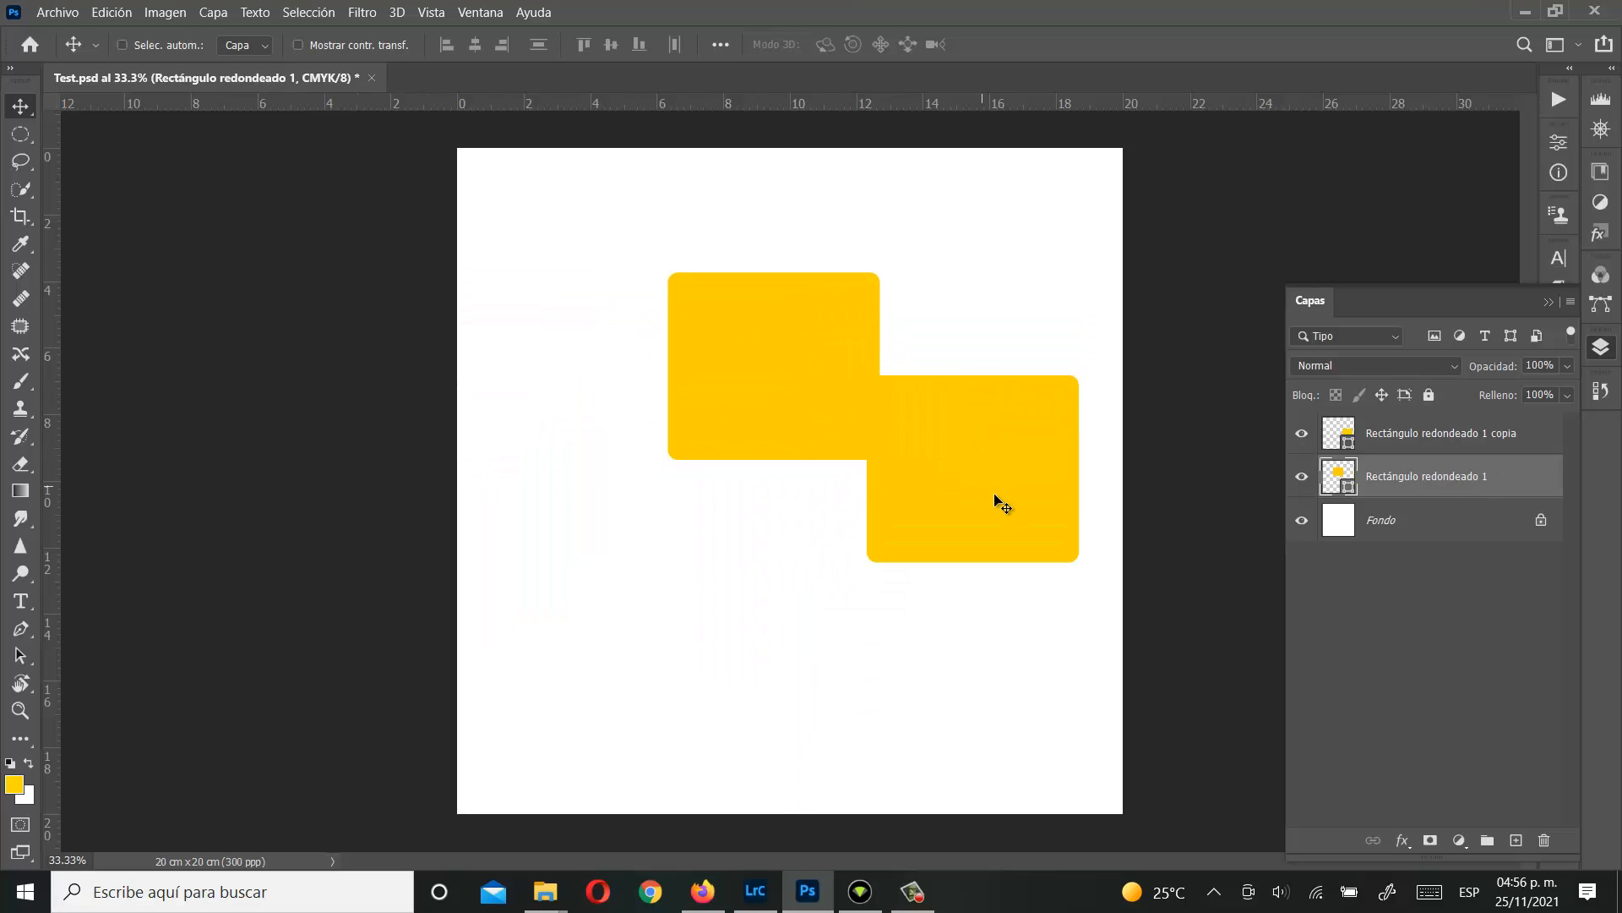
pyautogui.moveTo(775, 398); pyautogui.dragTo(617, 355)
pyautogui.click(1473, 443)
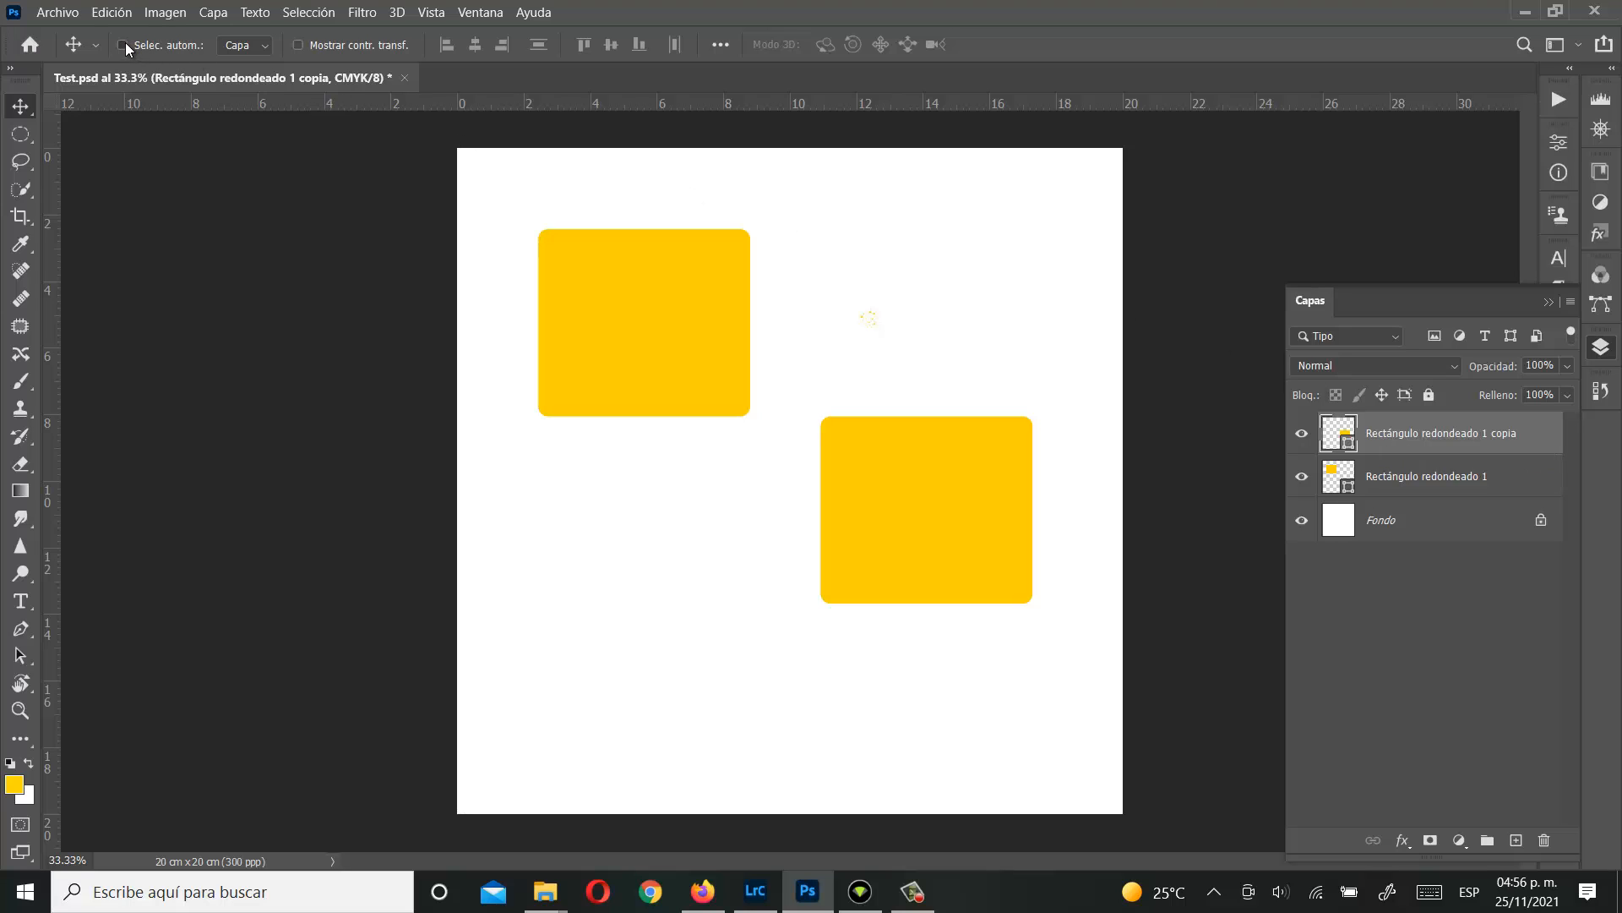
# Step: Turn on automatic layer selection and move the original rectangle to the canvas's upper right and the copy to the lower left
pyautogui.click(927, 205)
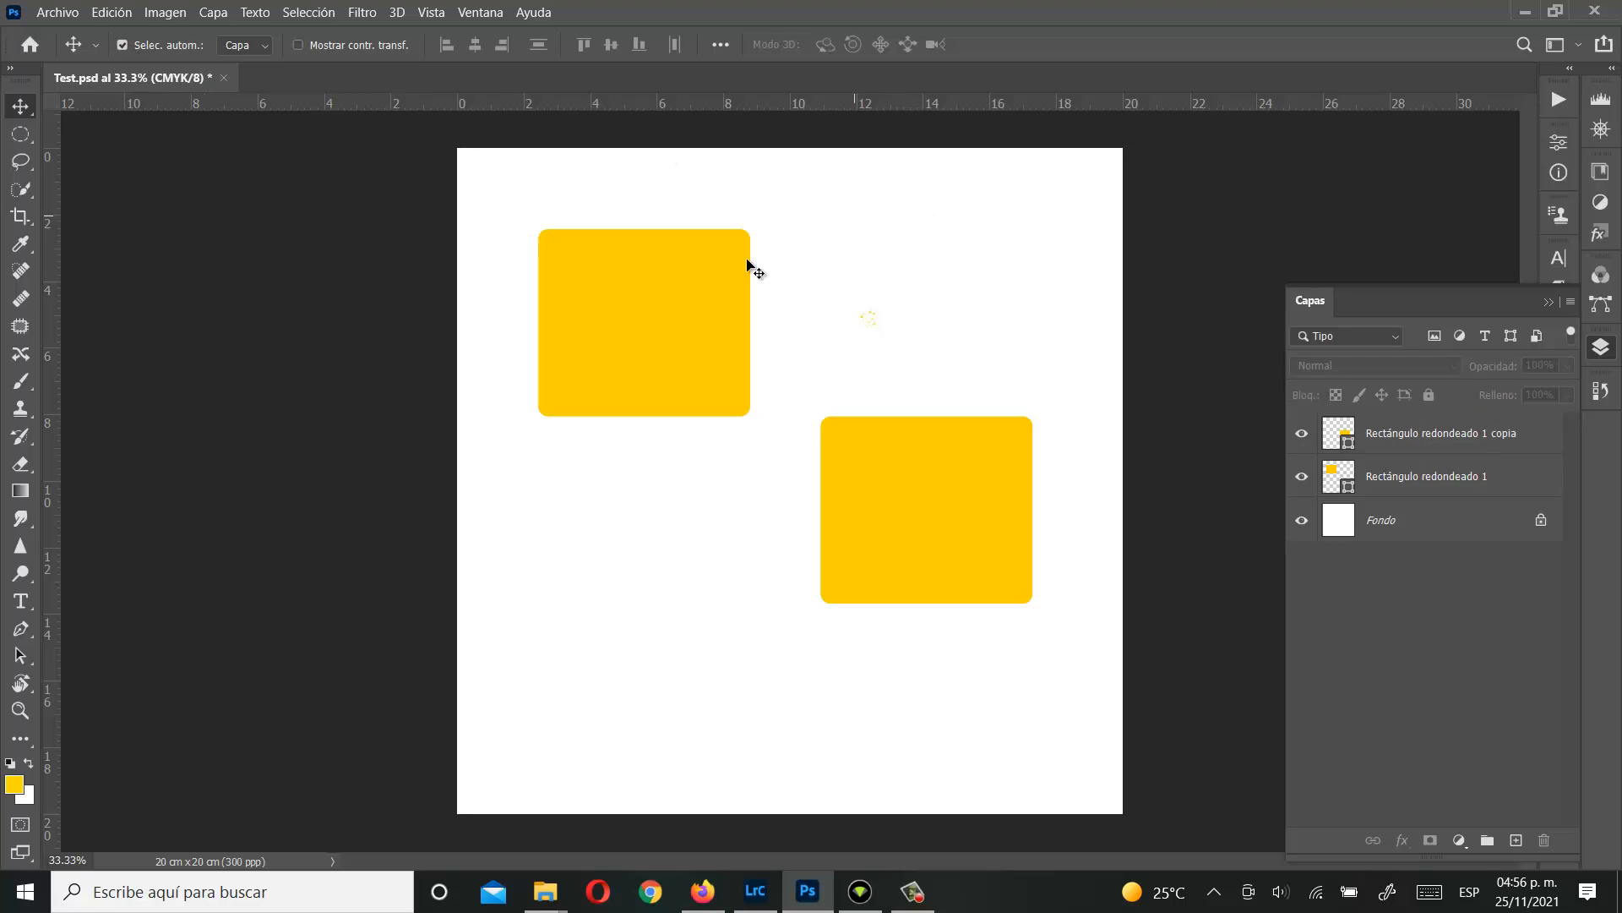
pyautogui.click(647, 318)
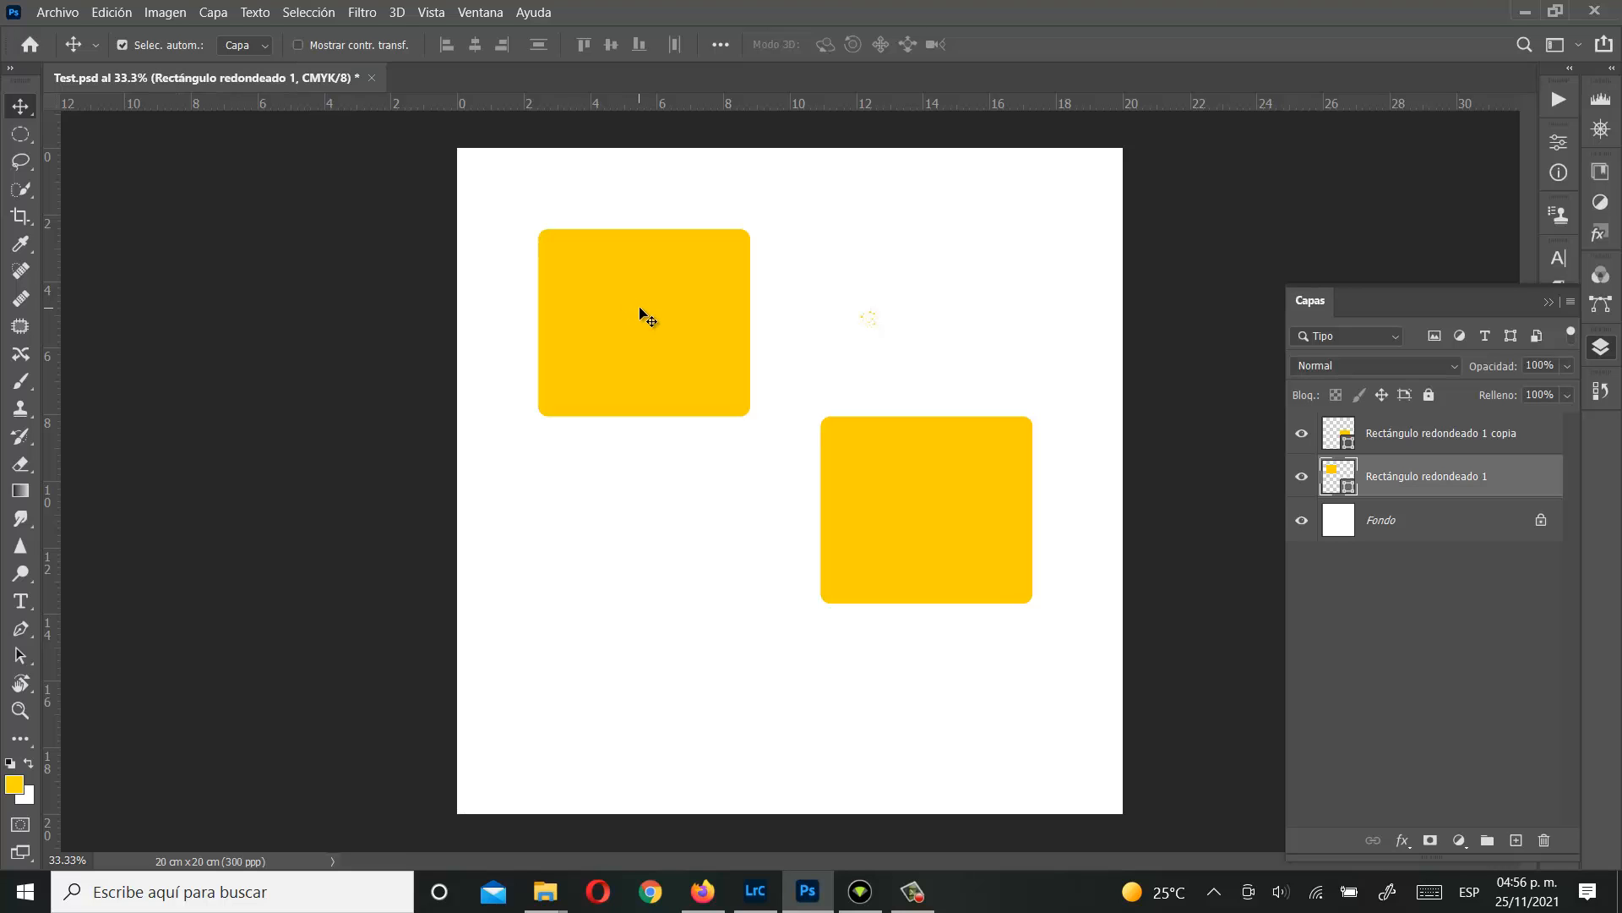
pyautogui.moveTo(641, 311); pyautogui.dragTo(978, 265)
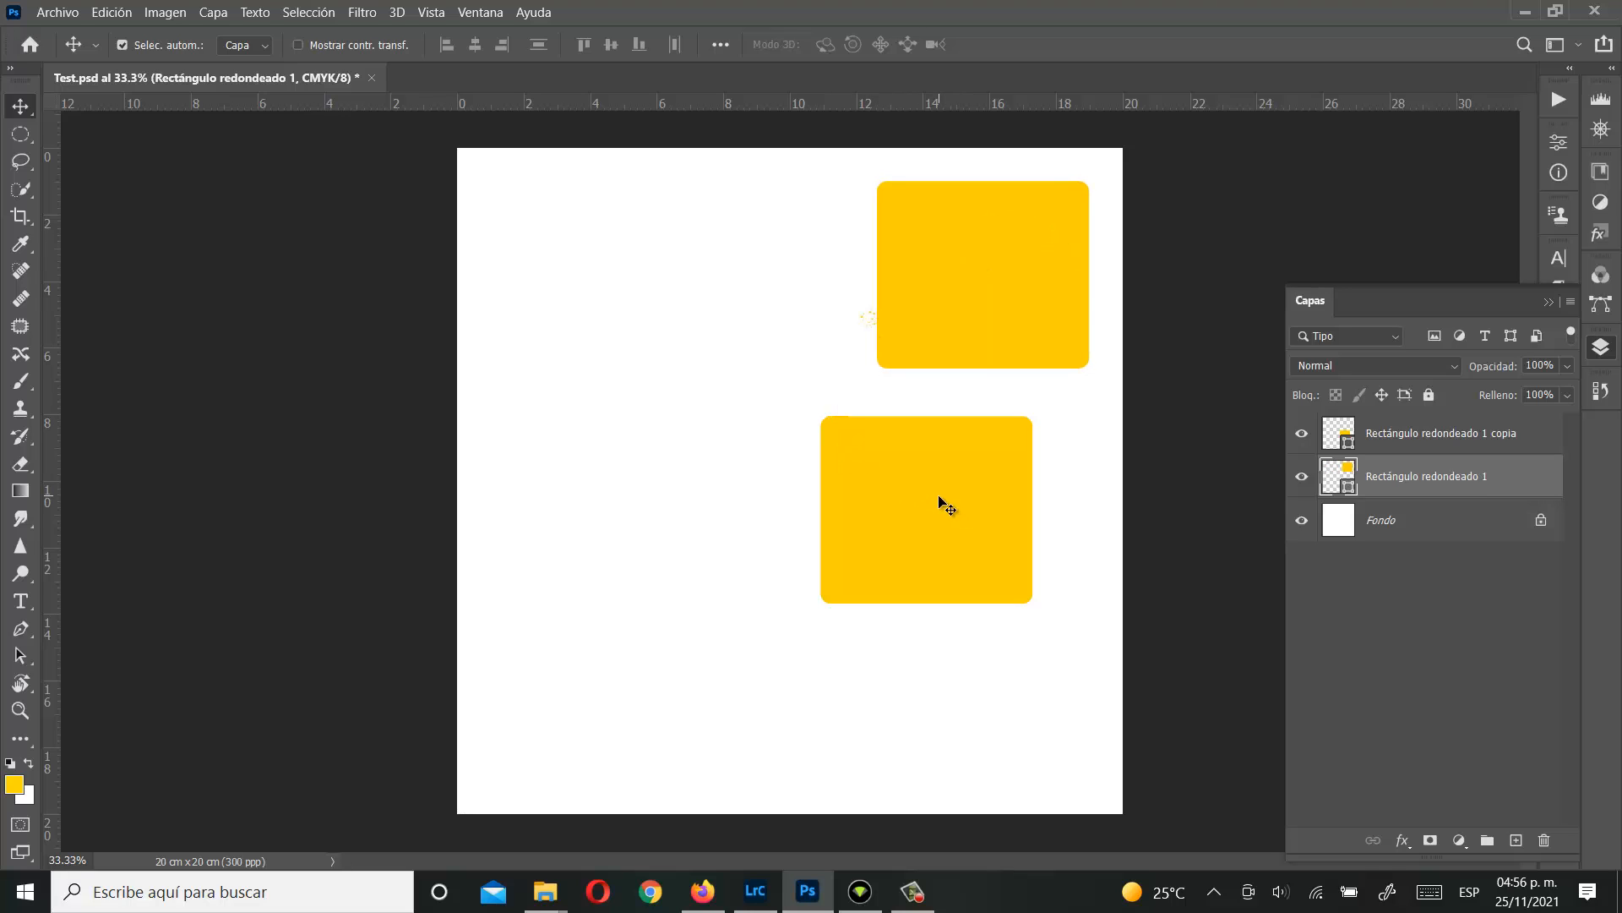
pyautogui.click(916, 513)
pyautogui.moveTo(916, 514); pyautogui.dragTo(610, 689)
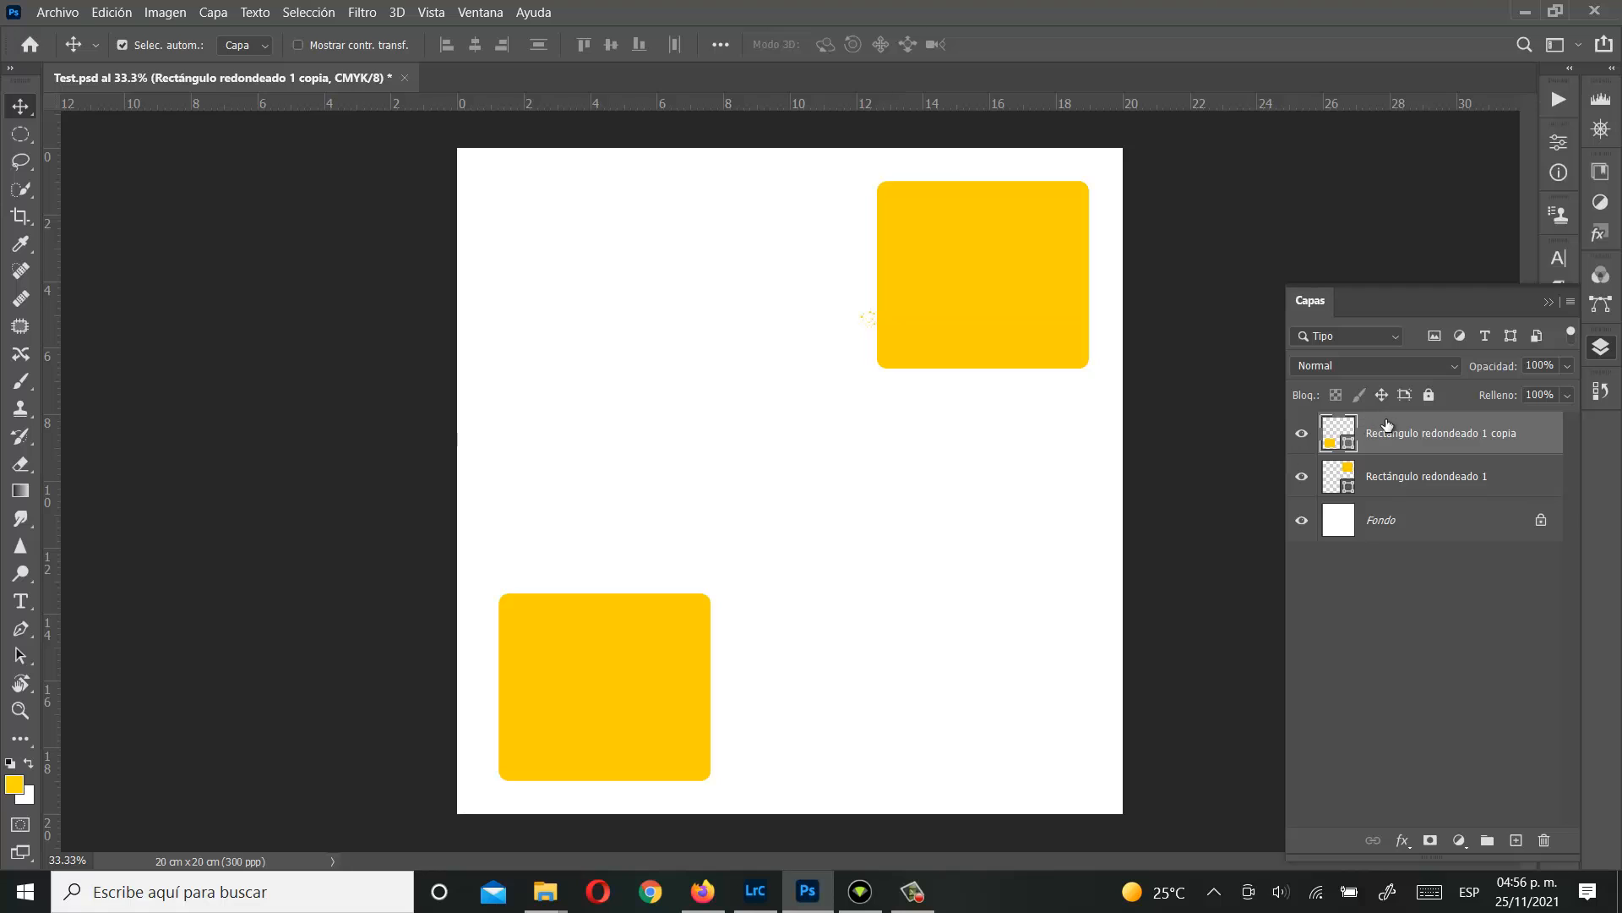
# Step: Place the copy's layer beneath the original's, and move the original left along the canvas's upper edge and the copy to the right
pyautogui.moveTo(1390, 433); pyautogui.dragTo(1385, 501)
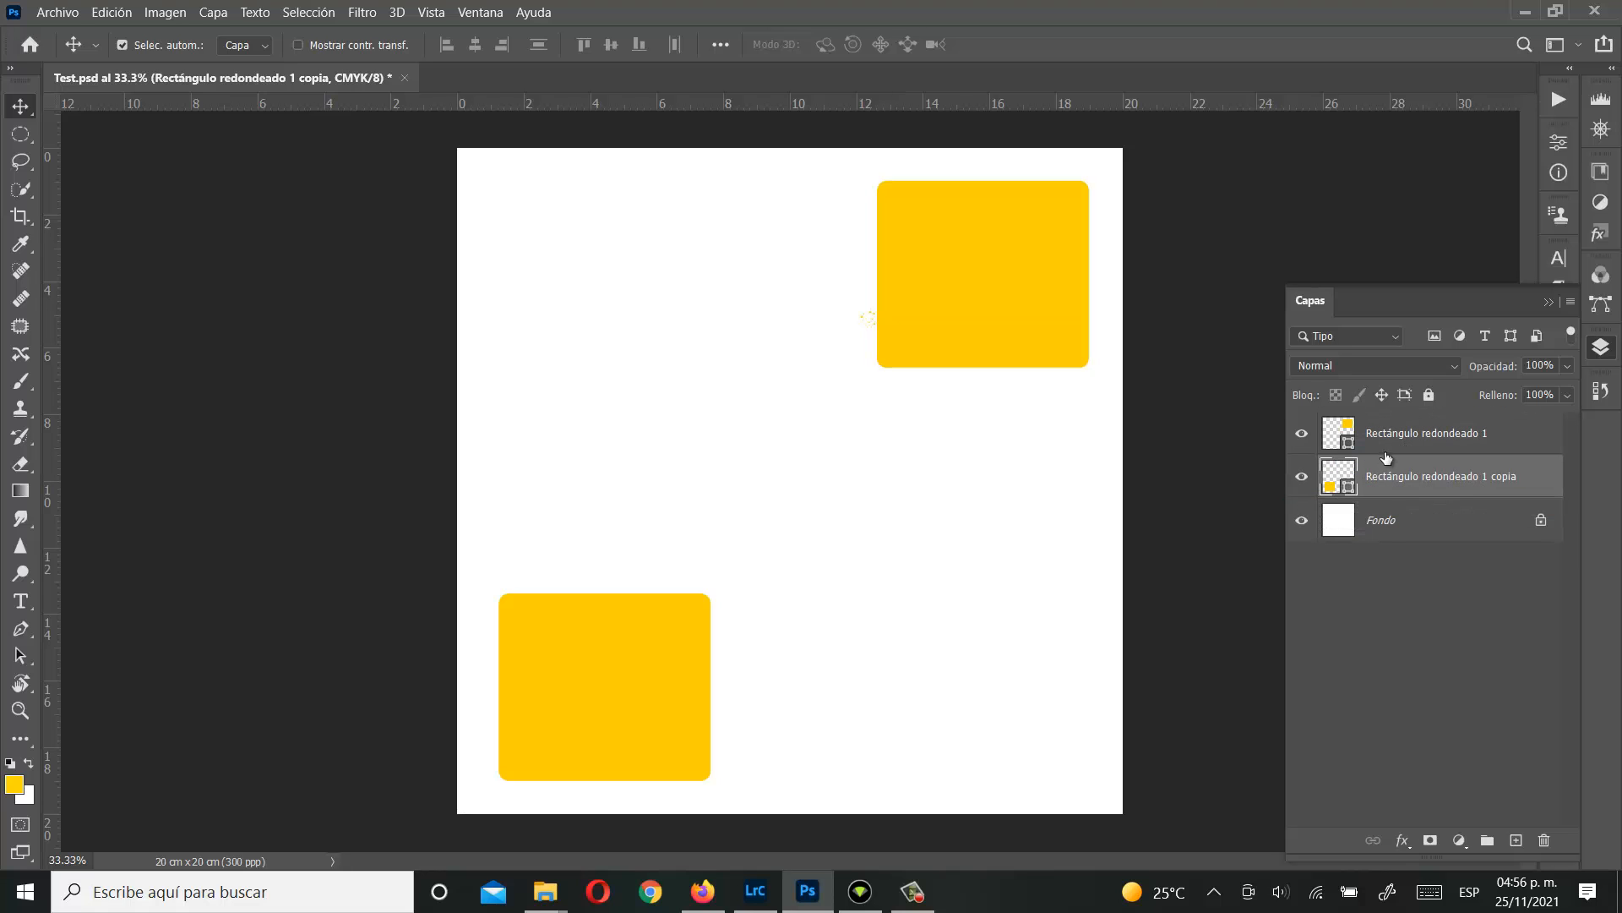
pyautogui.click(1434, 440)
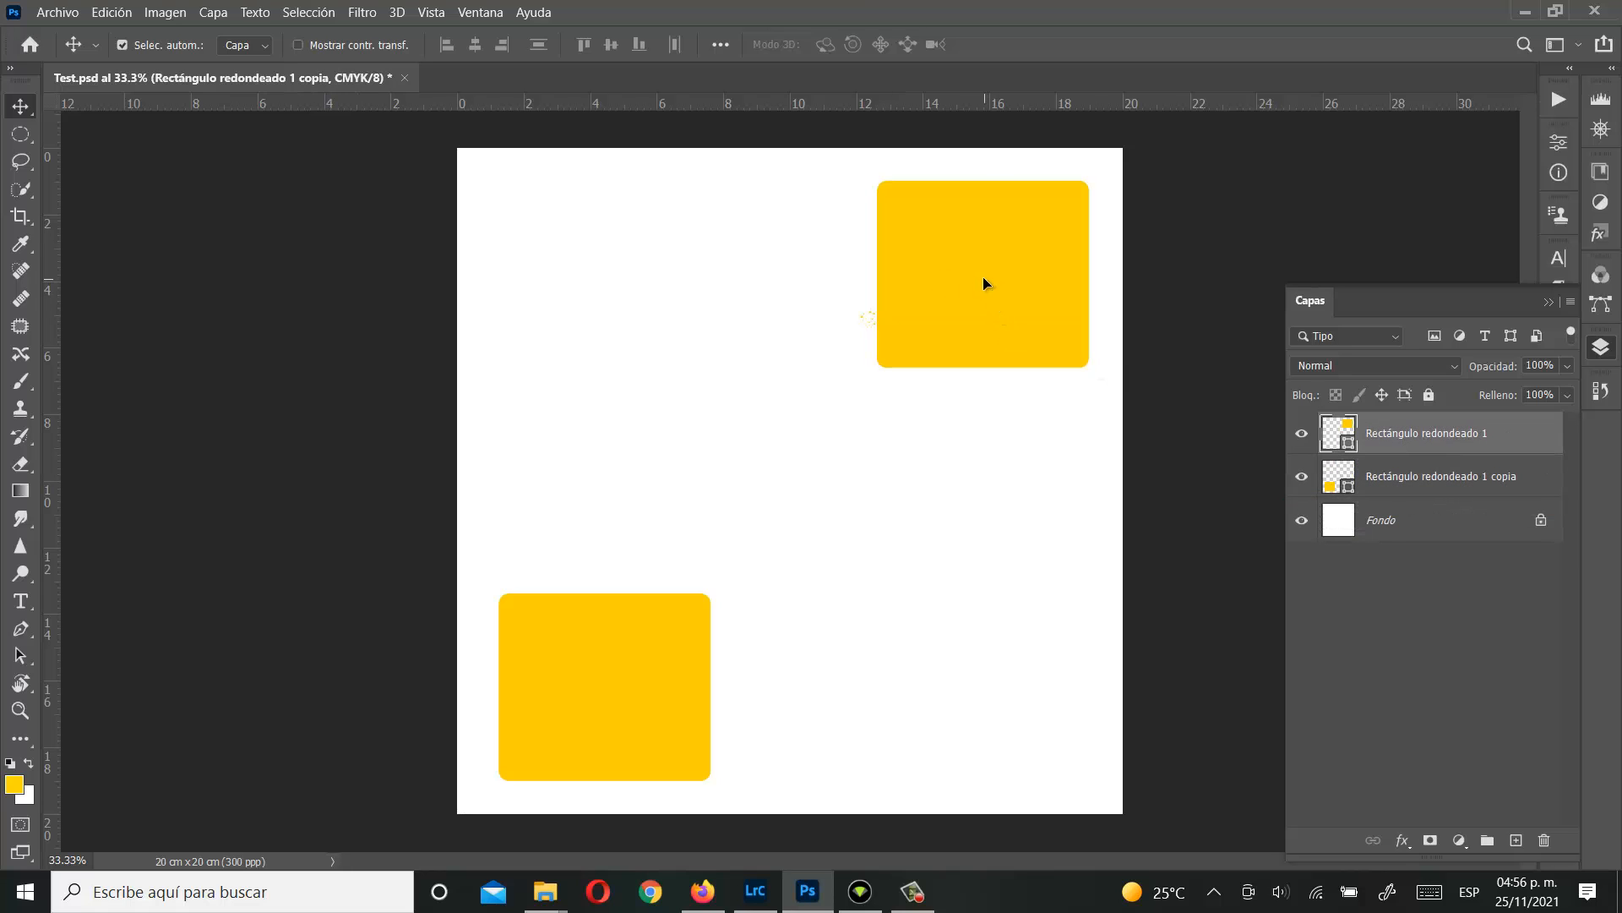
pyautogui.moveTo(986, 279); pyautogui.dragTo(710, 277)
pyautogui.moveTo(619, 685); pyautogui.dragTo(891, 649)
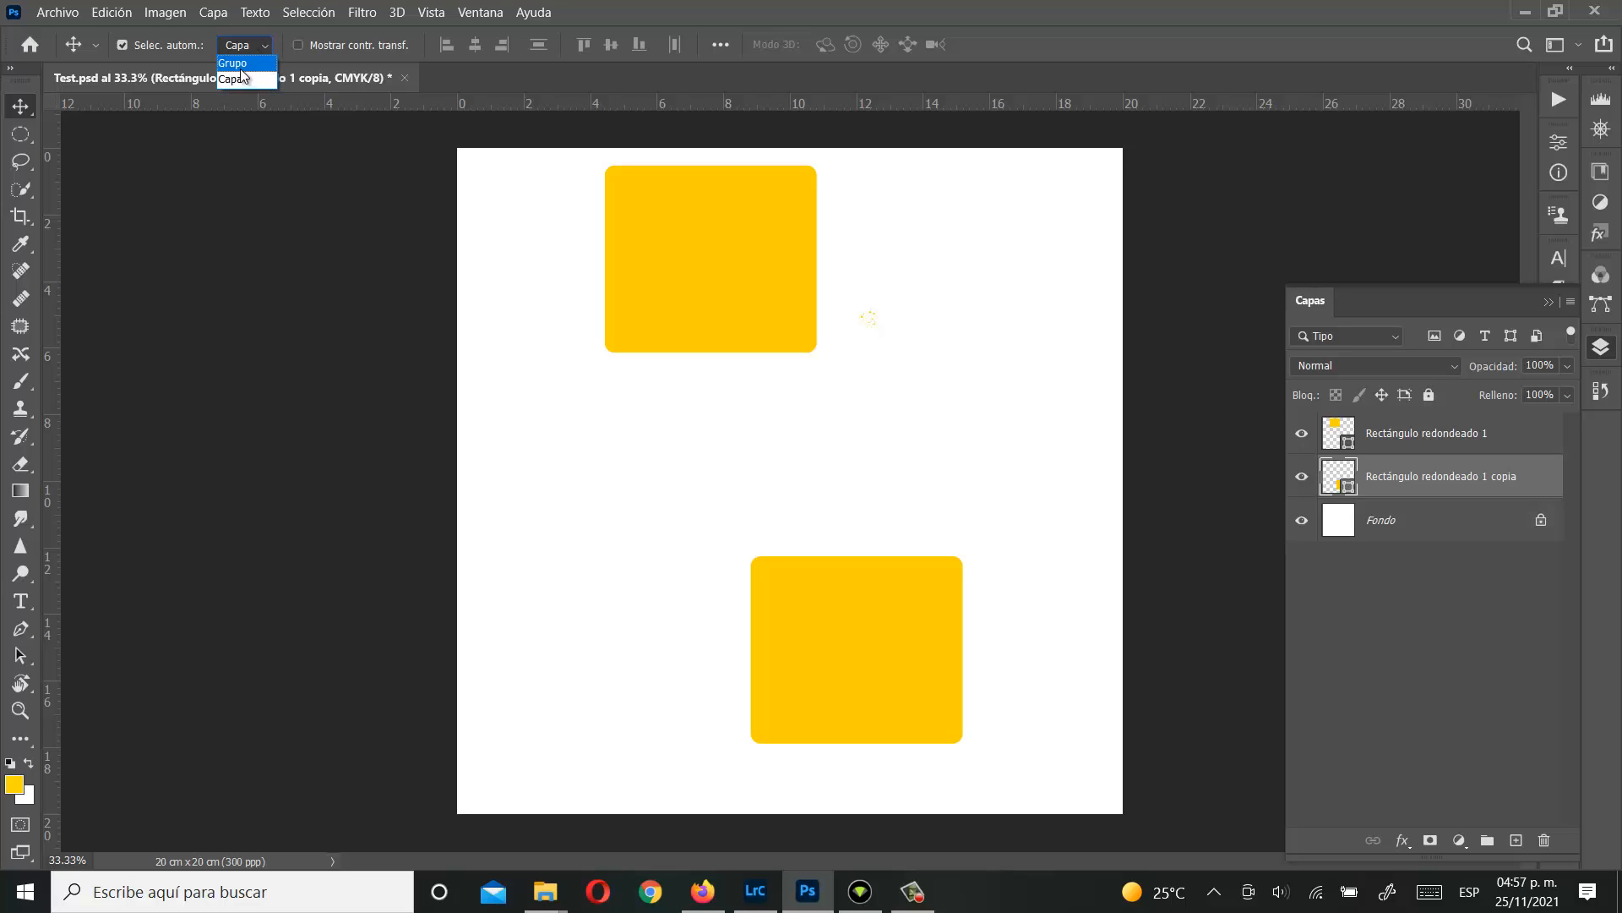
# Step: Set automatic selection to Grupo and move each ungrouped rectangle closer to the middle of the canvas
pyautogui.click(242, 63)
pyautogui.moveTo(669, 204); pyautogui.dragTo(736, 283)
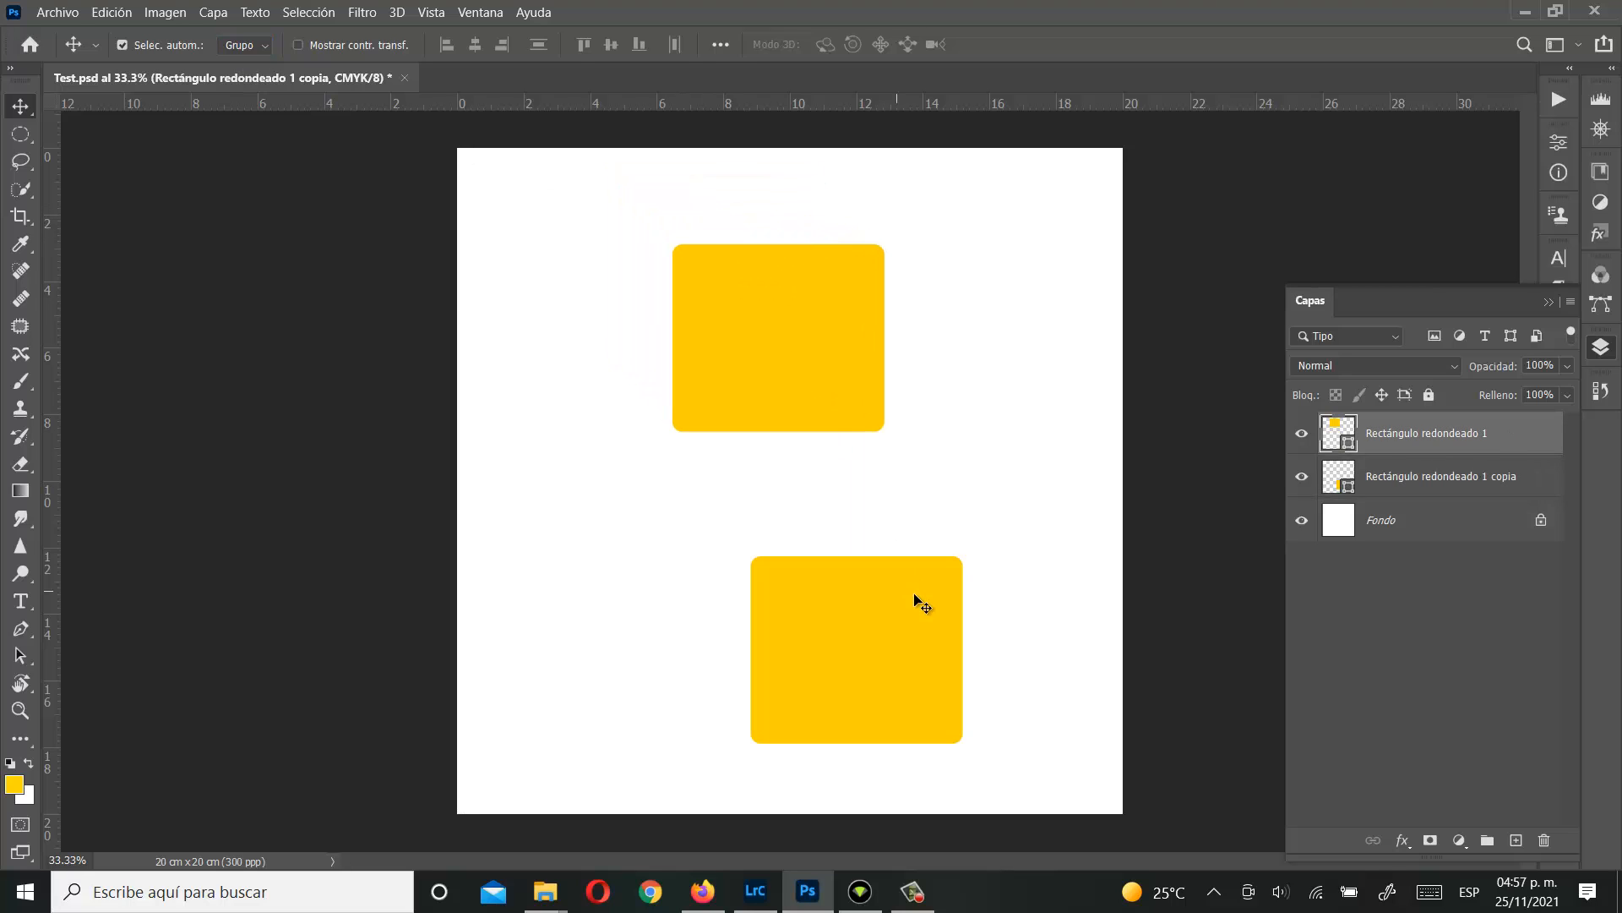
pyautogui.moveTo(862, 599); pyautogui.dragTo(916, 526)
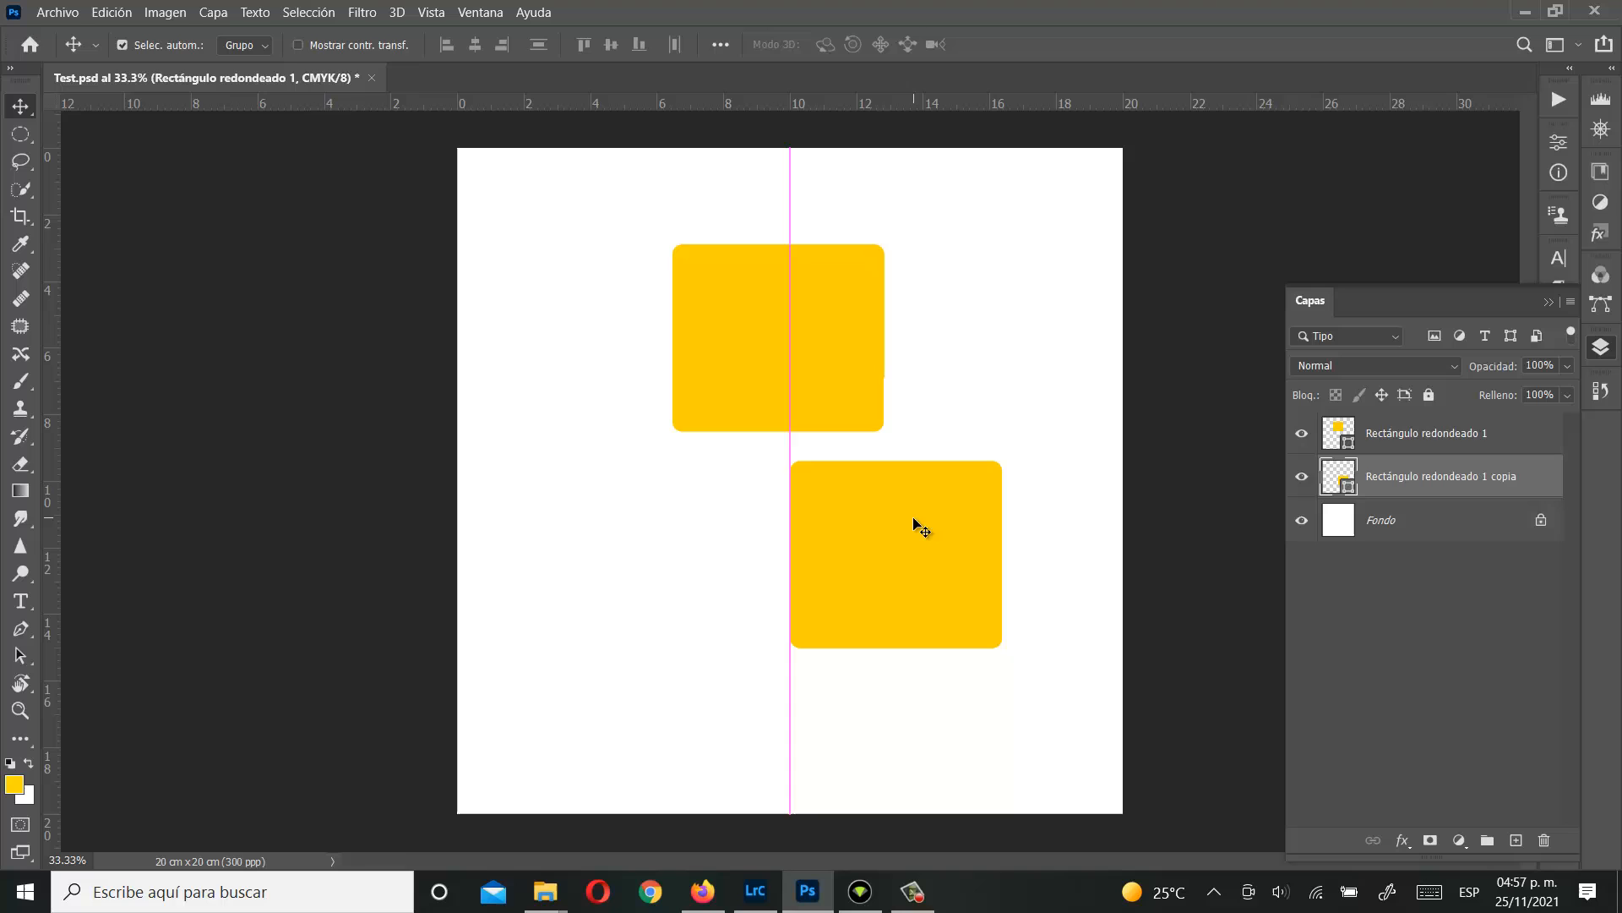
pyautogui.click(844, 372)
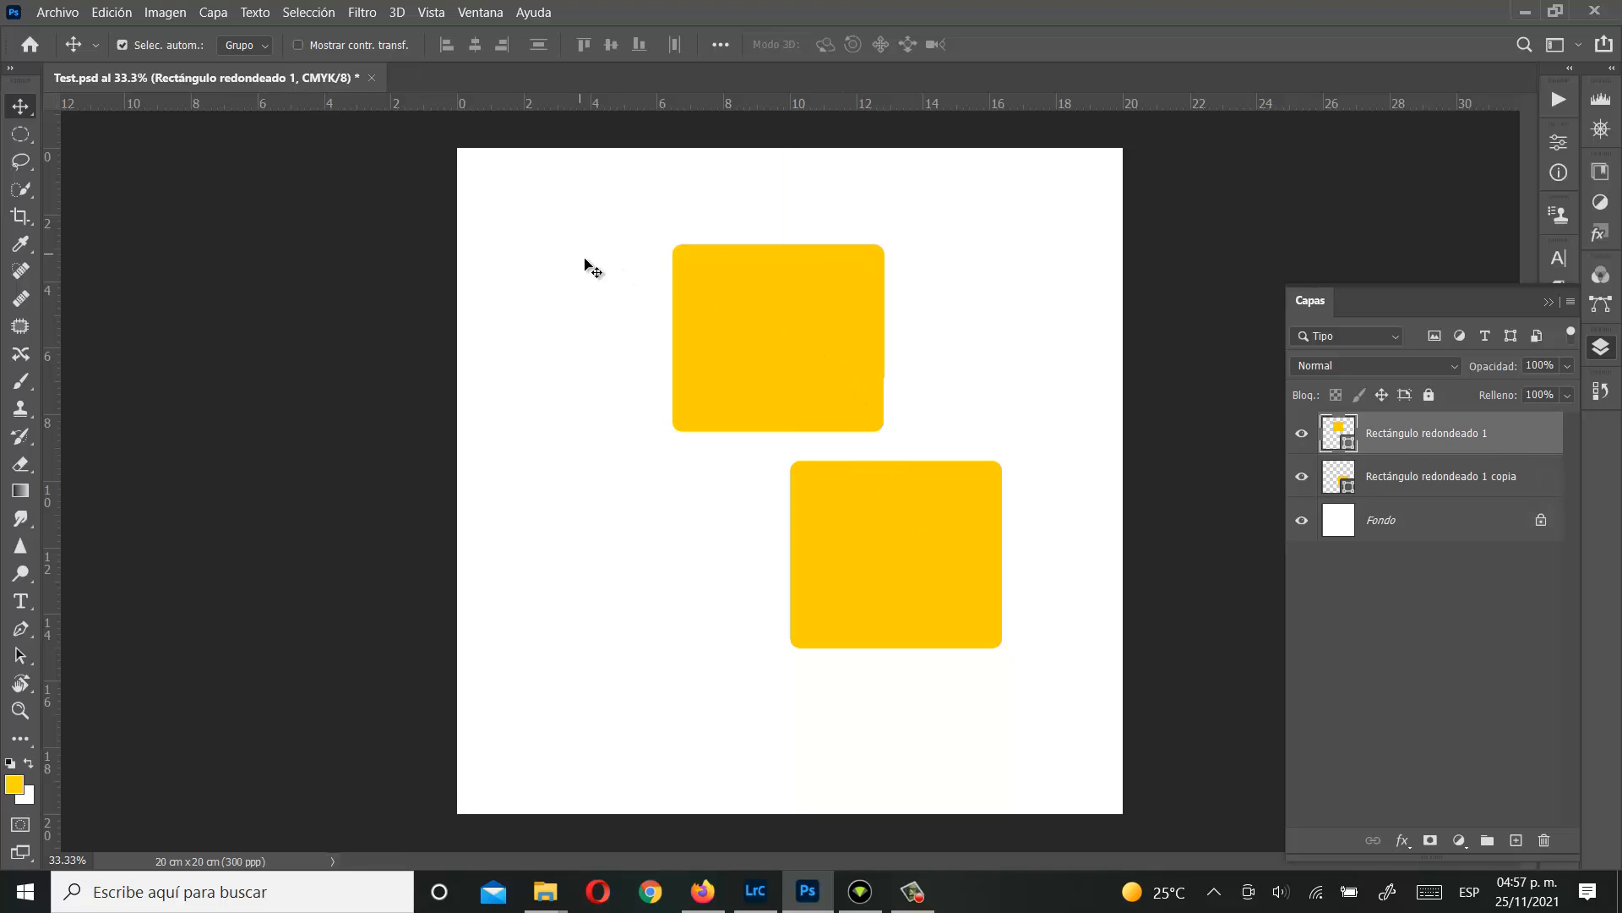
# Step: Select both rectangles together, shift them slightly right and down, and group their layers as Grupo 1
pyautogui.moveTo(580, 261); pyautogui.dragTo(934, 616)
pyautogui.moveTo(791, 346)
pyautogui.mouseDown()
pyautogui.moveTo(661, 385)
pyautogui.moveTo(815, 353)
pyautogui.mouseUp()
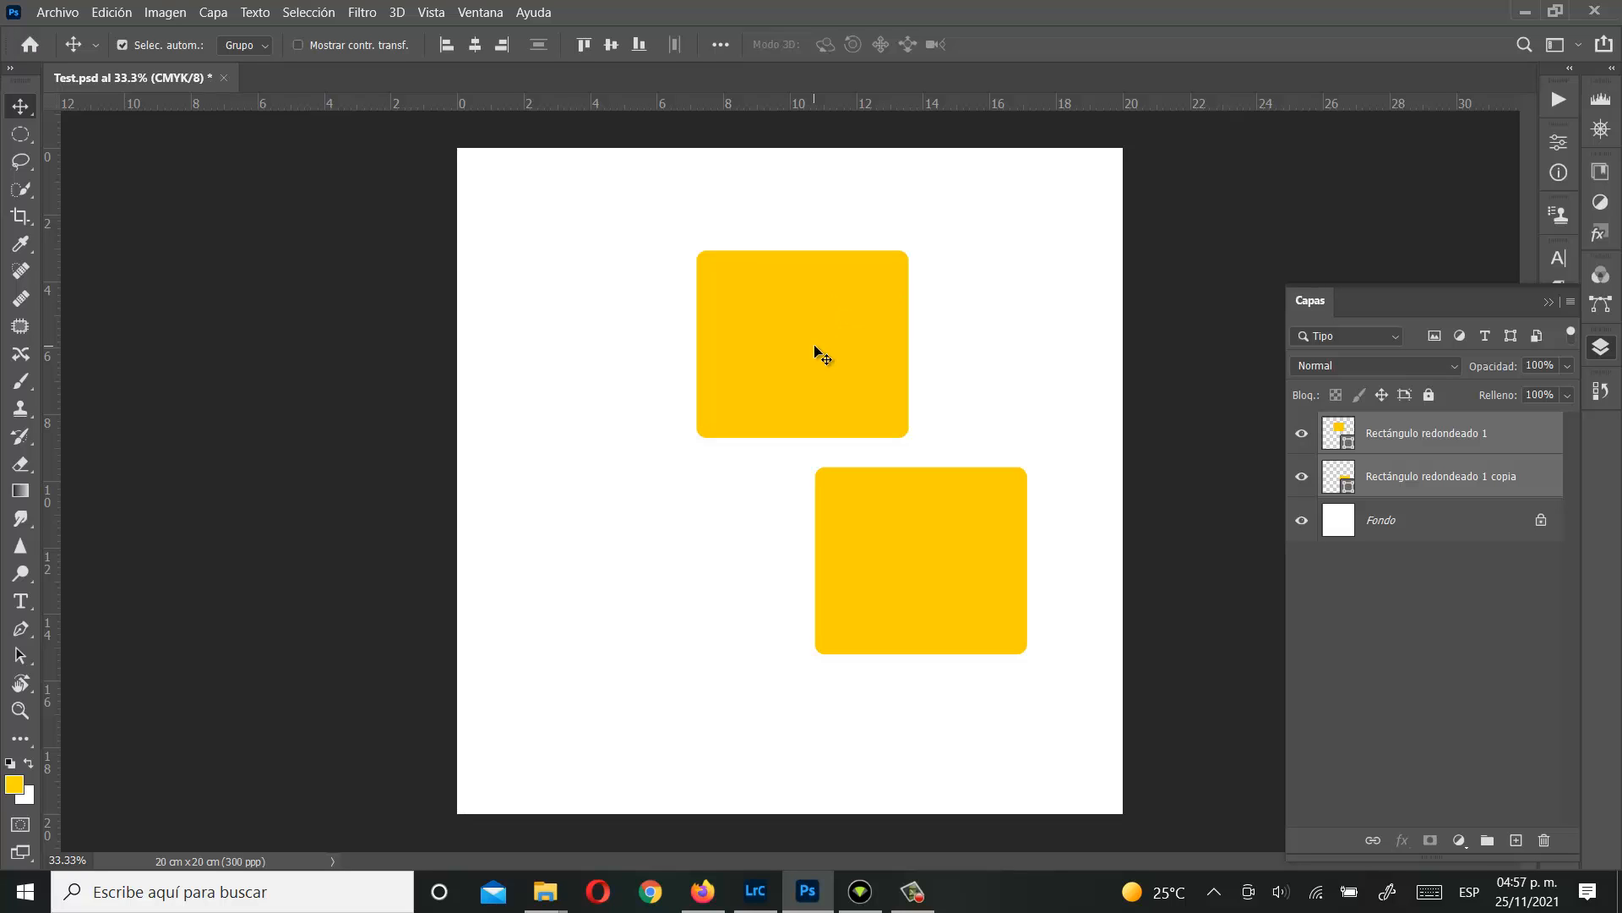
pyautogui.rightClick(1456, 436)
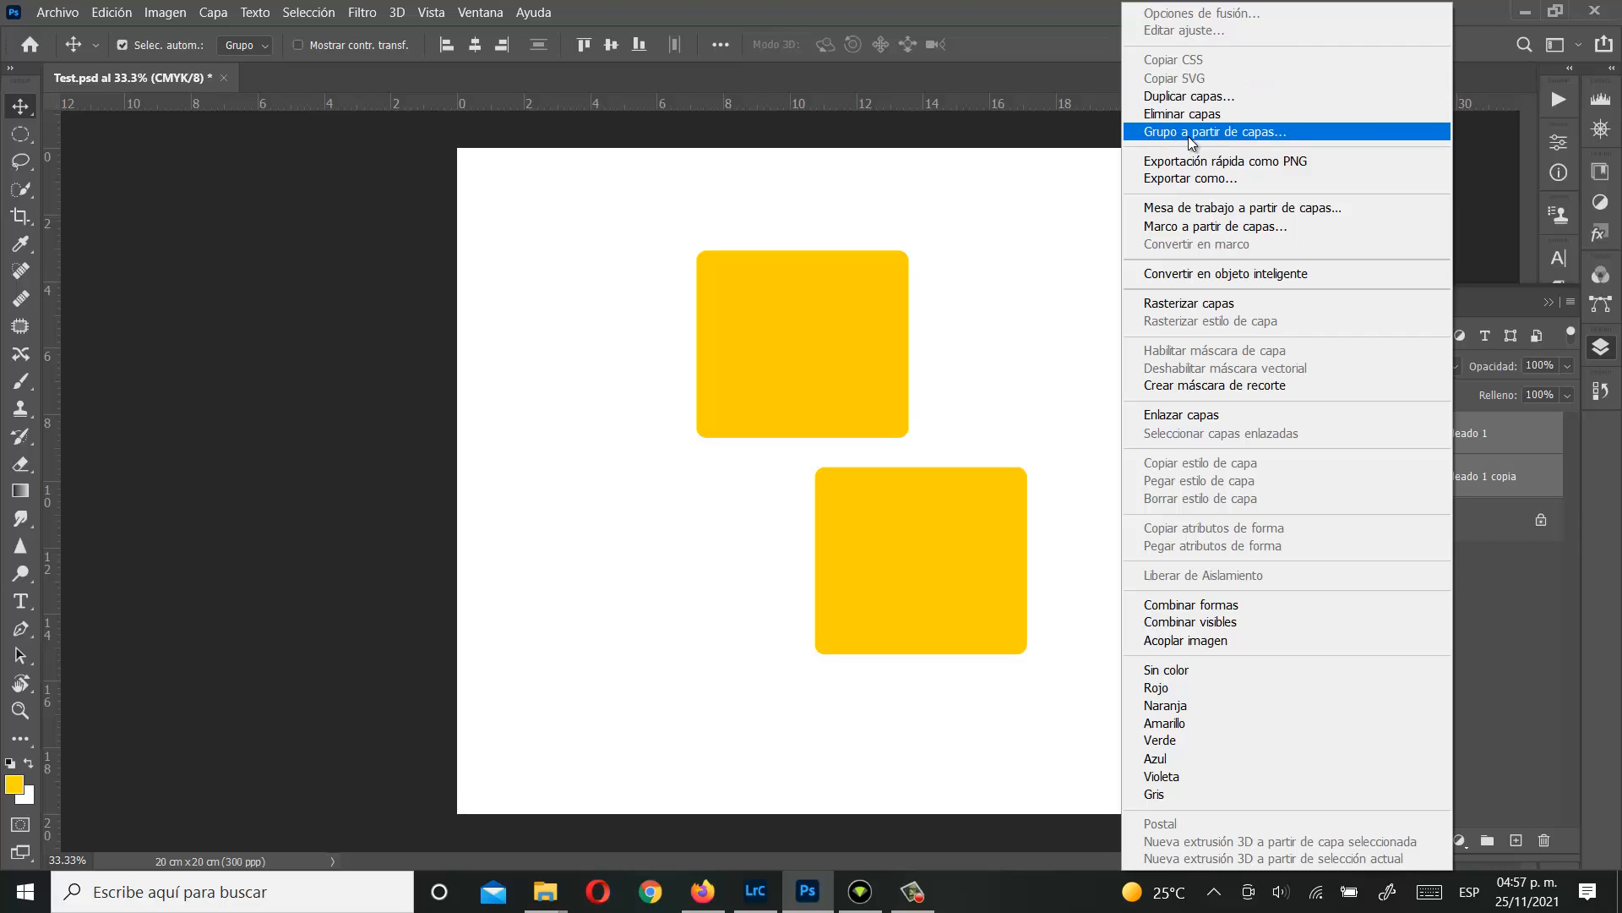
pyautogui.click(1196, 134)
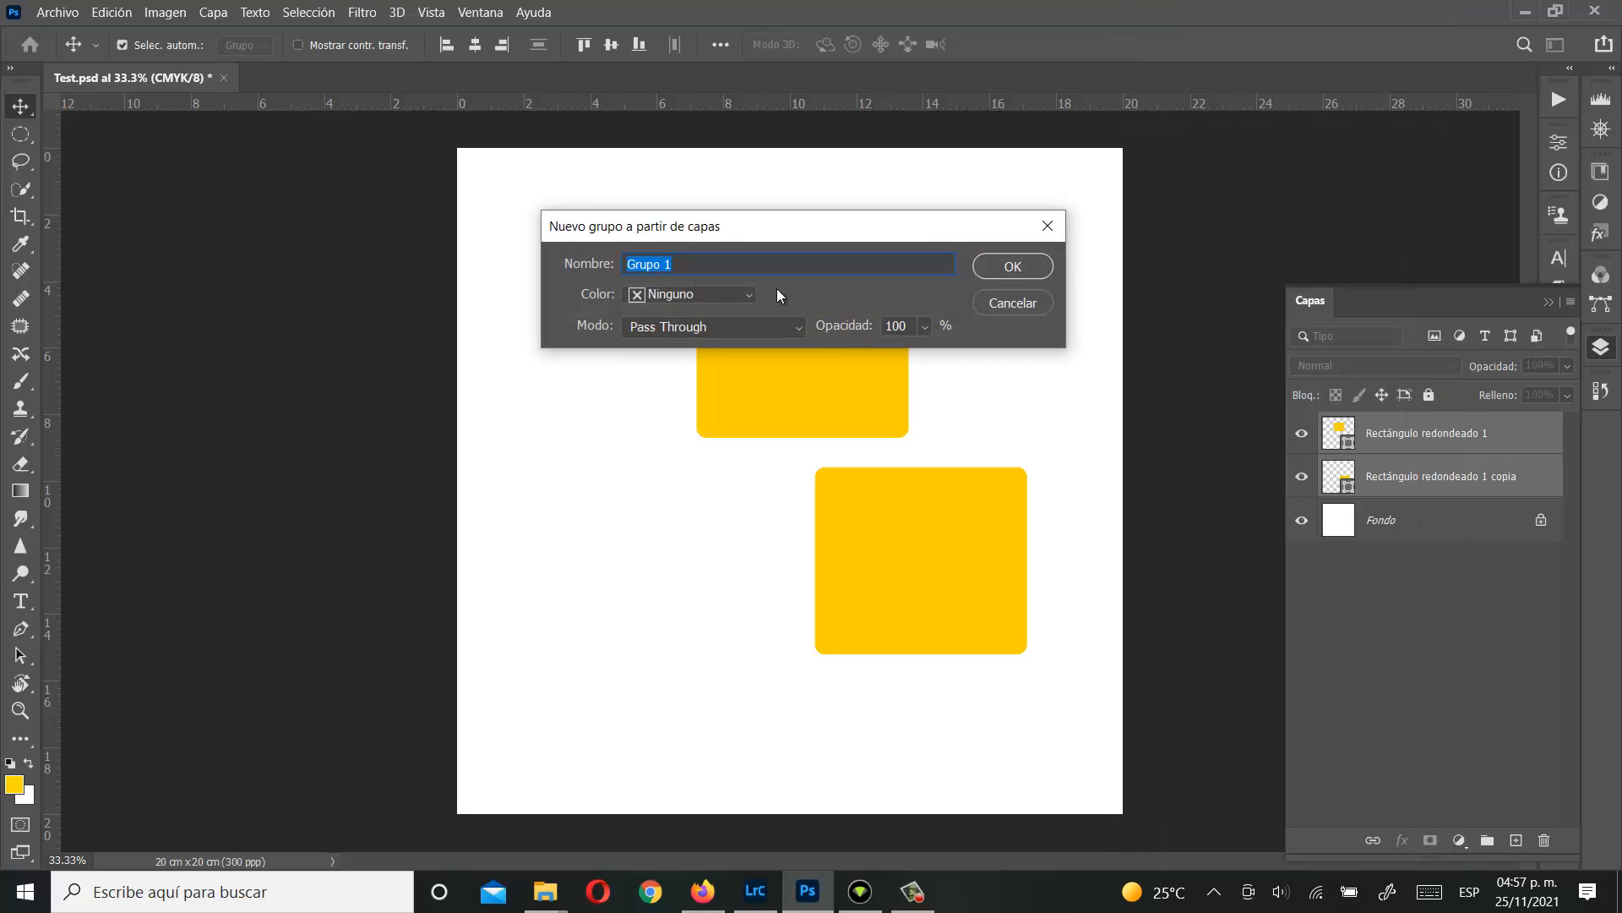
pyautogui.click(1012, 265)
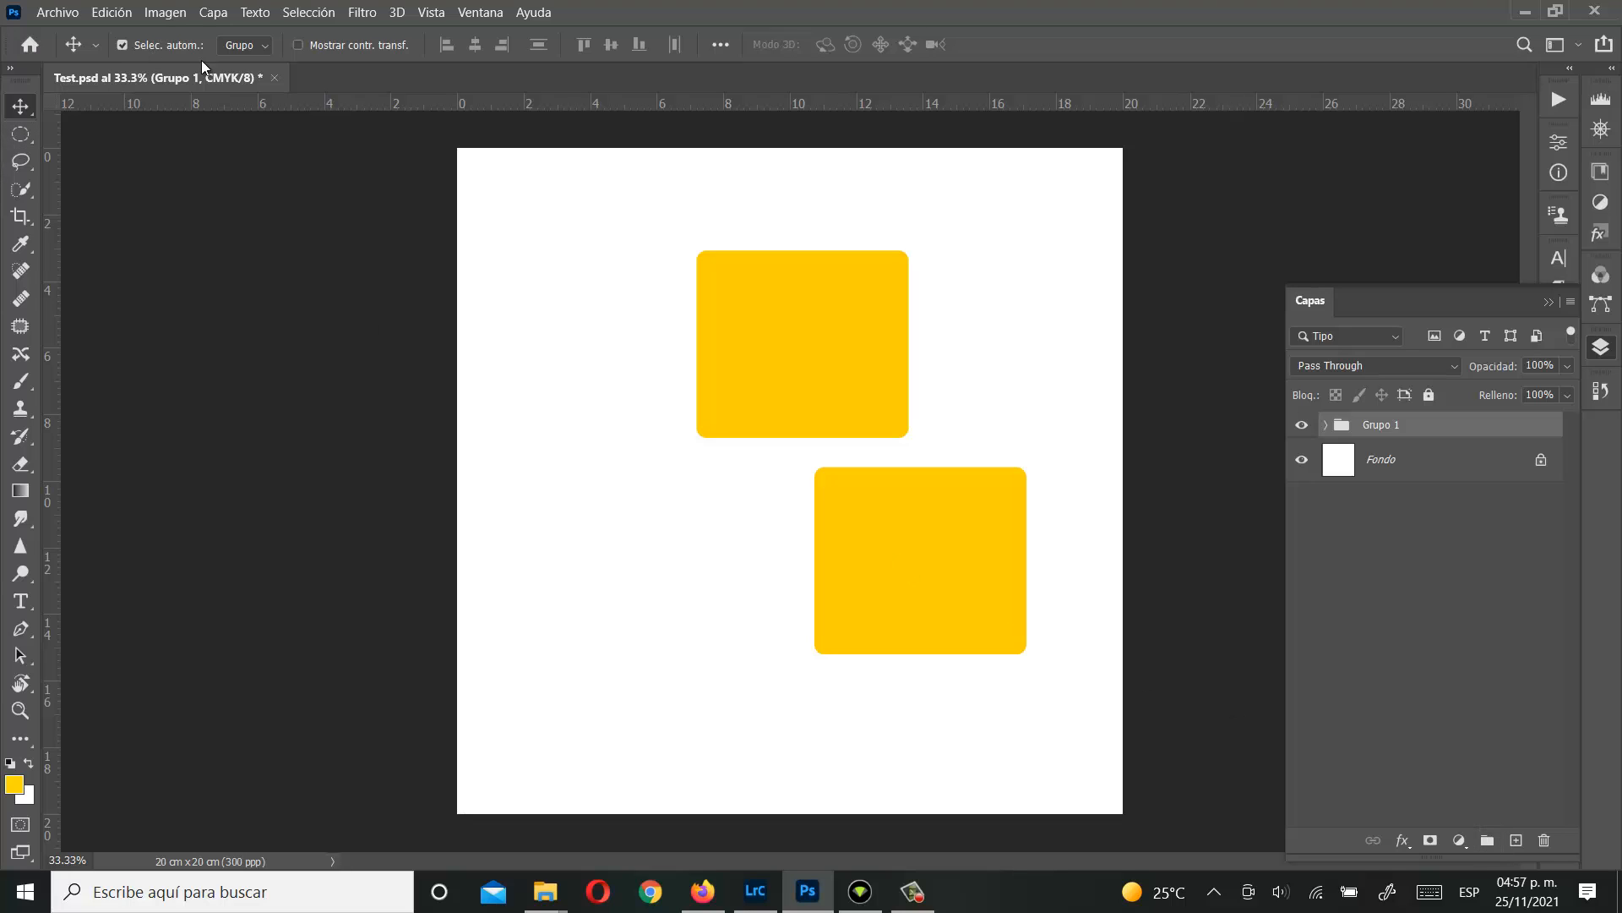
# Step: Move the whole group up and left, and set automatic selection to Capa to move only its upper rectangle
pyautogui.click(555, 221)
pyautogui.moveTo(809, 324); pyautogui.dragTo(743, 304)
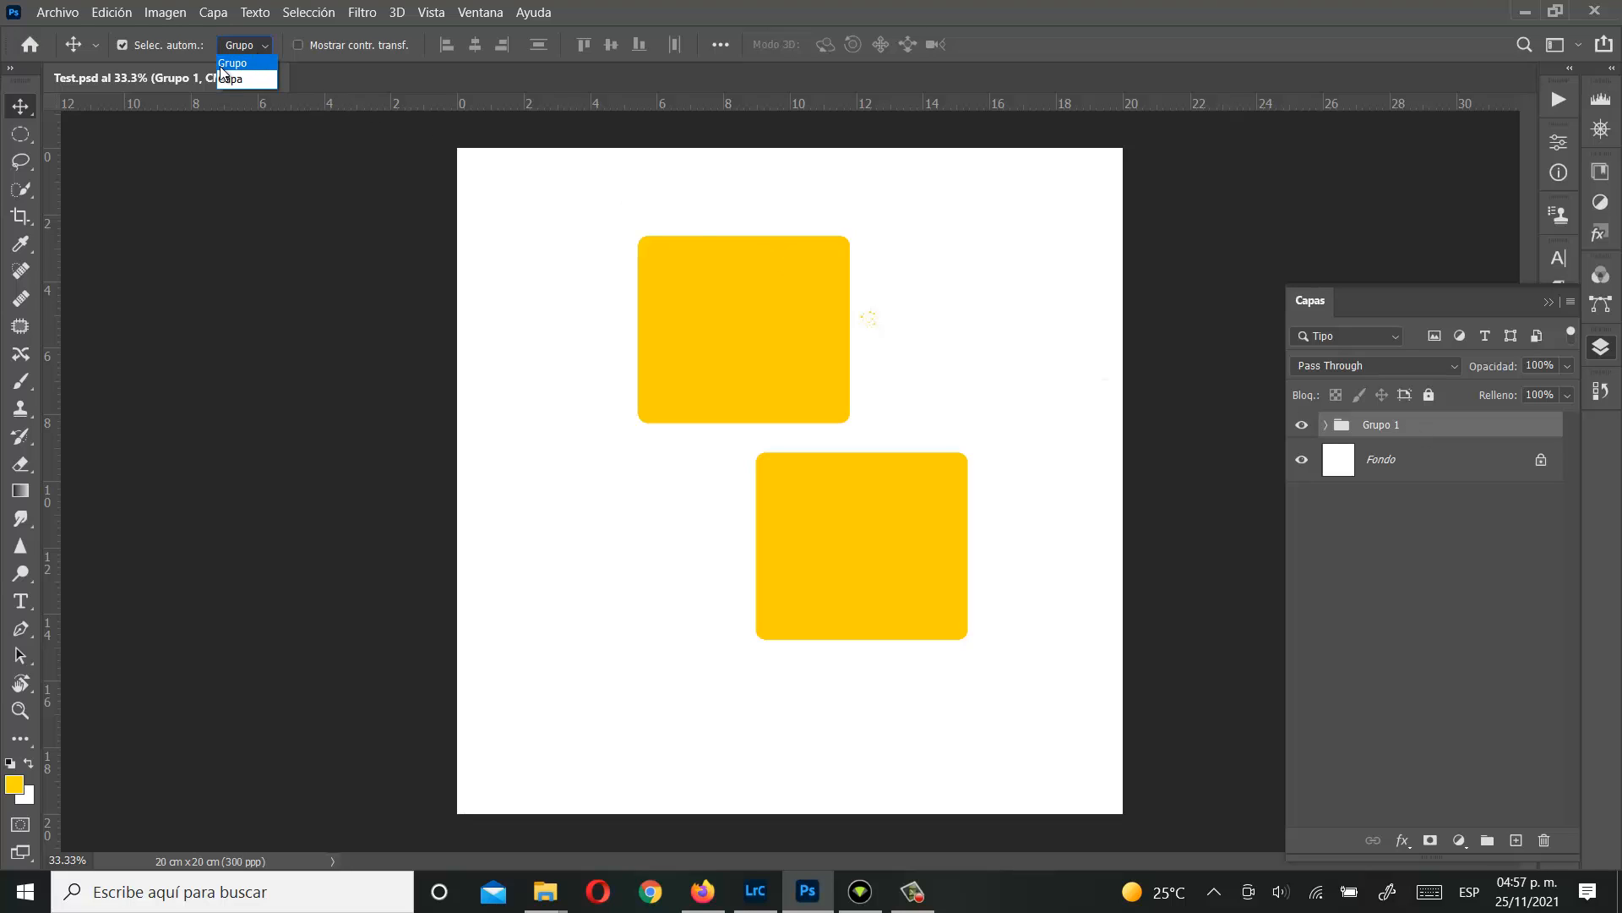
pyautogui.click(230, 79)
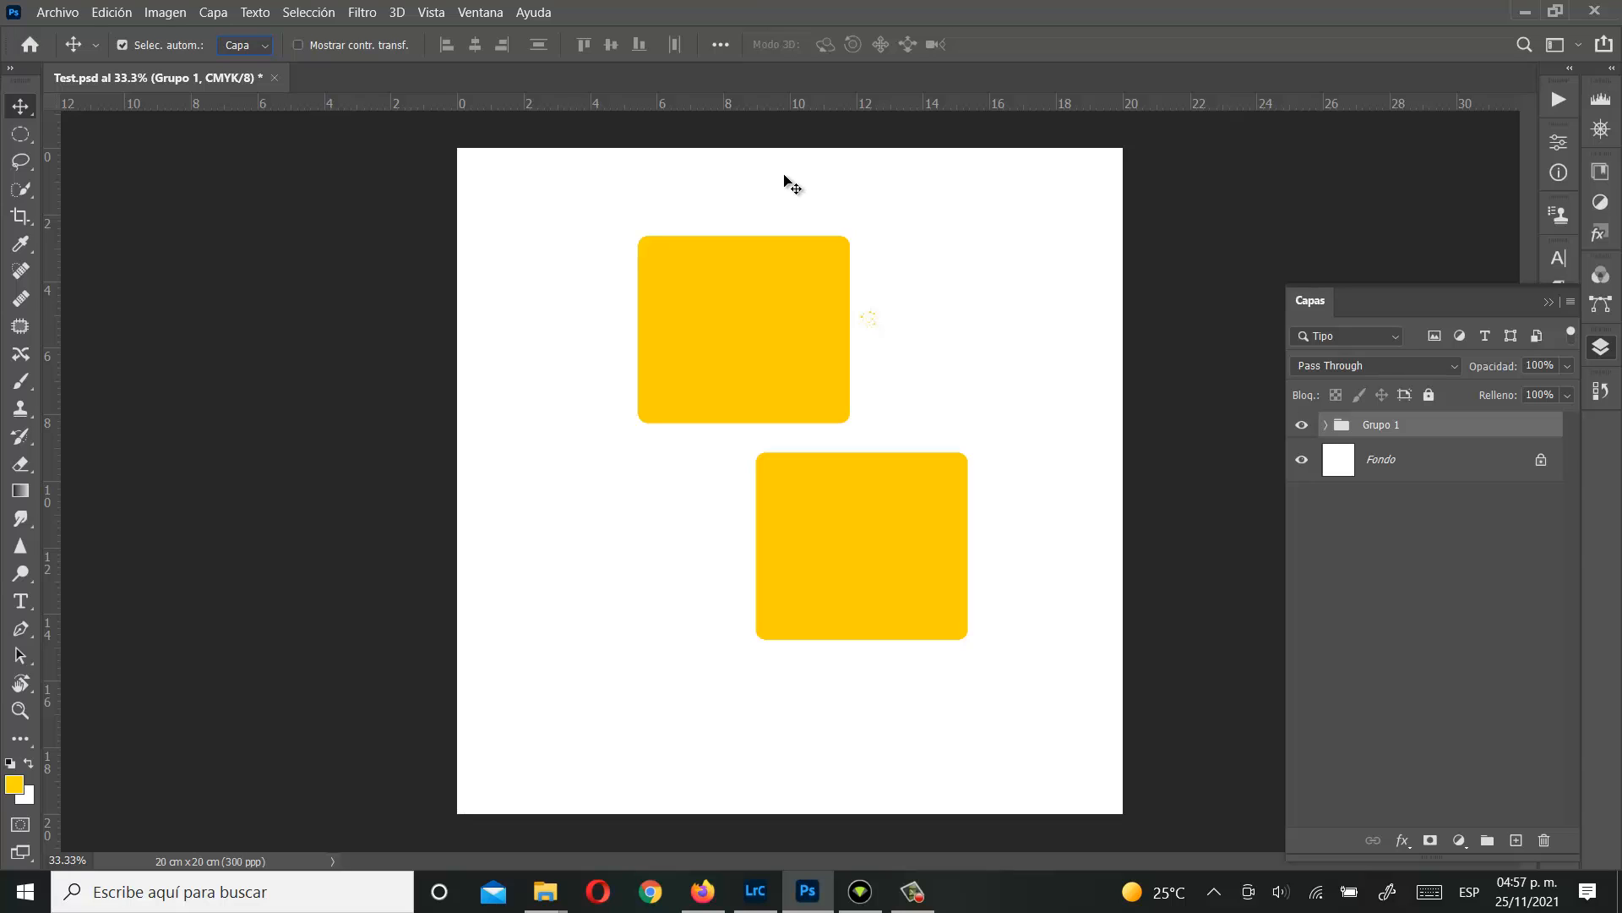
pyautogui.moveTo(754, 314)
pyautogui.mouseDown()
pyautogui.moveTo(743, 347)
pyautogui.moveTo(730, 321)
pyautogui.mouseUp()
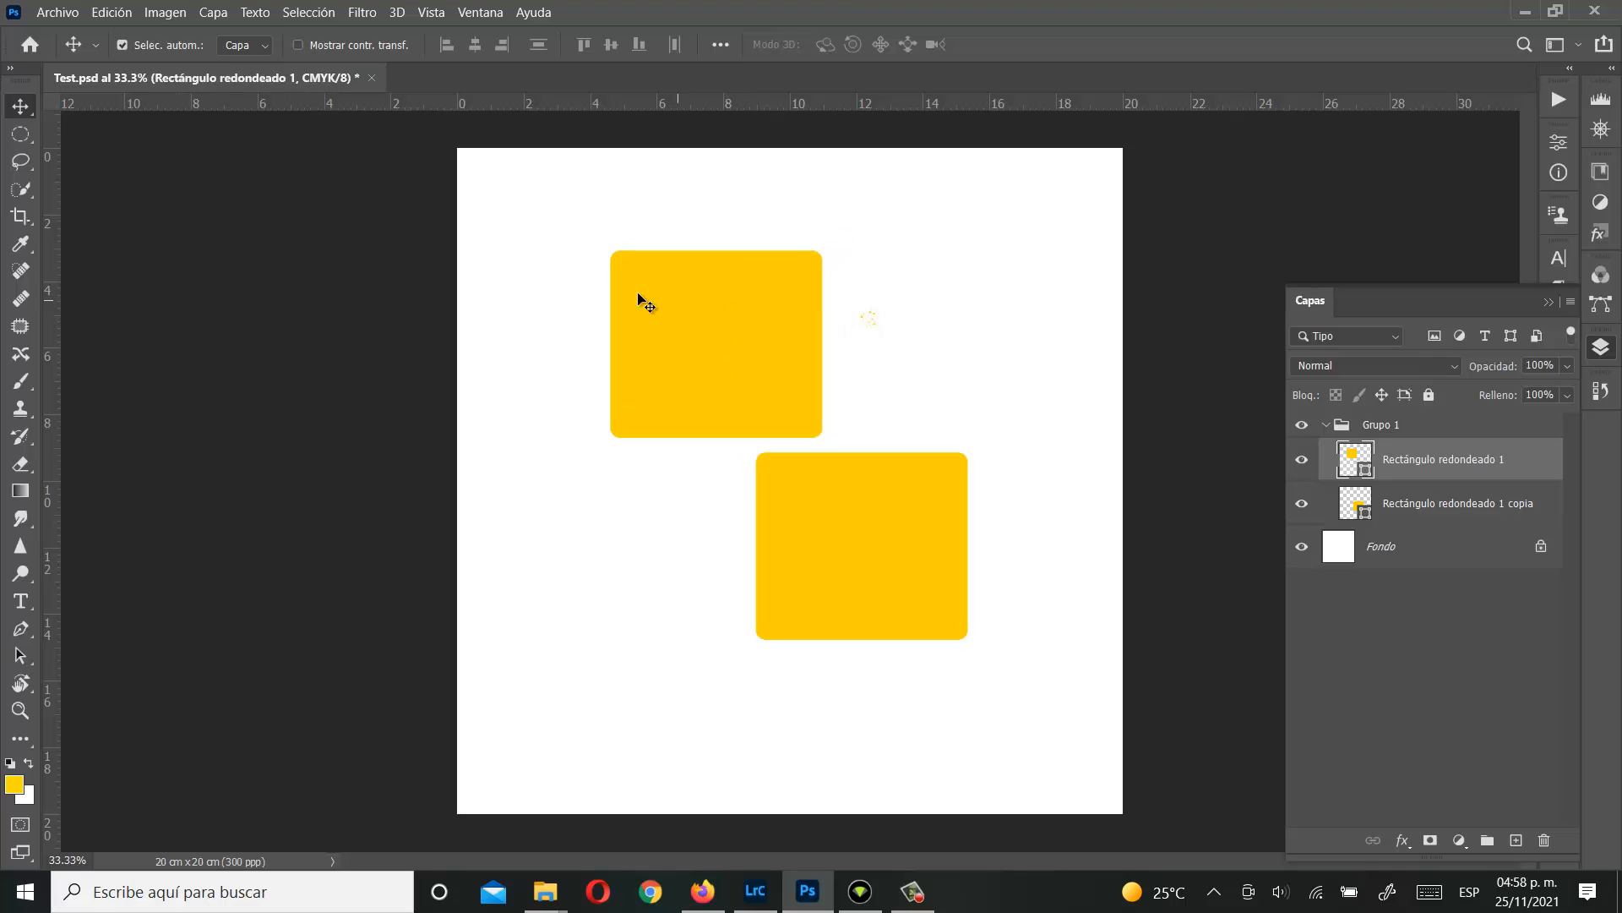
# Step: Practise selecting both rectangles with selection boxes drawn across them from different corners, clearing the selection in between
pyautogui.moveTo(584, 227); pyautogui.dragTo(1028, 713)
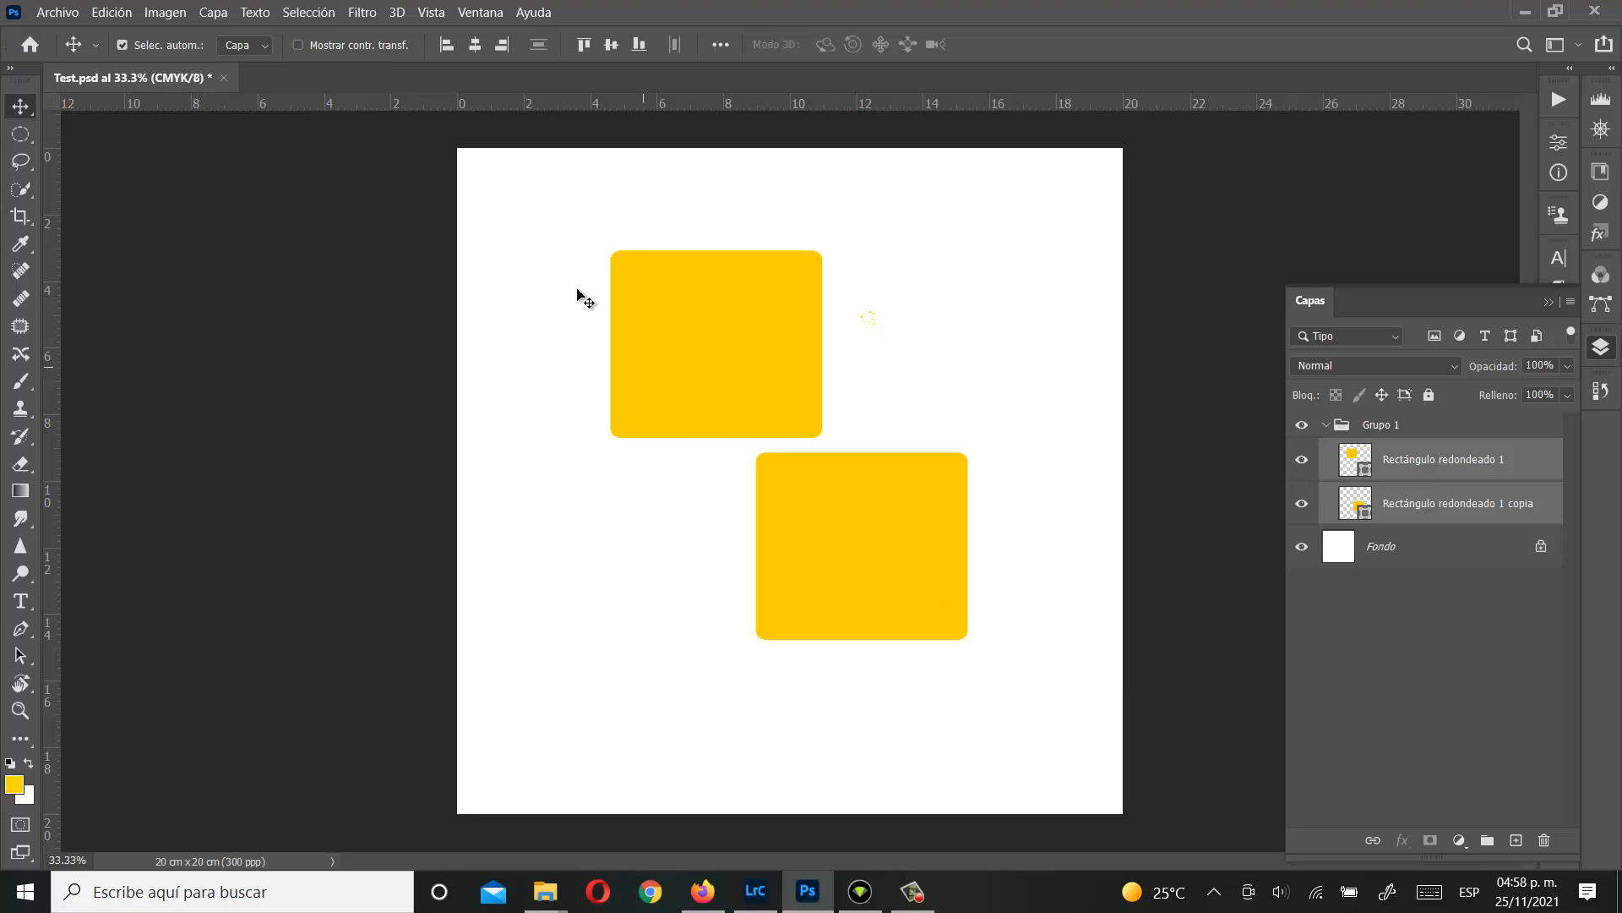
pyautogui.click(549, 202)
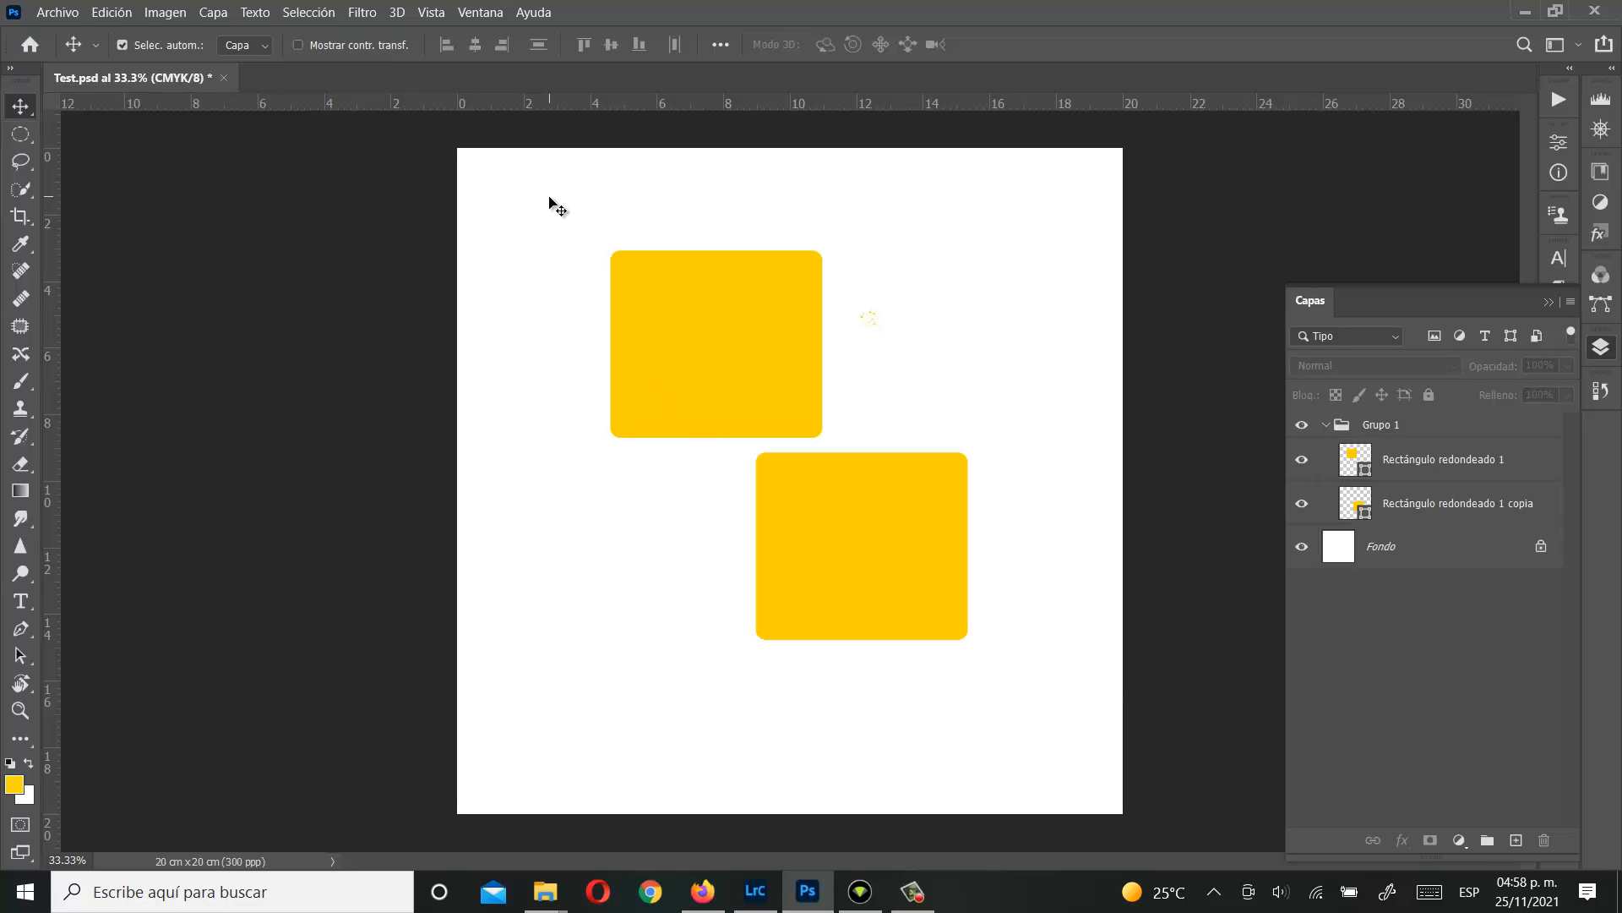
pyautogui.moveTo(549, 202); pyautogui.dragTo(1056, 719)
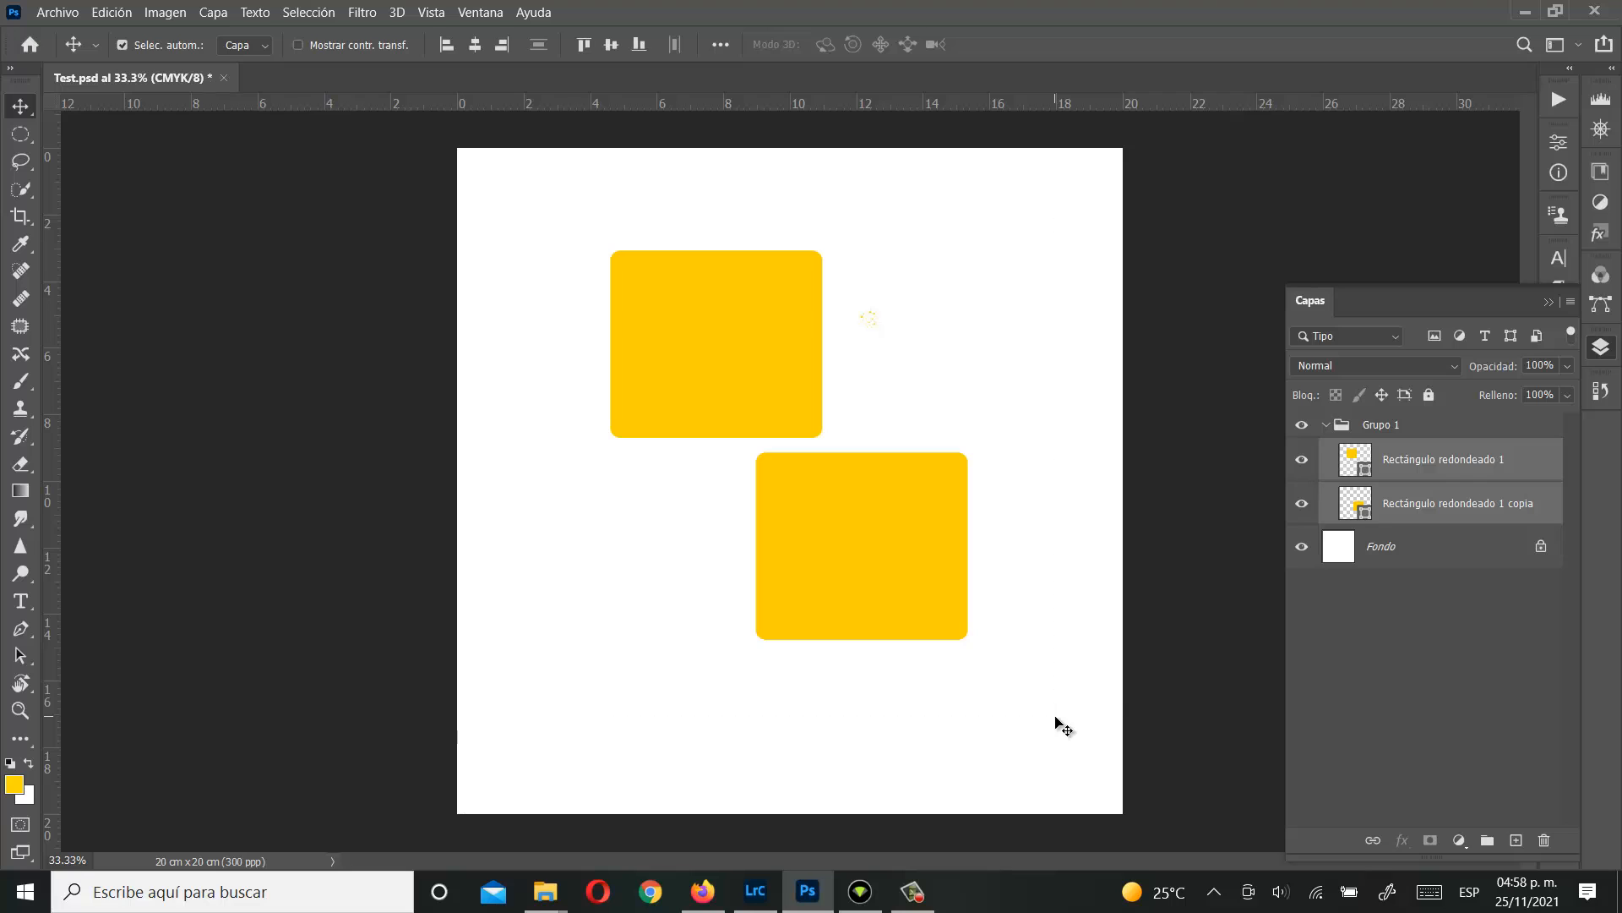
pyautogui.click(1043, 368)
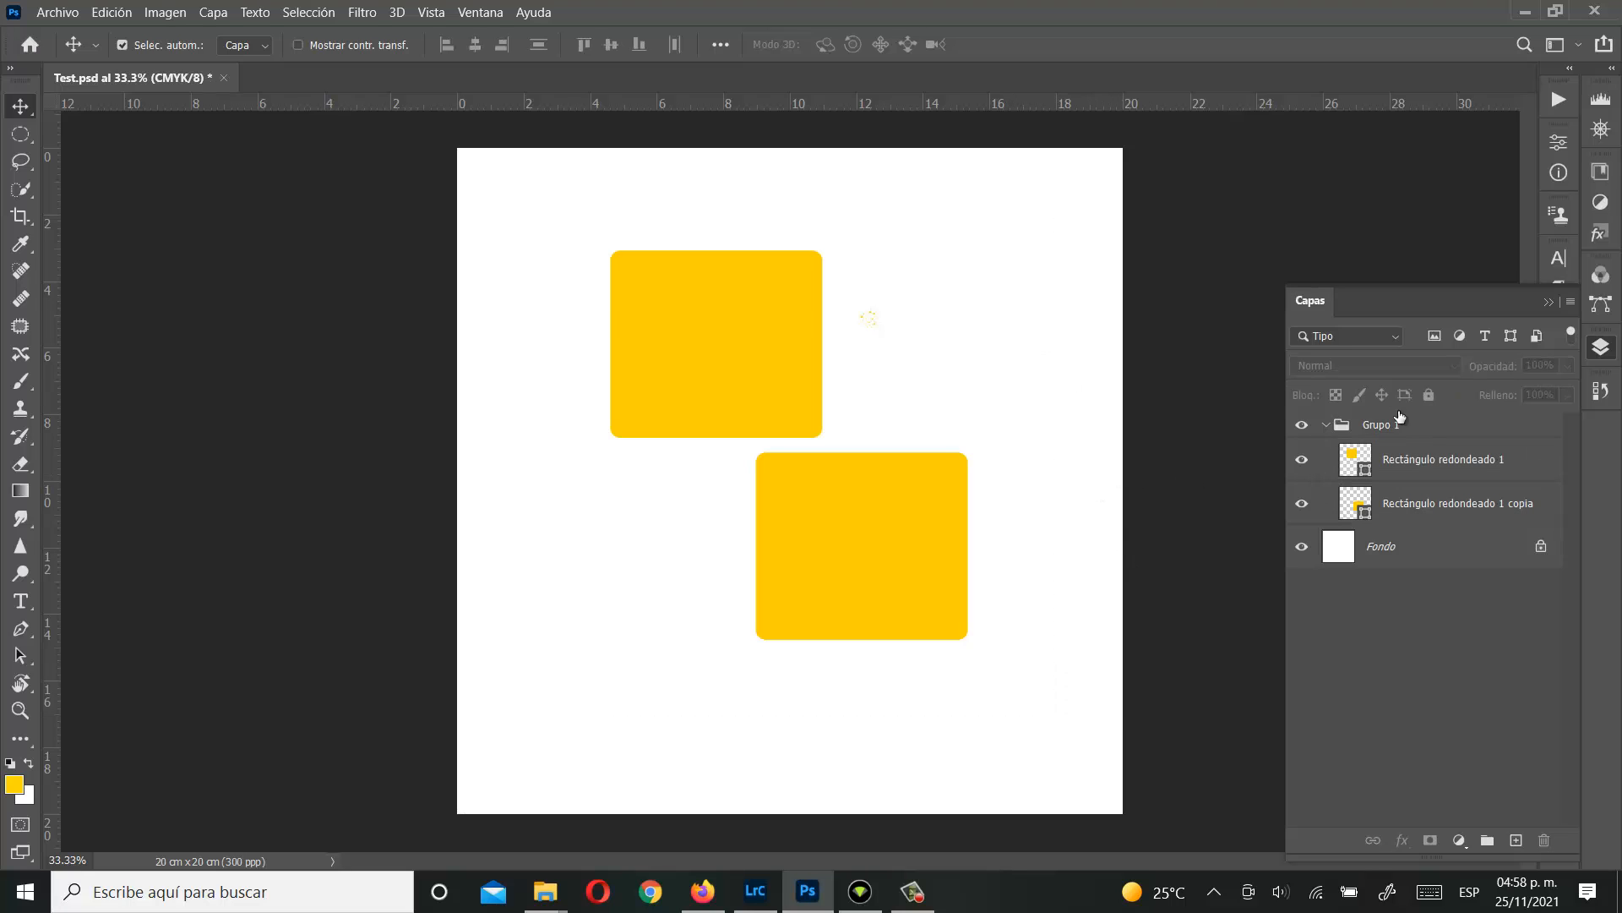
pyautogui.moveTo(561, 203); pyautogui.dragTo(905, 358)
pyautogui.moveTo(1011, 314); pyautogui.dragTo(938, 545)
pyautogui.moveTo(1075, 203); pyautogui.dragTo(554, 717)
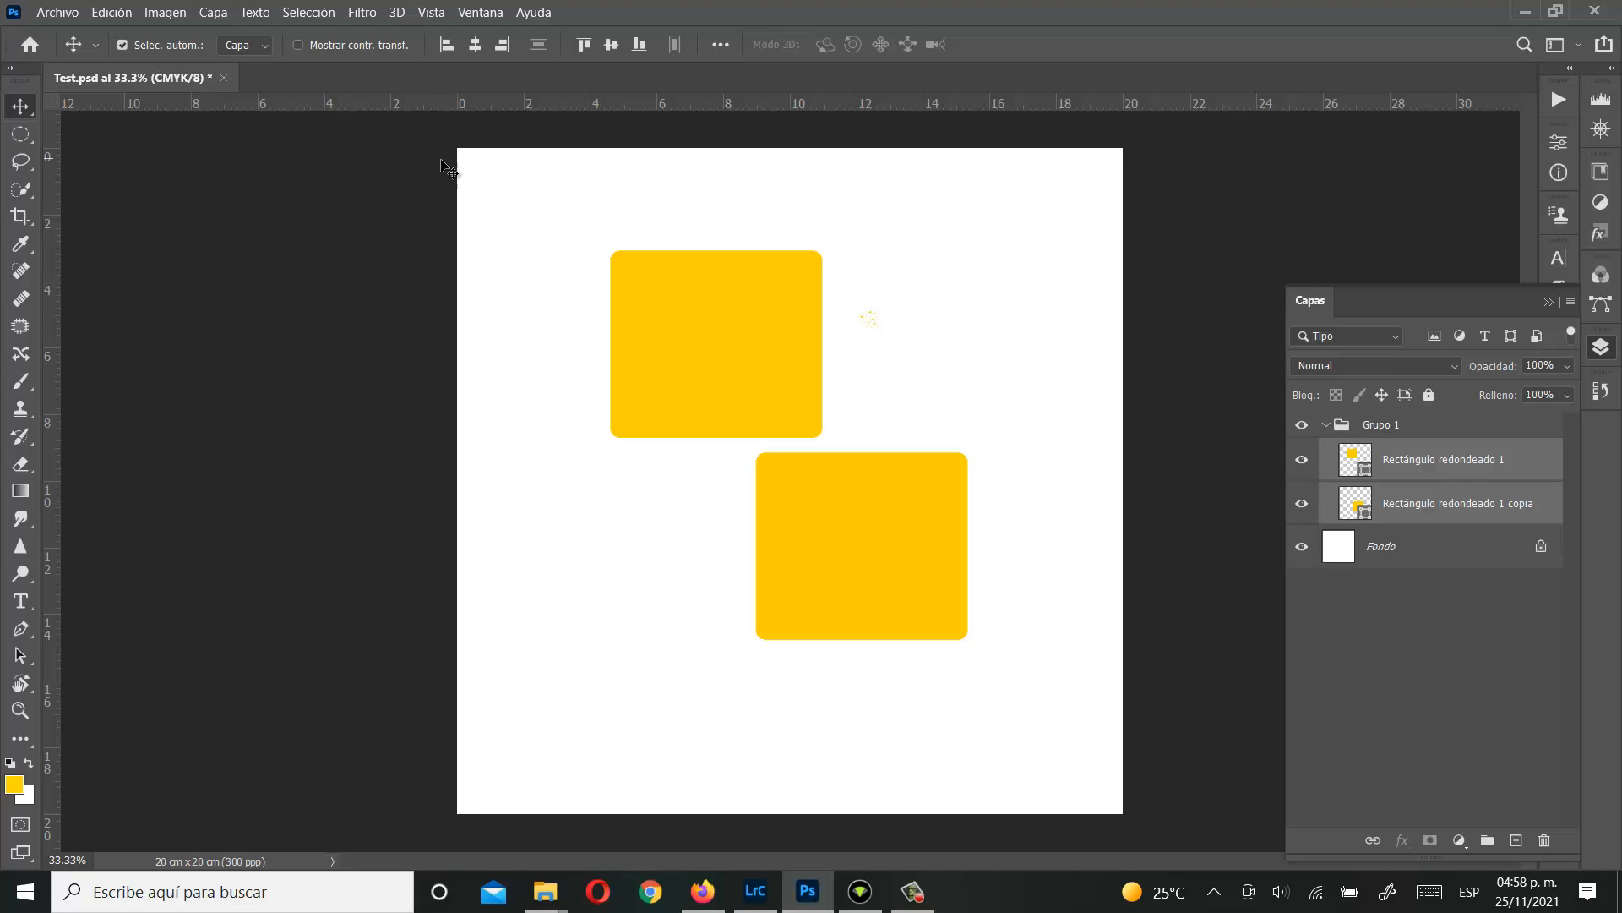
# Step: Select both rectangles on the canvas and delete them
pyautogui.moveTo(533, 179); pyautogui.dragTo(989, 691)
pyautogui.press('Delete')
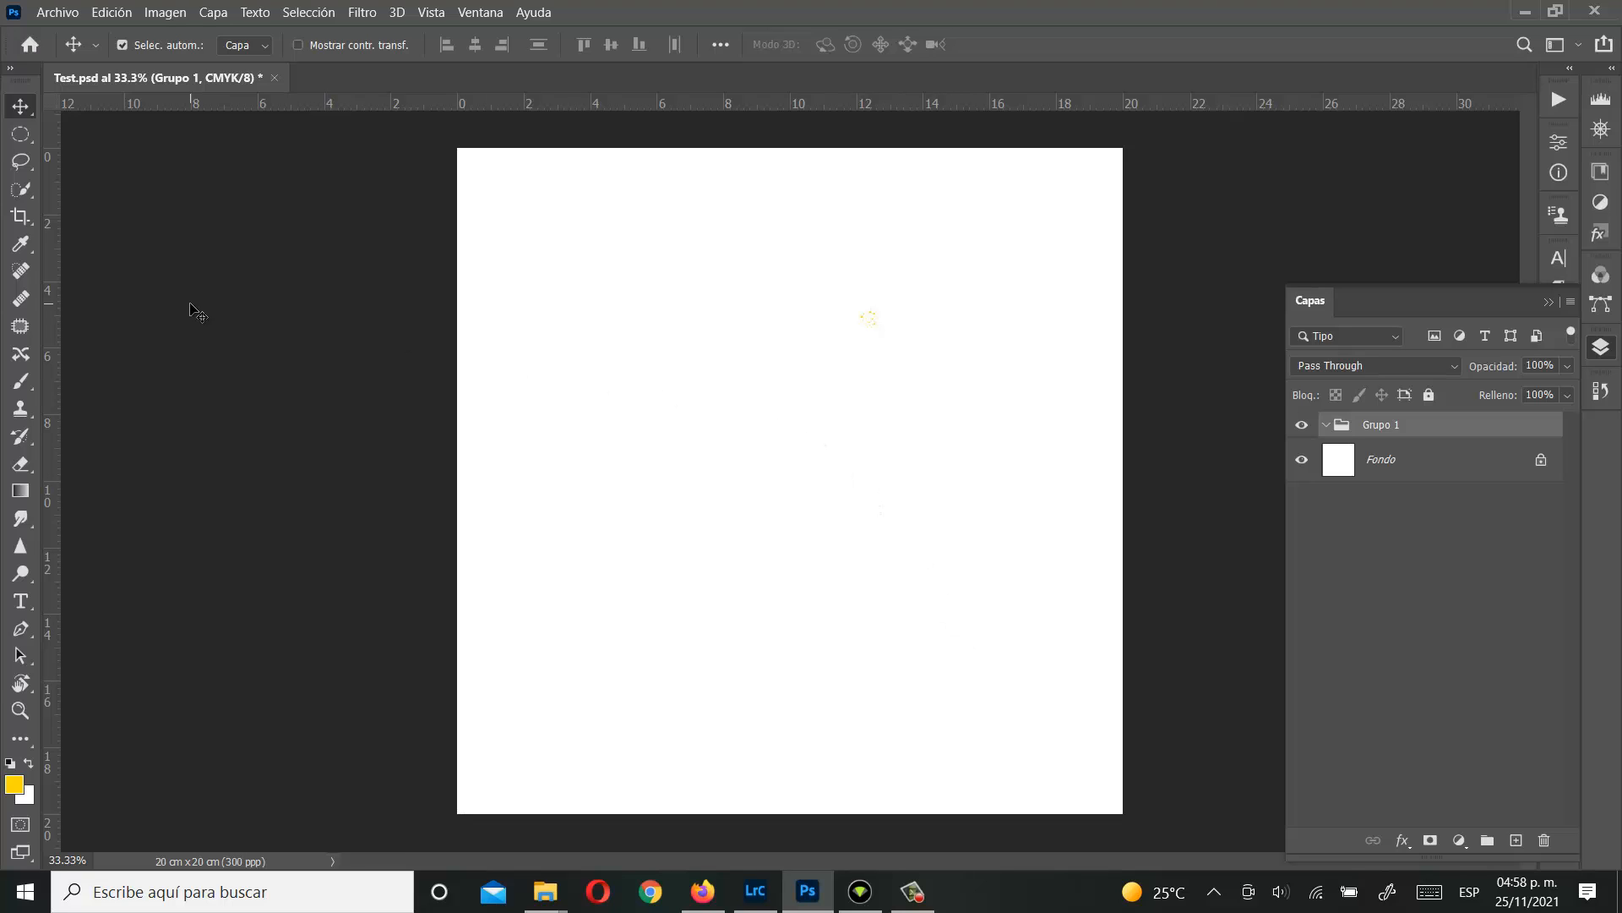
# Step: Open the photo TWHW2233.JPG from the Imágenes folder, using its embedded colour profile
pyautogui.click(70, 11)
pyautogui.click(103, 52)
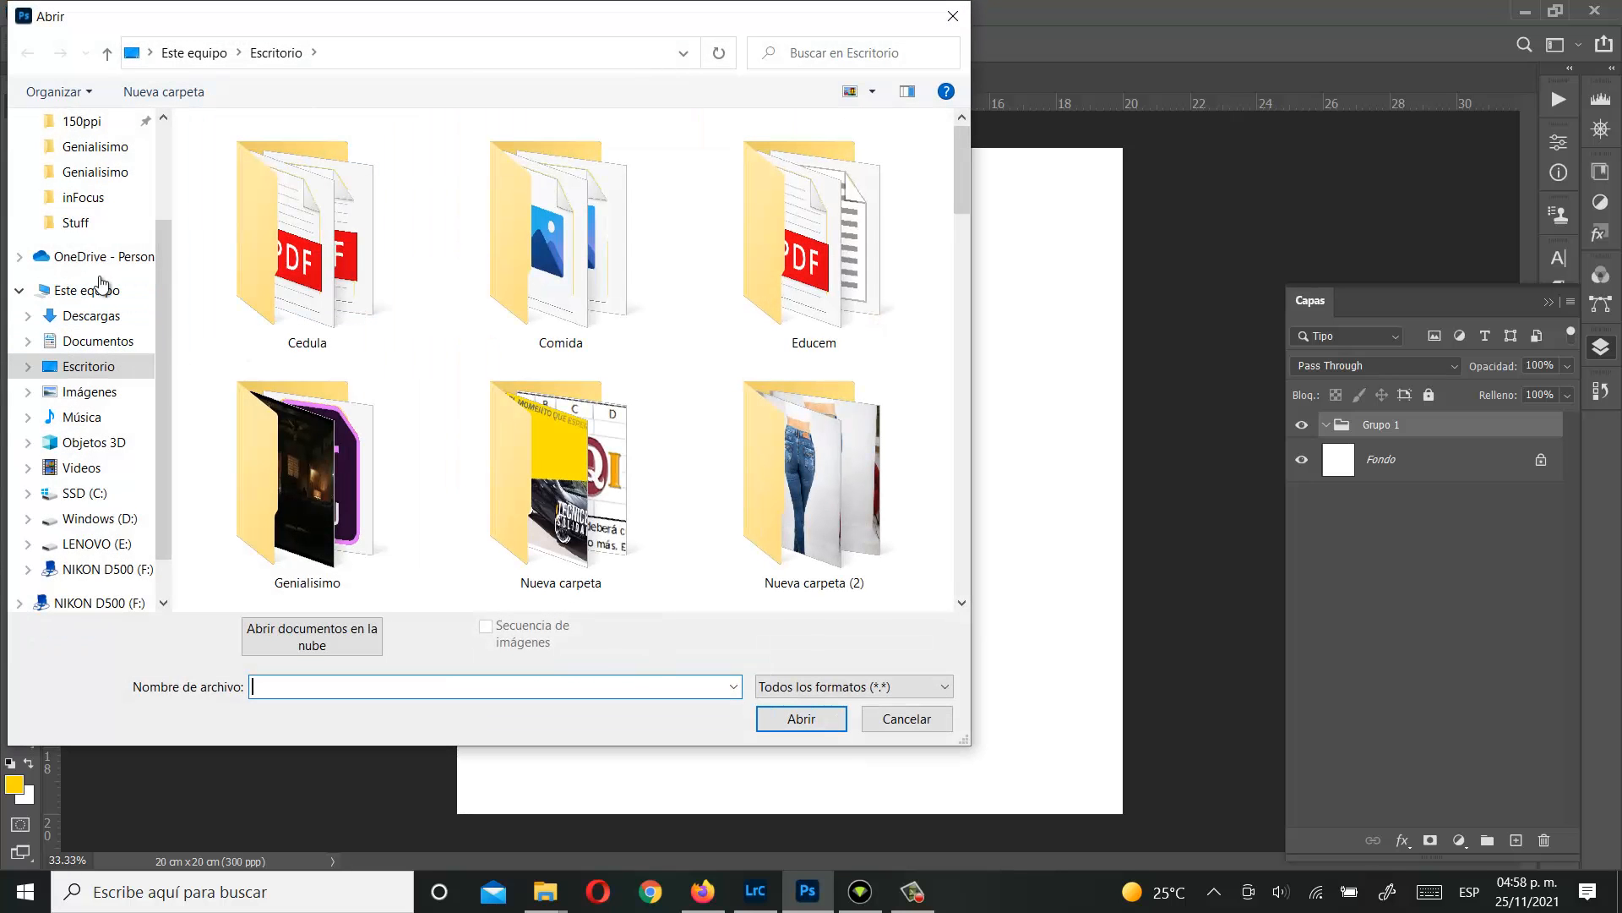
pyautogui.click(90, 391)
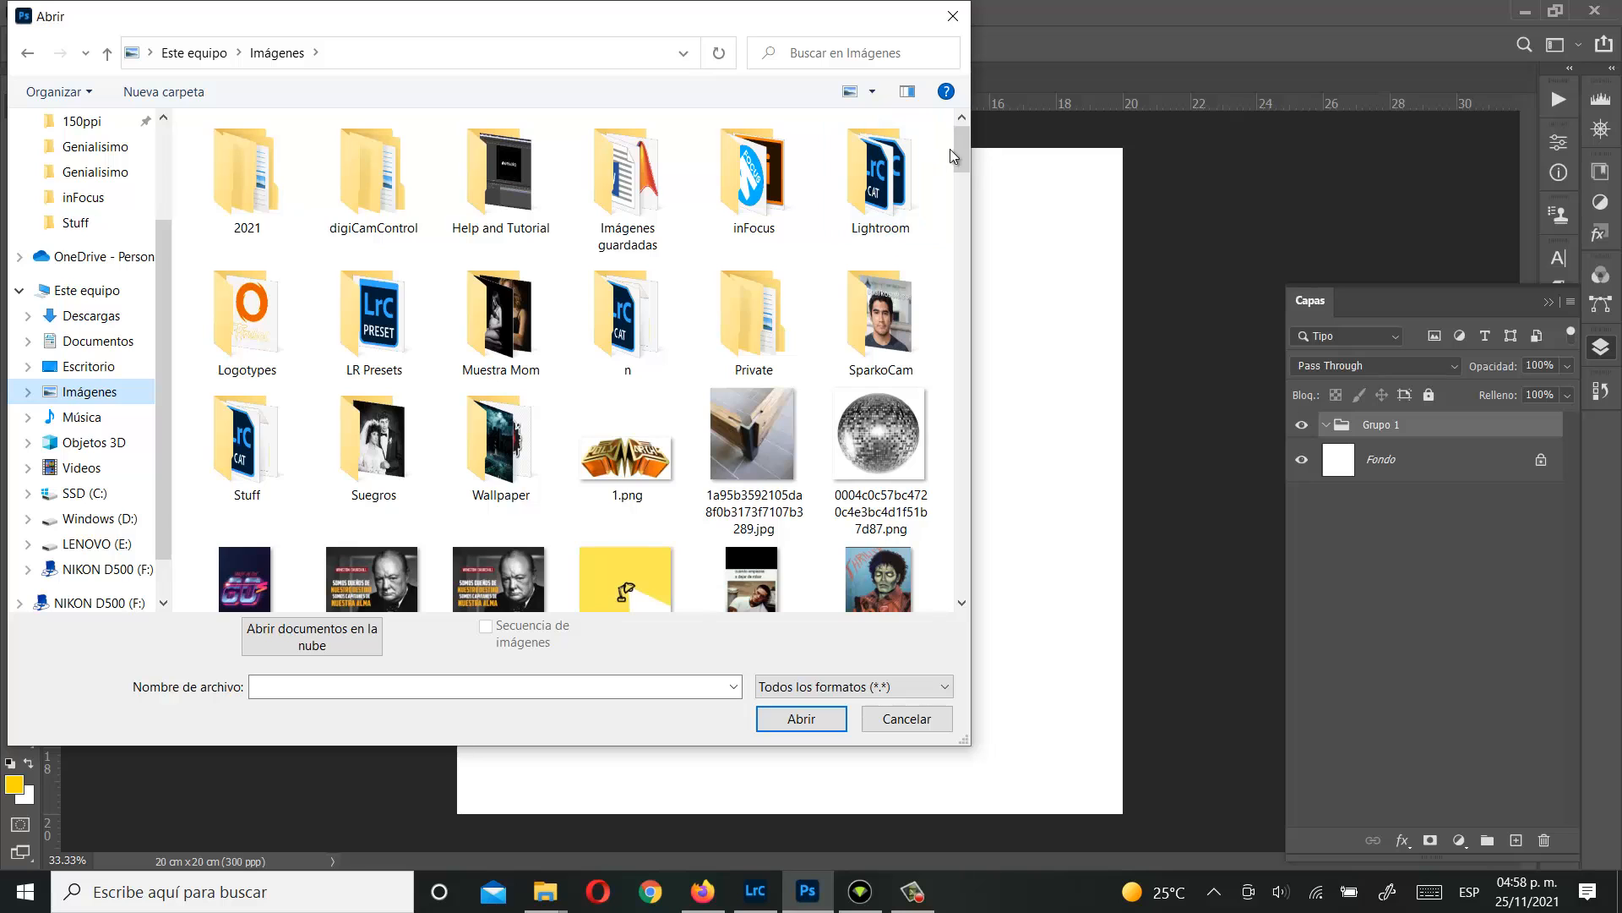
pyautogui.moveTo(966, 148); pyautogui.dragTo(972, 586)
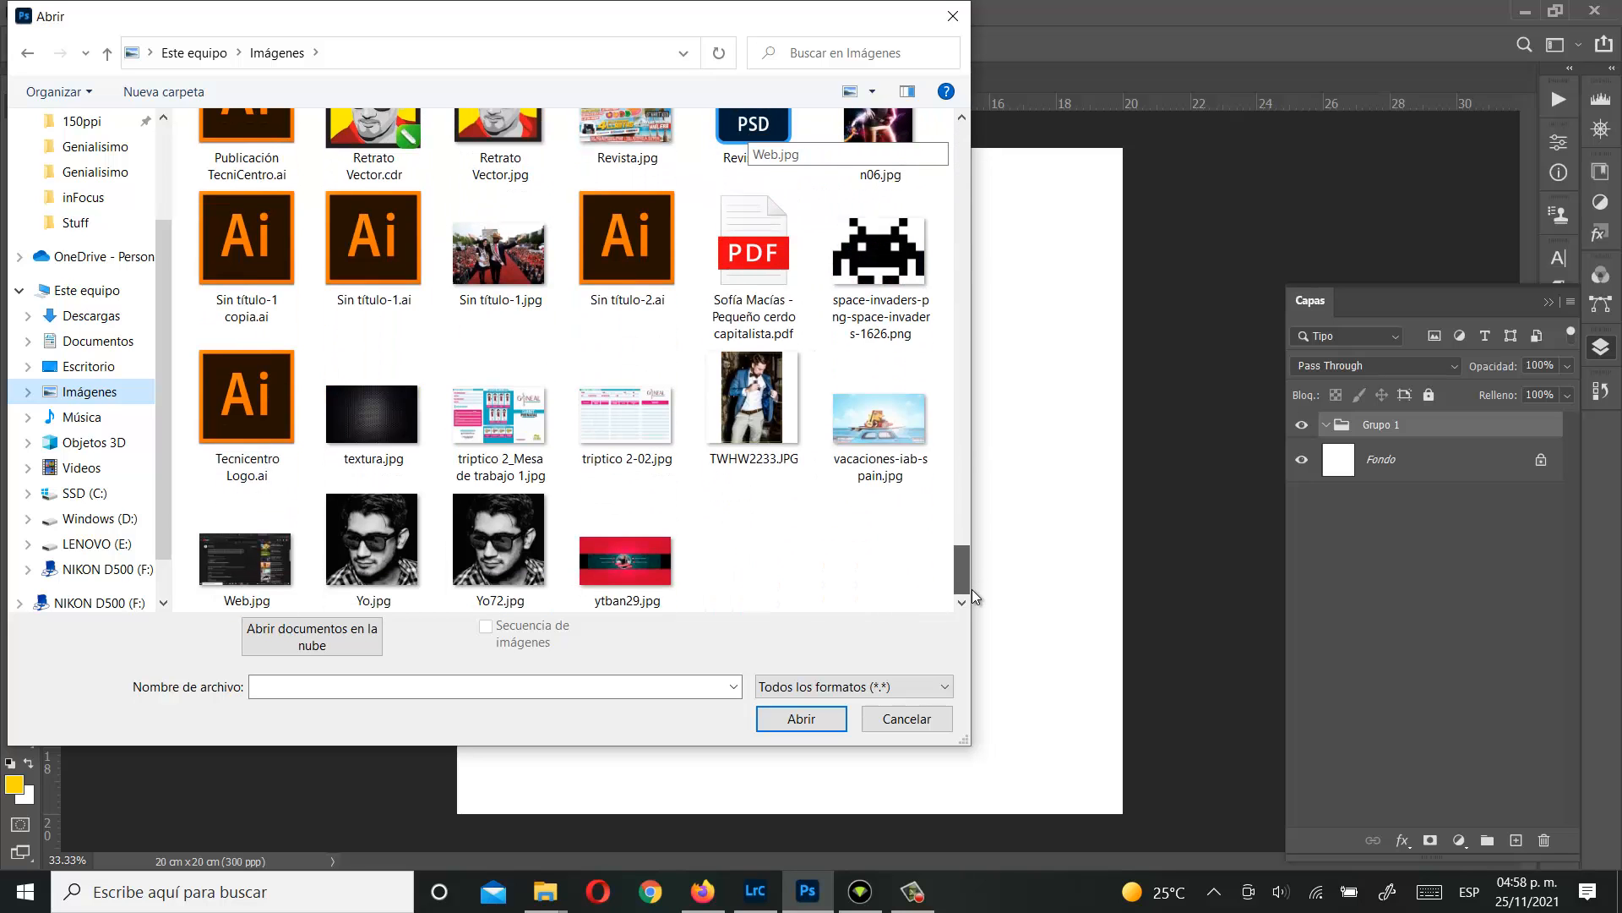
pyautogui.doubleClick(752, 389)
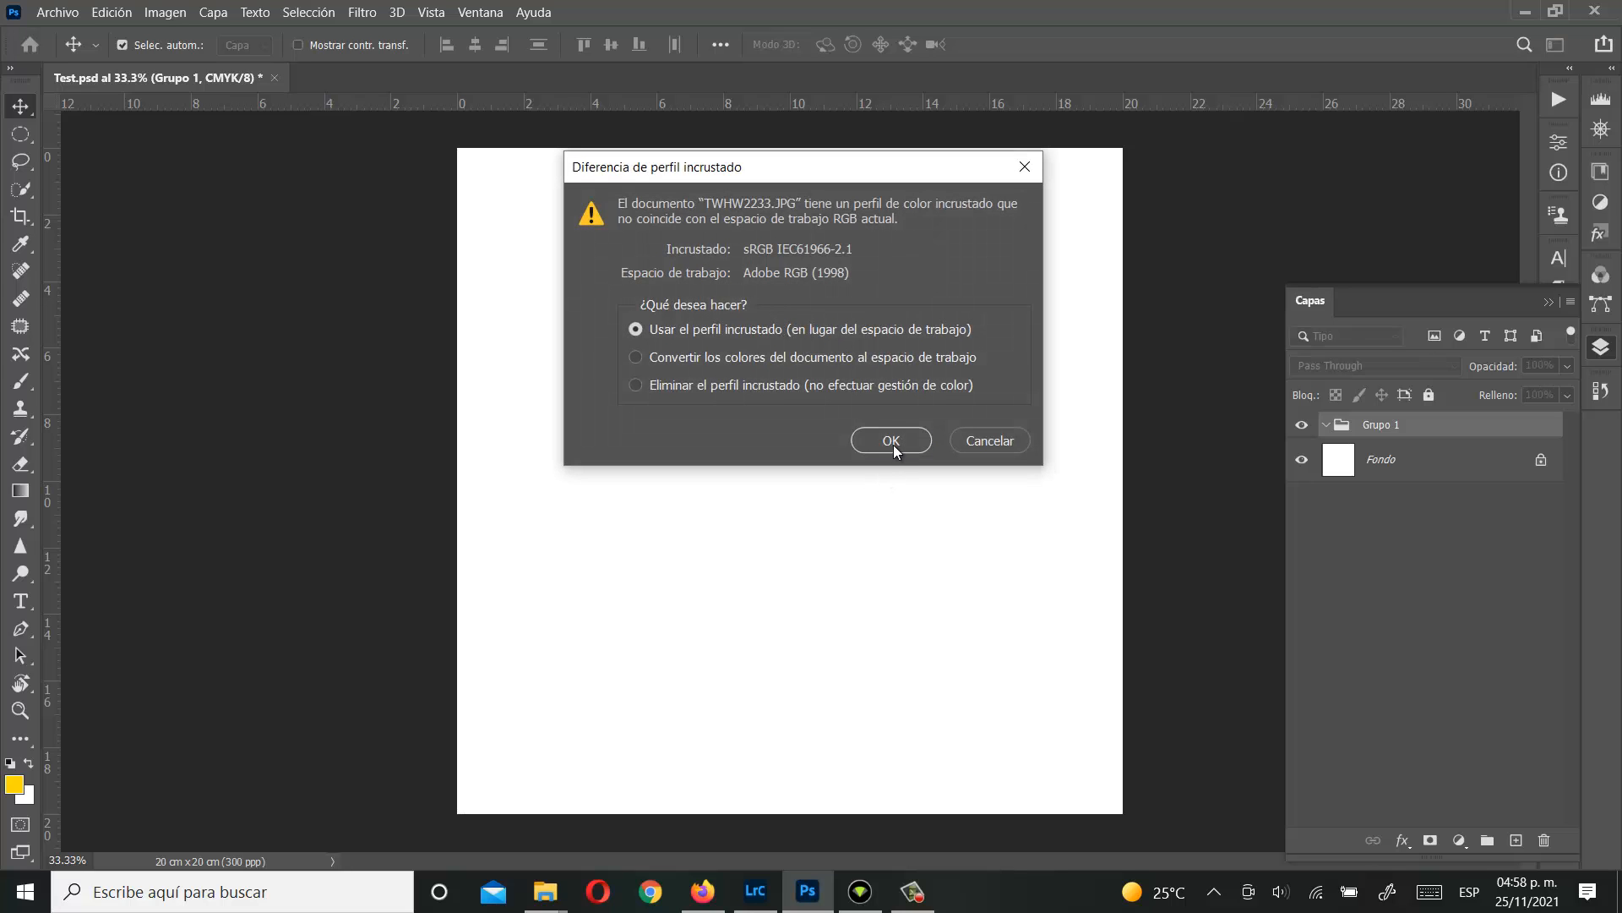
pyautogui.click(891, 440)
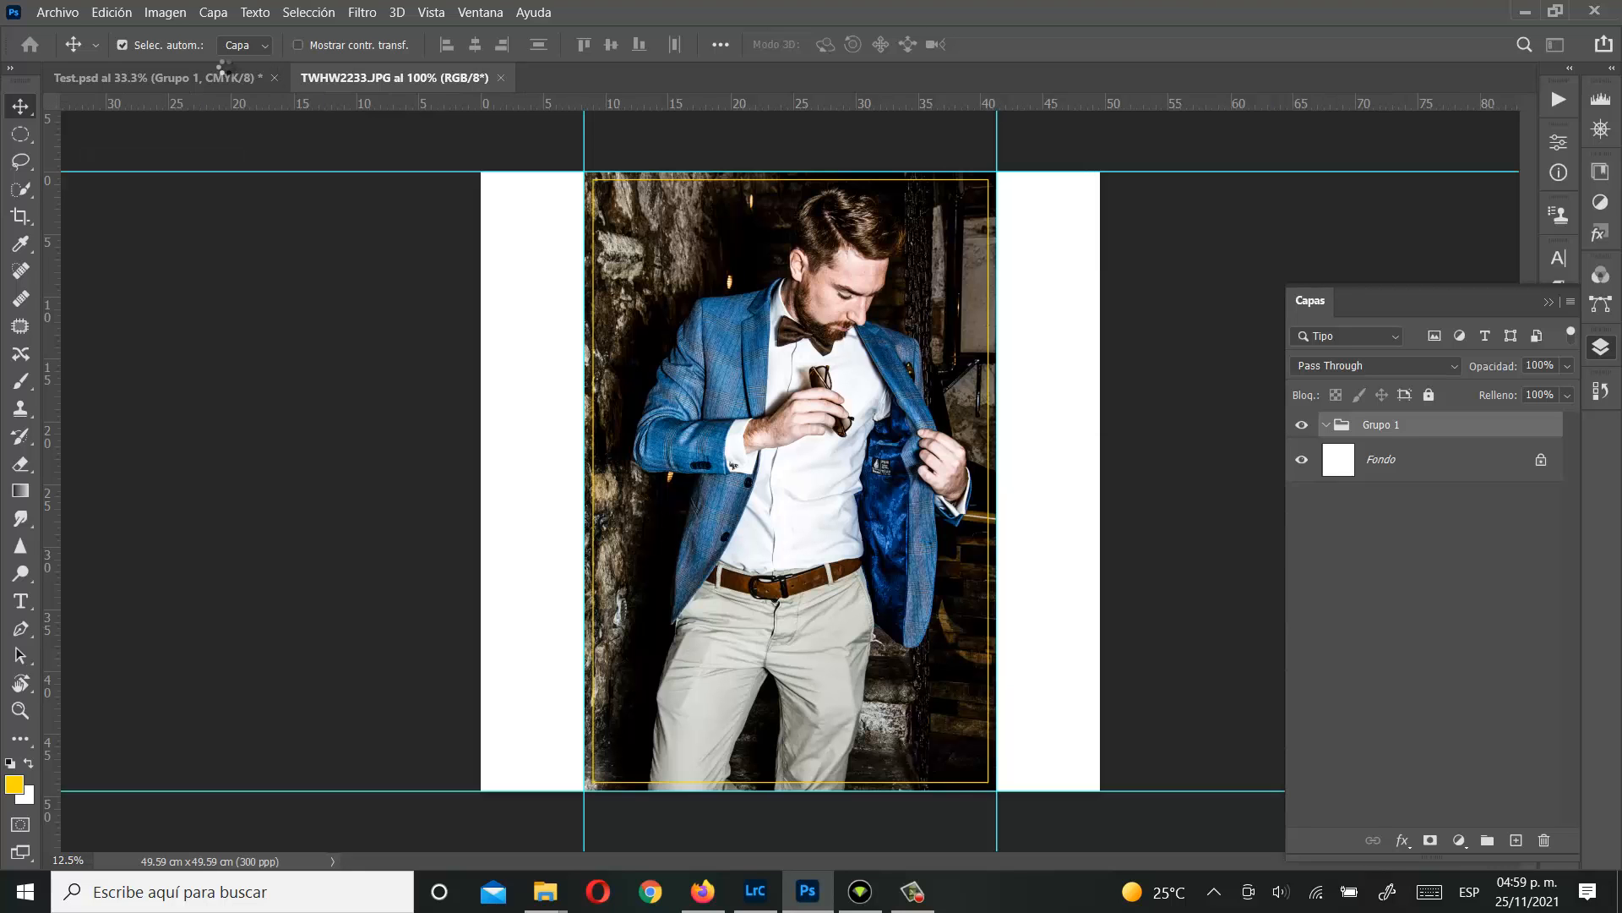
# Step: Start a Pen tool path at the back of the man's hair and trace it down around his ear
pyautogui.click(20, 710)
pyautogui.moveTo(853, 283); pyautogui.dragTo(963, 272)
pyautogui.scroll(2, 854, 318)
pyautogui.scroll(2, 853, 318)
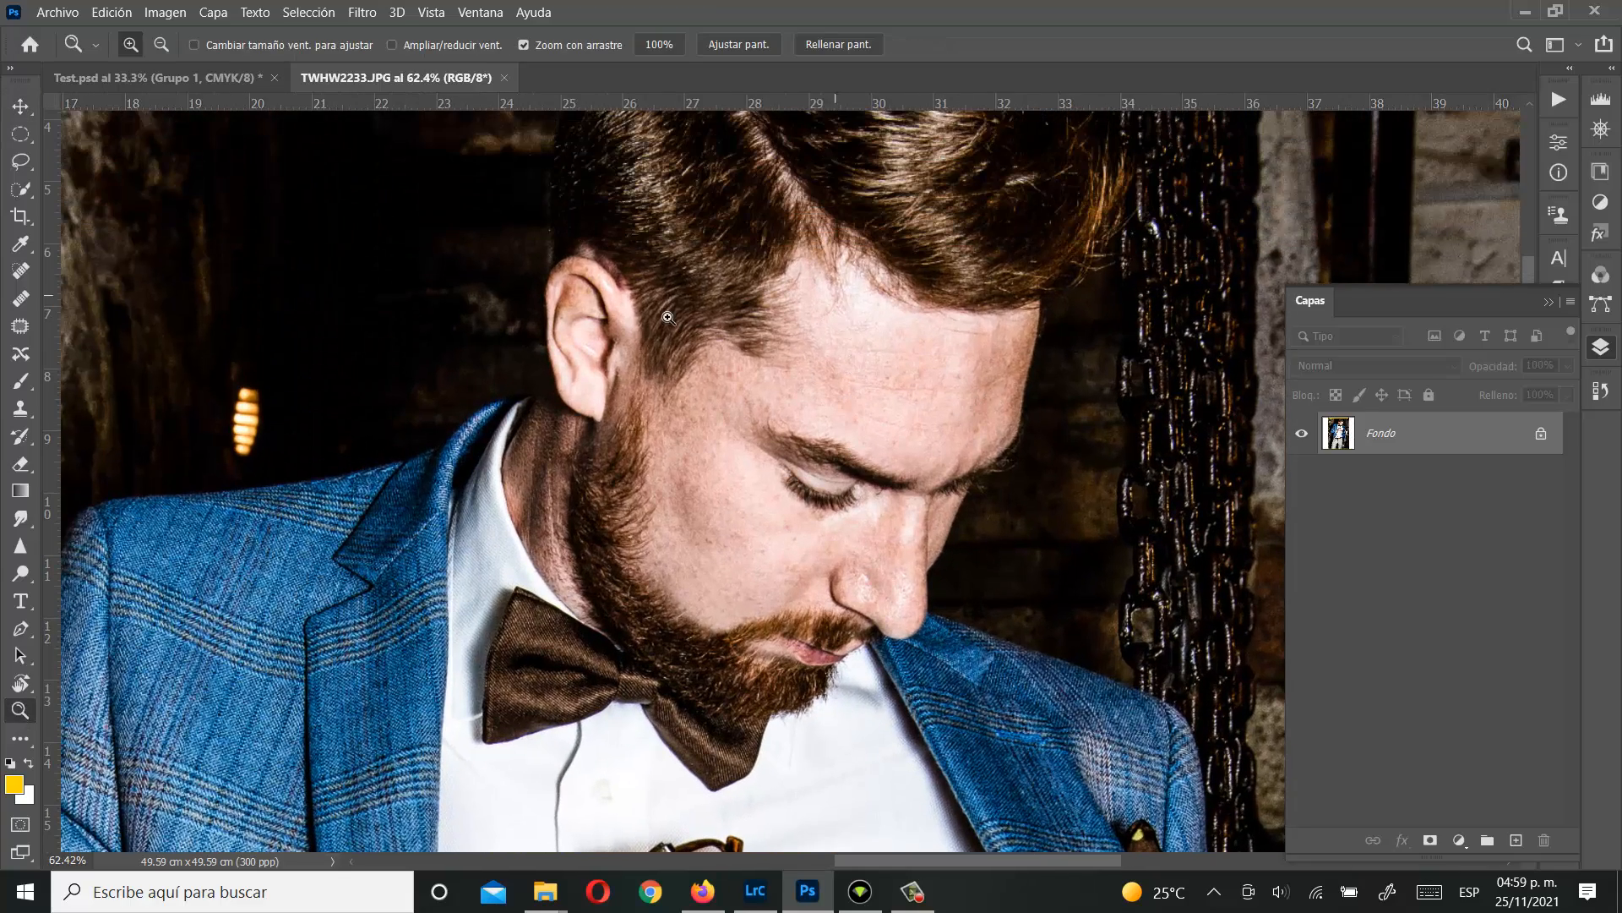
pyautogui.click(29, 630)
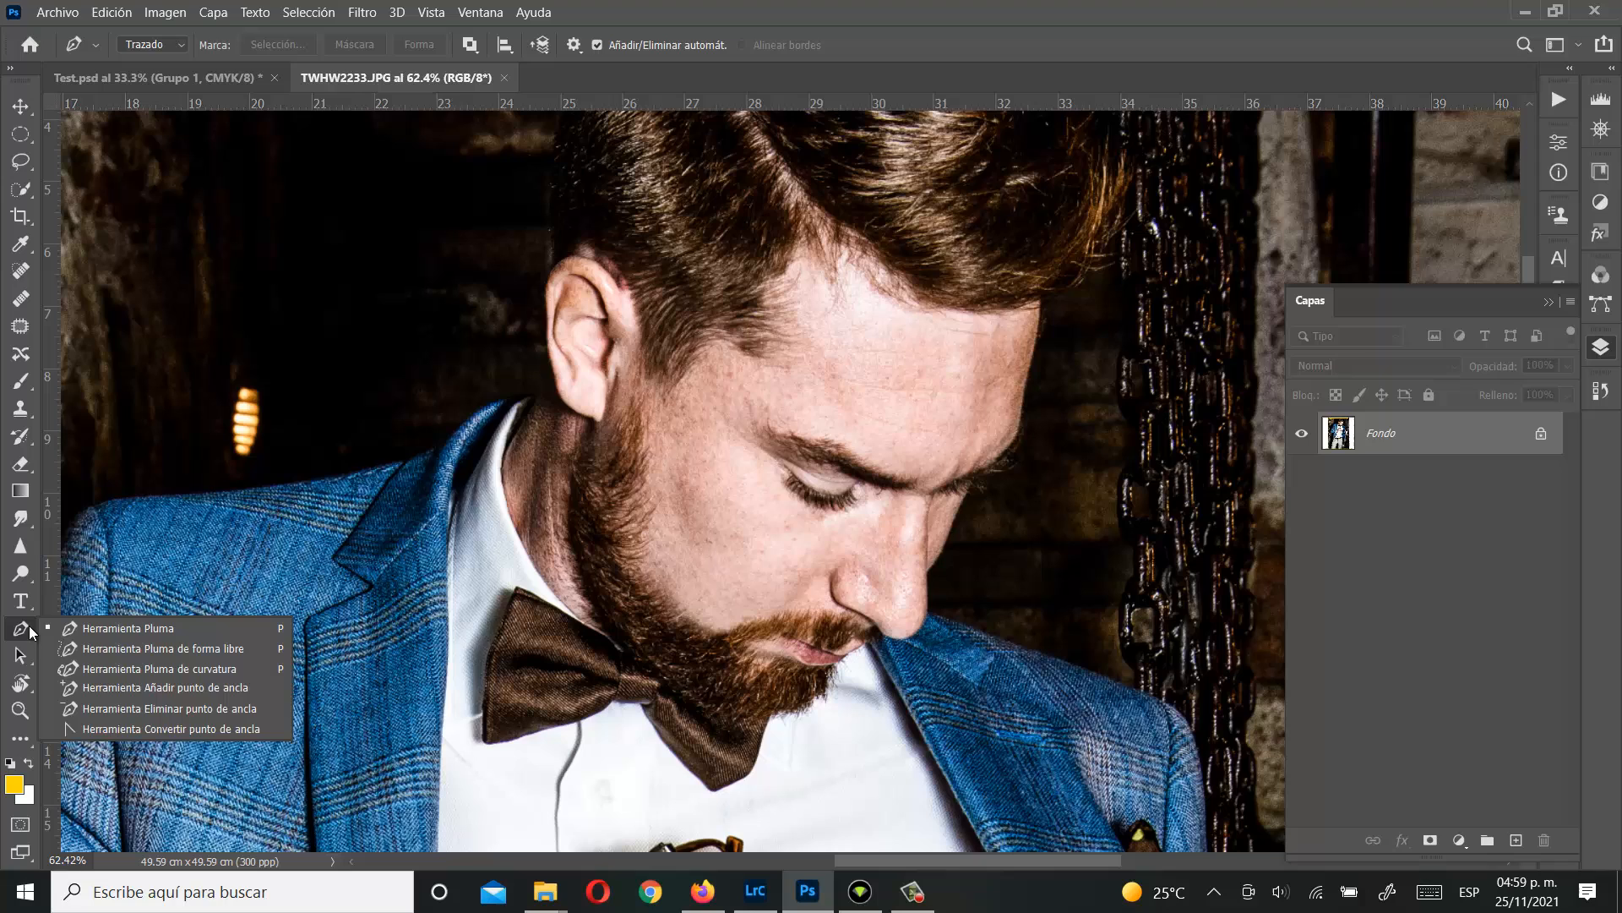
pyautogui.click(125, 629)
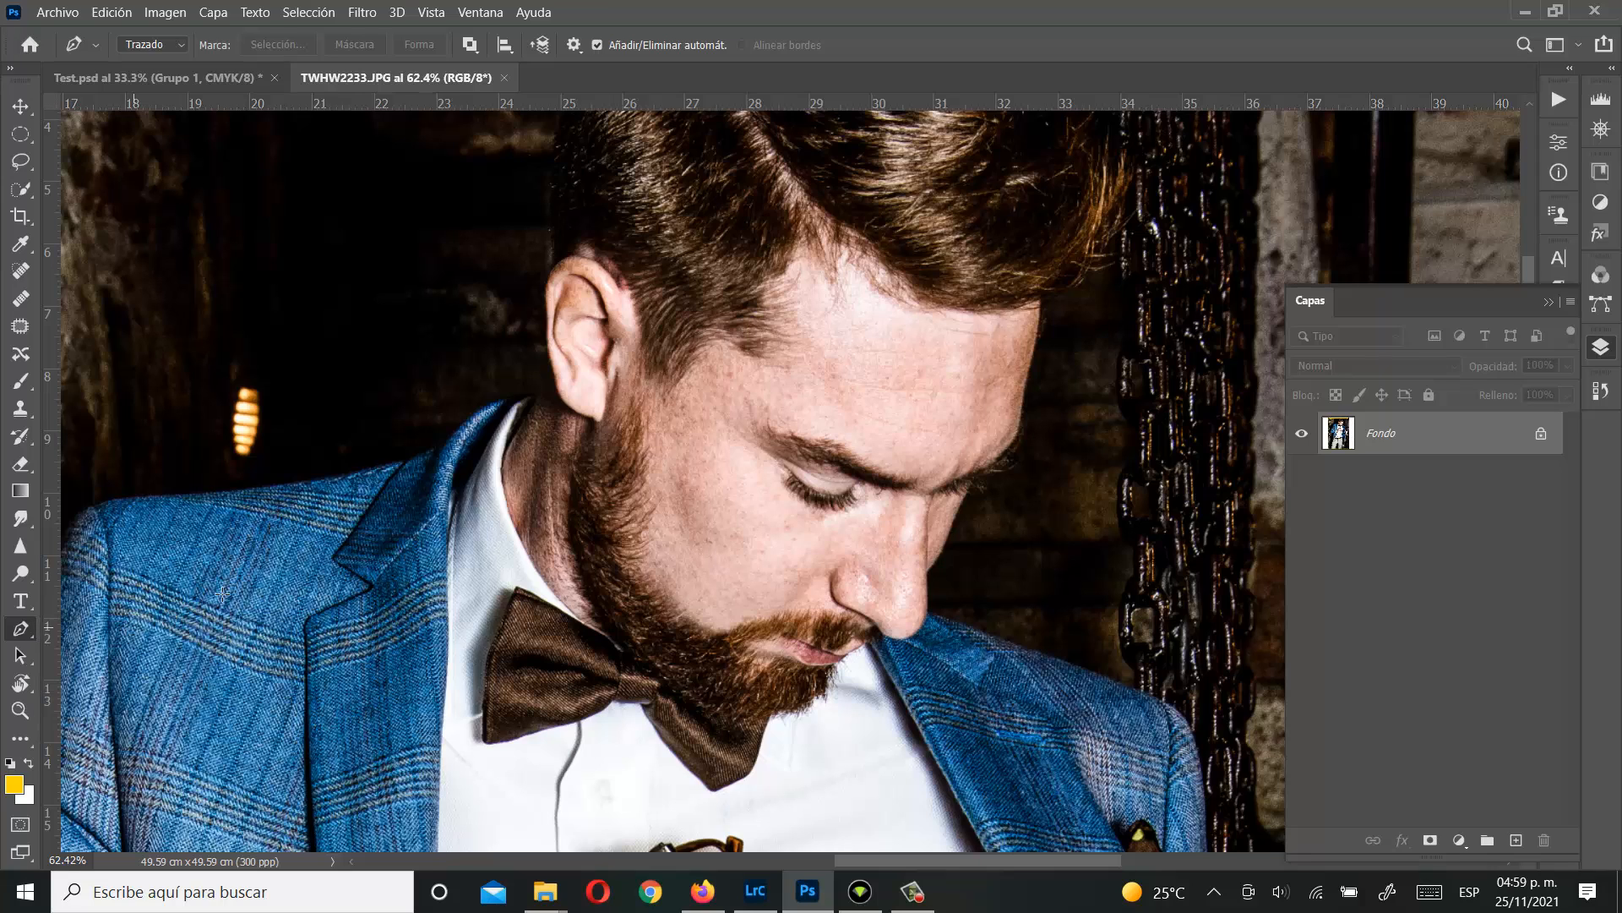
pyautogui.click(555, 142)
pyautogui.moveTo(549, 218)
pyautogui.mouseDown()
pyautogui.moveTo(548, 349)
pyautogui.moveTo(591, 432)
pyautogui.mouseUp()
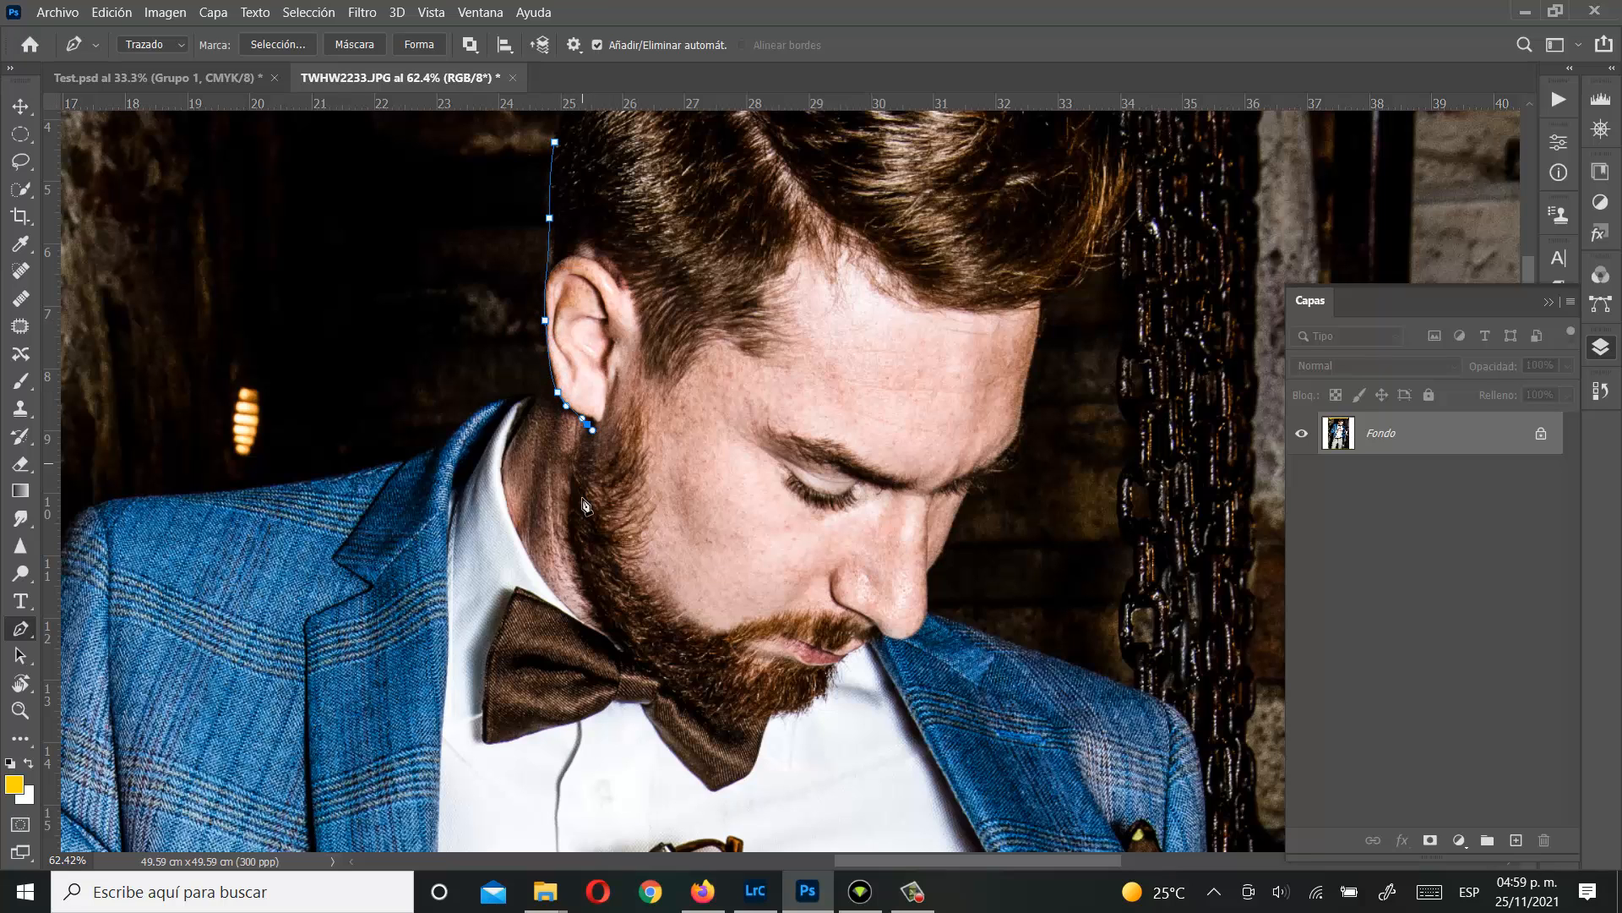
# Step: Continue the path from below the ear along the beard, chin and nose up to the forehead
pyautogui.moveTo(581, 542); pyautogui.dragTo(586, 603)
pyautogui.moveTo(712, 724); pyautogui.dragTo(847, 659)
pyautogui.moveTo(857, 646); pyautogui.dragTo(871, 638)
pyautogui.moveTo(881, 638); pyautogui.dragTo(899, 633)
pyautogui.moveTo(930, 617); pyautogui.dragTo(932, 591)
pyautogui.moveTo(967, 536); pyautogui.dragTo(988, 489)
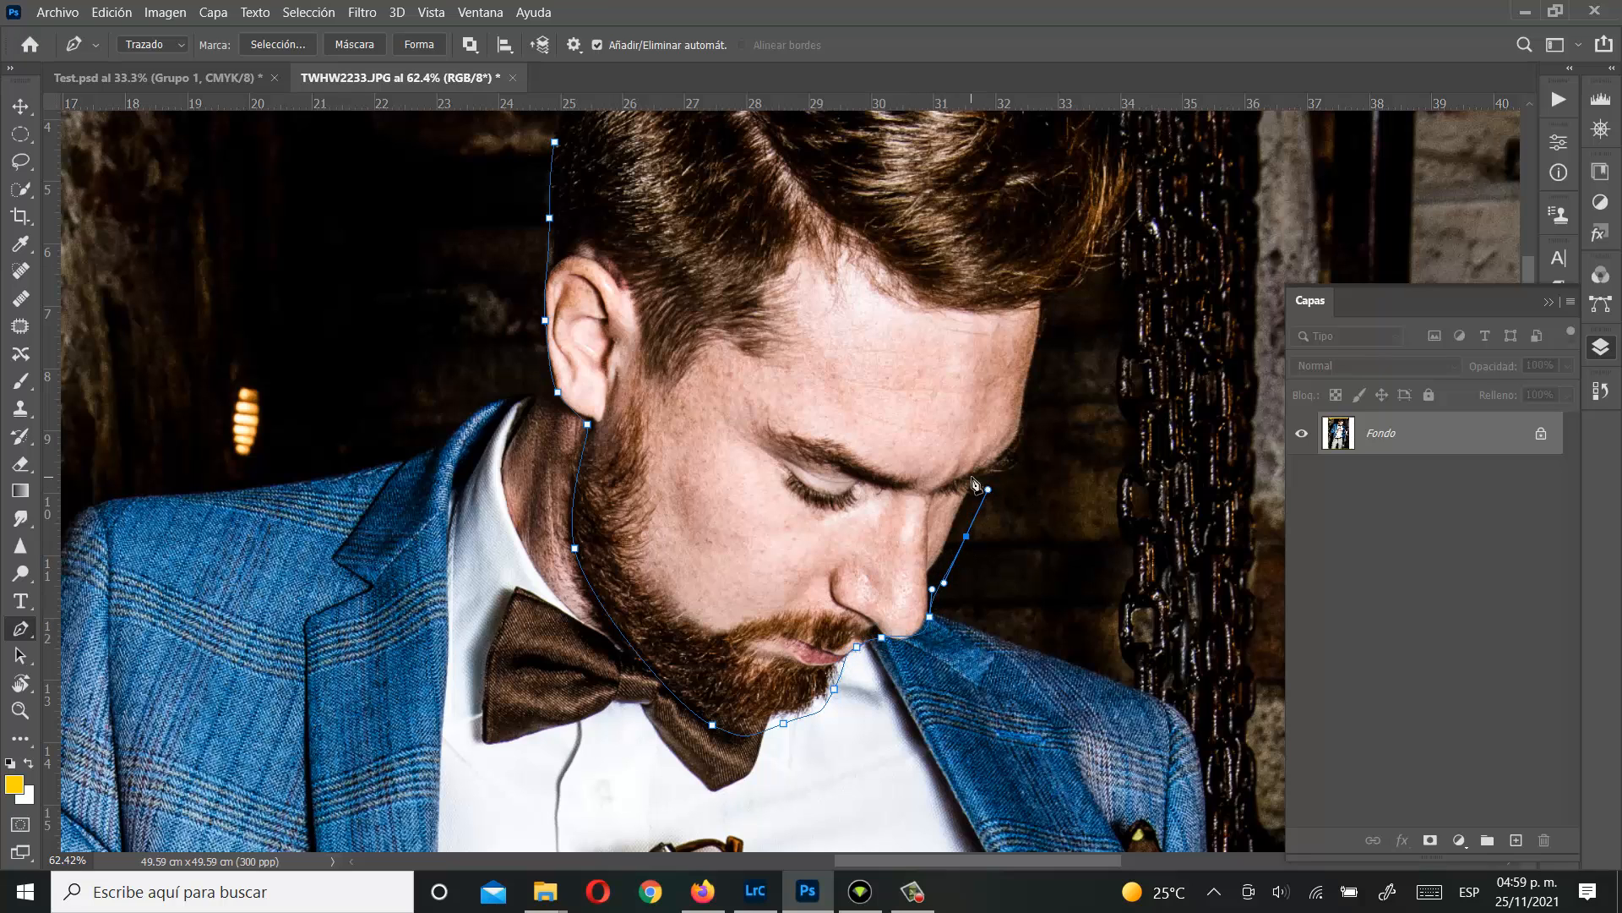
pyautogui.moveTo(1033, 422); pyautogui.dragTo(1043, 370)
# Step: Trace the path around the outside of the hair and close it at its starting anchor point
pyautogui.moveTo(943, 233); pyautogui.dragTo(792, 427)
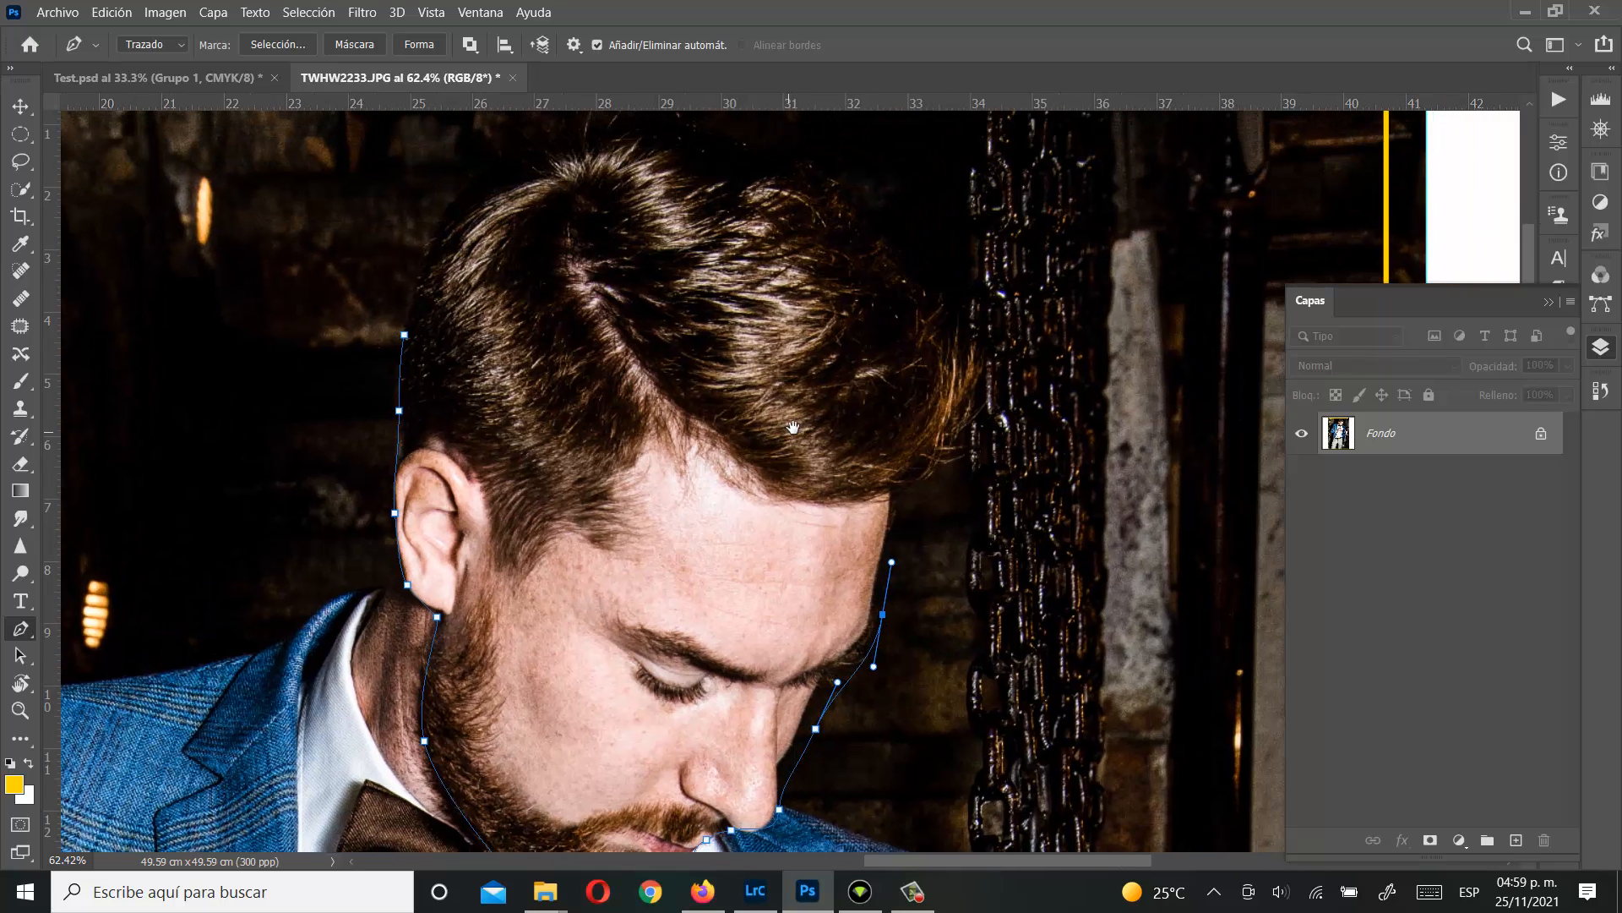
pyautogui.moveTo(909, 506); pyautogui.dragTo(933, 475)
pyautogui.moveTo(976, 382); pyautogui.dragTo(947, 256)
pyautogui.moveTo(884, 197); pyautogui.dragTo(564, 145)
pyautogui.moveTo(478, 174); pyautogui.dragTo(410, 264)
pyautogui.click(405, 338)
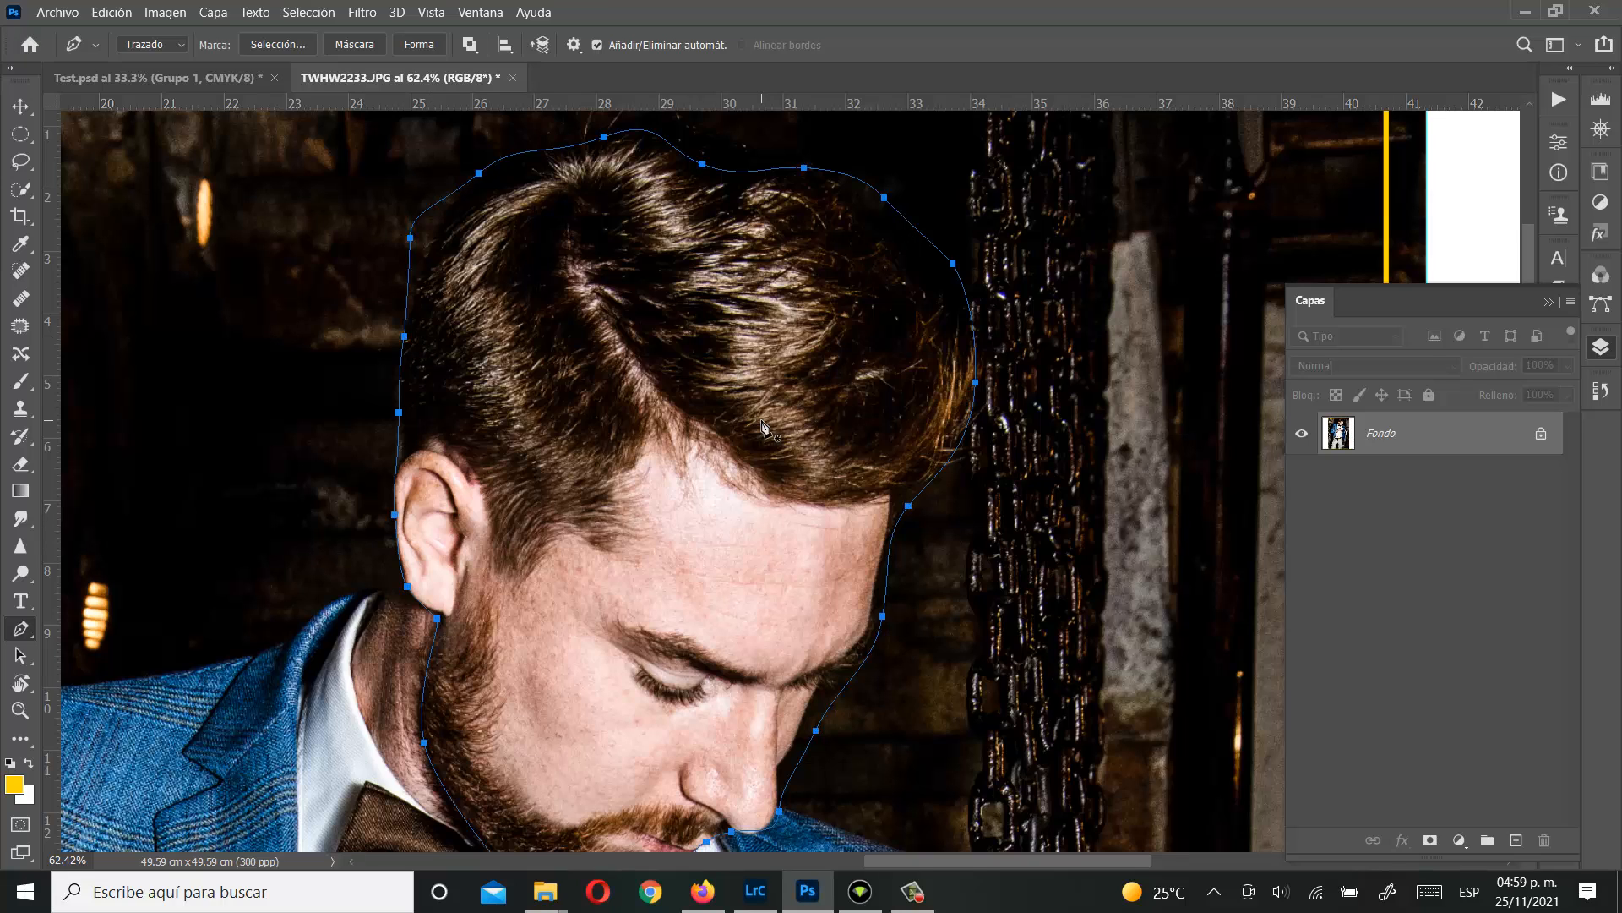
# Step: Turn the head path into a new smoothed selection with a 1-pixel feather and isolate it on a new layer with Fondo hidden
pyautogui.rightClick(611, 276)
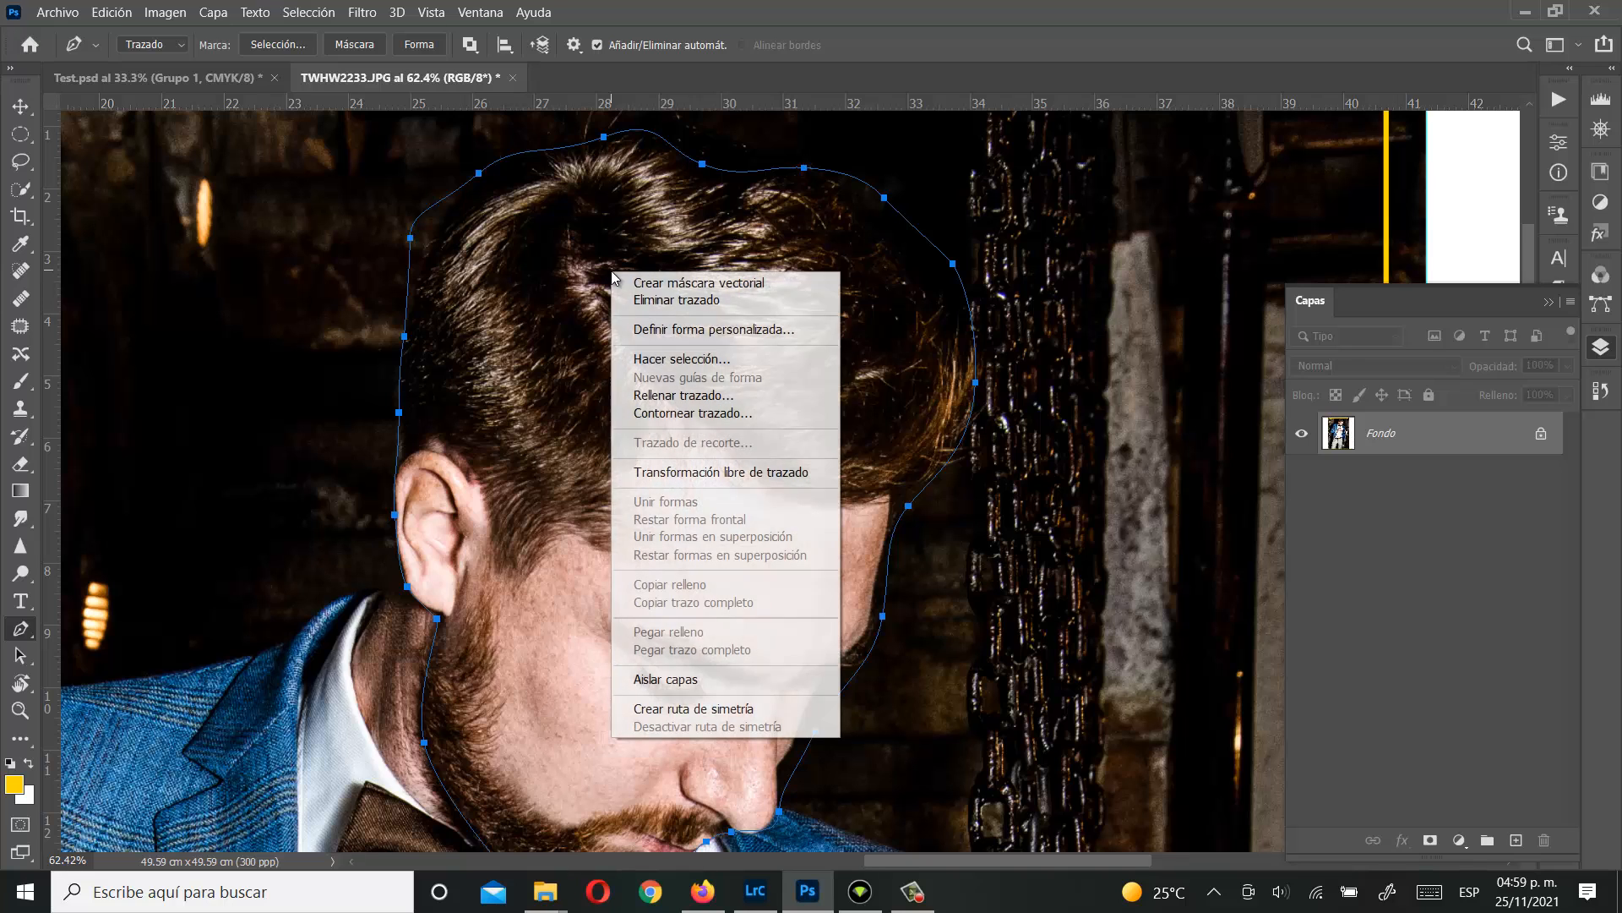
pyautogui.click(708, 360)
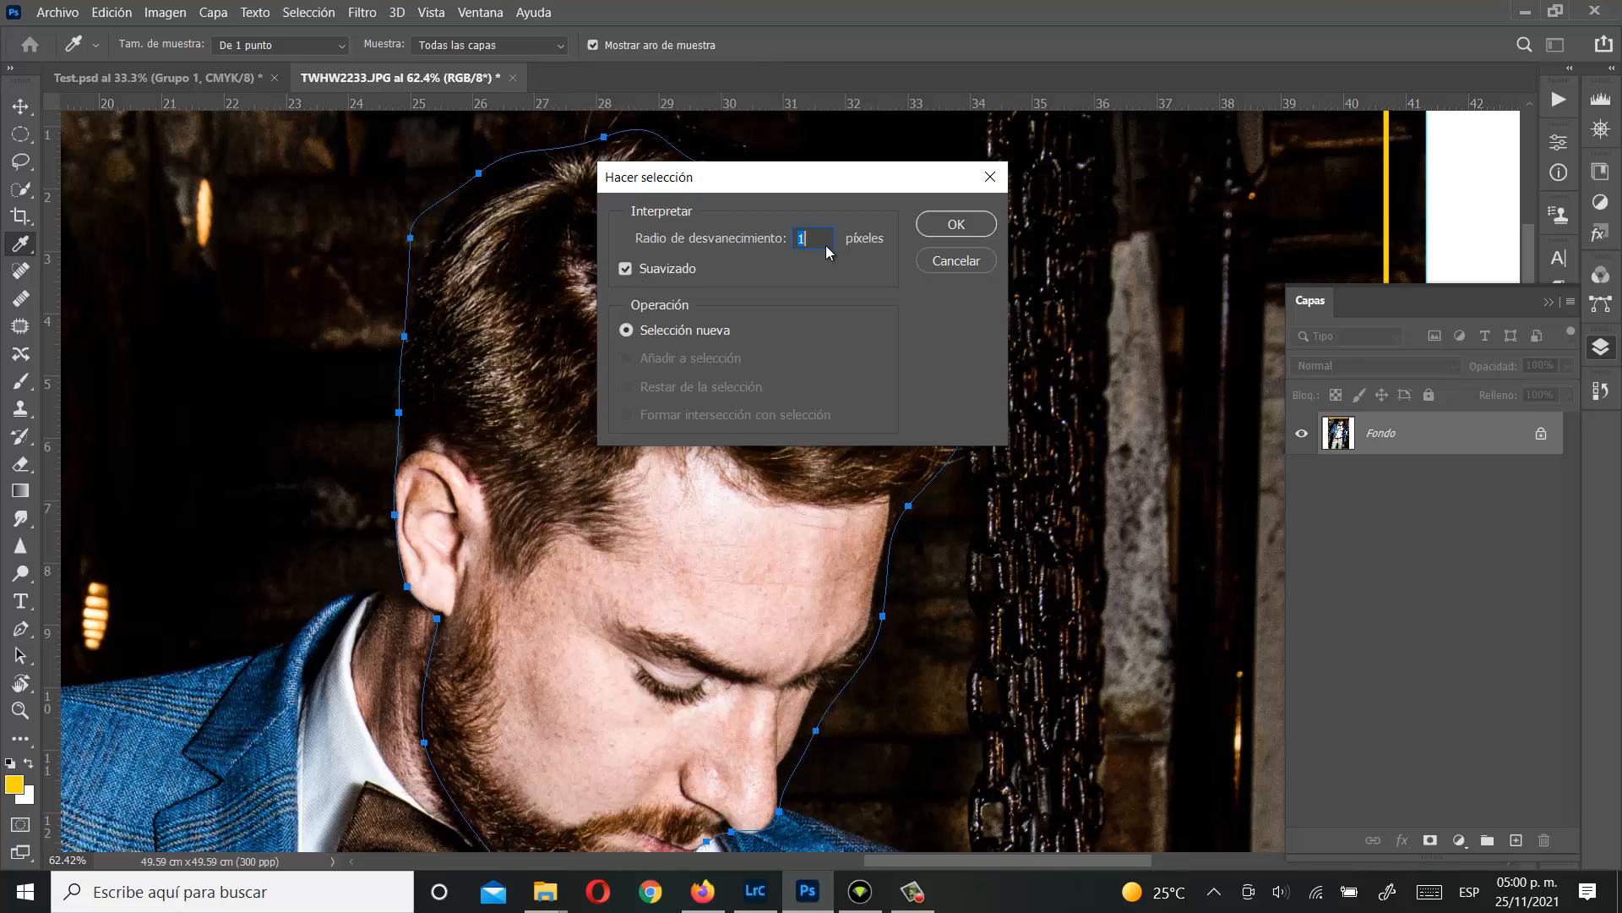
pyautogui.click(971, 221)
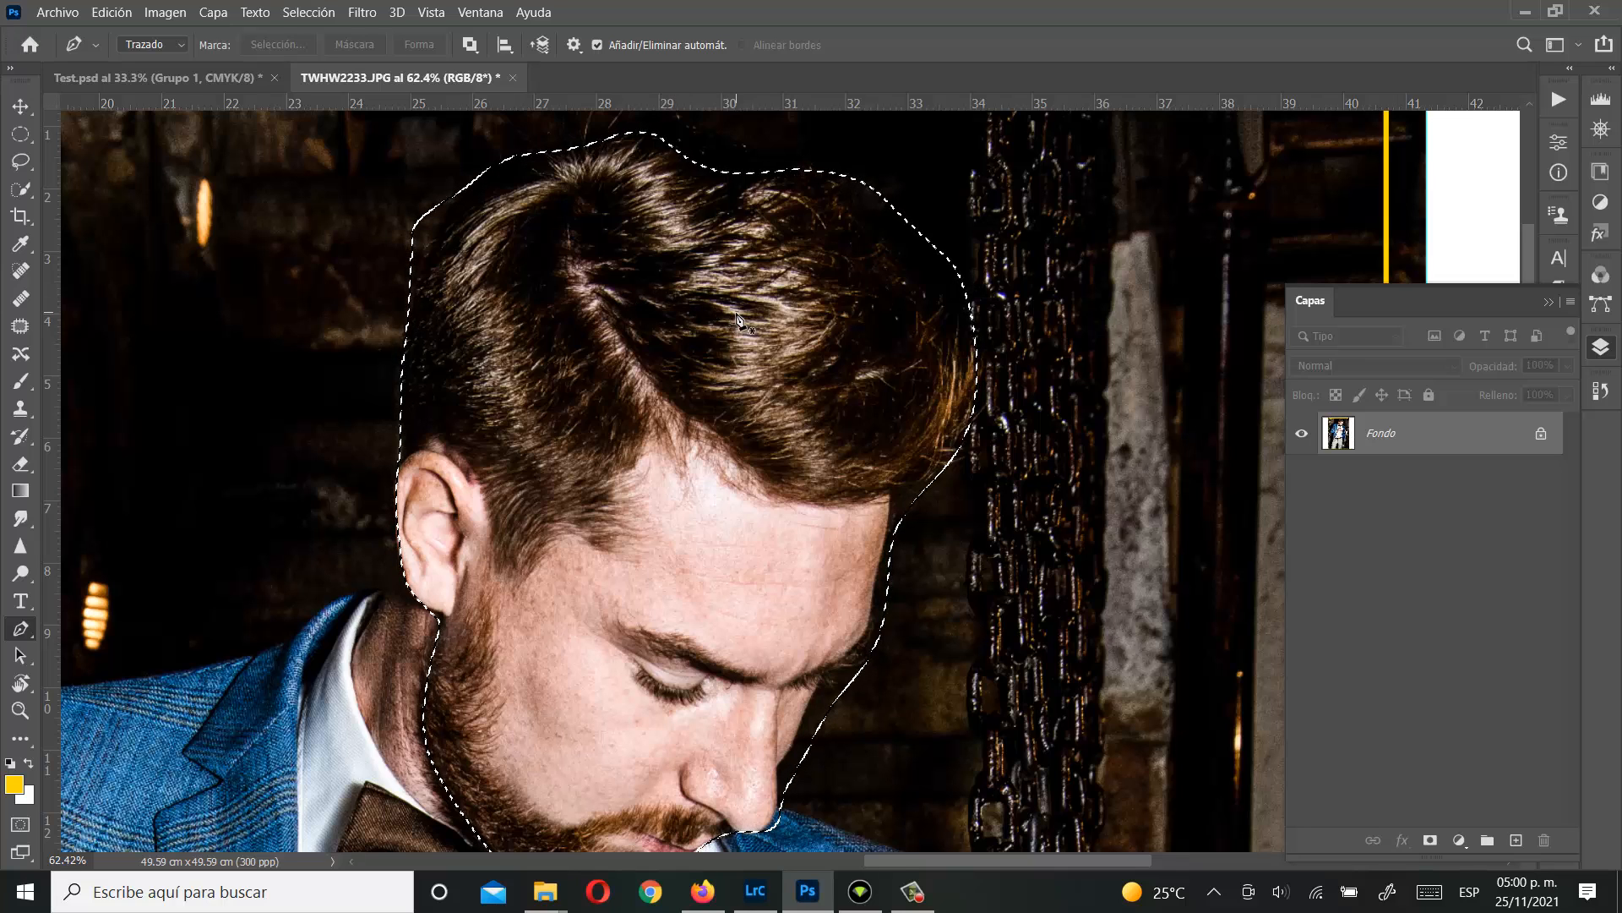
pyautogui.hotkey('ctrl', 'j')
pyautogui.click(1301, 476)
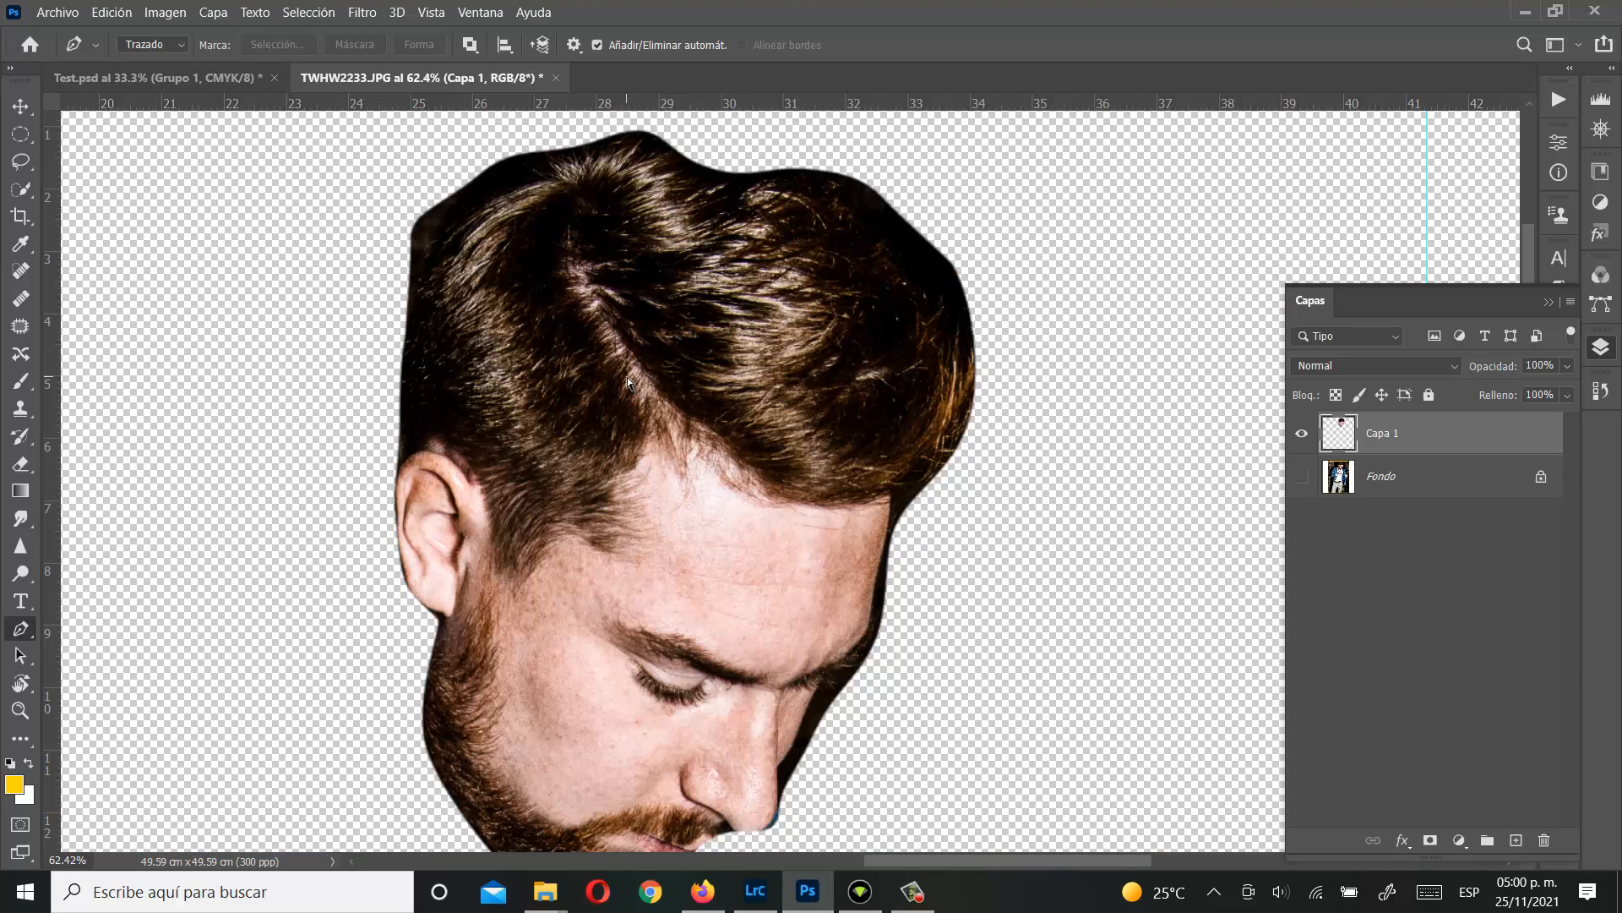
# Step: View the cut-out head at a smaller scale and close TWHW2233.JPG without saving its changes
pyautogui.click(20, 708)
pyautogui.moveTo(861, 634); pyautogui.dragTo(750, 566)
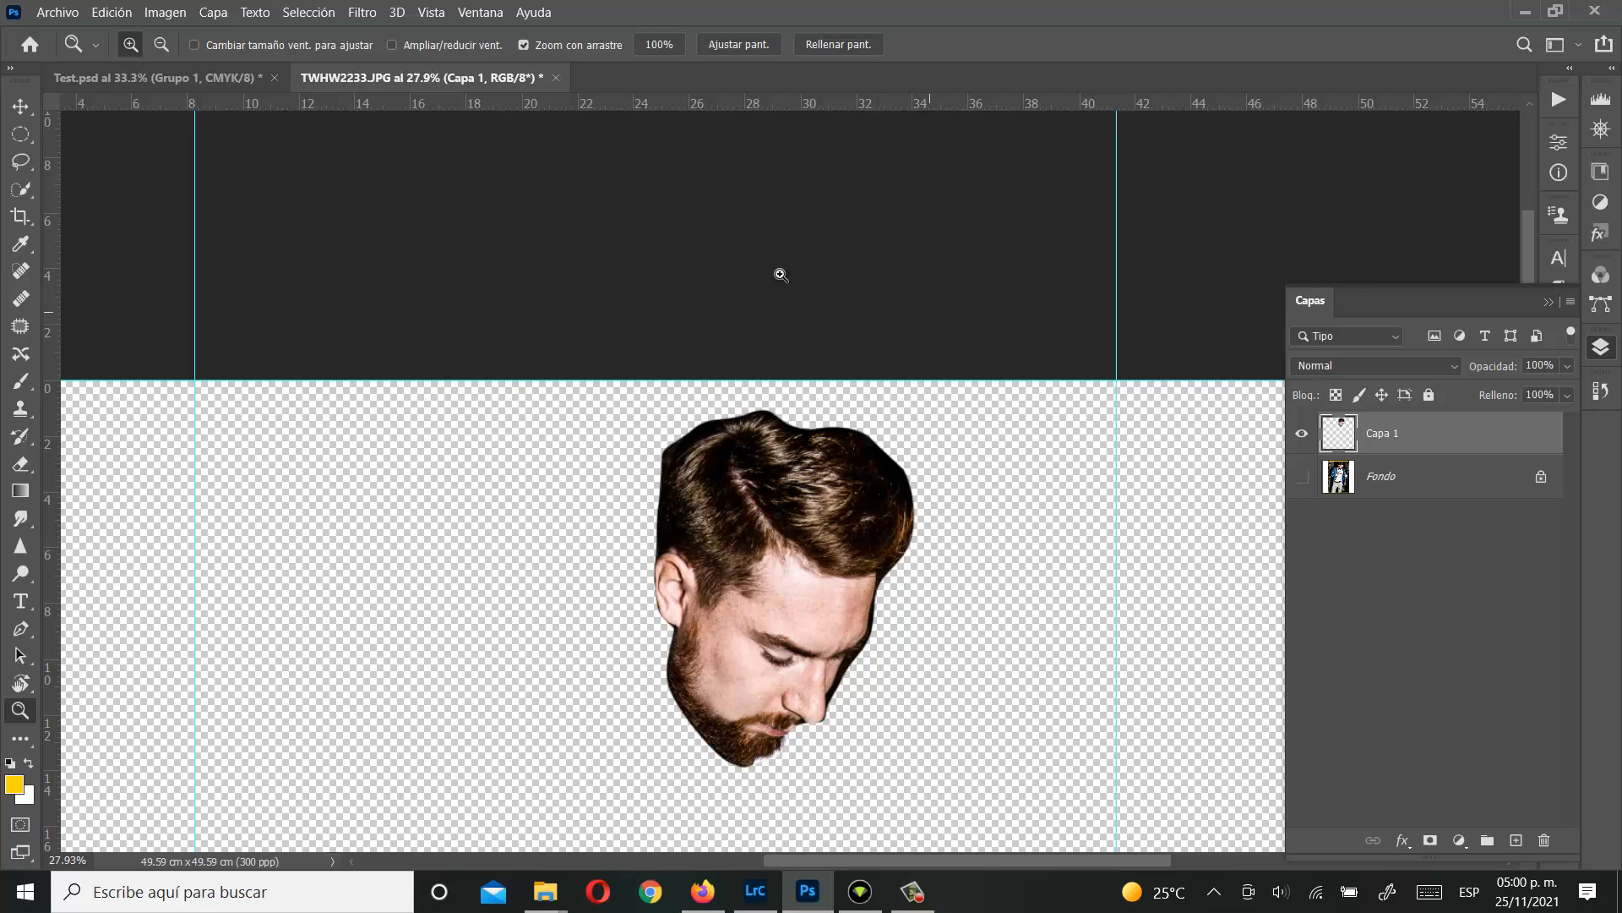
pyautogui.click(556, 78)
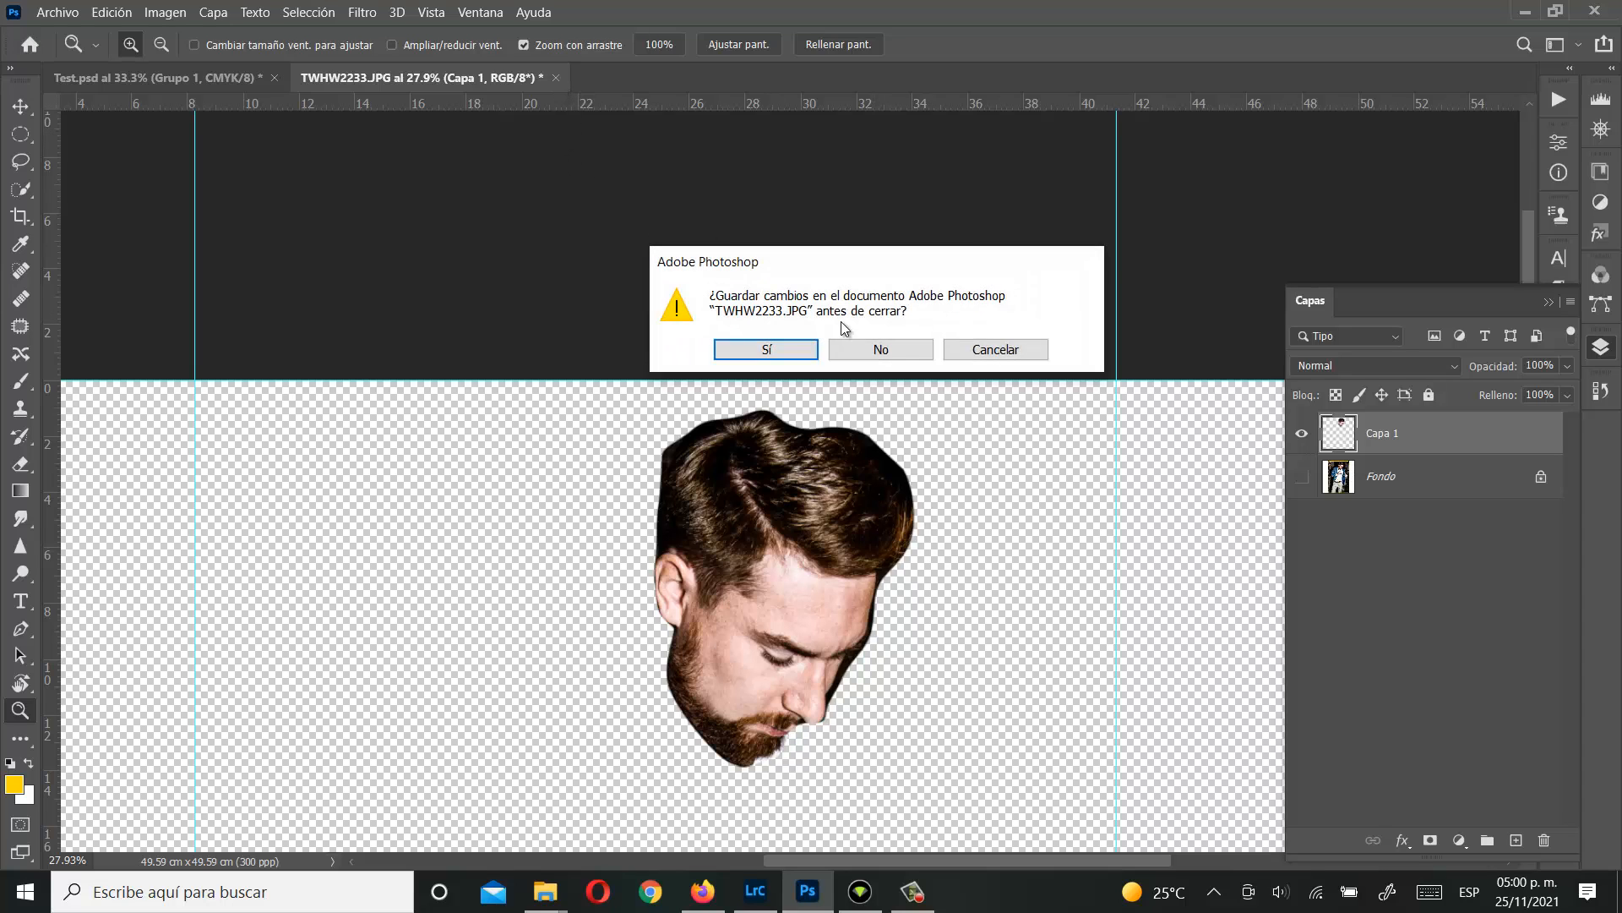
pyautogui.click(880, 352)
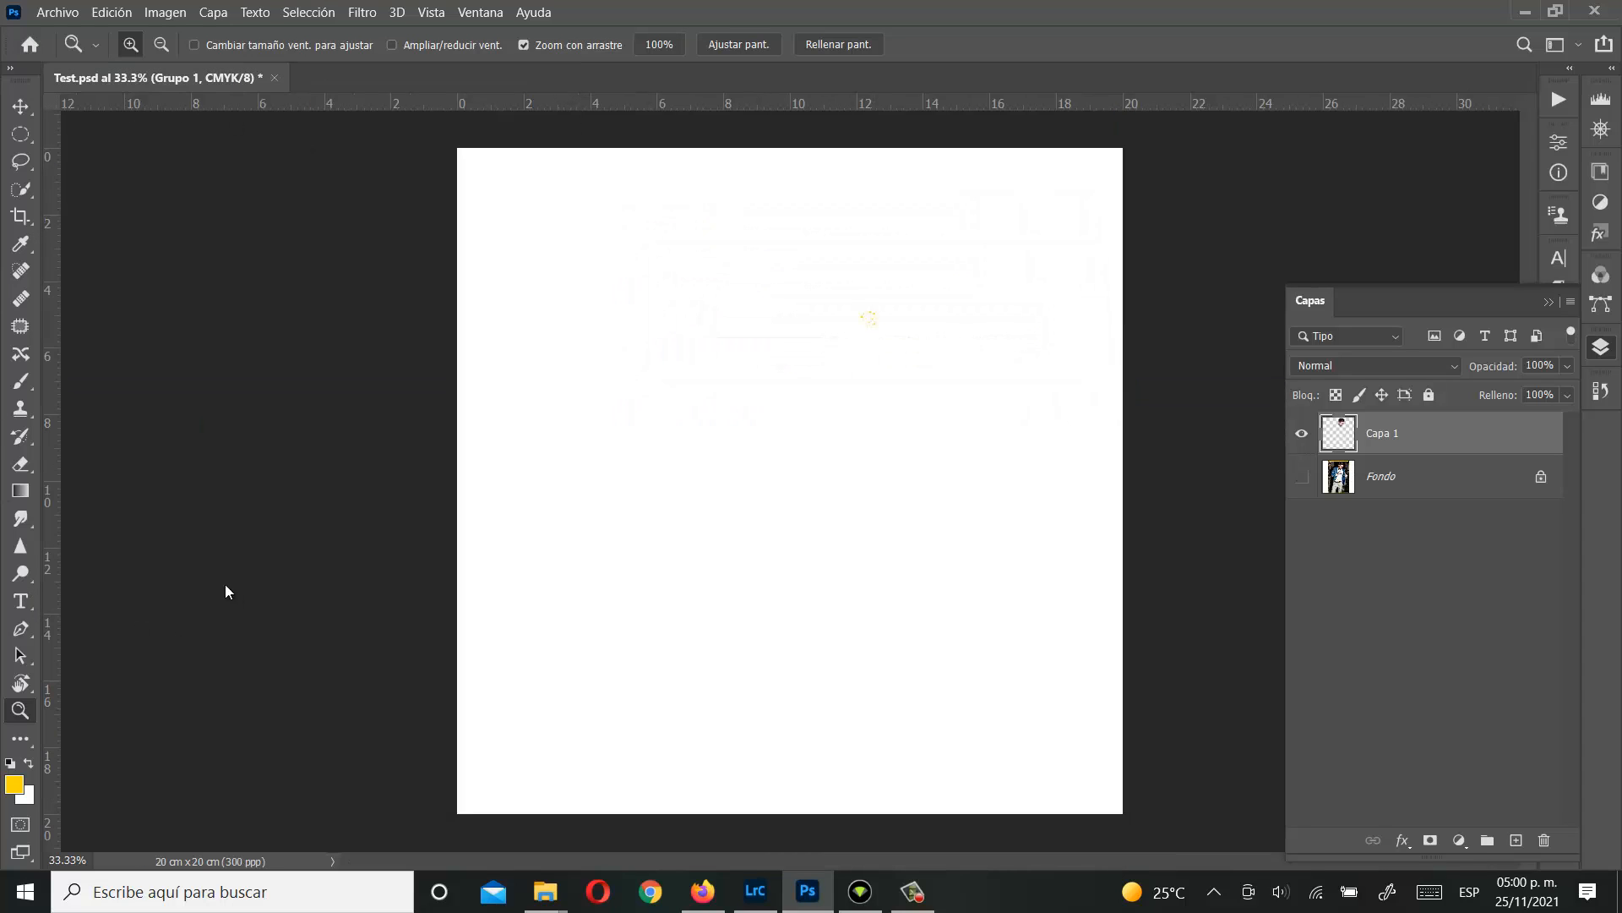
# Step: Practise magnifying and reducing the view of the blank Test.psd canvas with the Zoom tool
pyautogui.click(23, 633)
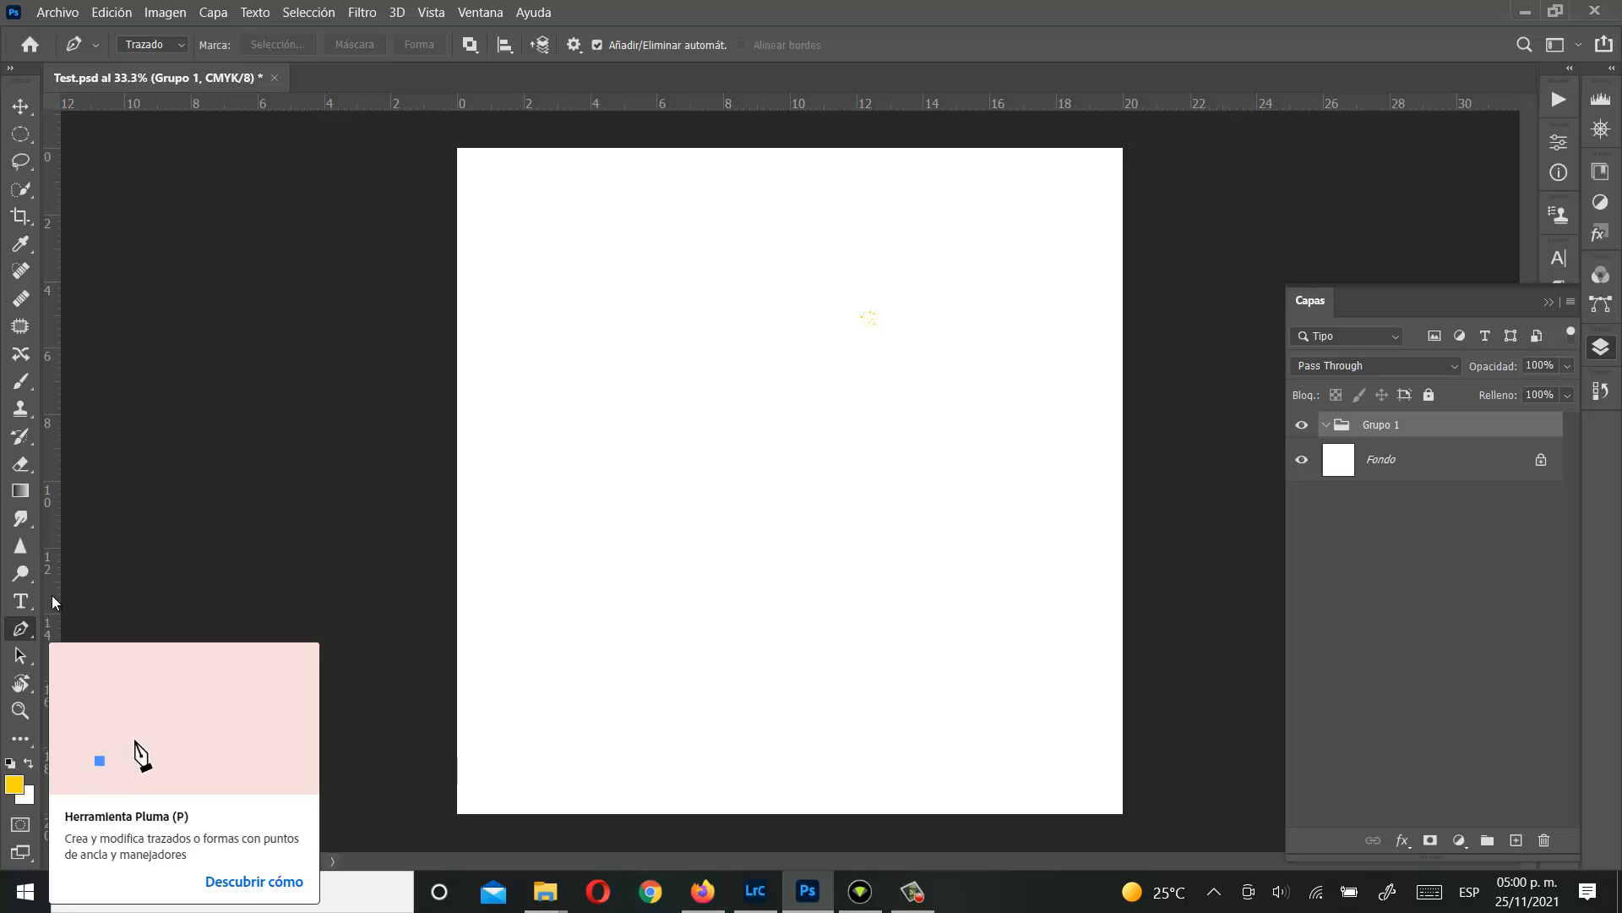
pyautogui.click(21, 717)
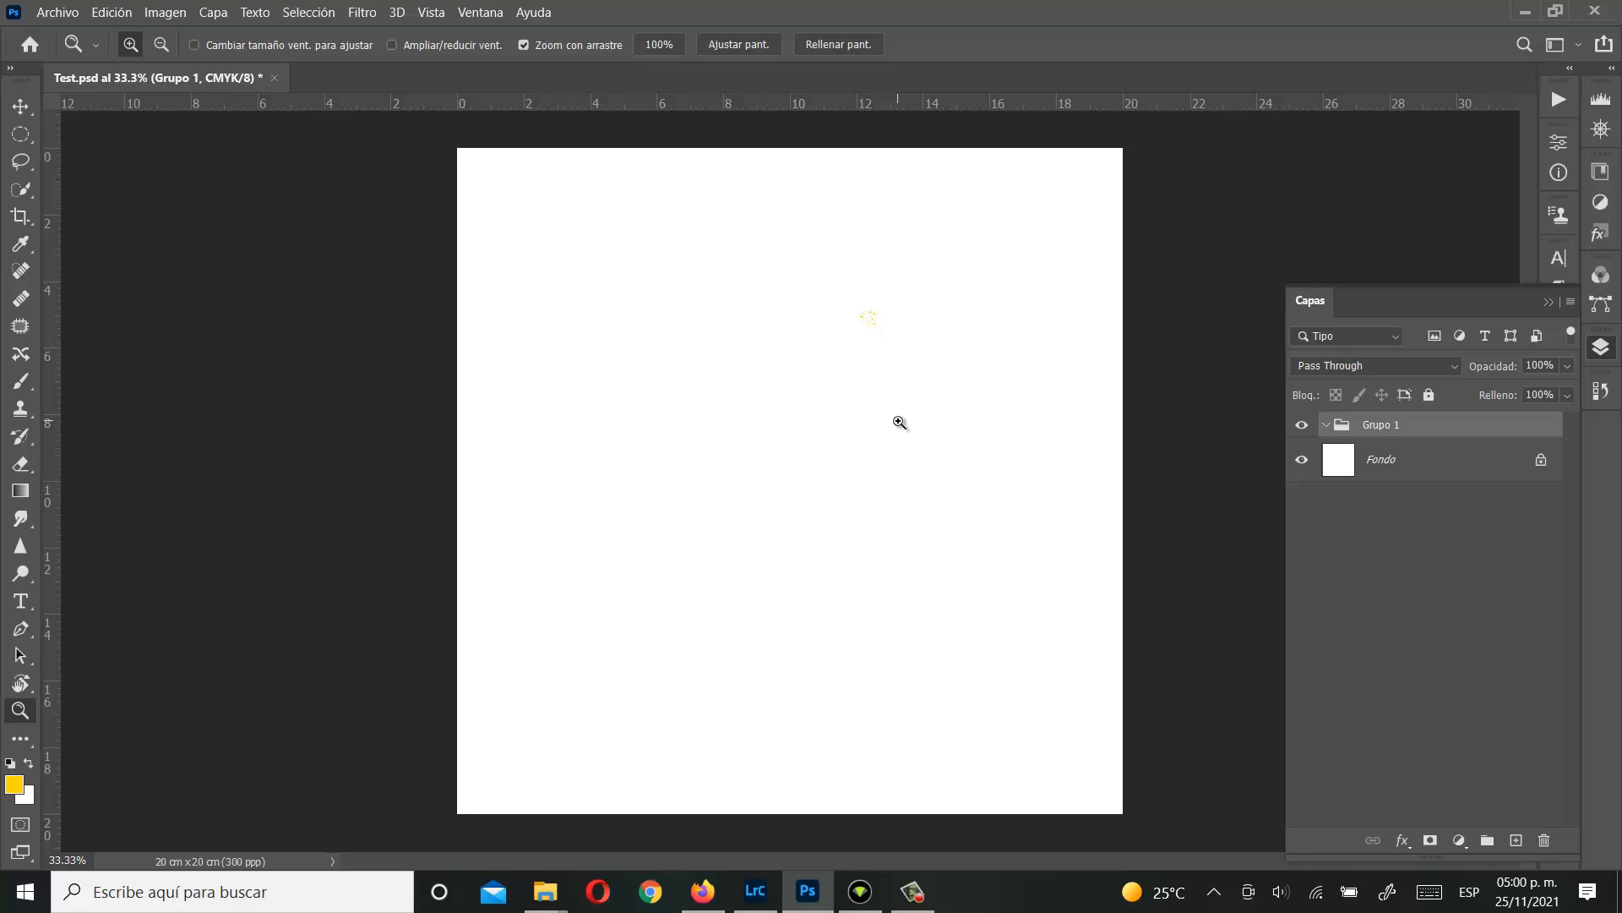
pyautogui.moveTo(826, 471); pyautogui.dragTo(788, 491)
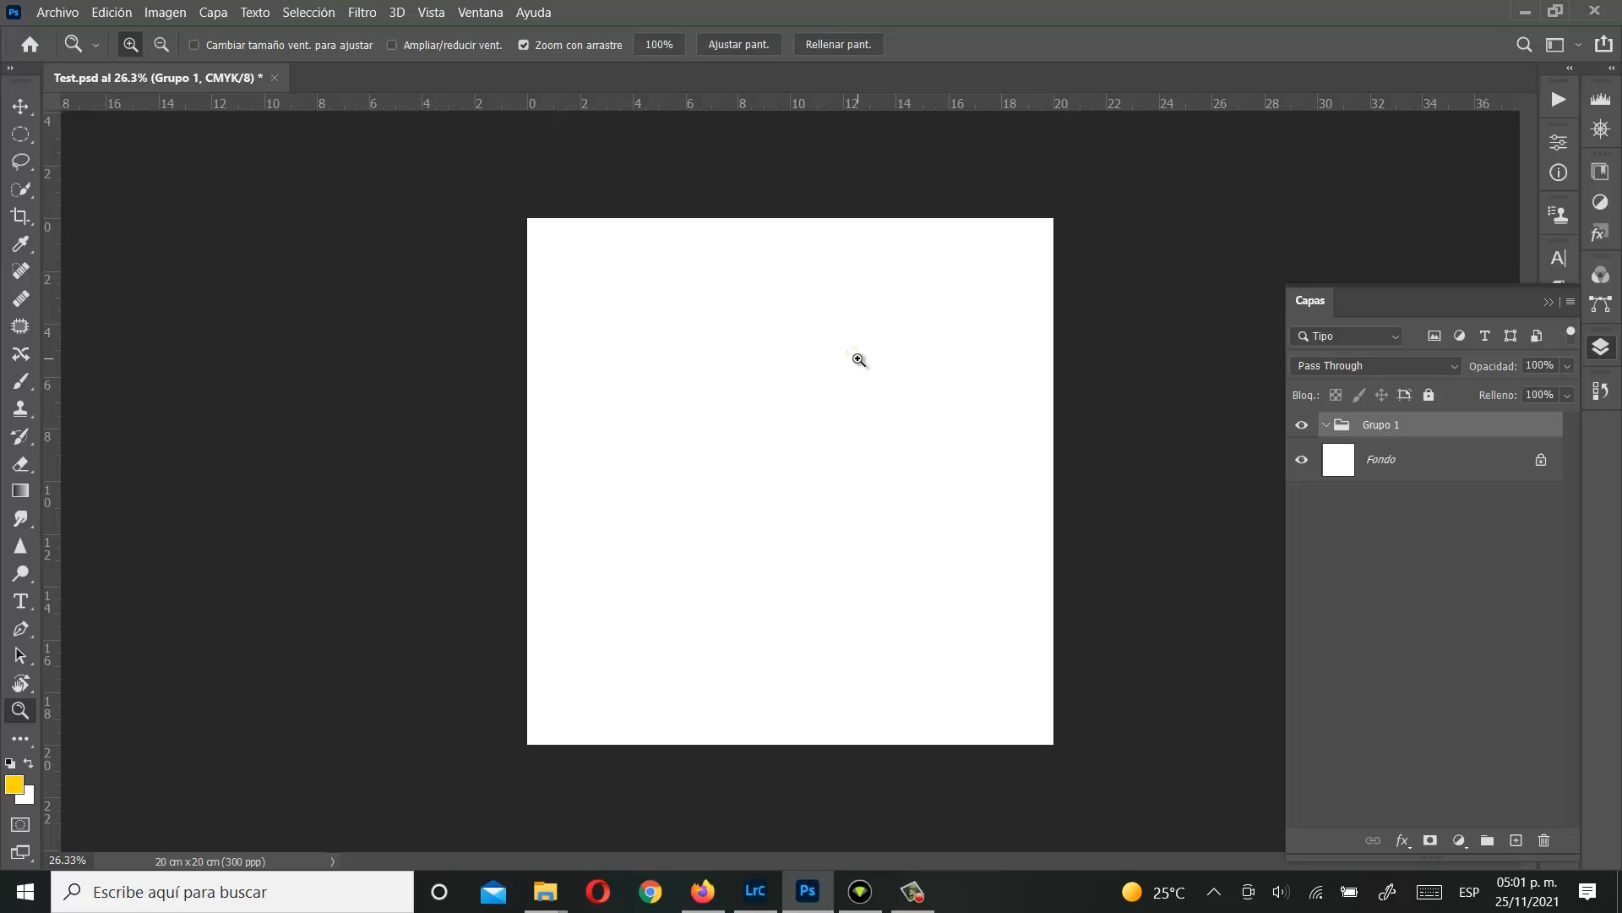
pyautogui.moveTo(859, 359); pyautogui.dragTo(854, 453)
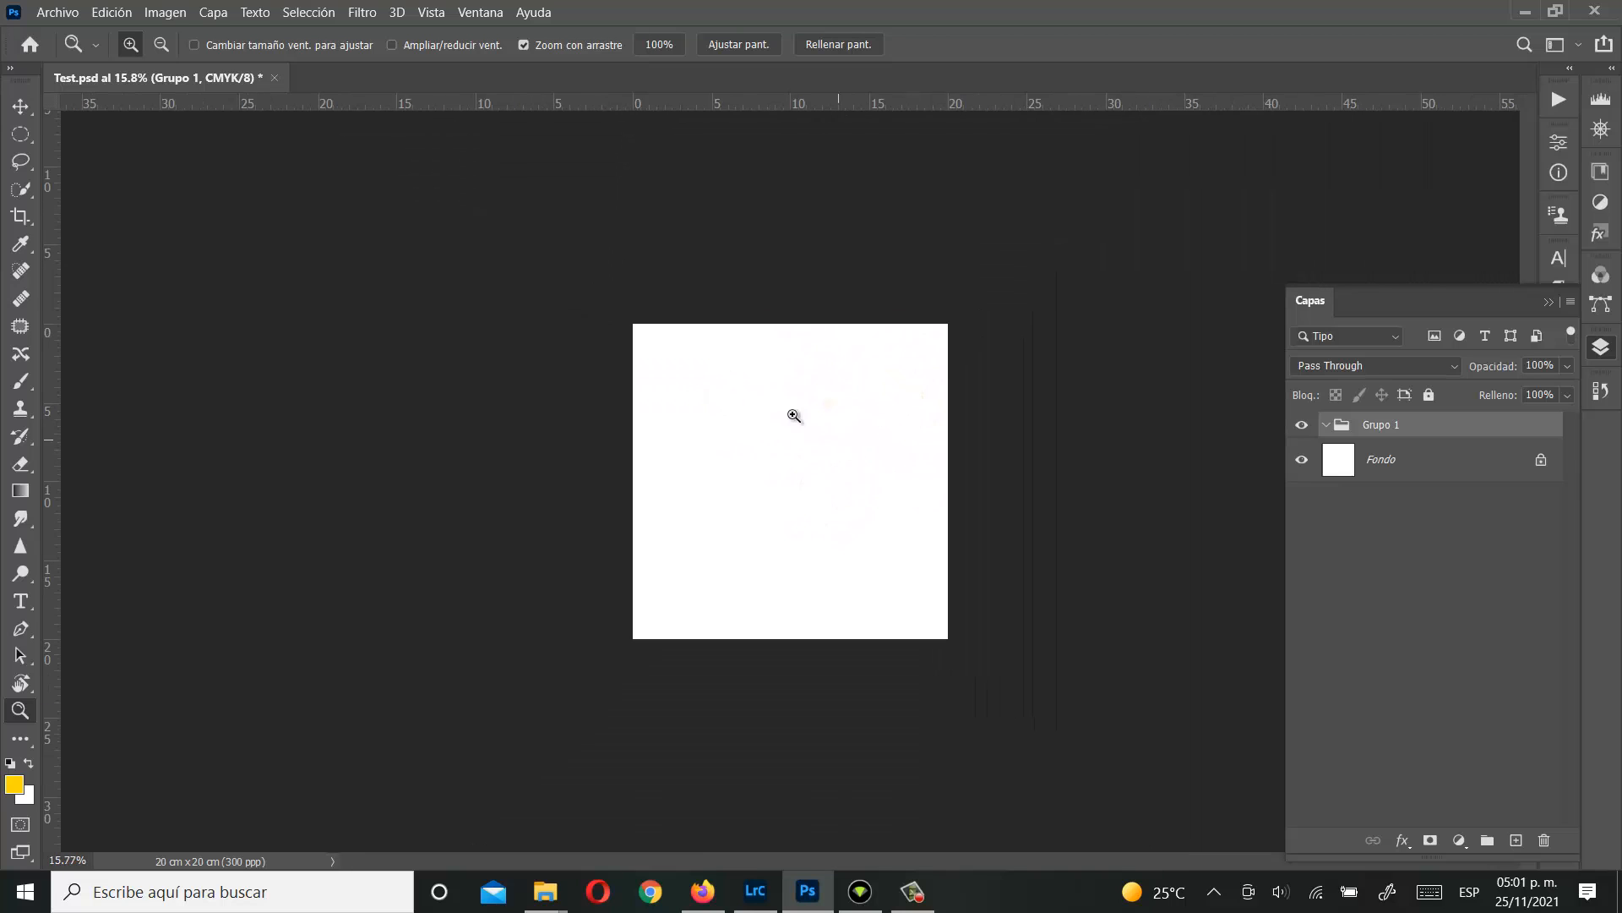
pyautogui.moveTo(693, 362); pyautogui.dragTo(870, 352)
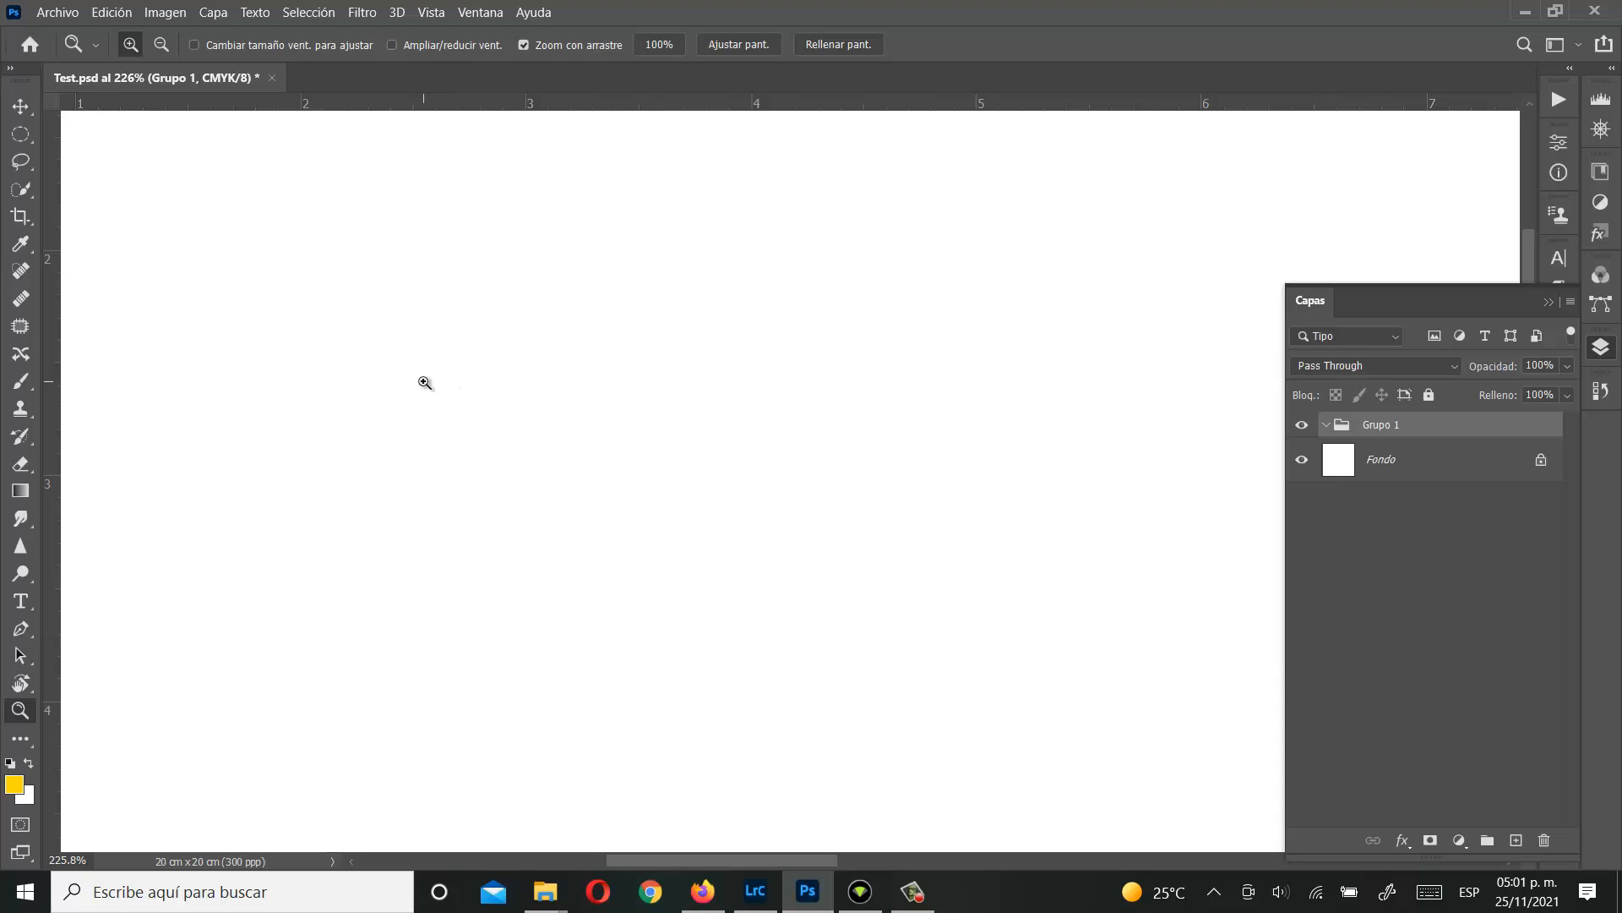
pyautogui.moveTo(400, 377); pyautogui.dragTo(526, 355)
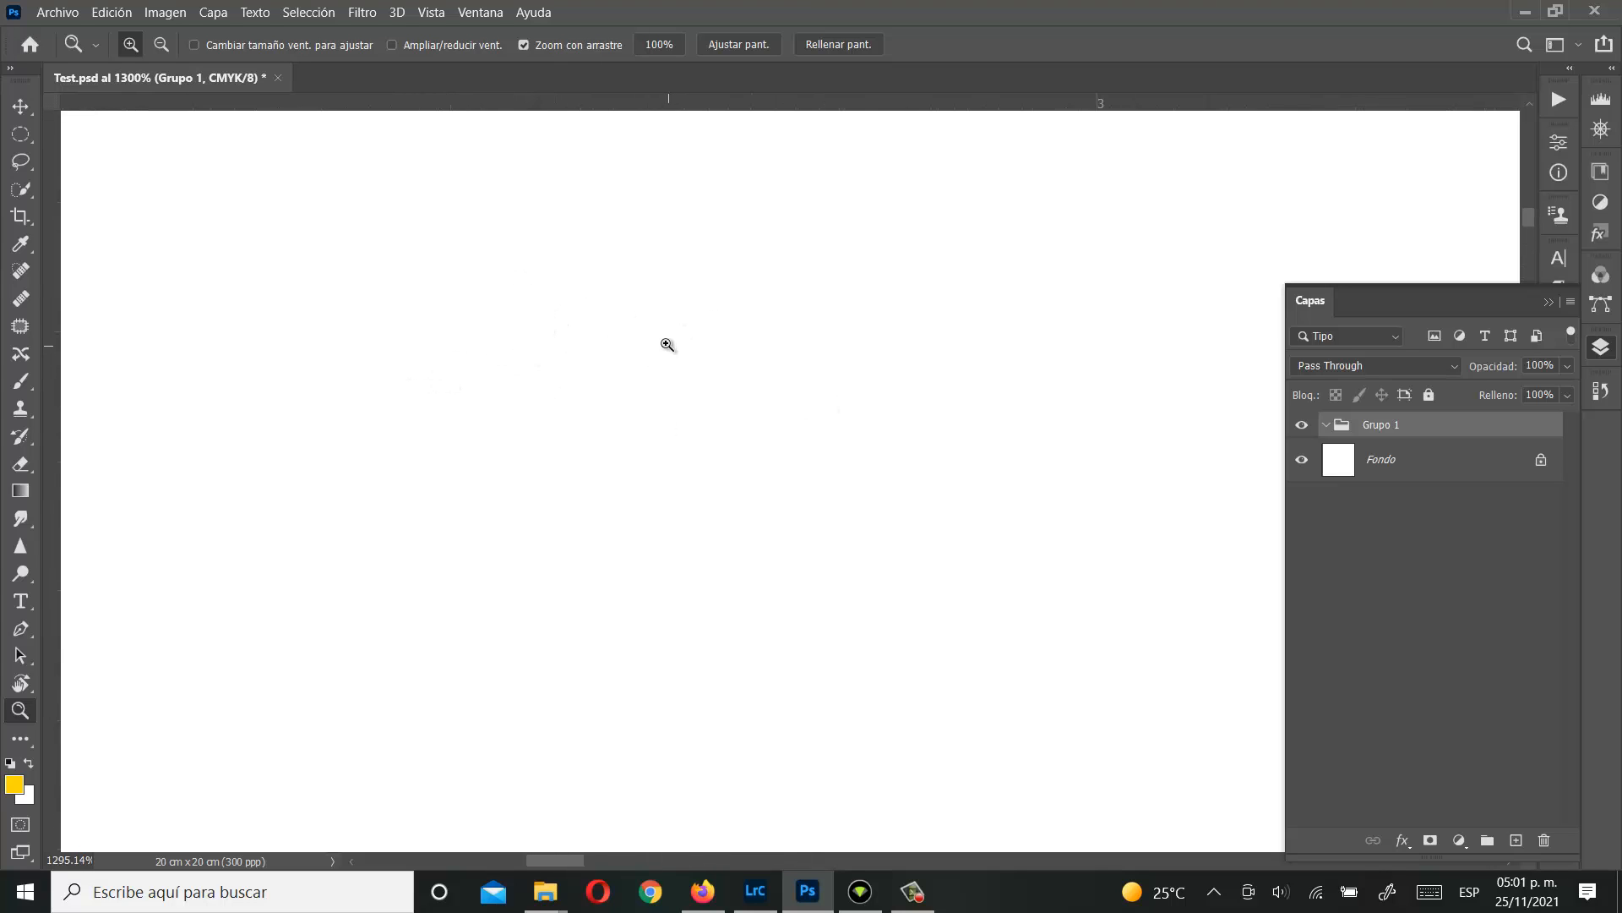
pyautogui.moveTo(666, 344); pyautogui.dragTo(456, 414)
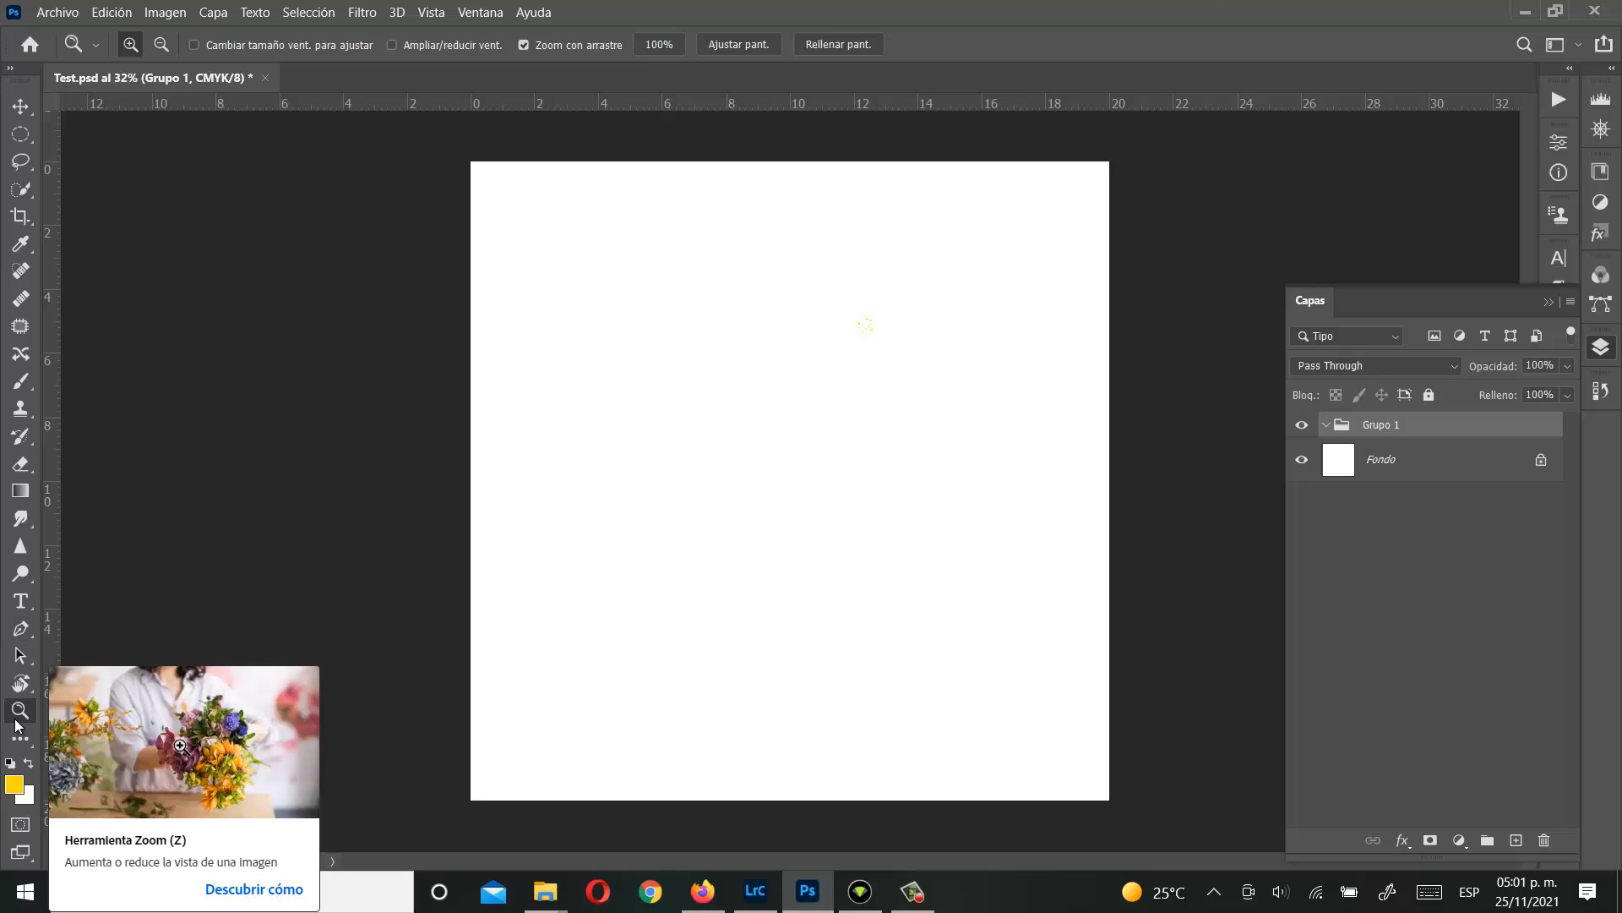
# Step: Sample the canvas's white as the foreground colour with the Eyedropper tool
pyautogui.click(21, 245)
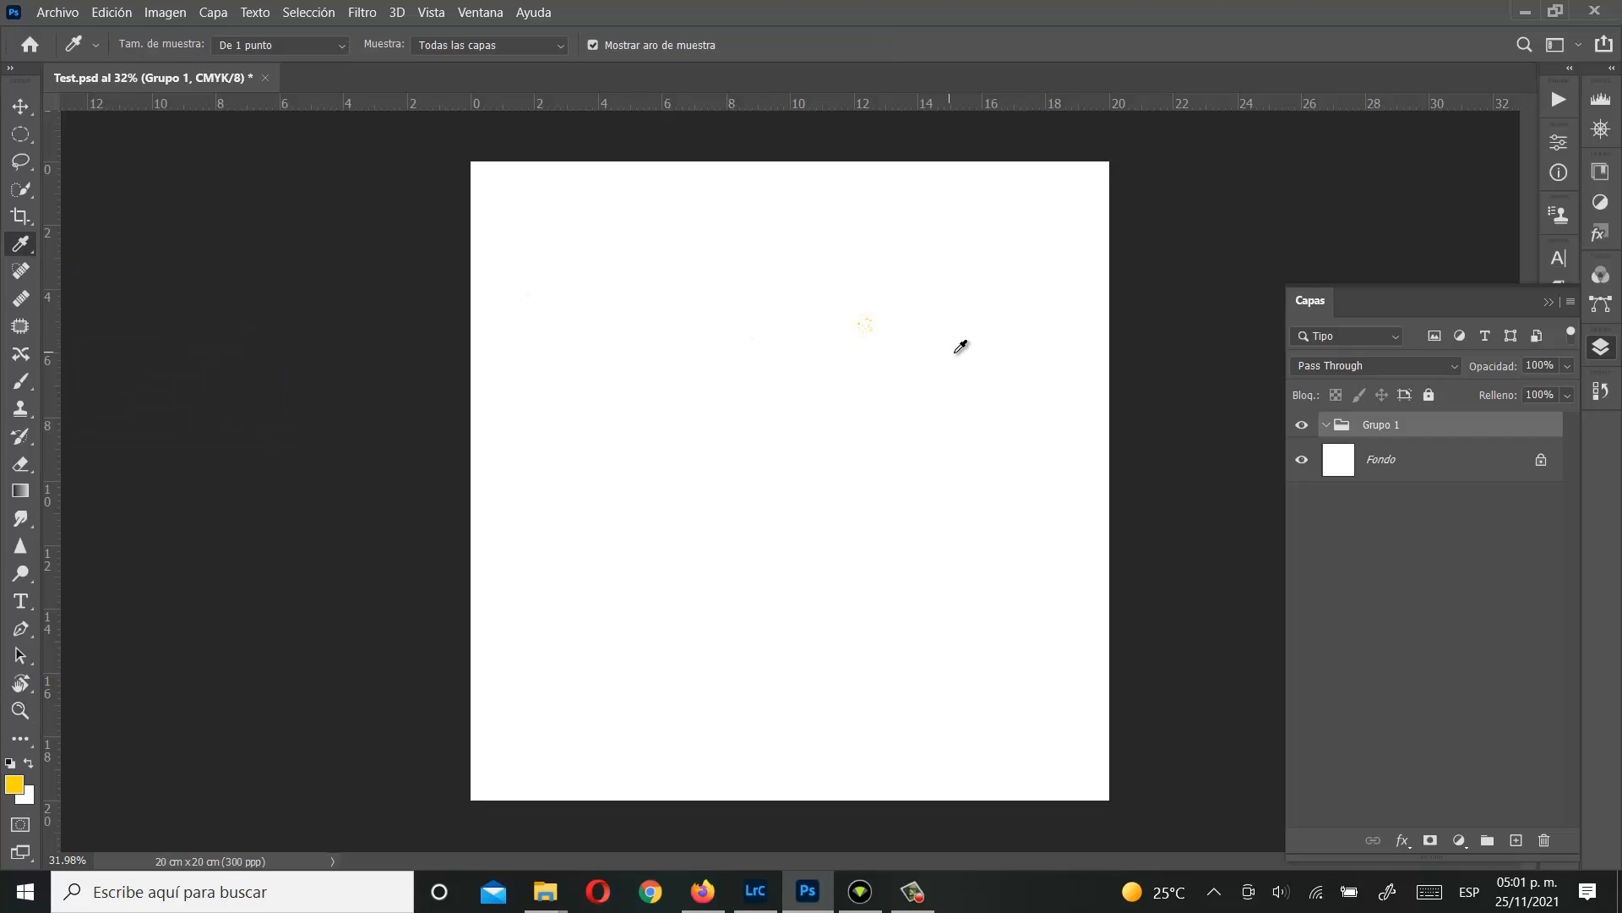
pyautogui.click(868, 321)
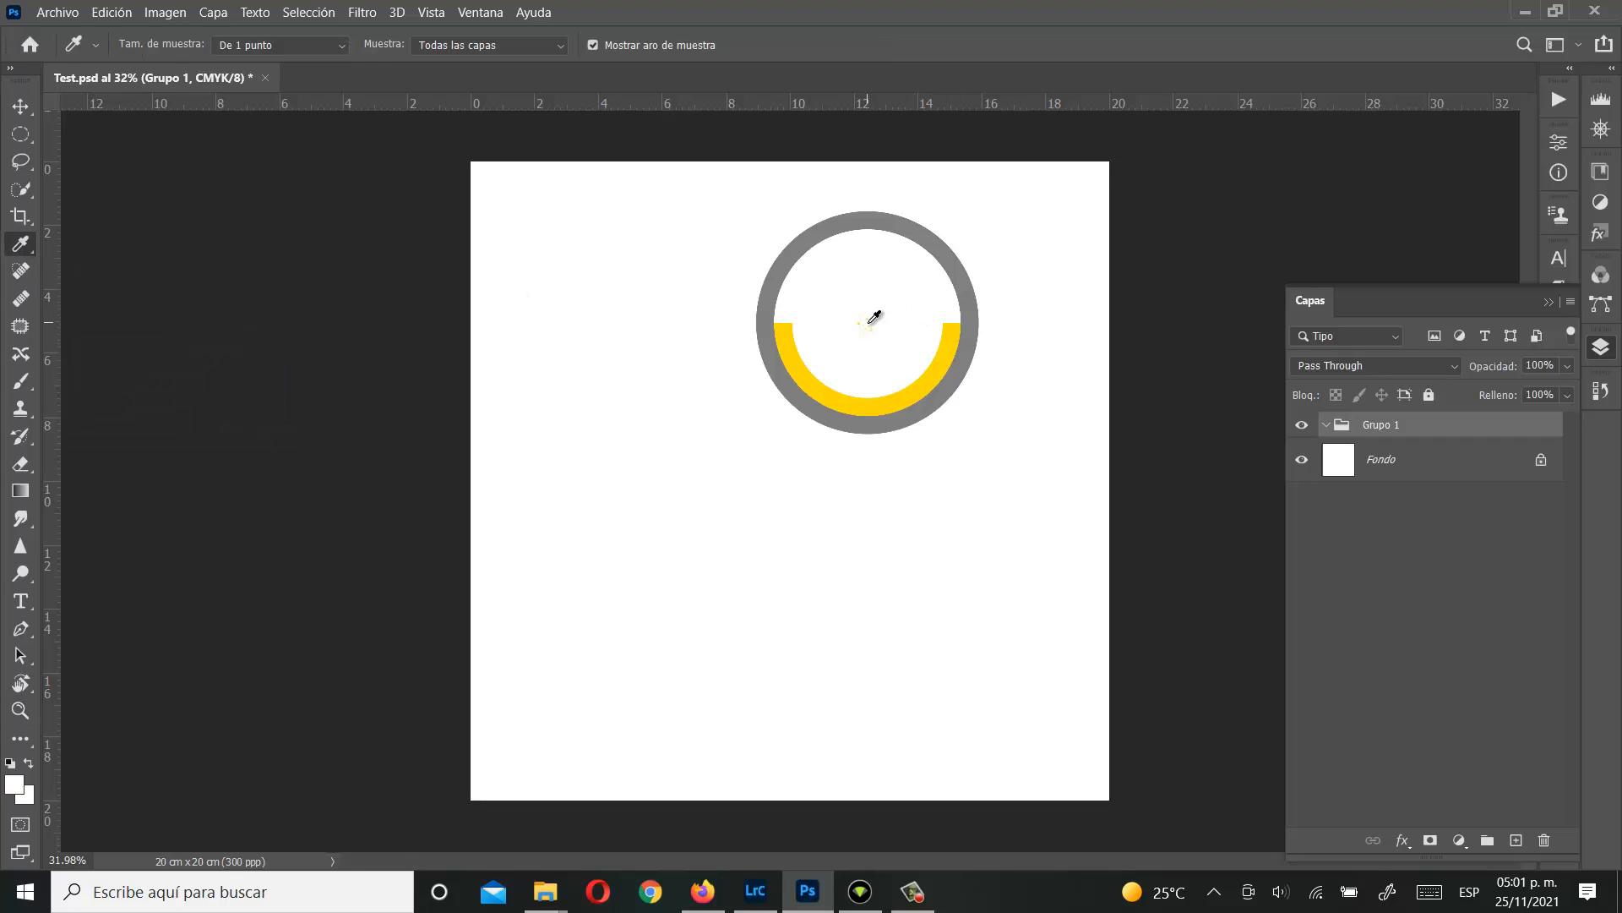
pyautogui.moveTo(868, 323); pyautogui.dragTo(1062, 297)
# Step: Sample the yellow of the small specks on the canvas as the foreground colour with the Eyedropper tool
pyautogui.click(28, 711)
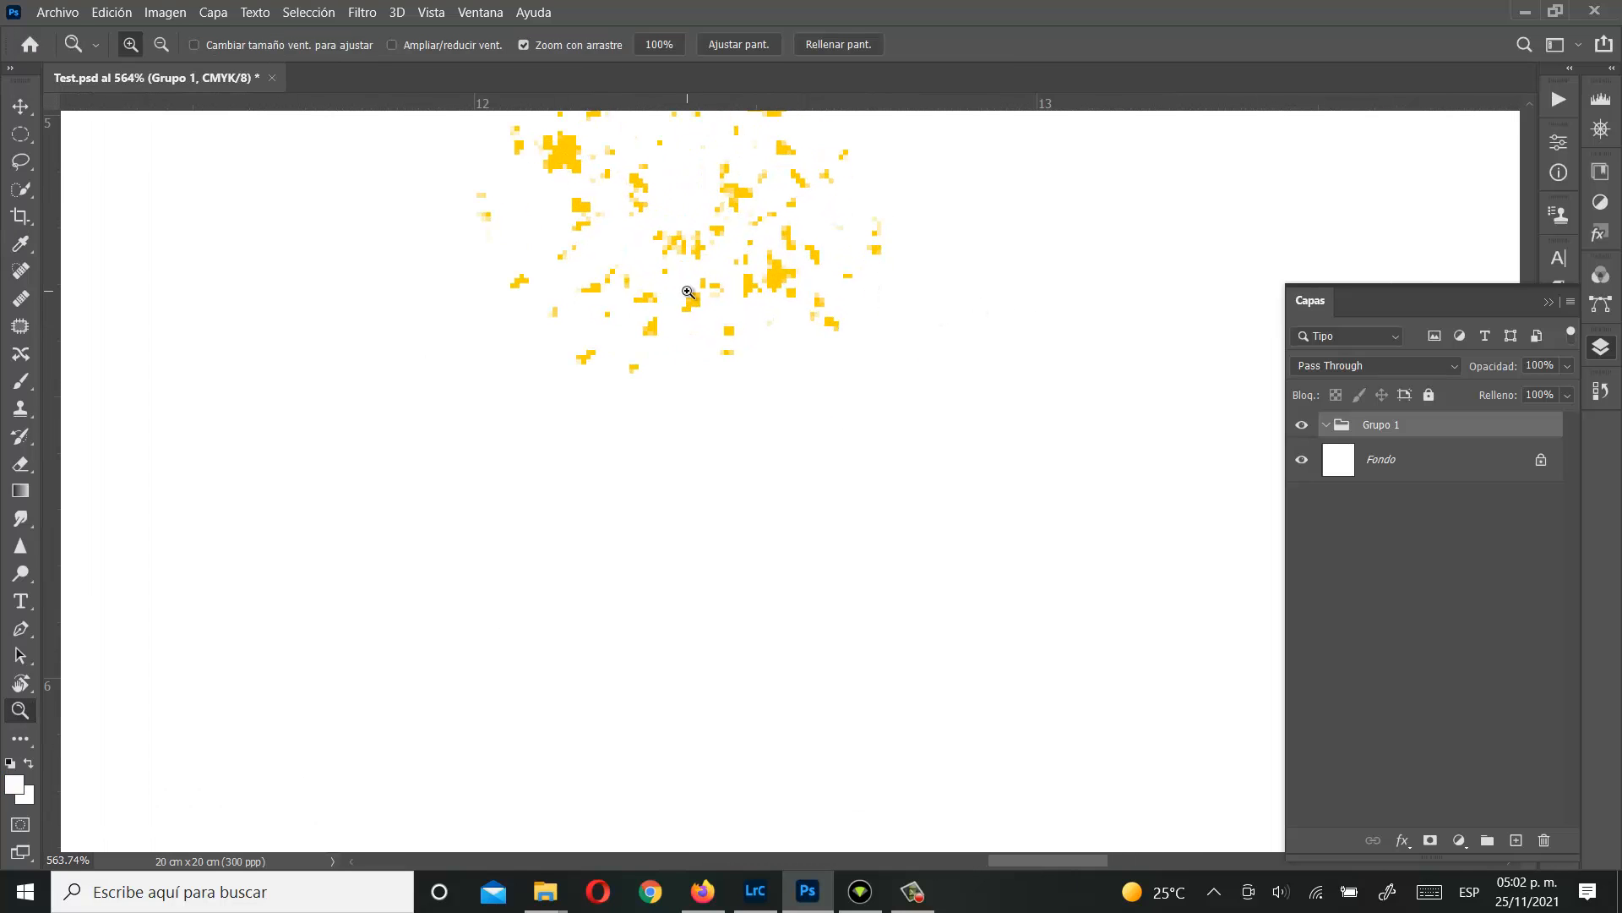
pyautogui.scroll(3, 688, 292)
pyautogui.click(21, 244)
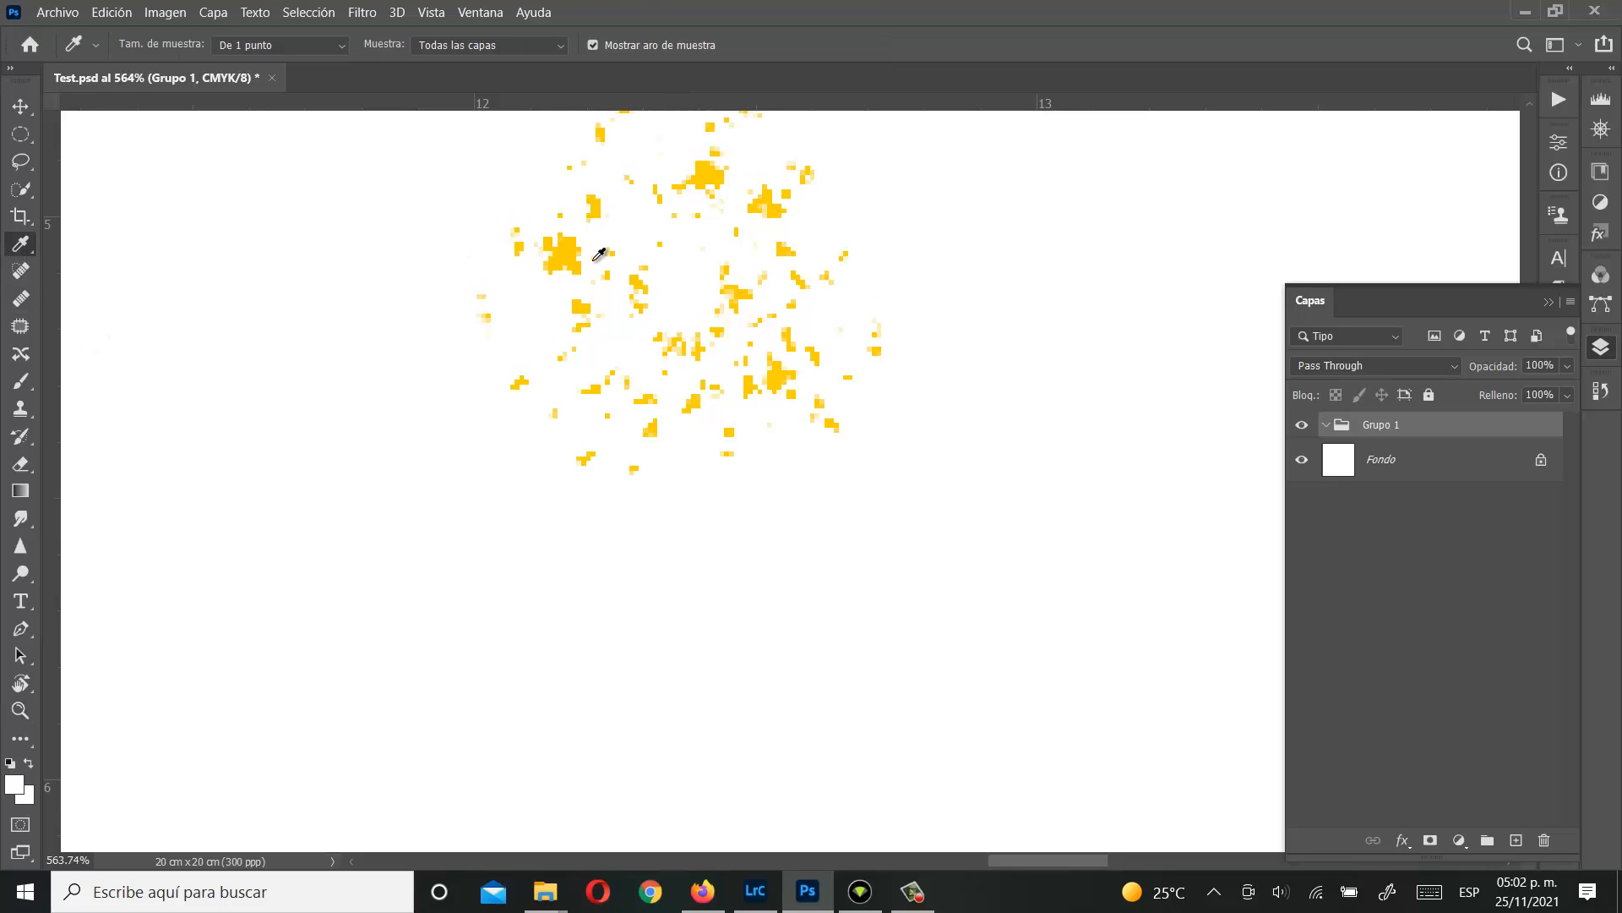
pyautogui.click(562, 244)
pyautogui.click(538, 325)
pyautogui.click(568, 255)
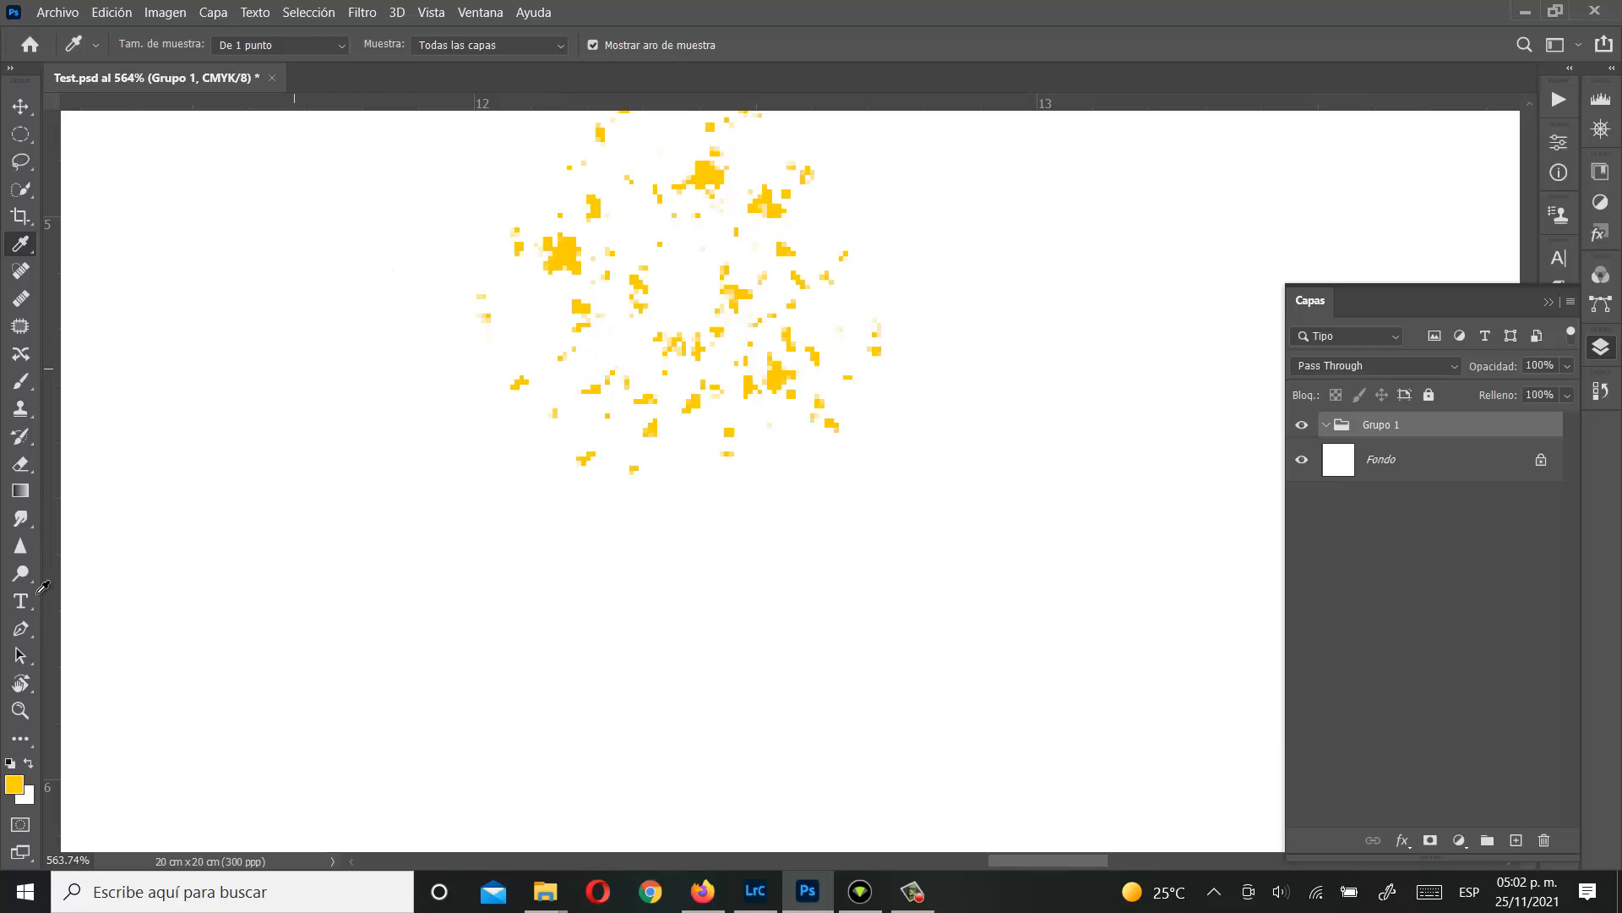
# Step: Set the foreground colour to the muted pink b06a7c in the colour picker
pyautogui.click(14, 785)
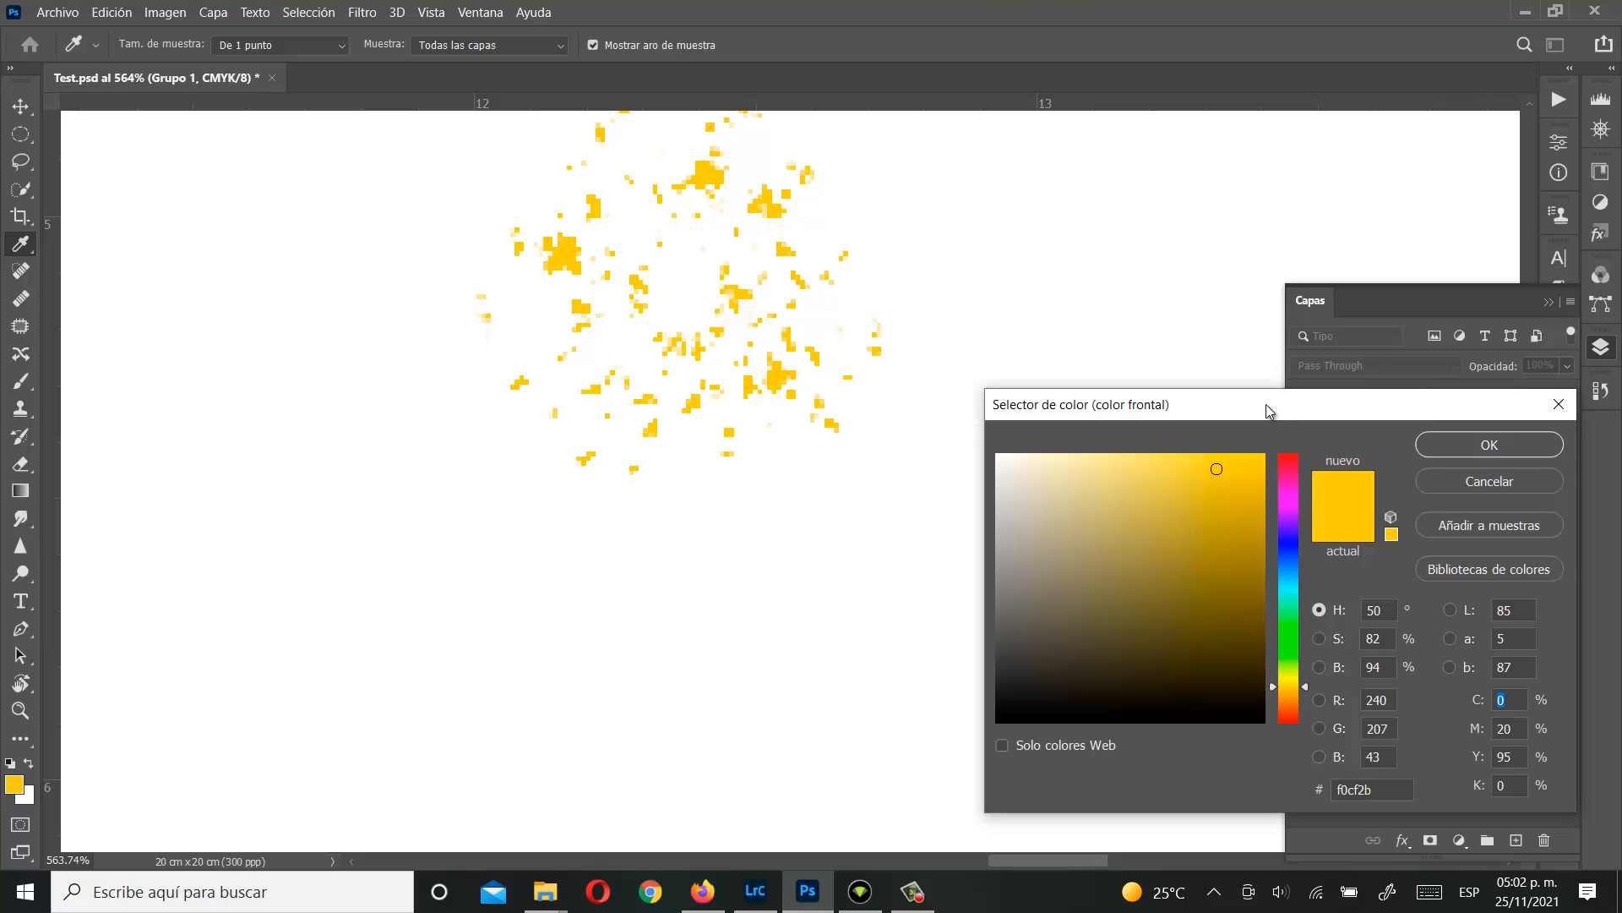
pyautogui.moveTo(1266, 411); pyautogui.dragTo(1045, 268)
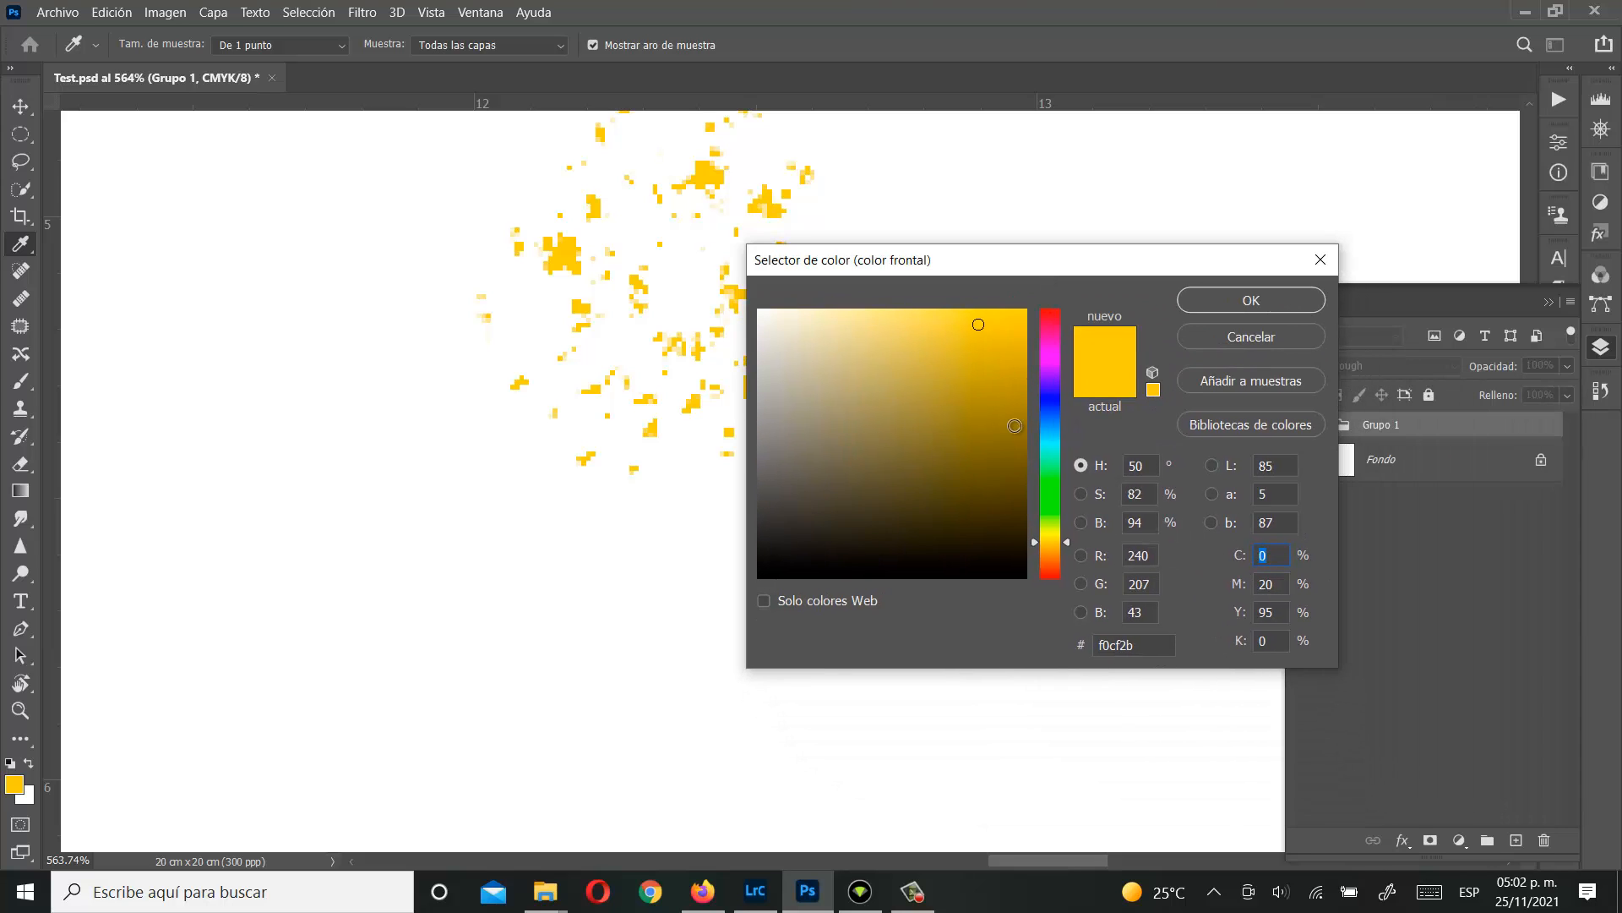
pyautogui.moveTo(1038, 365)
pyautogui.mouseDown()
pyautogui.moveTo(1044, 342)
pyautogui.moveTo(1048, 490)
pyautogui.moveTo(1067, 322)
pyautogui.mouseUp()
pyautogui.moveTo(934, 434)
pyautogui.mouseDown()
pyautogui.moveTo(944, 535)
pyautogui.moveTo(866, 393)
pyautogui.mouseUp()
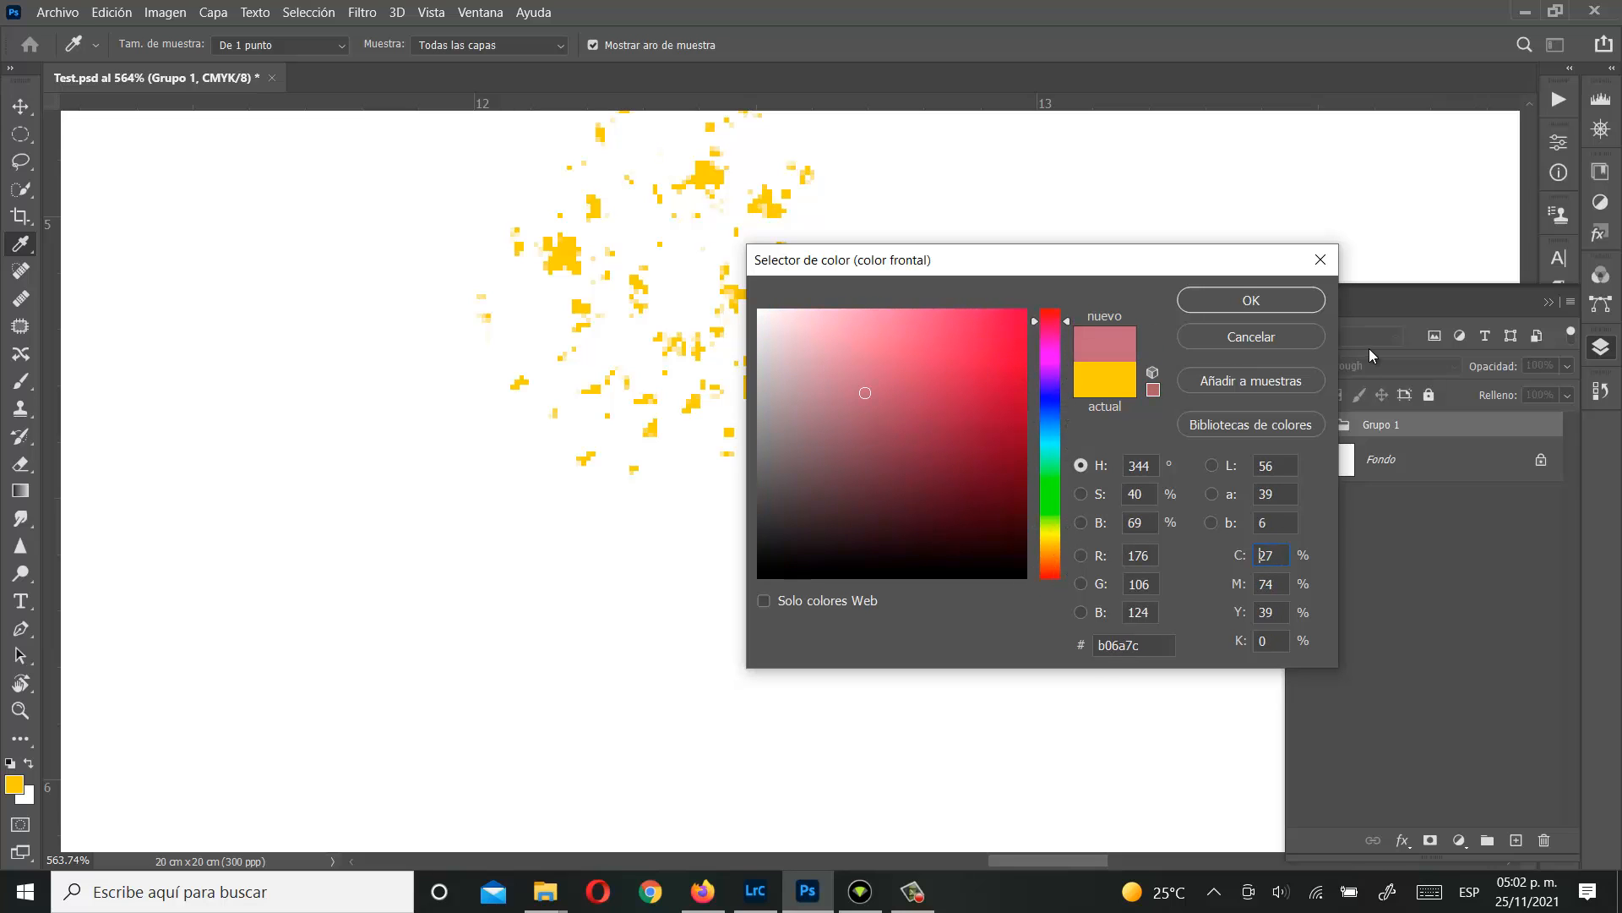
pyautogui.click(1248, 302)
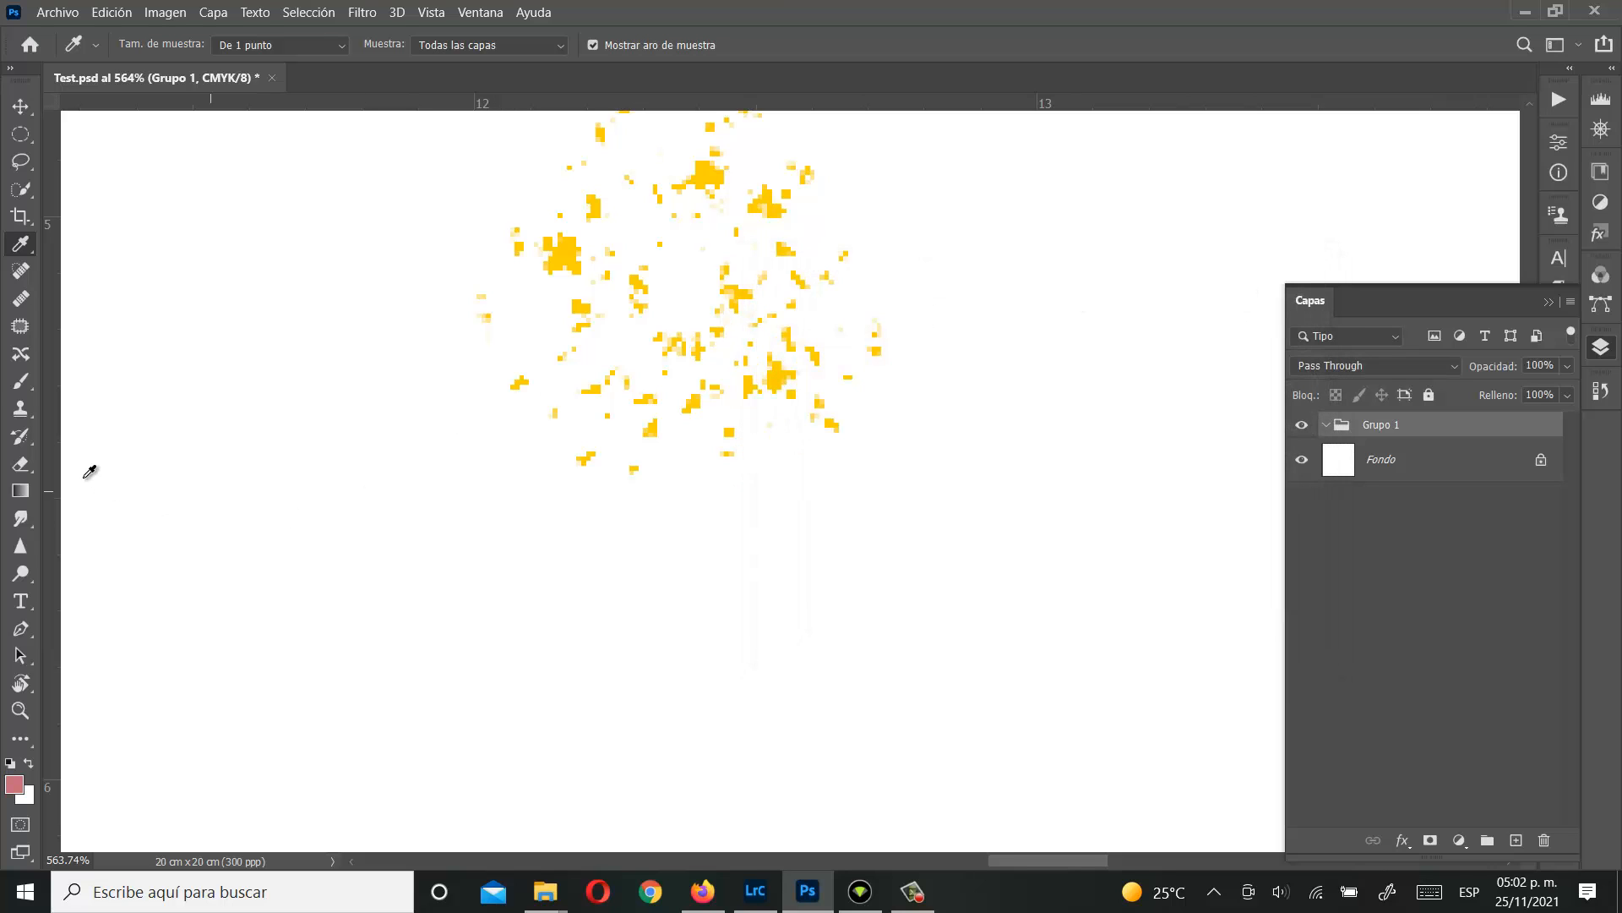
# Step: Paint a patch of the muted pink foreground colour over the yellow specks on the Fondo layer with the Brush tool
pyautogui.click(20, 381)
pyautogui.click(717, 496)
pyautogui.click(826, 382)
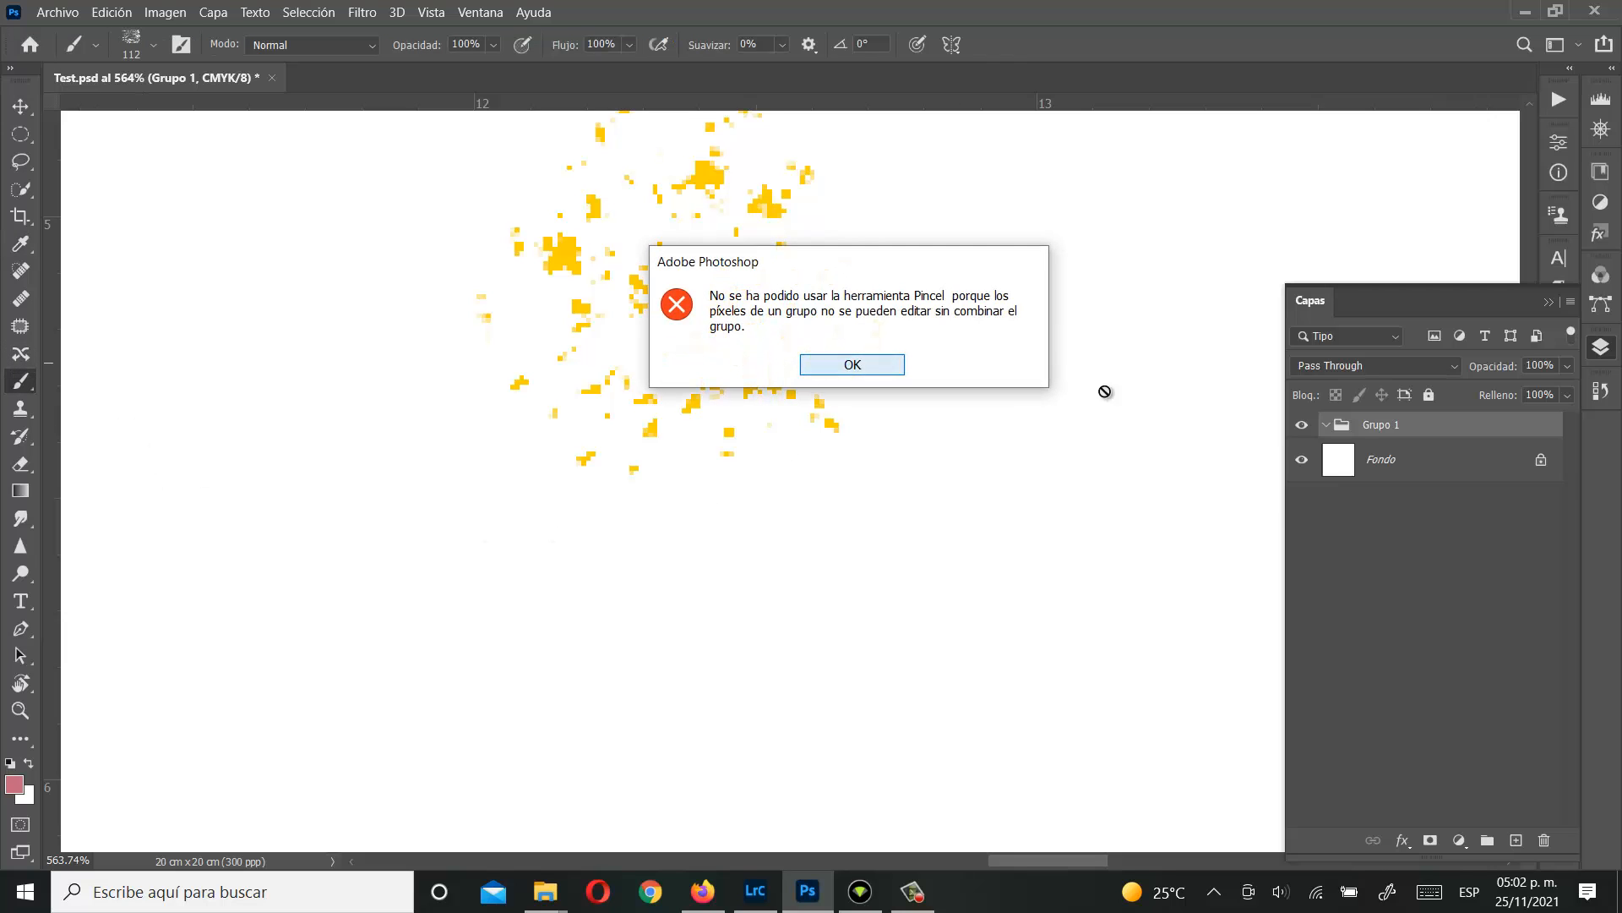
pyautogui.click(1415, 461)
pyautogui.moveTo(451, 528)
pyautogui.mouseDown()
pyautogui.moveTo(917, 296)
pyautogui.moveTo(990, 323)
pyautogui.moveTo(326, 199)
pyautogui.moveTo(1007, 644)
pyautogui.mouseUp()
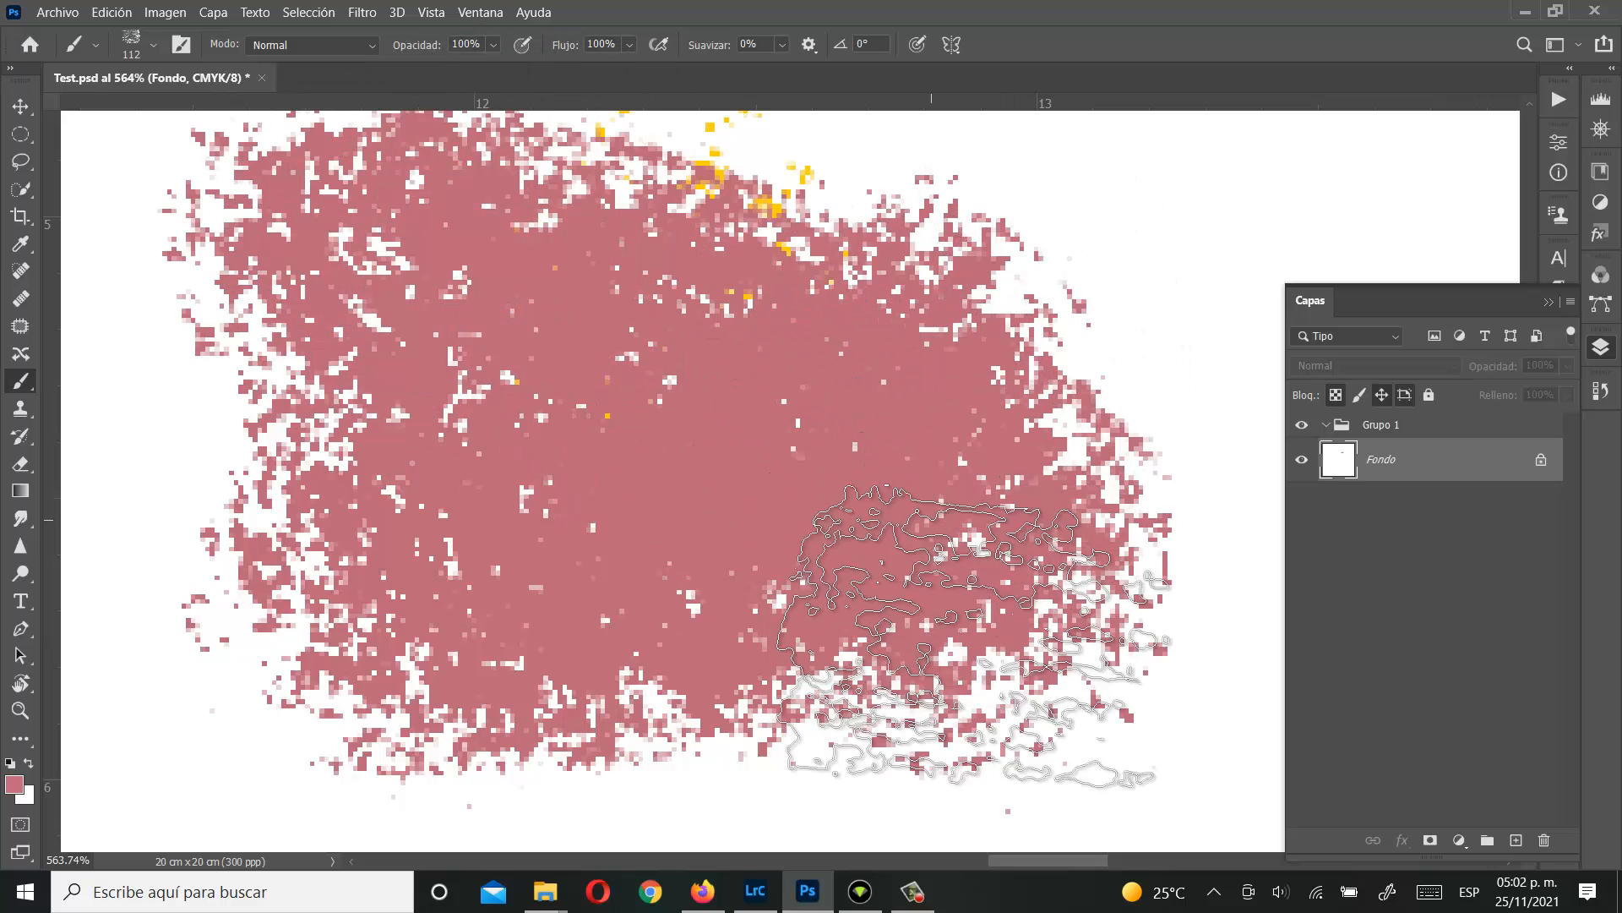
# Step: Choose a bright red foreground colour in the colour picker and brush it broadly over the pink patch
pyautogui.click(14, 788)
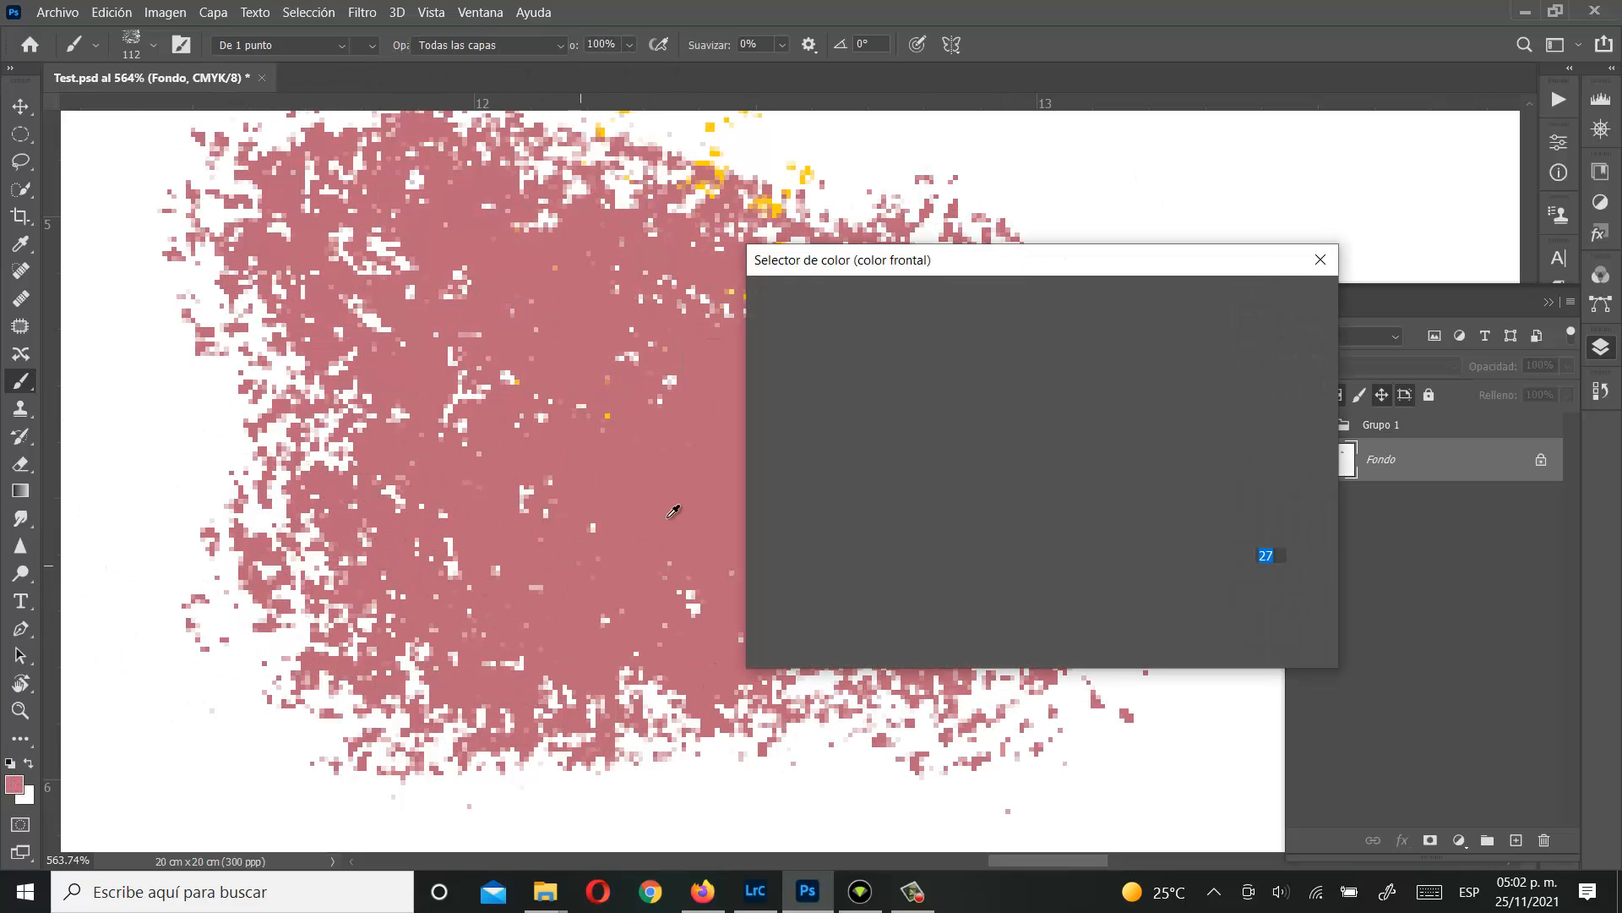
pyautogui.click(1013, 364)
pyautogui.click(1250, 301)
pyautogui.press('b')
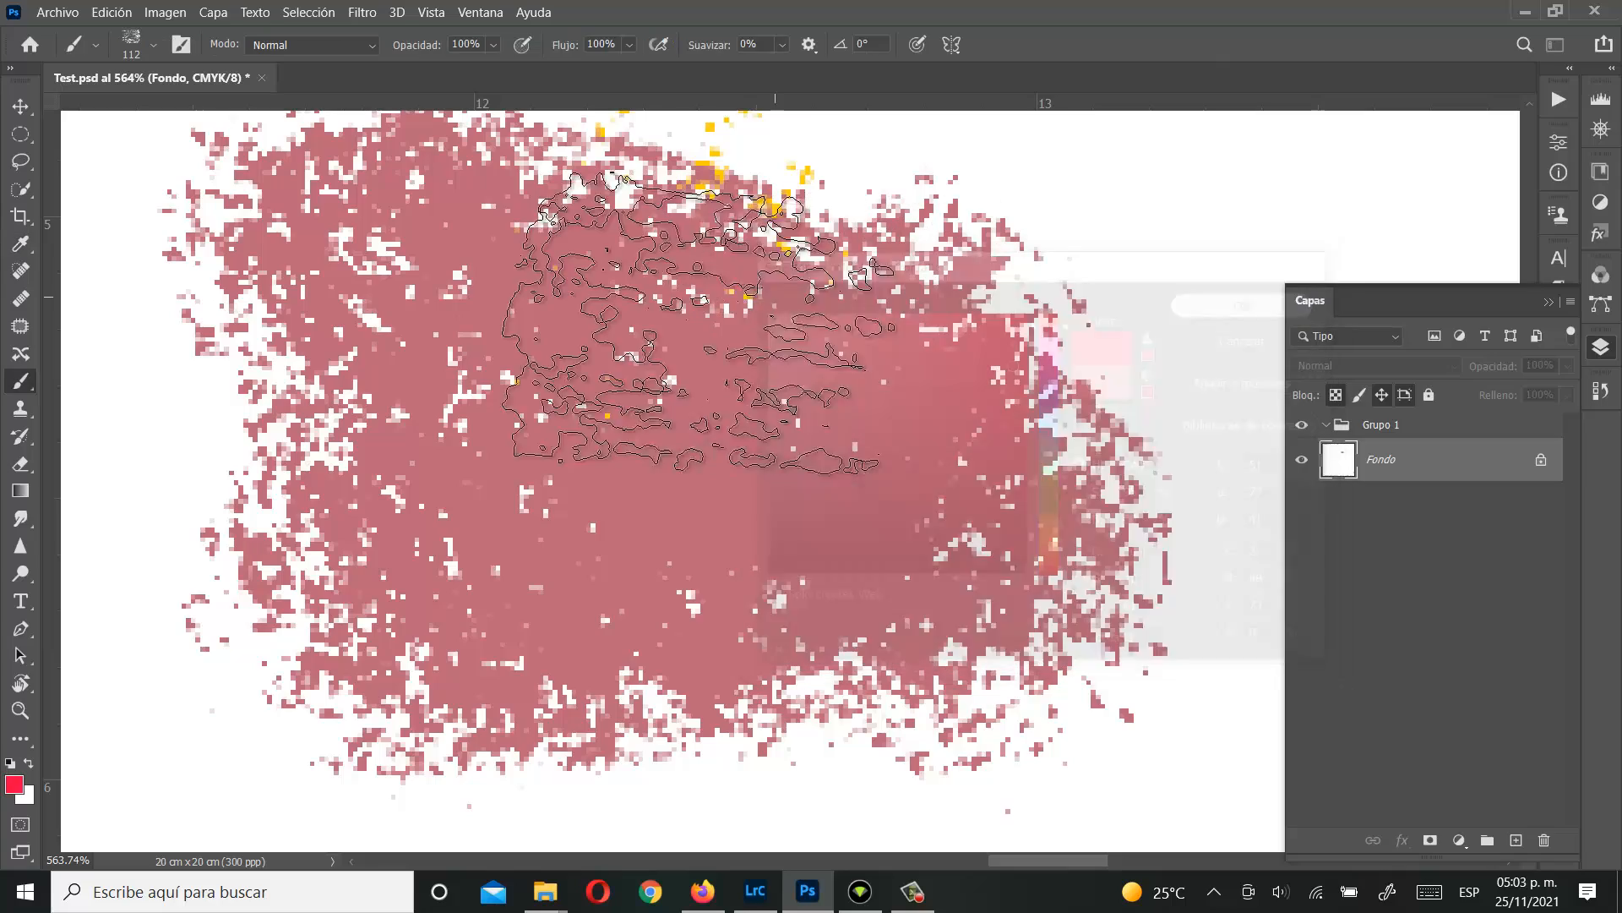
pyautogui.moveTo(845, 338)
pyautogui.mouseDown()
pyautogui.moveTo(1268, 580)
pyautogui.moveTo(93, 380)
pyautogui.moveTo(1045, 554)
pyautogui.moveTo(984, 508)
pyautogui.mouseUp()
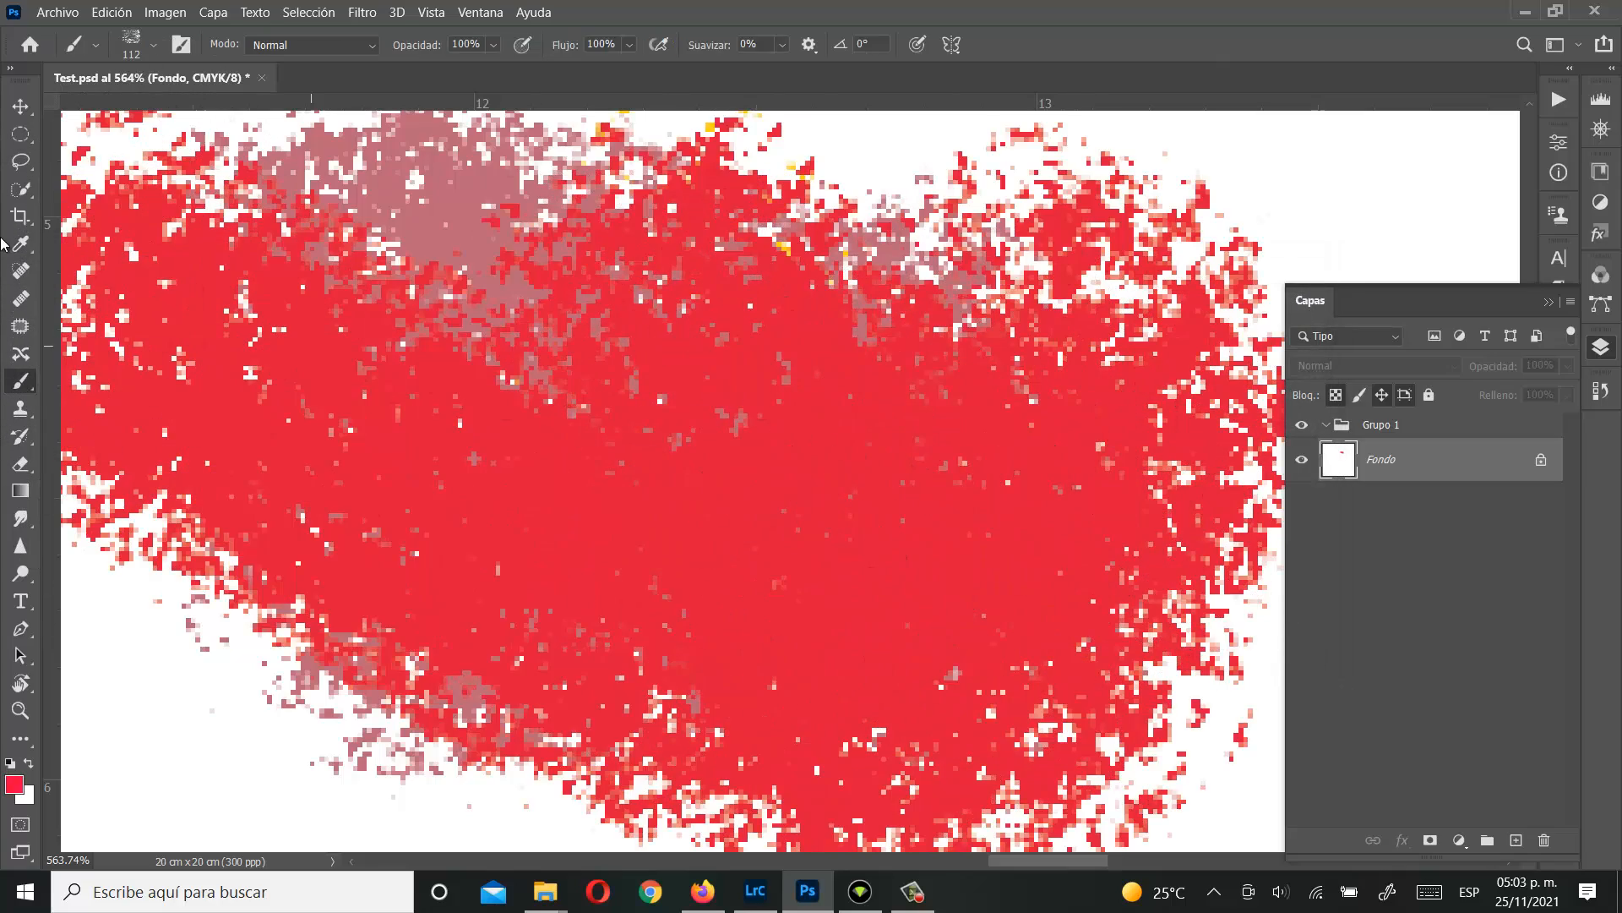
# Step: Swap the foreground and background colours to brush white over the red, and restore the default colours to brush black over it
pyautogui.click(31, 764)
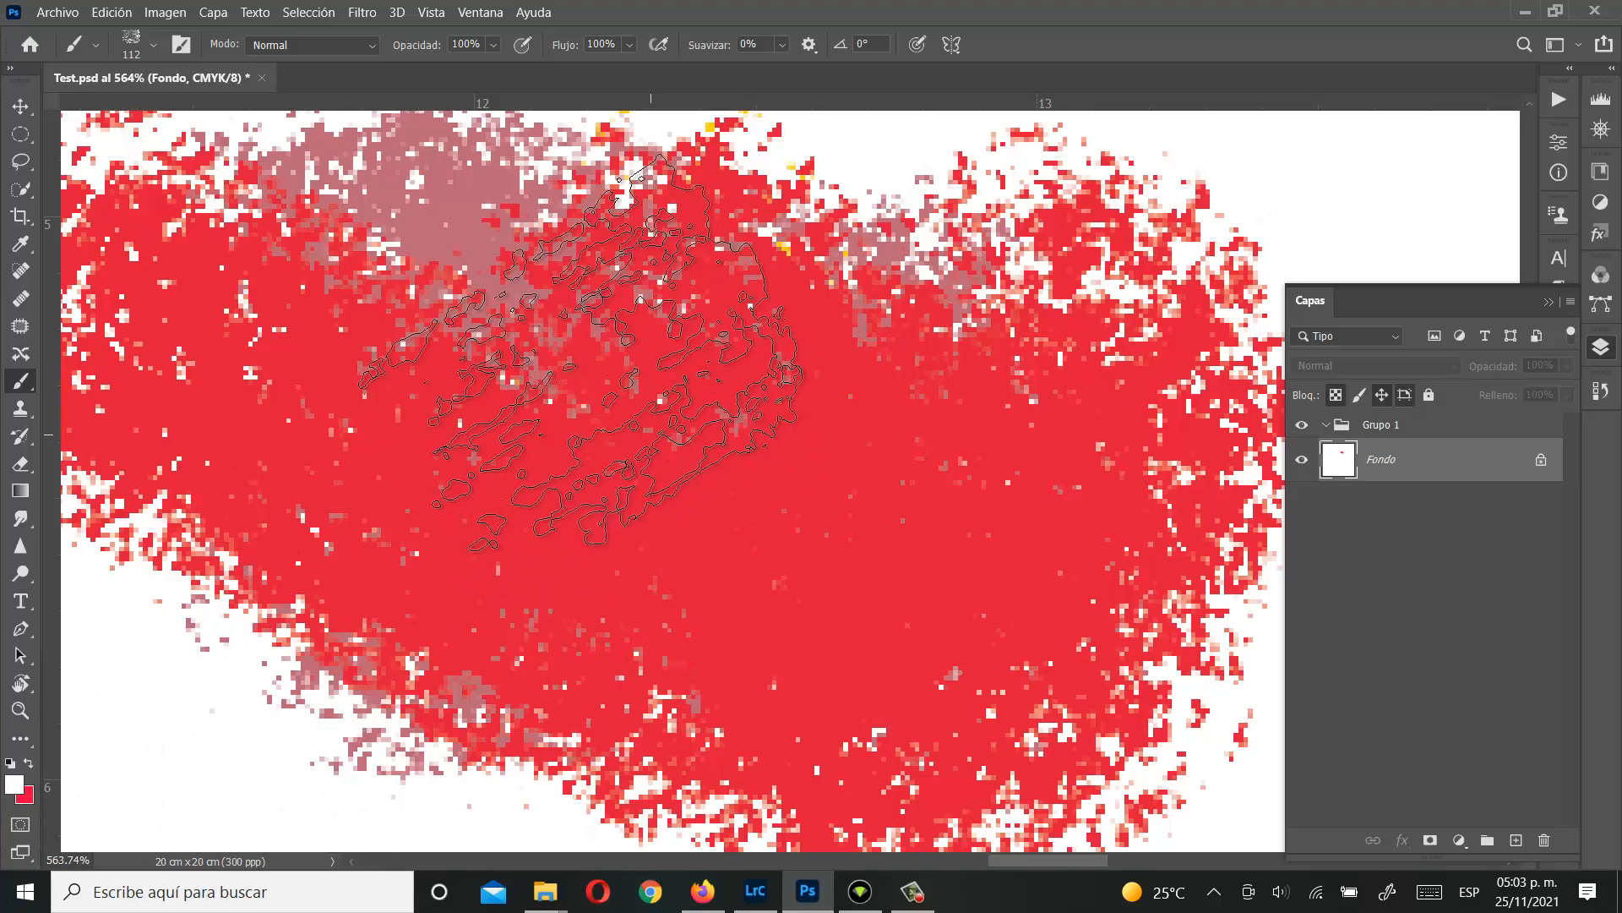
pyautogui.moveTo(676, 456)
pyautogui.mouseDown()
pyautogui.moveTo(1005, 444)
pyautogui.moveTo(954, 474)
pyautogui.mouseUp()
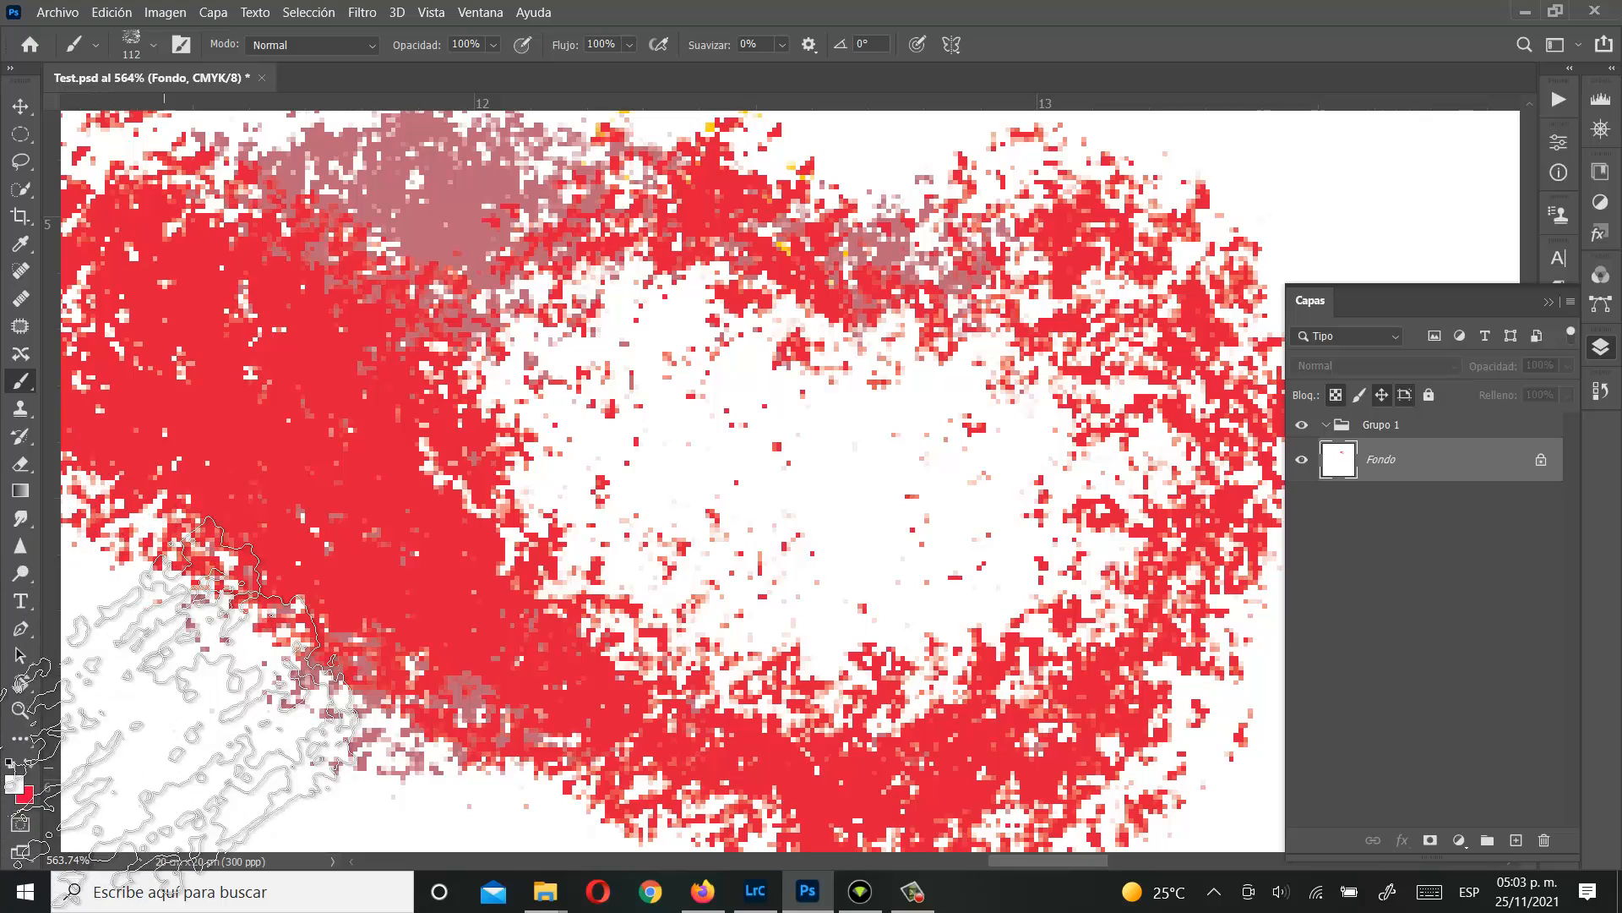
pyautogui.click(11, 765)
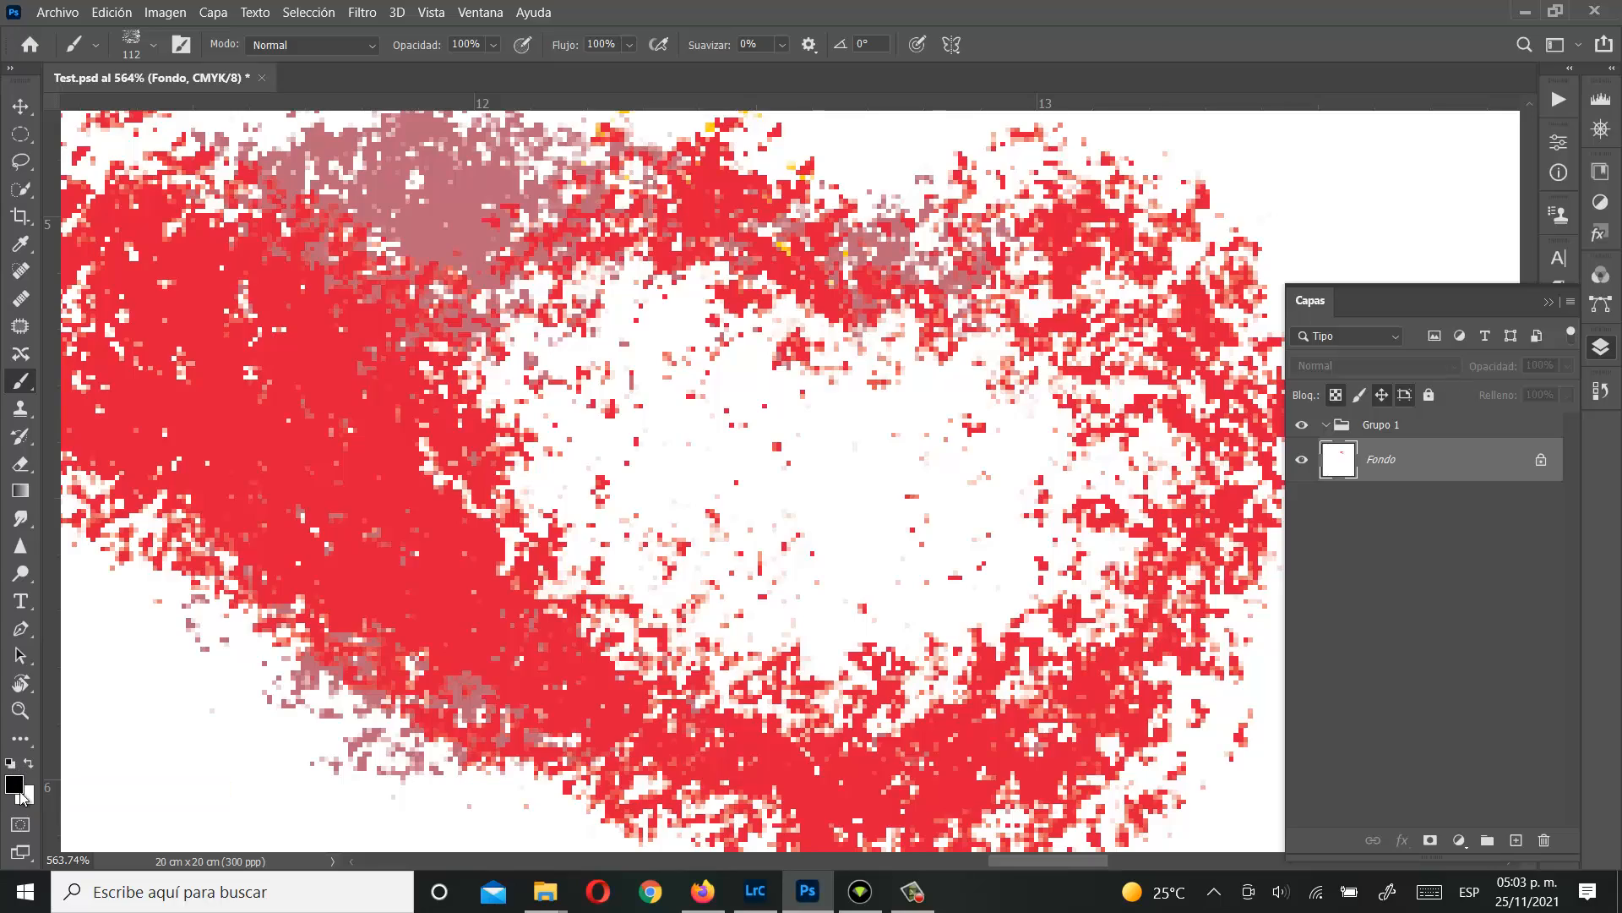
pyautogui.moveTo(617, 414)
pyautogui.mouseDown()
pyautogui.moveTo(938, 422)
pyautogui.moveTo(498, 406)
pyautogui.moveTo(388, 321)
pyautogui.mouseUp()
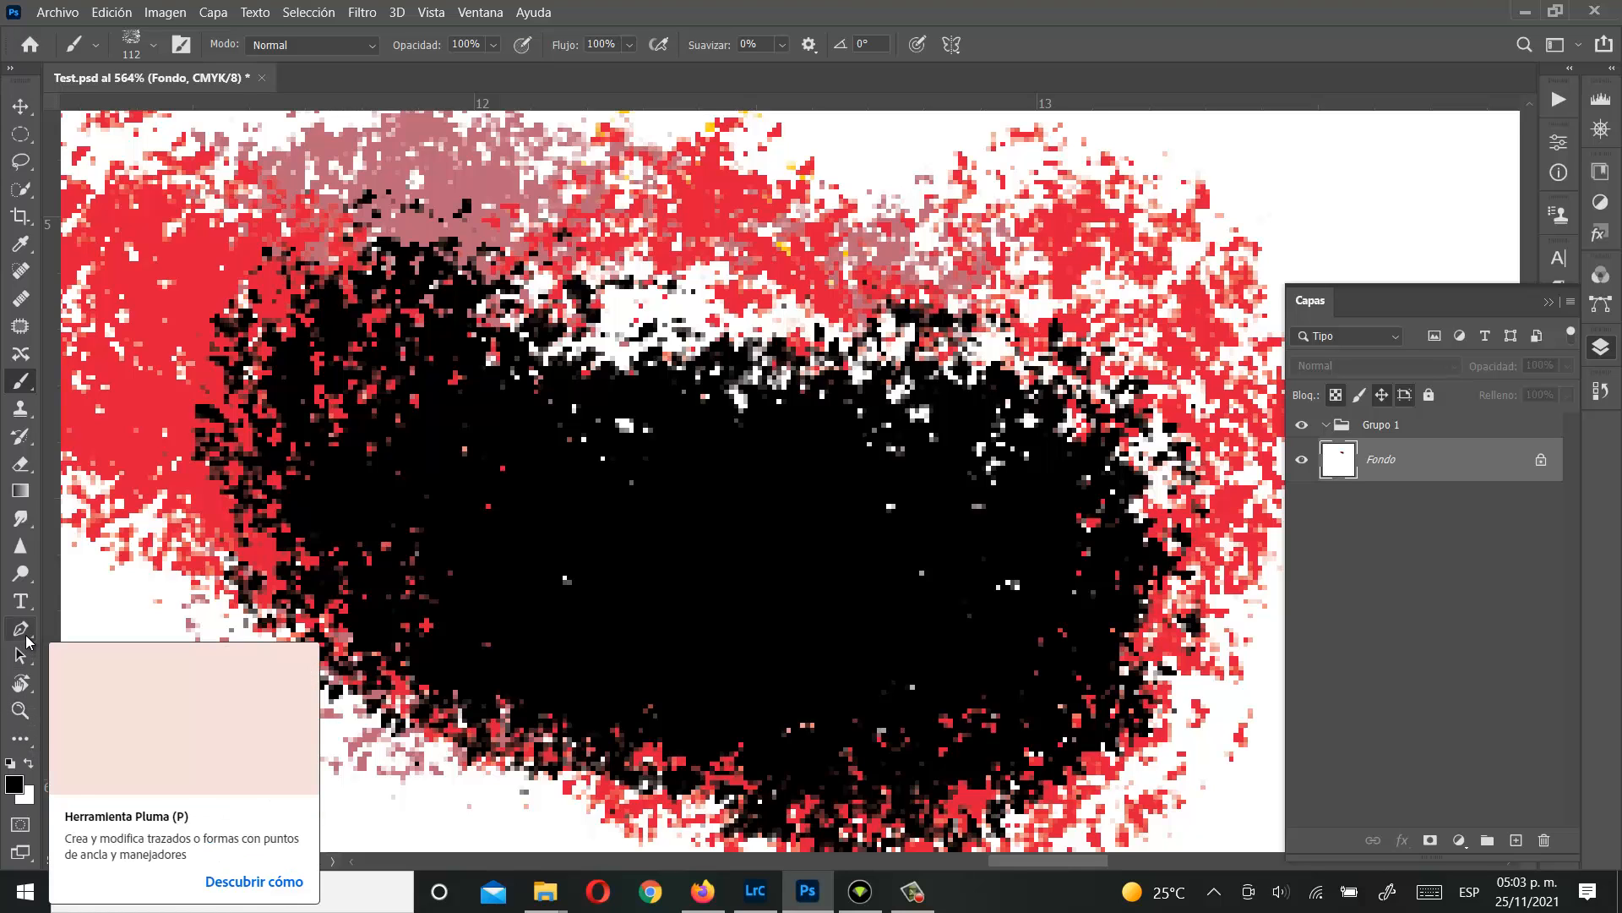
# Step: Sample several painted colours with the Eyedropper tool, finishing on white, and brush white over the centre of the black patch
pyautogui.click(21, 245)
pyautogui.click(502, 429)
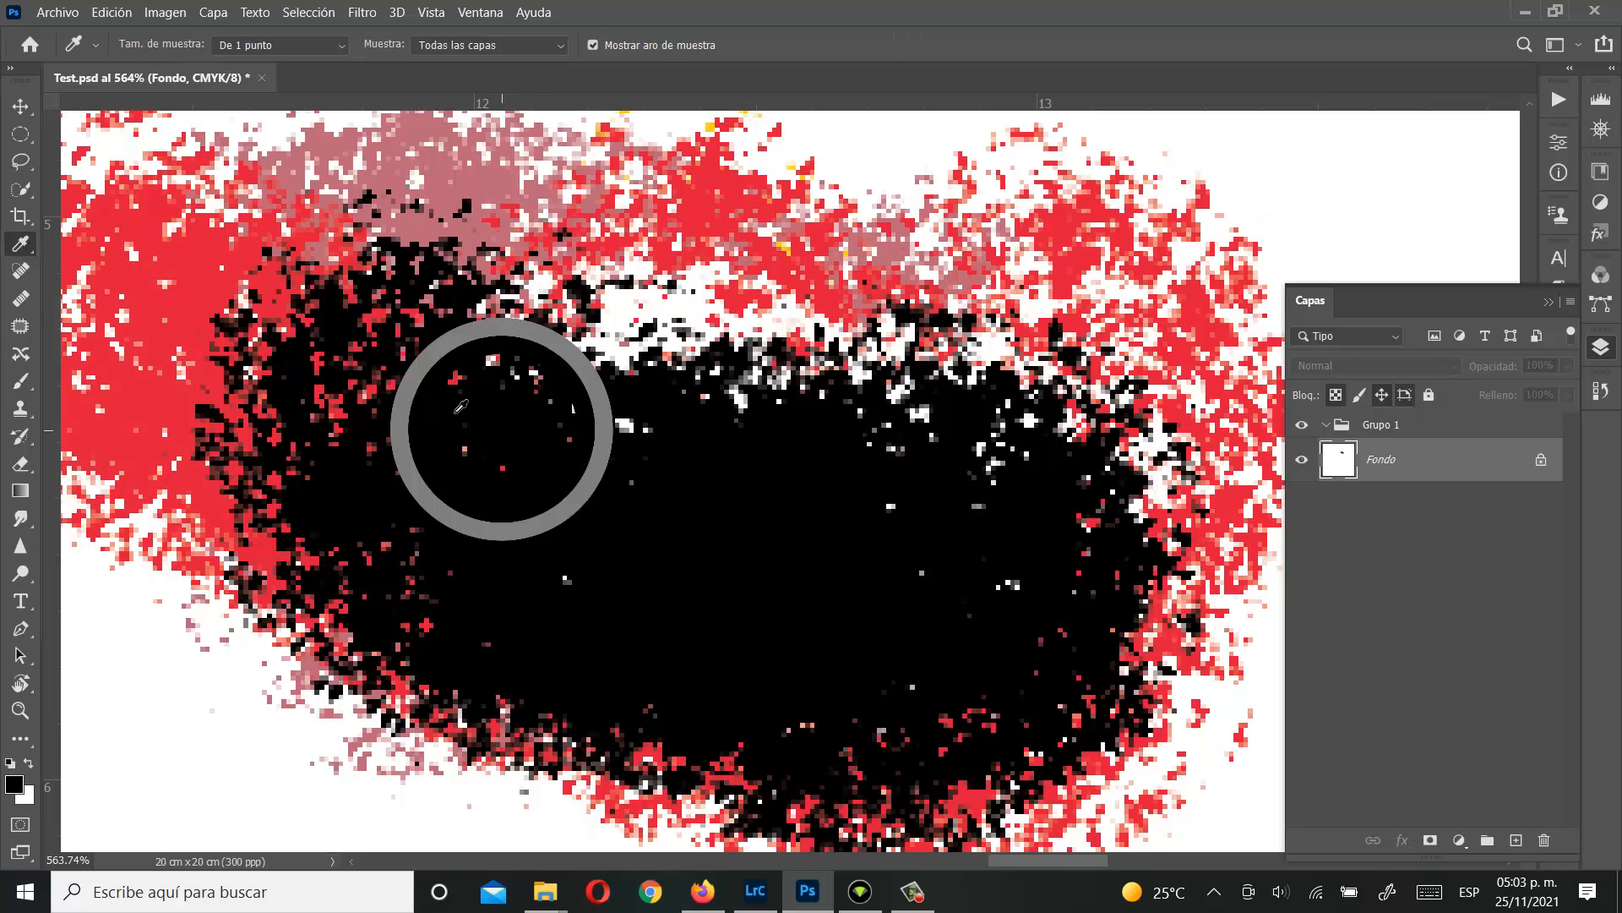
pyautogui.click(212, 263)
pyautogui.click(377, 184)
pyautogui.moveTo(380, 182); pyautogui.dragTo(239, 660)
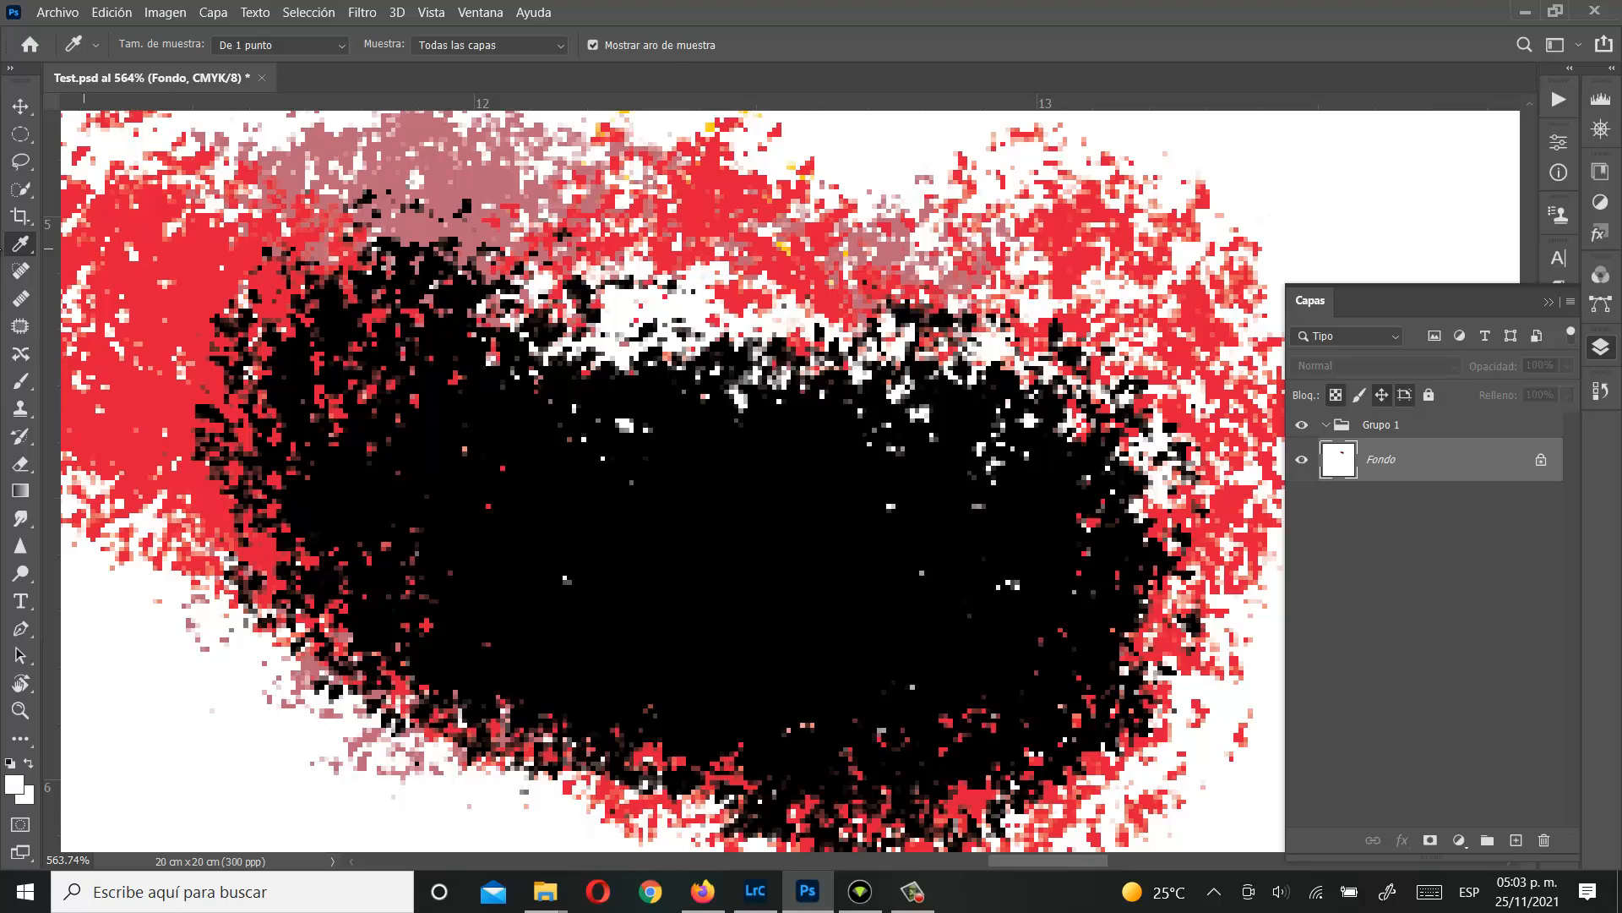
pyautogui.click(21, 381)
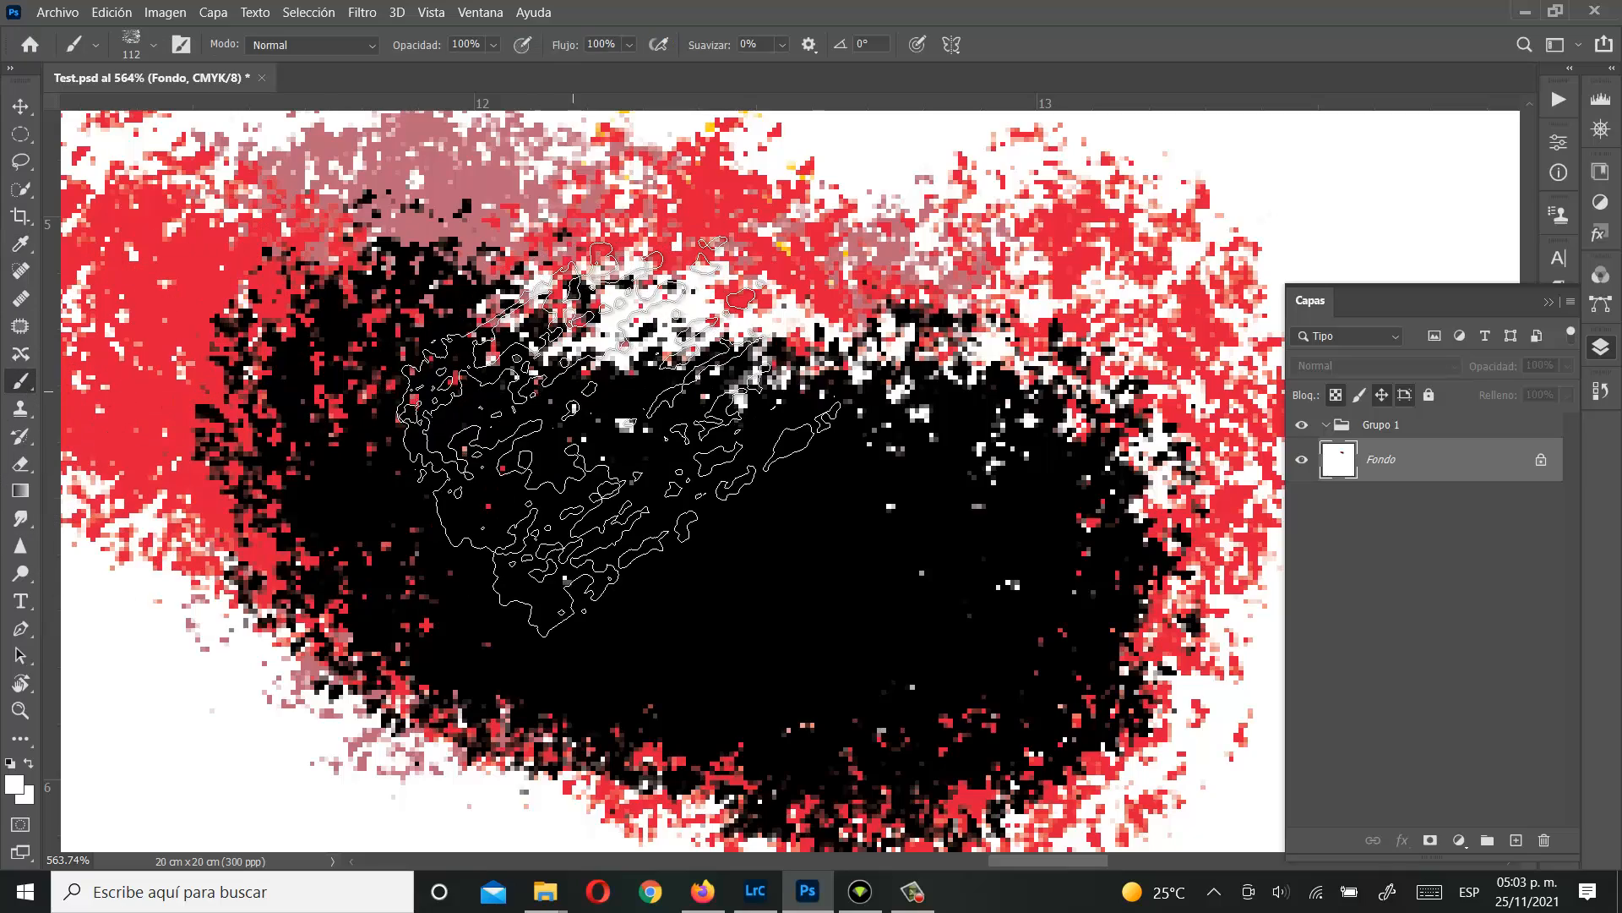
pyautogui.moveTo(558, 515)
pyautogui.mouseDown()
pyautogui.moveTo(549, 474)
pyautogui.moveTo(929, 617)
pyautogui.moveTo(553, 254)
pyautogui.moveTo(578, 274)
pyautogui.mouseUp()
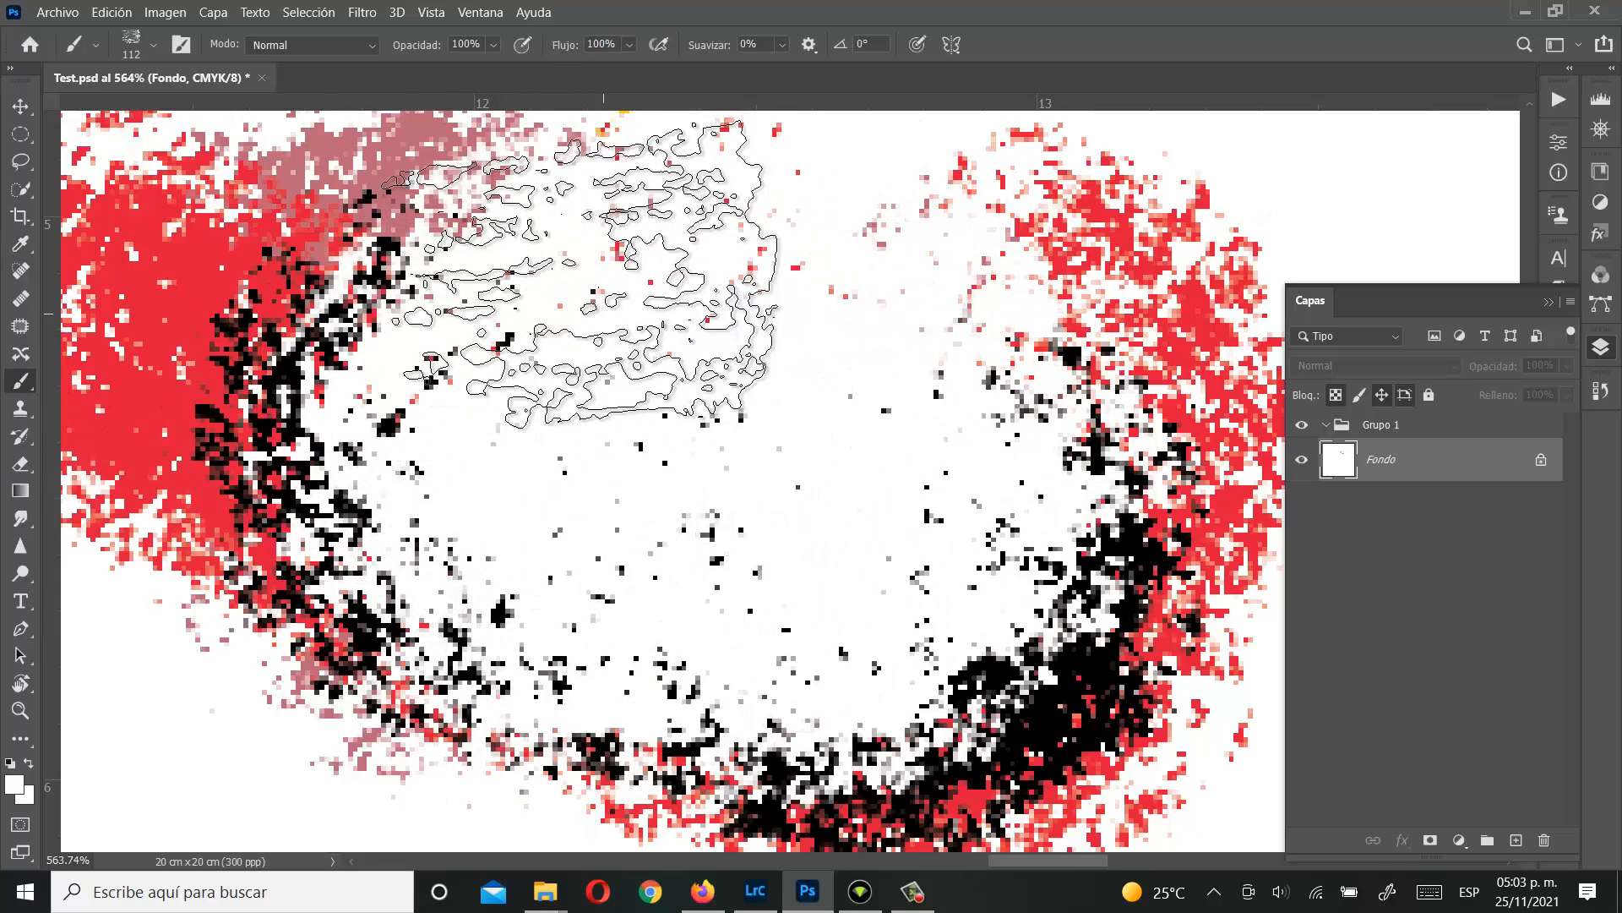
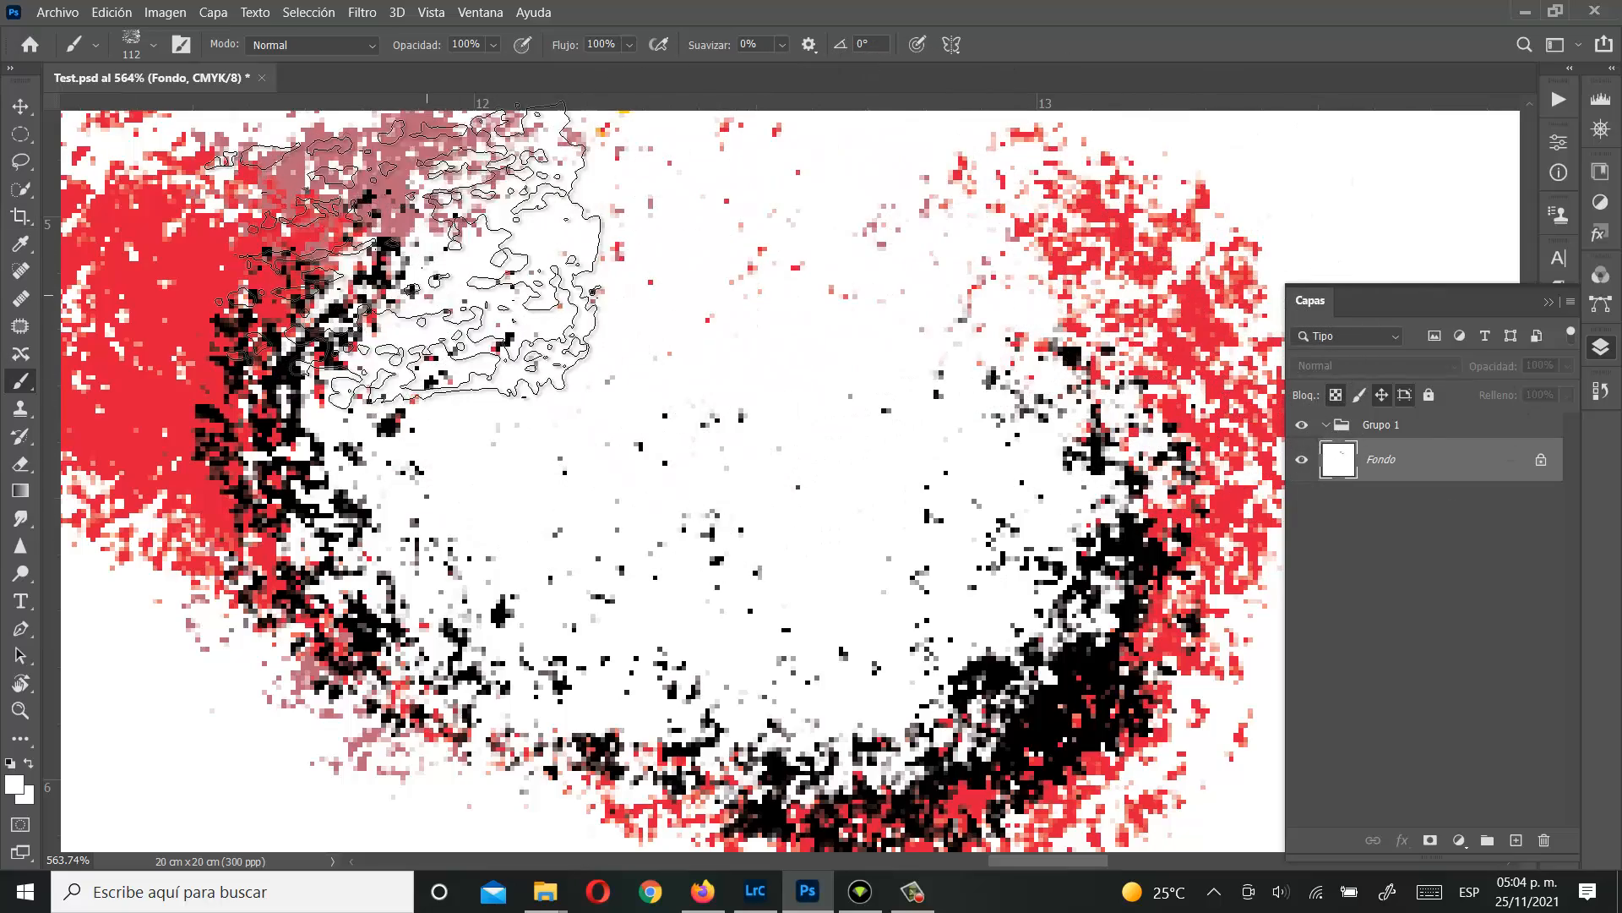
# Step: Zoom out with the Zoom tool until the whole canvas fits in view
pyautogui.click(20, 709)
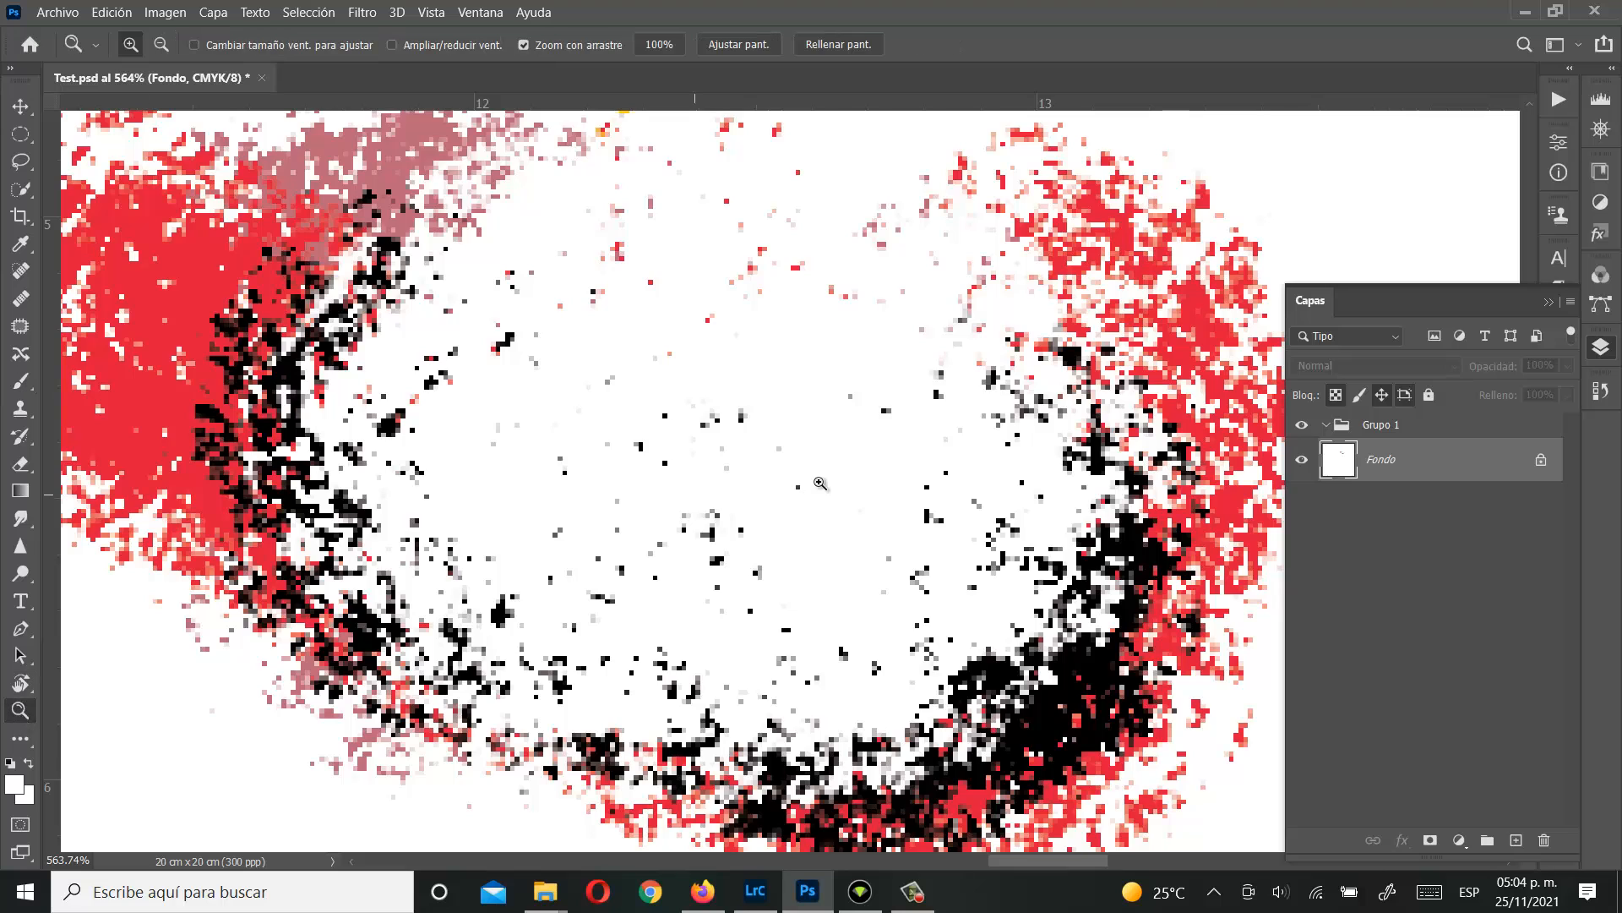
pyautogui.moveTo(820, 483); pyautogui.dragTo(833, 366)
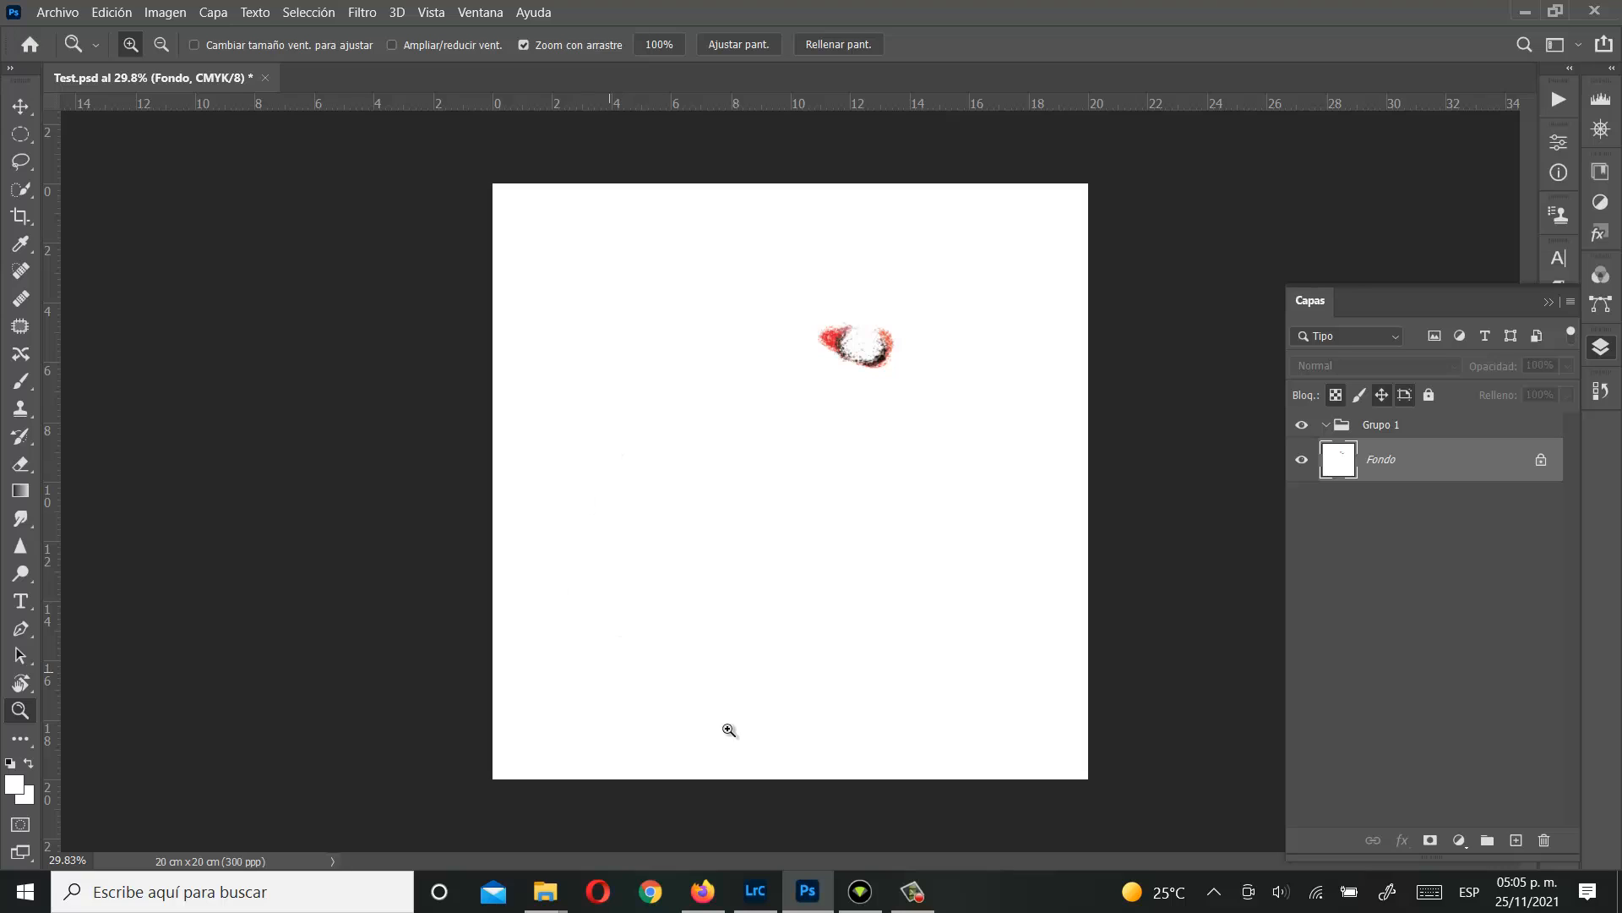
pyautogui.click(913, 892)
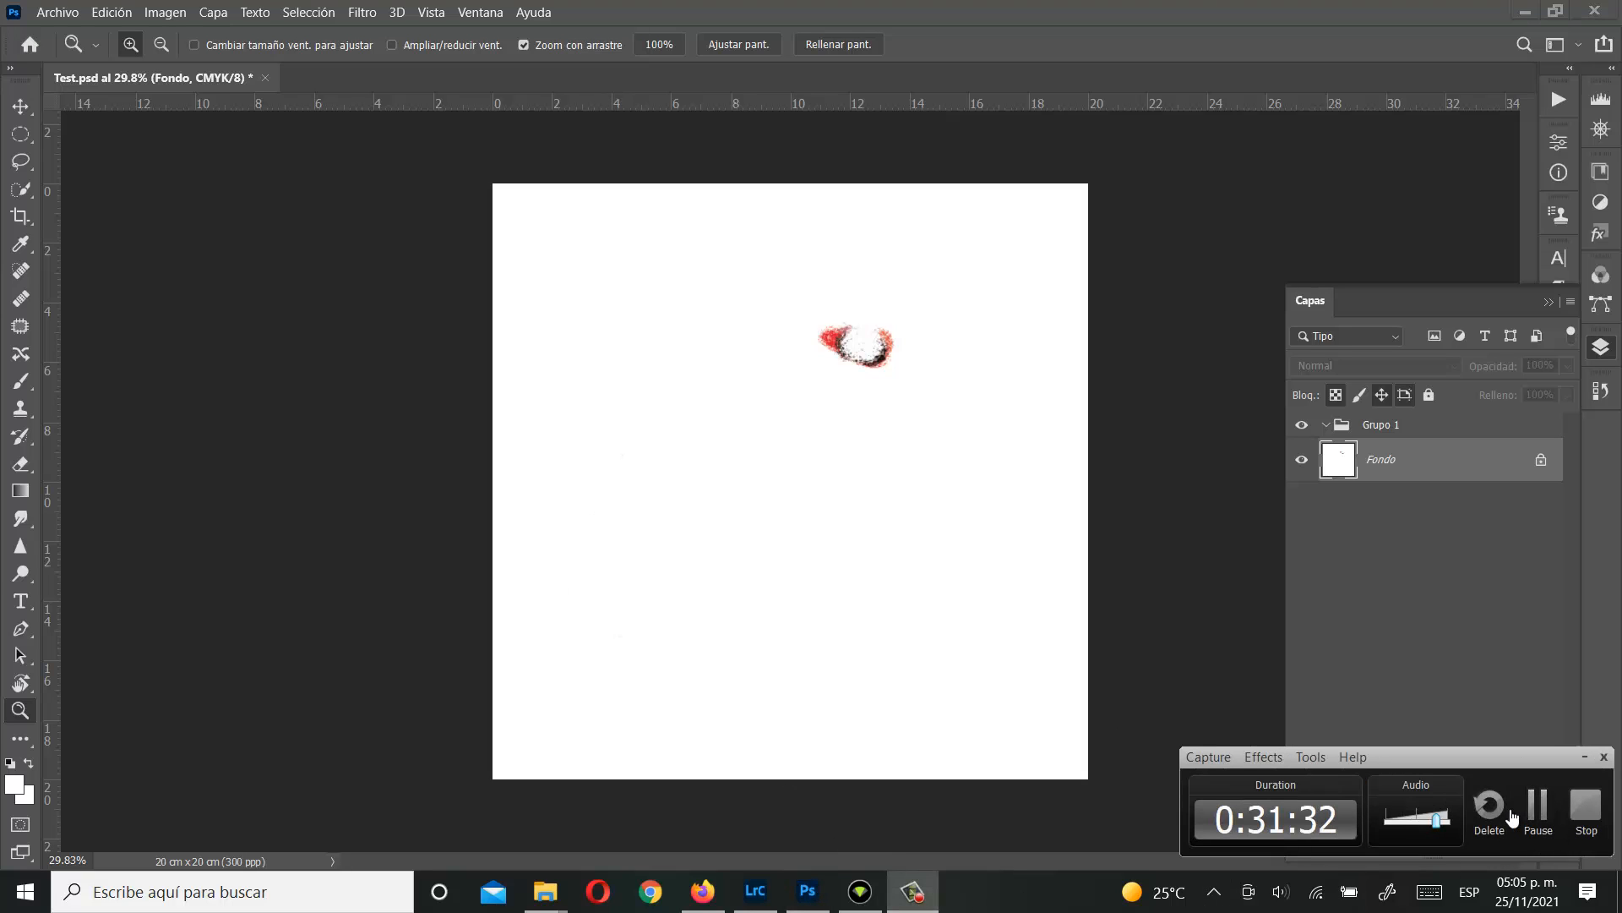